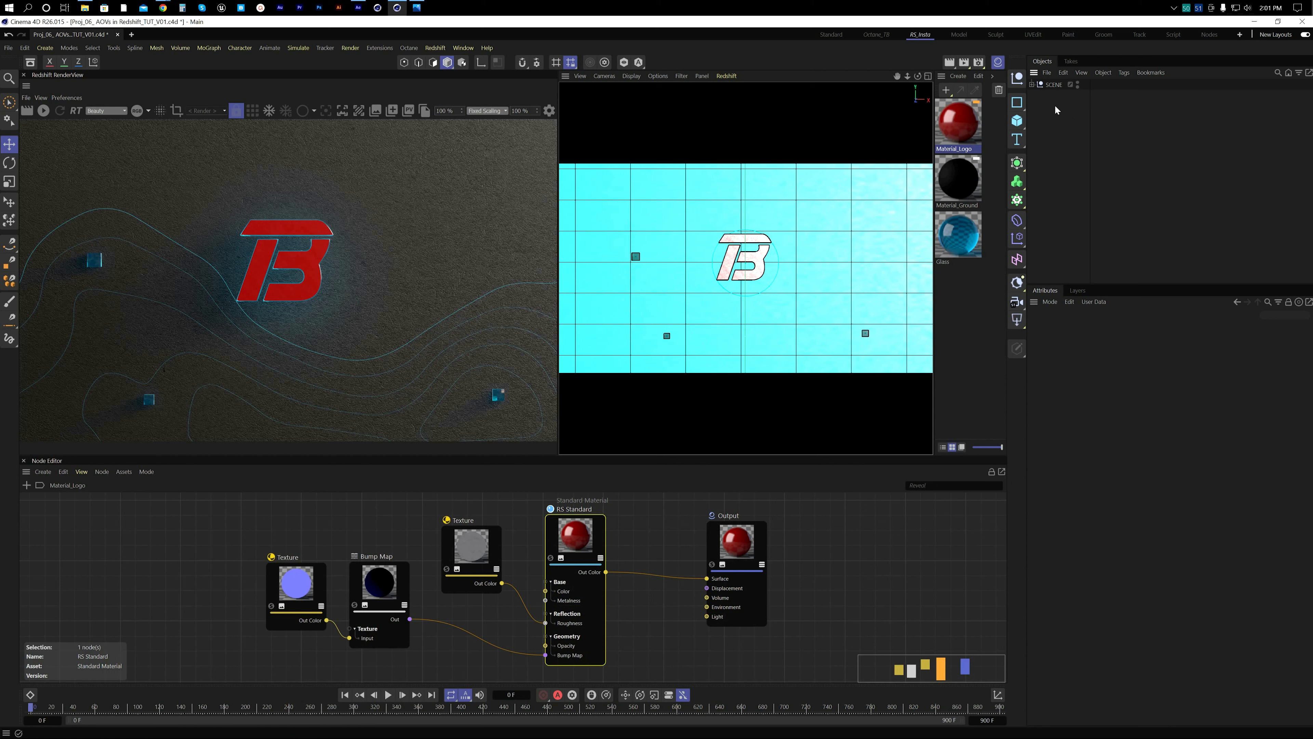
# Step: Expand the SCENE group to review its hierarchy, select the CAMERA object and show the scene through the perspective view
pyautogui.click(1032, 84)
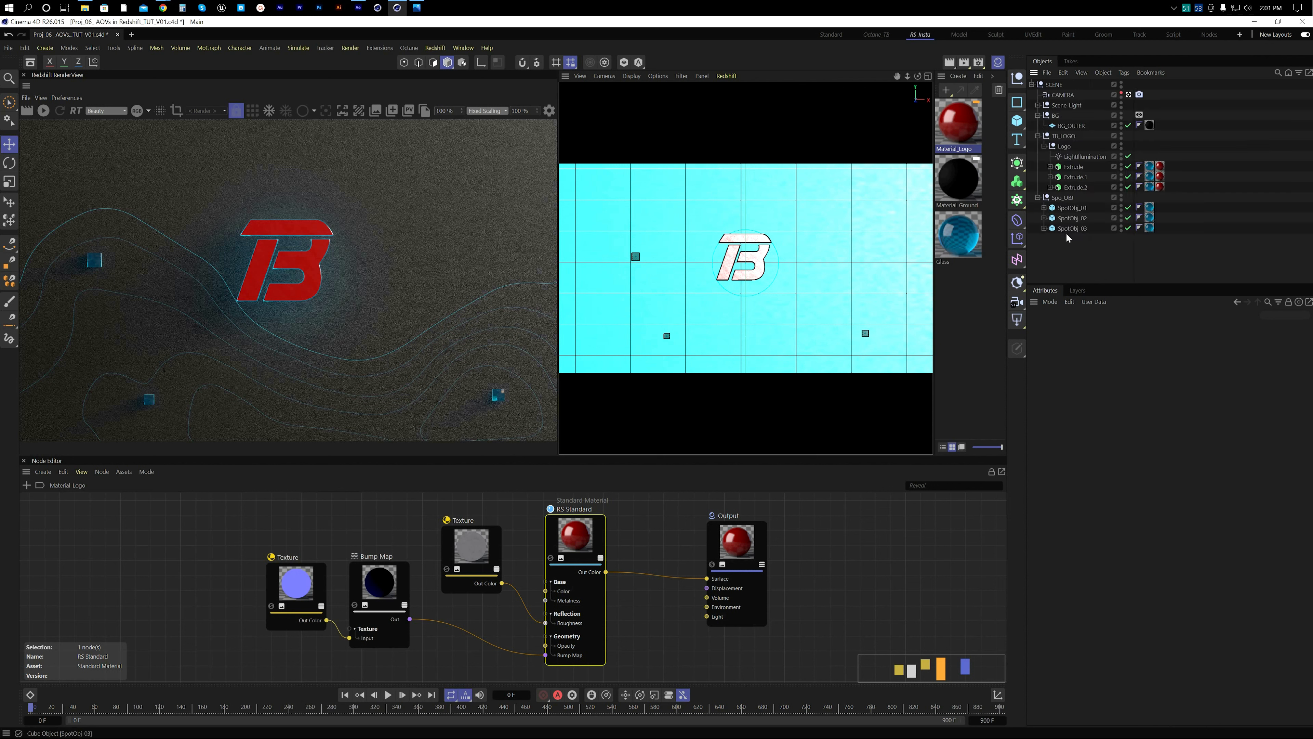
pyautogui.keyDown('ctrl'); pyautogui.click(1032, 85); pyautogui.keyUp('ctrl')
pyautogui.click(1032, 84)
pyautogui.click(1063, 95)
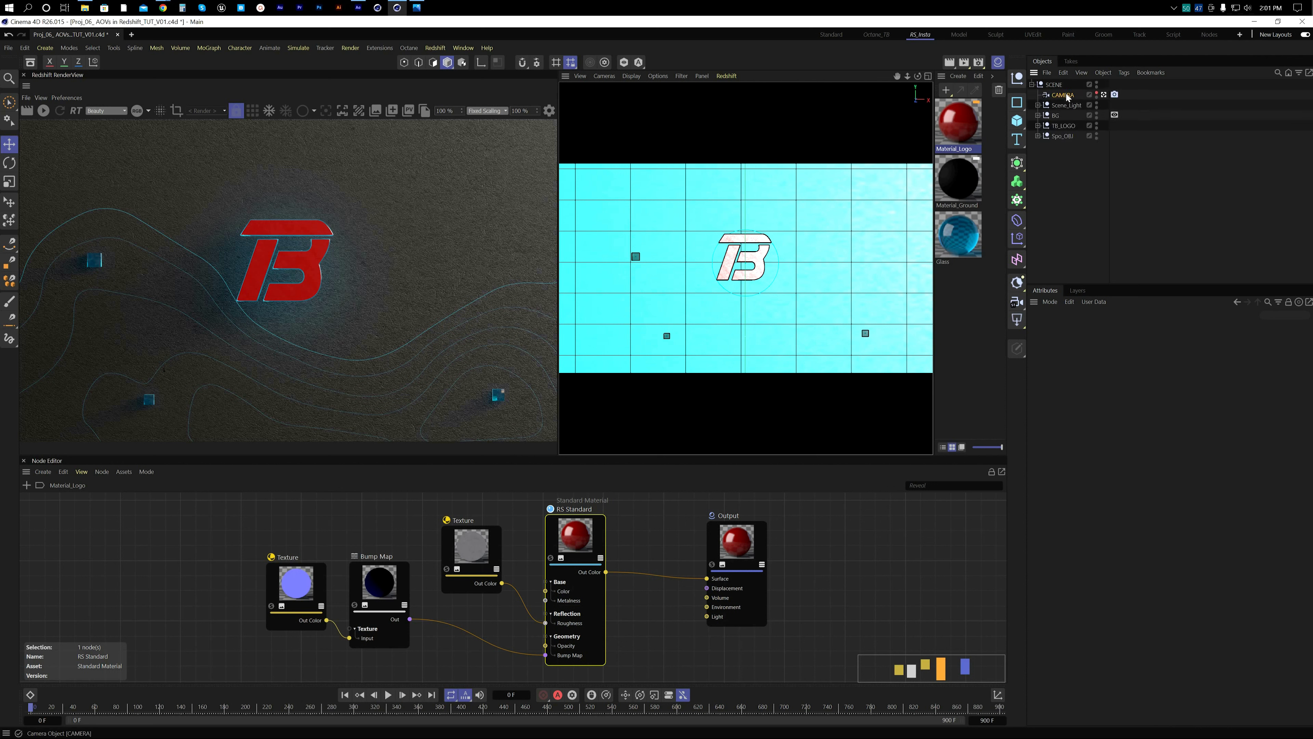
pyautogui.middleClick(809, 314)
pyautogui.middleClick(808, 313)
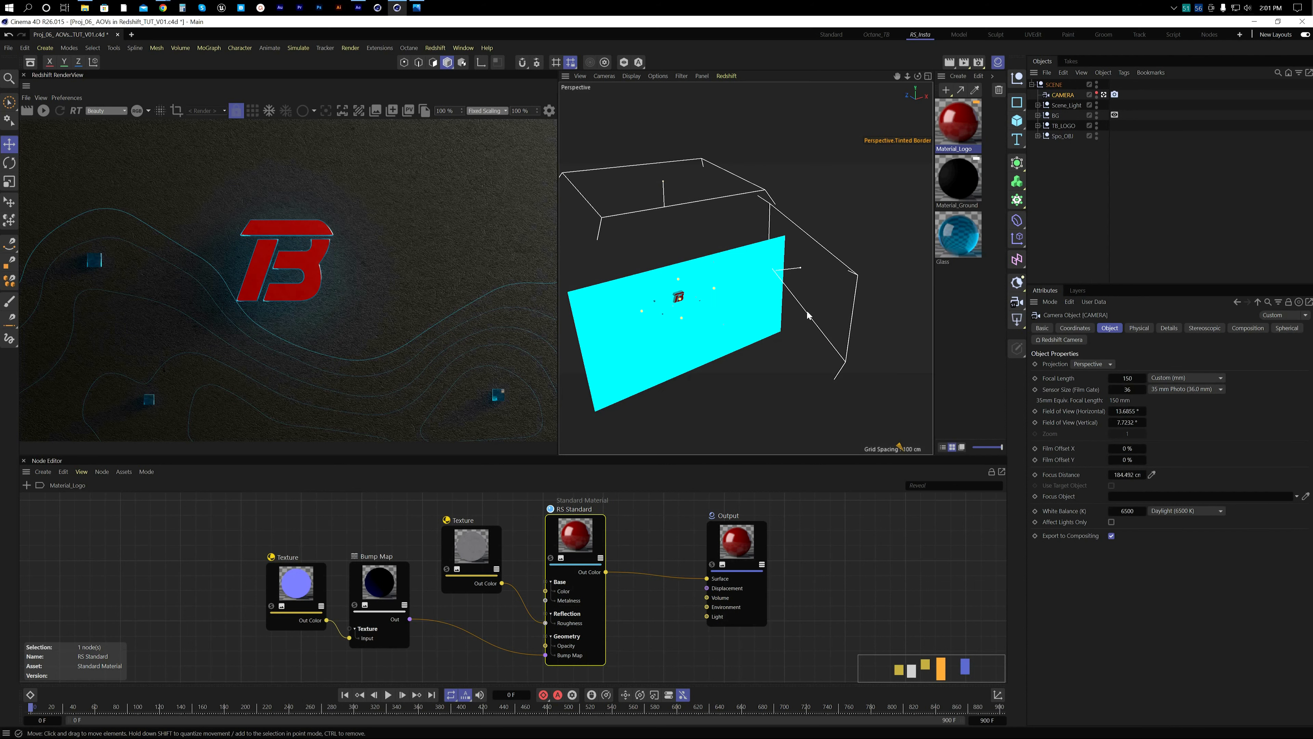
# Step: Examine the logo, the spot objects and the background plane from different angles in the perspective view
pyautogui.keyDown('alt'); pyautogui.moveTo(724, 287); pyautogui.dragTo(728, 286); pyautogui.keyUp('alt')
pyautogui.keyDown('alt'); pyautogui.moveTo(657, 291); pyautogui.dragTo(725, 288, button='right'); pyautogui.keyUp('alt')
pyautogui.keyDown('alt'); pyautogui.moveTo(724, 287); pyautogui.dragTo(783, 287); pyautogui.keyUp('alt')
pyautogui.keyDown('alt'); pyautogui.moveTo(783, 287); pyautogui.dragTo(743, 296, button='right'); pyautogui.keyUp('alt')
pyautogui.keyDown('alt'); pyautogui.moveTo(743, 296); pyautogui.dragTo(737, 306); pyautogui.keyUp('alt')
pyautogui.keyDown('alt'); pyautogui.moveTo(738, 307); pyautogui.dragTo(782, 258, button='right'); pyautogui.keyUp('alt')
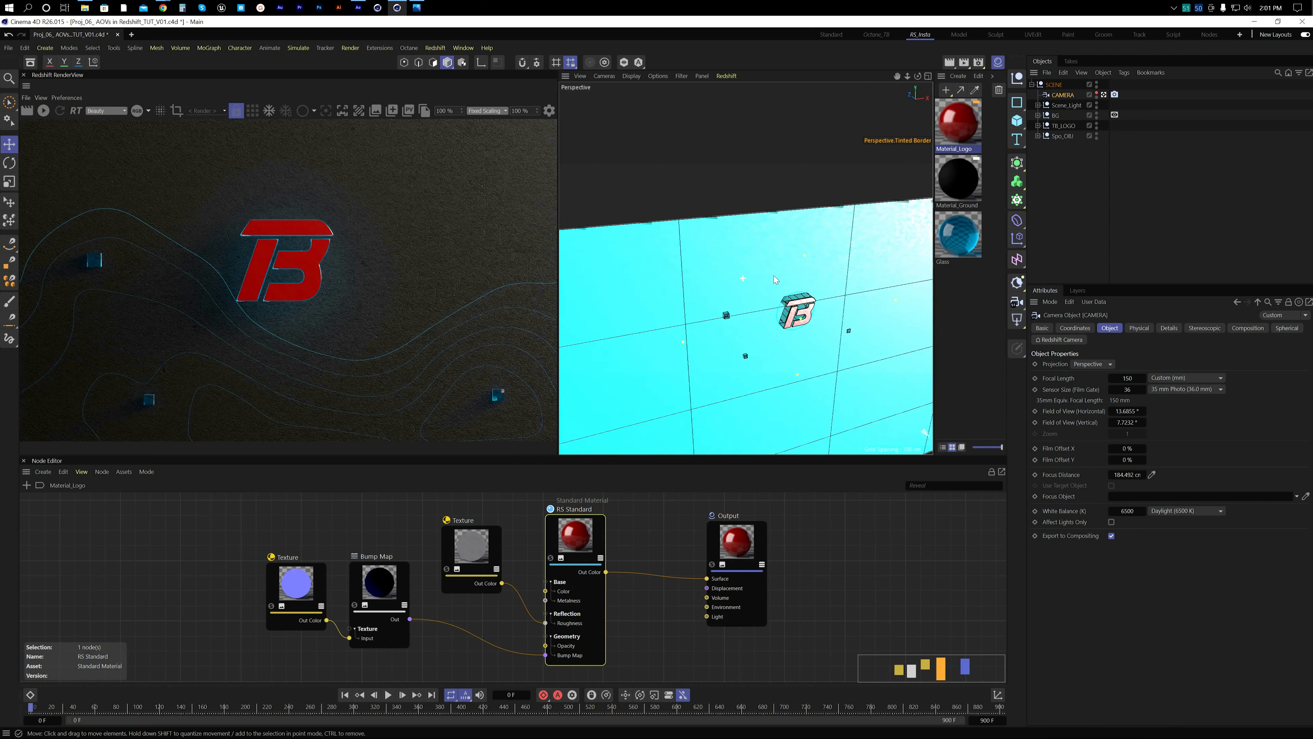
pyautogui.click(784, 251)
pyautogui.keyDown('alt'); pyautogui.moveTo(845, 256); pyautogui.dragTo(782, 241, button='middle'); pyautogui.keyUp('alt')
pyautogui.moveTo(784, 246)
pyautogui.keyDown('alt'); pyautogui.mouseDown()
pyautogui.moveTo(737, 295)
pyautogui.moveTo(755, 299)
pyautogui.moveTo(752, 267)
pyautogui.mouseUp(); pyautogui.keyUp('alt')
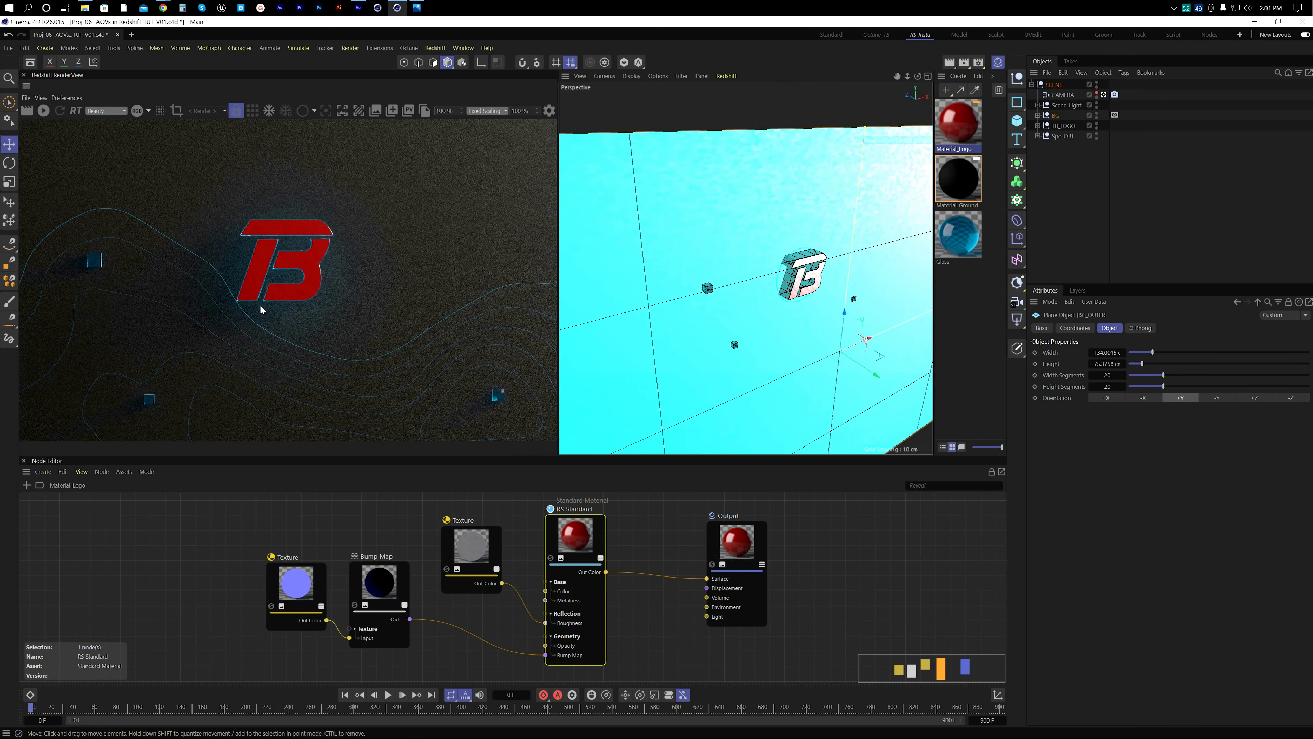
pyautogui.keyDown('alt'); pyautogui.moveTo(803, 357); pyautogui.dragTo(743, 317, button='middle'); pyautogui.keyUp('alt')
pyautogui.scroll(-4, 743, 314)
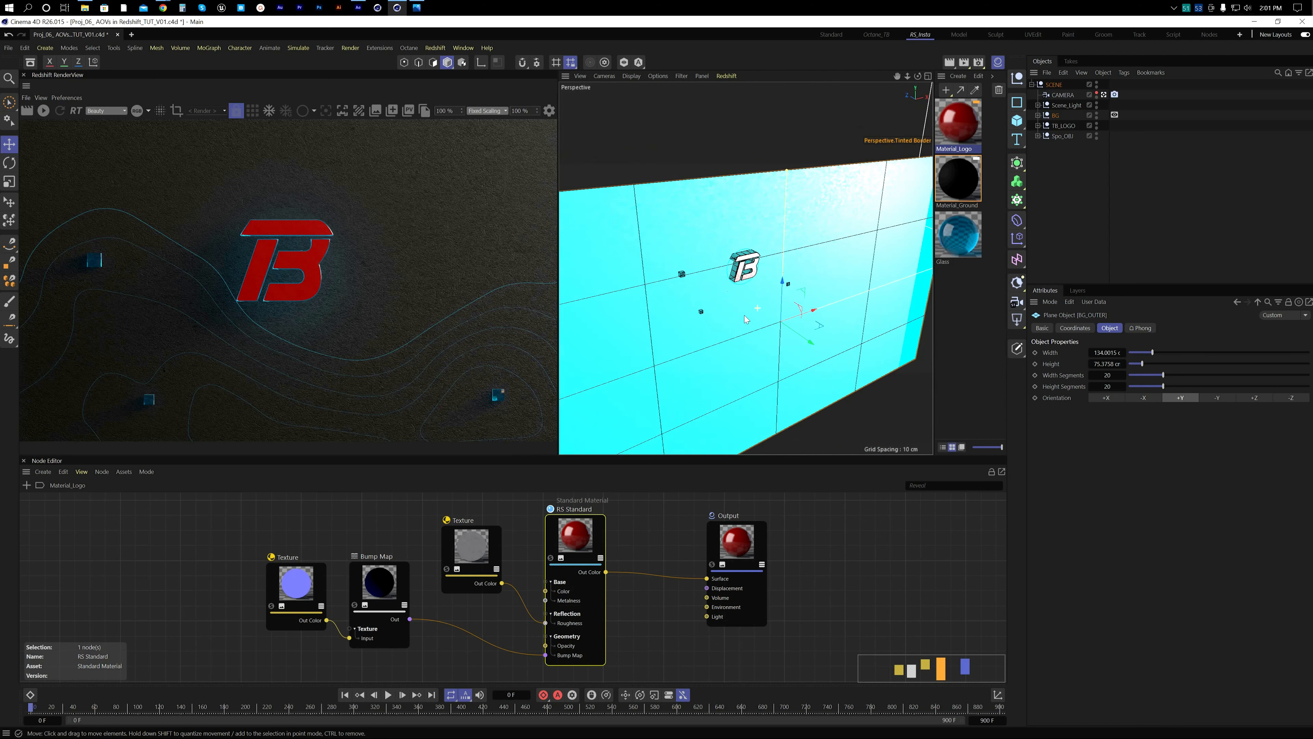
# Step: Expand the Scene_Light group and inspect the RS Dome Light's HDR texture
pyautogui.click(1037, 105)
pyautogui.click(1086, 116)
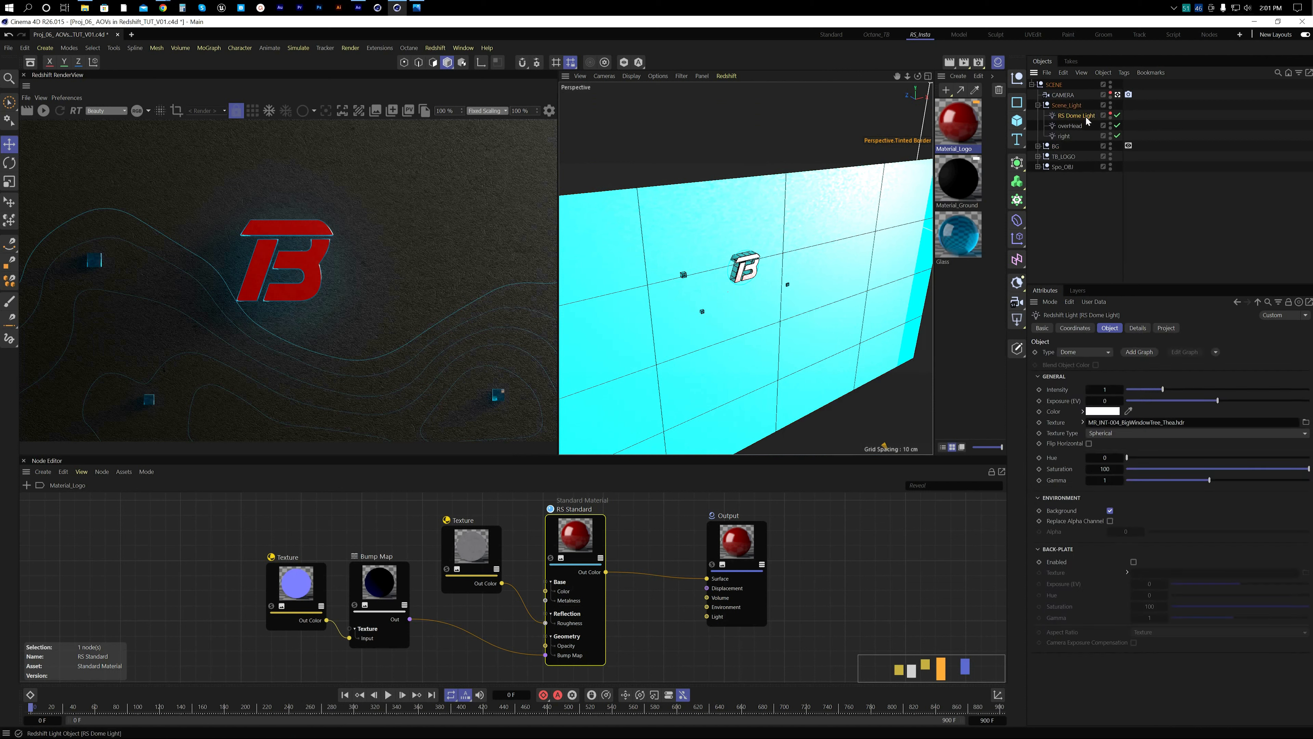
pyautogui.moveTo(1202, 423); pyautogui.dragTo(1025, 428)
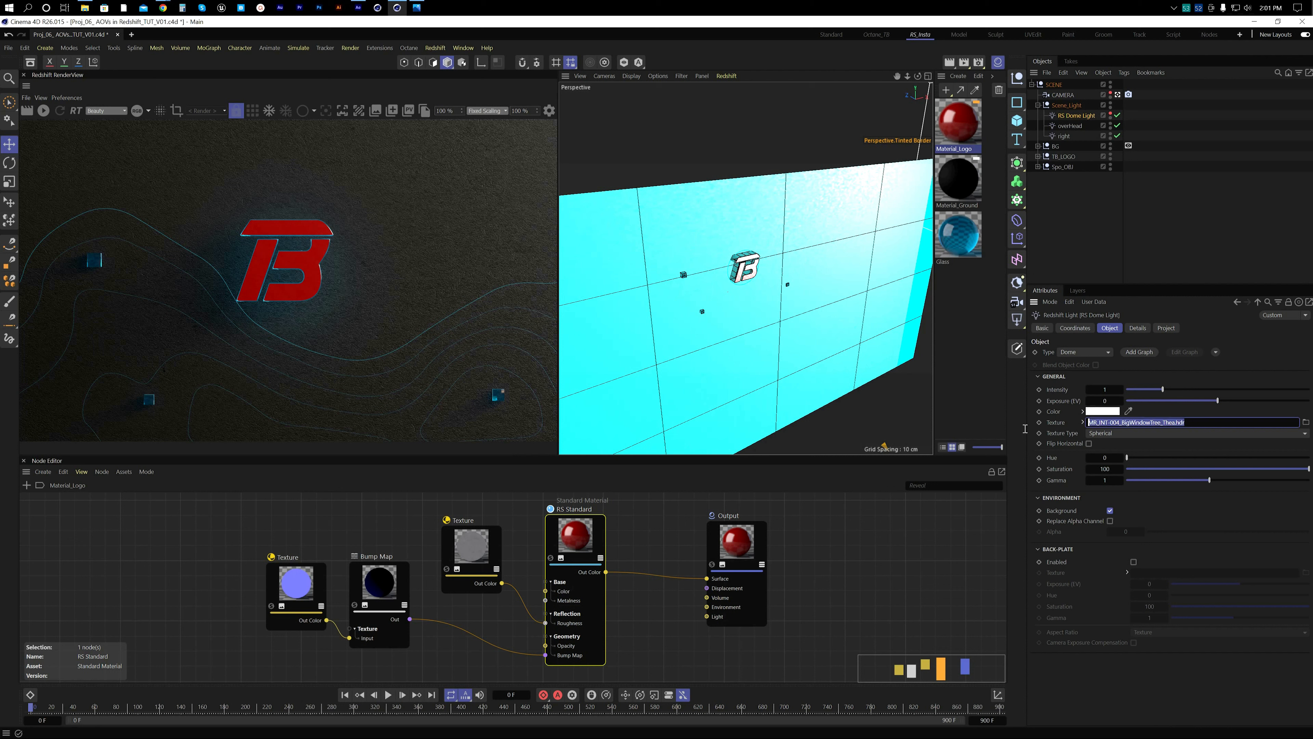
# Step: Inspect the settings of the overHead and right area lights and their placement around the background plane
pyautogui.click(1080, 126)
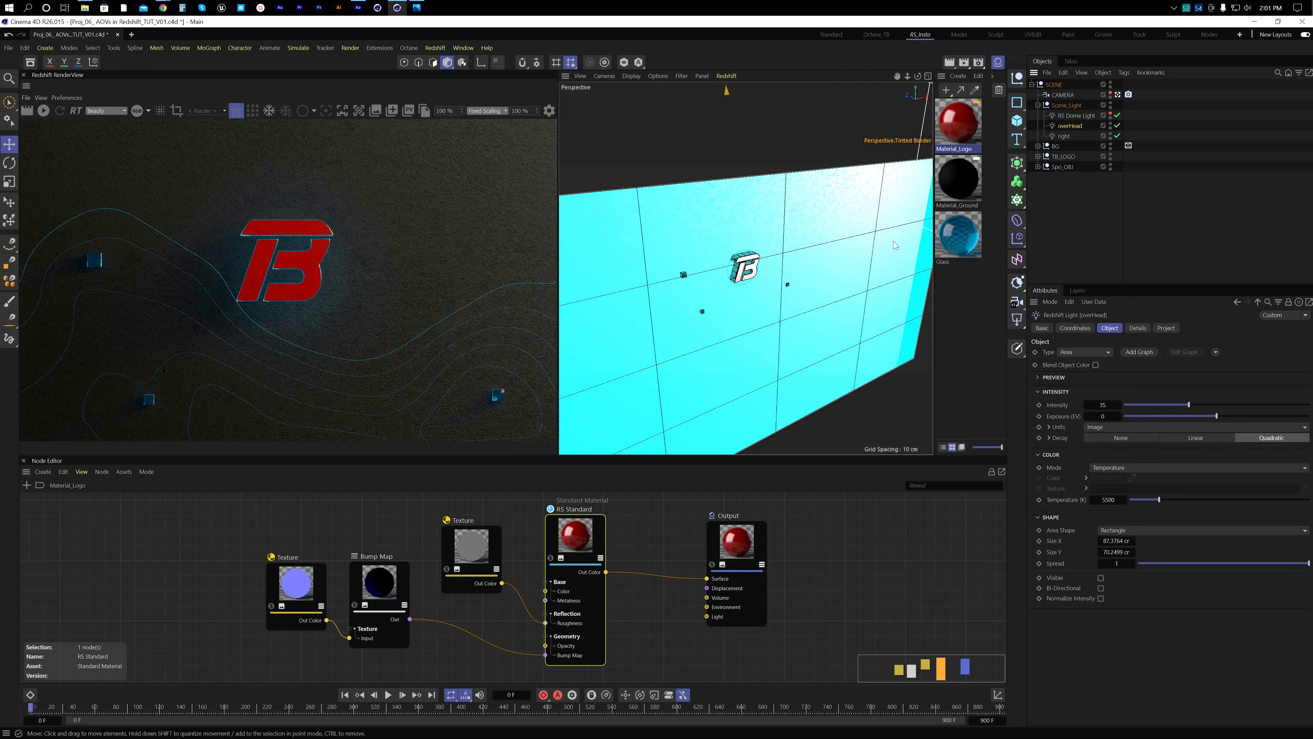
pyautogui.scroll(-10, 776, 321)
pyautogui.keyDown('alt'); pyautogui.moveTo(775, 321); pyautogui.dragTo(766, 344, button='middle'); pyautogui.keyUp('alt')
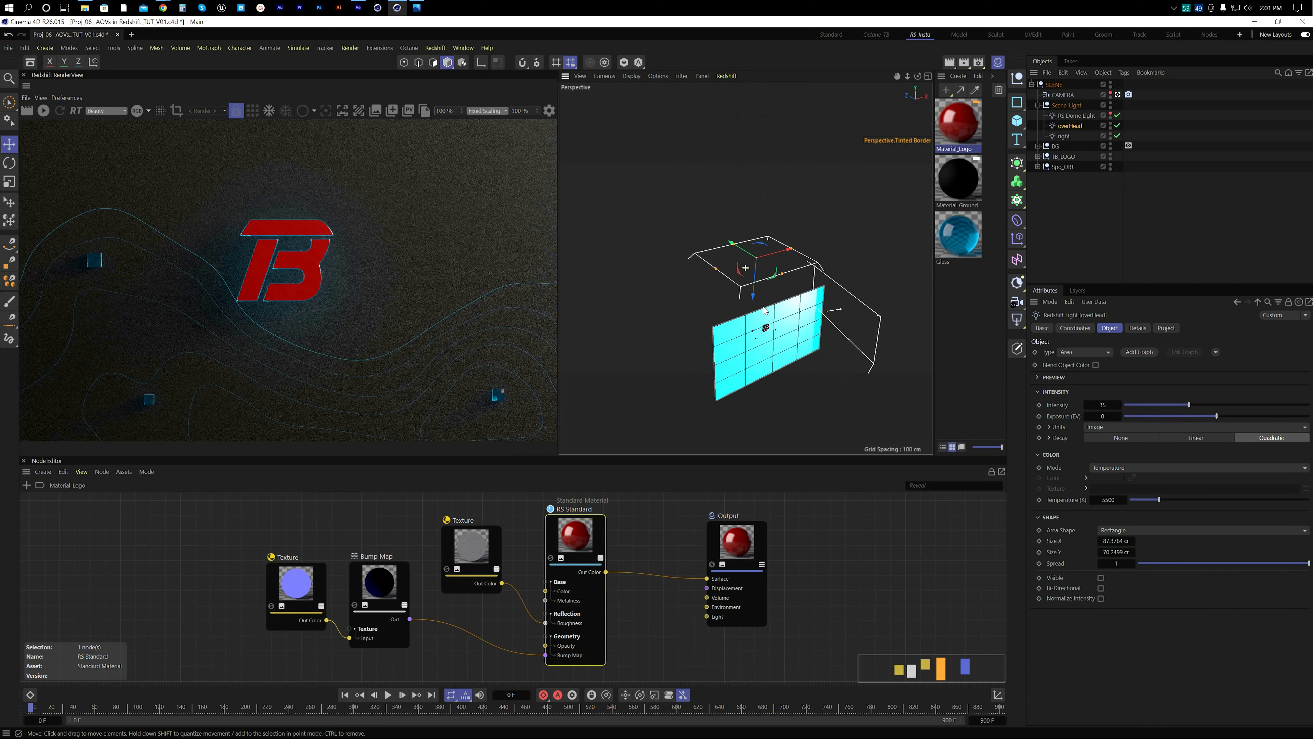
pyautogui.keyDown('alt'); pyautogui.moveTo(766, 344); pyautogui.dragTo(826, 305); pyautogui.keyUp('alt')
pyautogui.click(1081, 138)
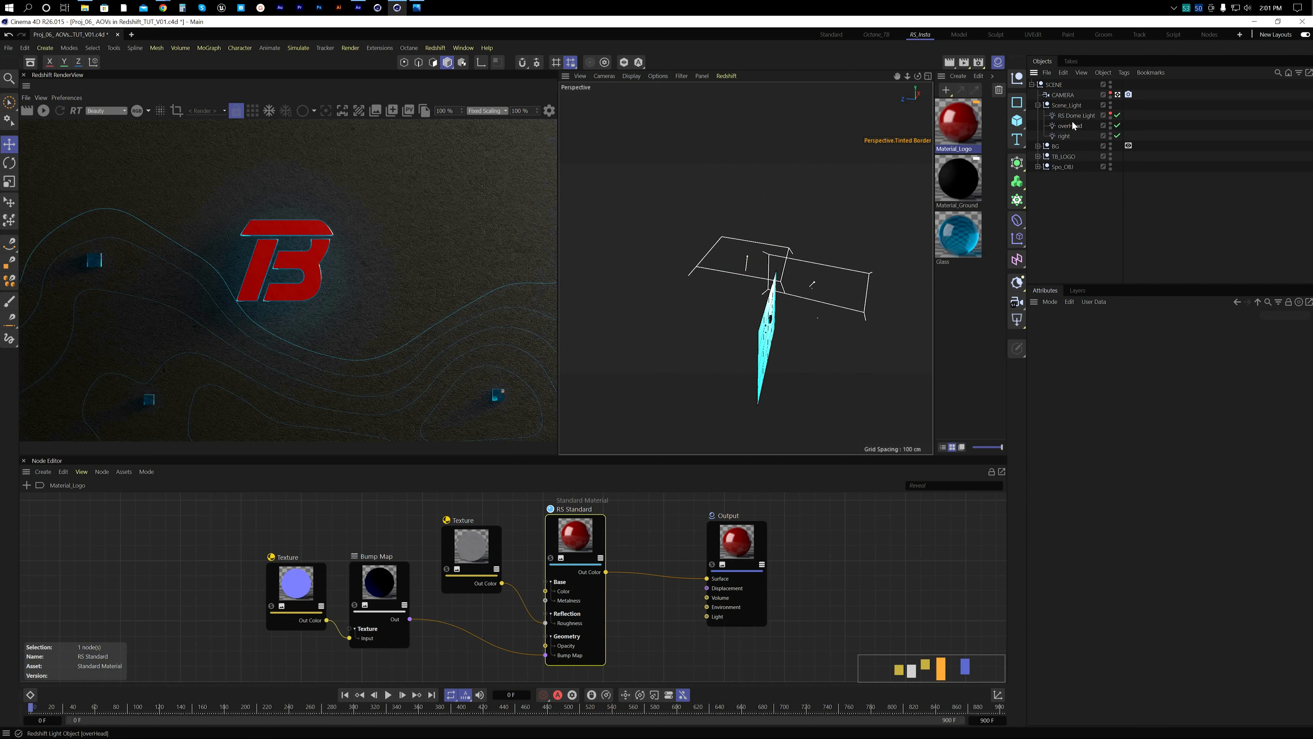
pyautogui.click(1072, 126)
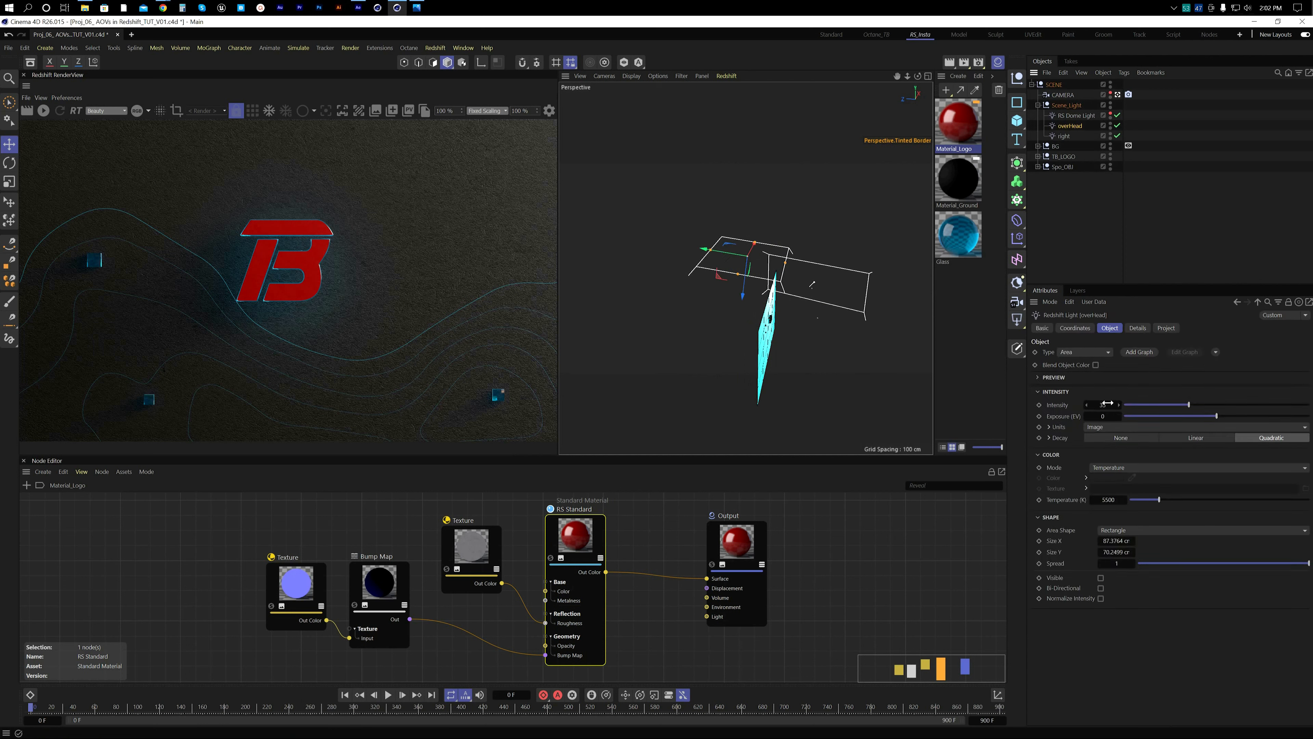
pyautogui.click(1064, 137)
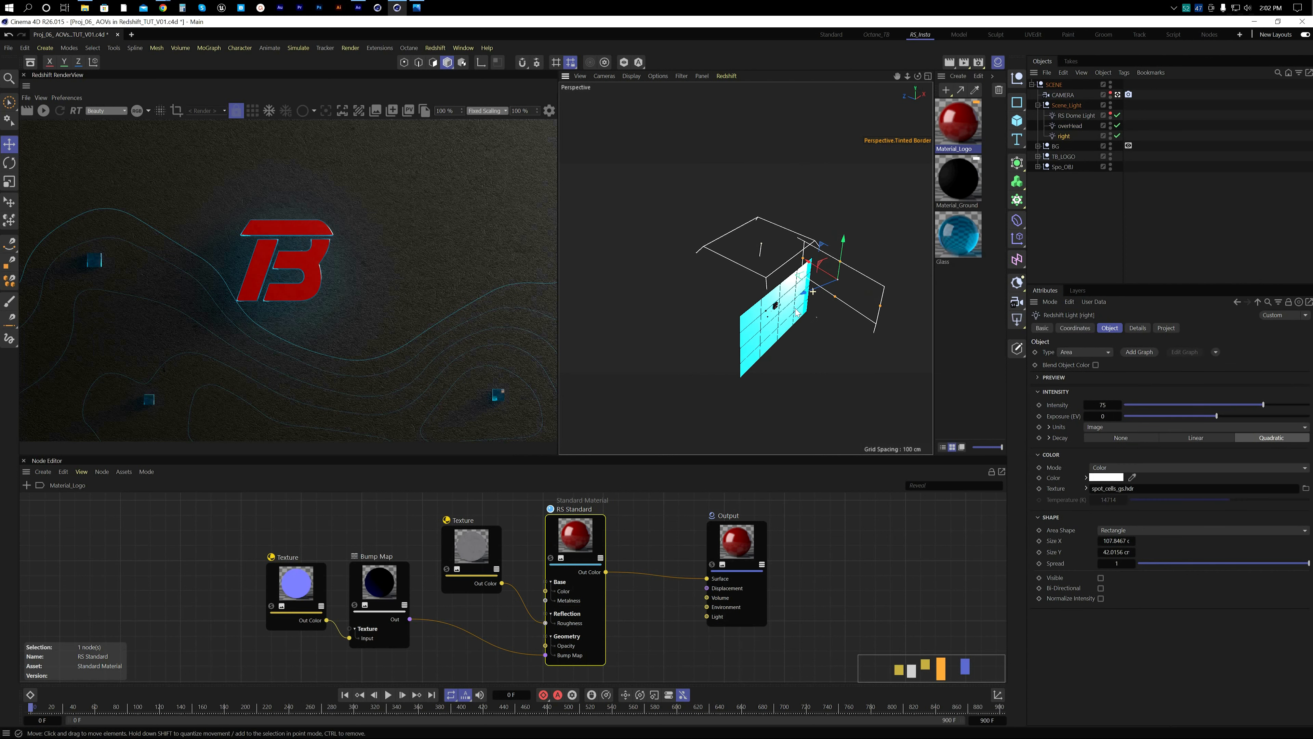
pyautogui.press('o')
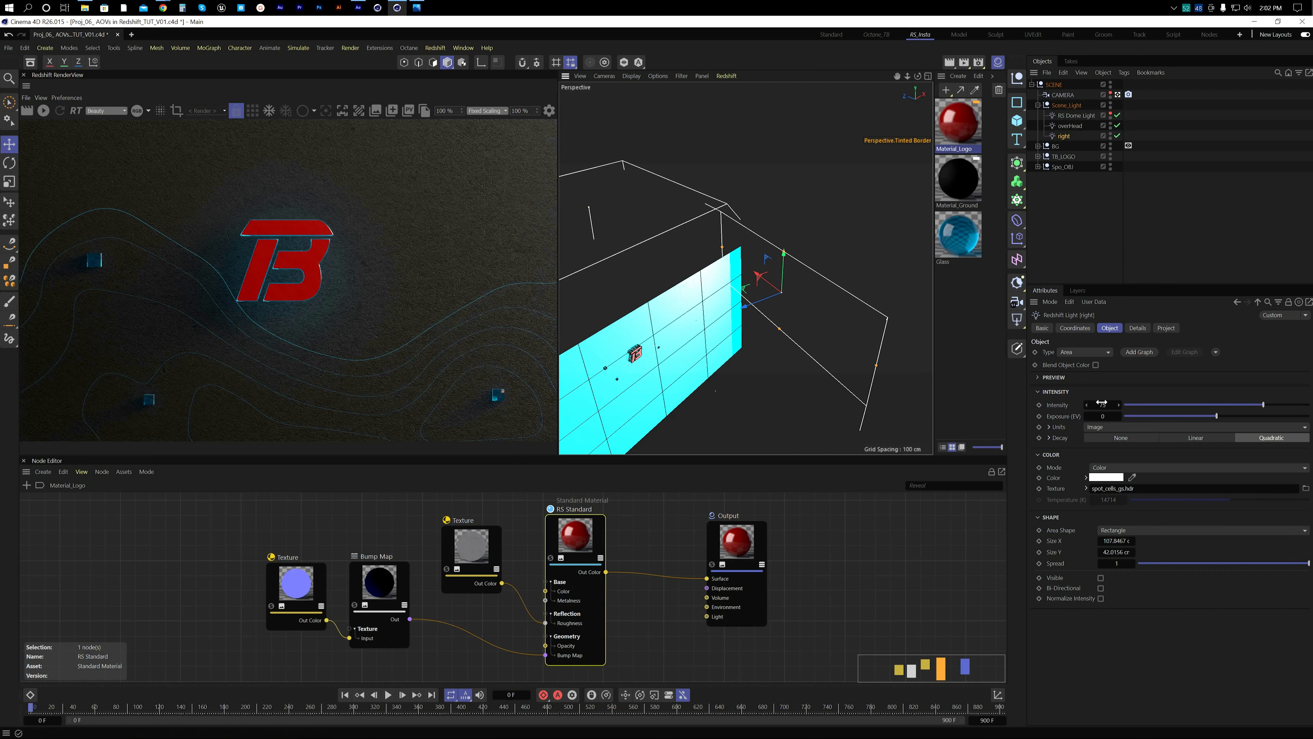
pyautogui.click(1080, 235)
pyautogui.keyDown('alt'); pyautogui.moveTo(713, 325); pyautogui.dragTo(762, 316, button='middle'); pyautogui.keyUp('alt')
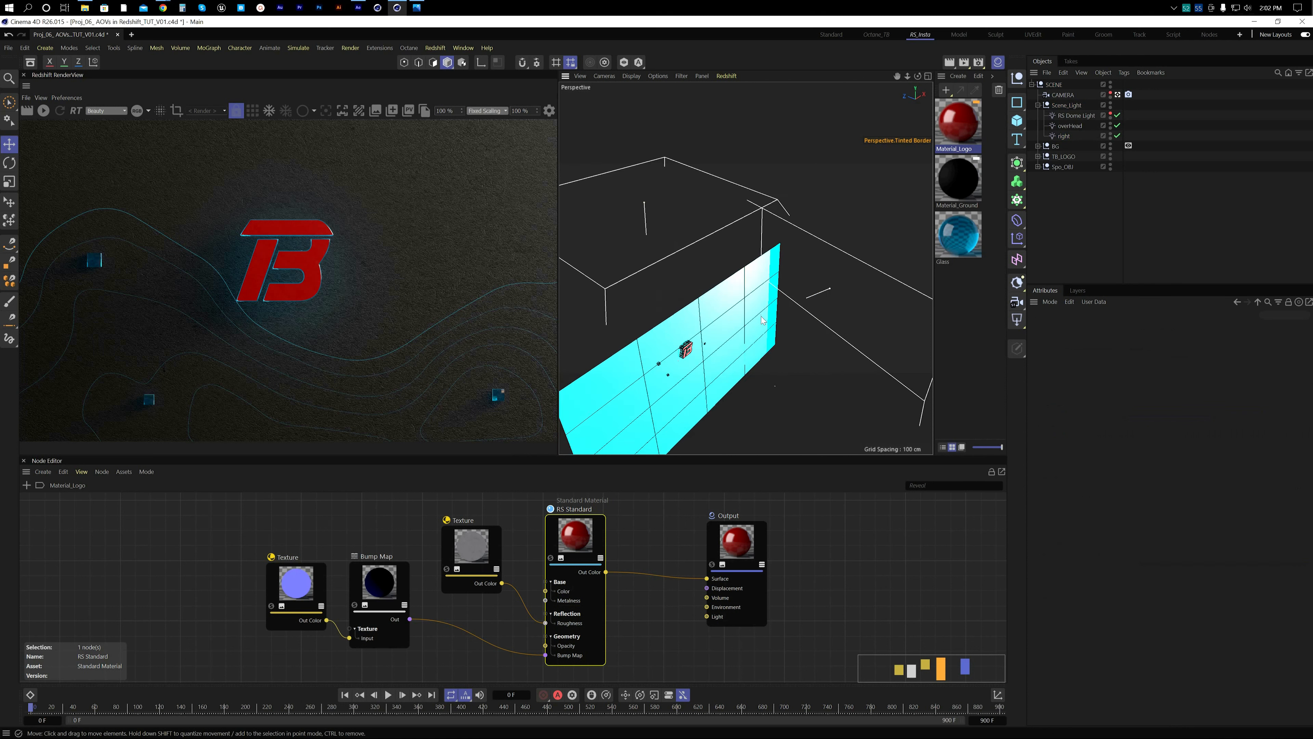
pyautogui.scroll(-3, 763, 321)
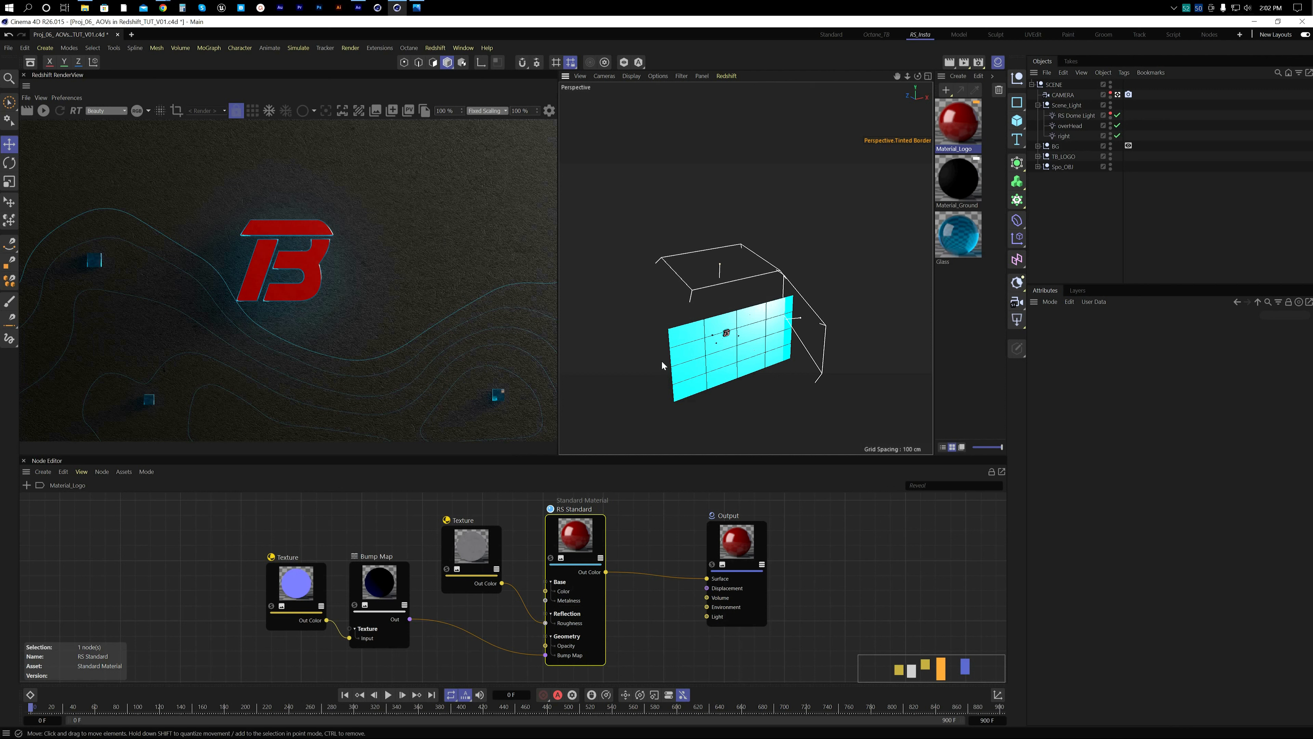
# Step: Recheck the RS Dome Light's properties, collapse the Scene_Light group and clear the selection
pyautogui.click(1066, 115)
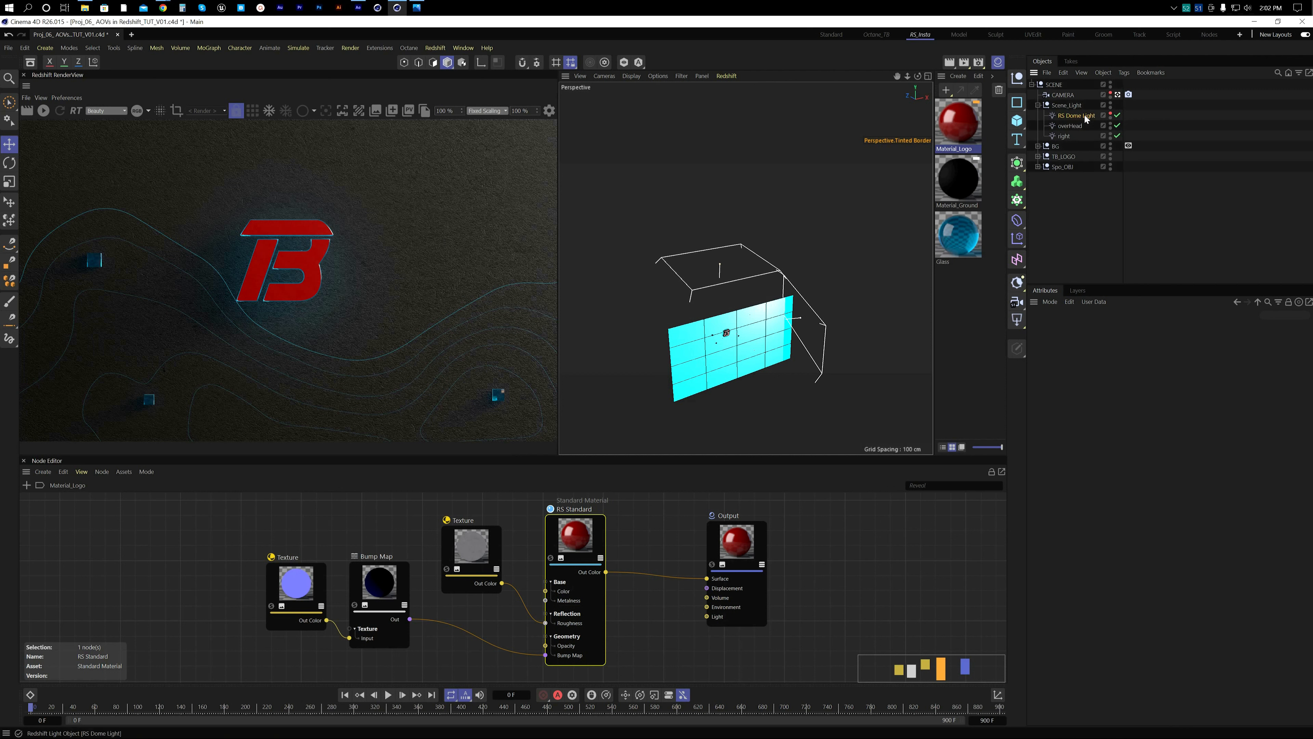
pyautogui.click(1037, 105)
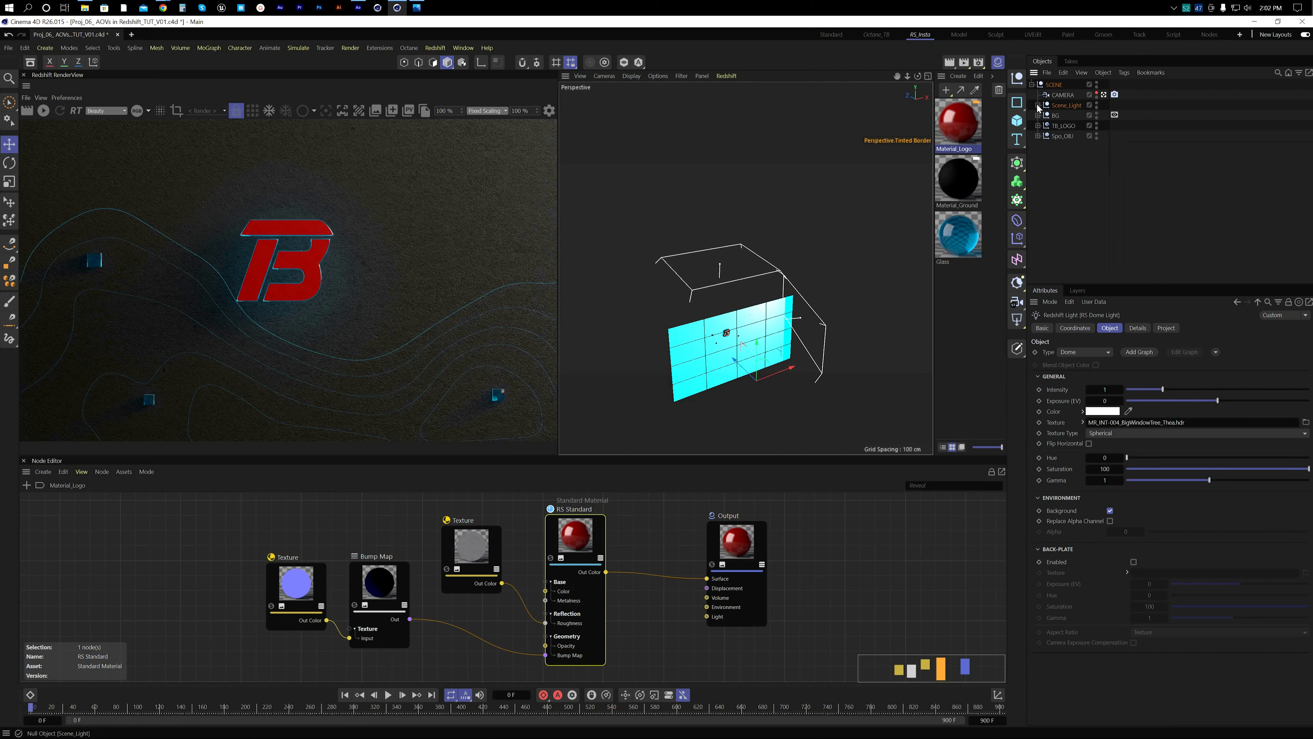
pyautogui.click(1057, 164)
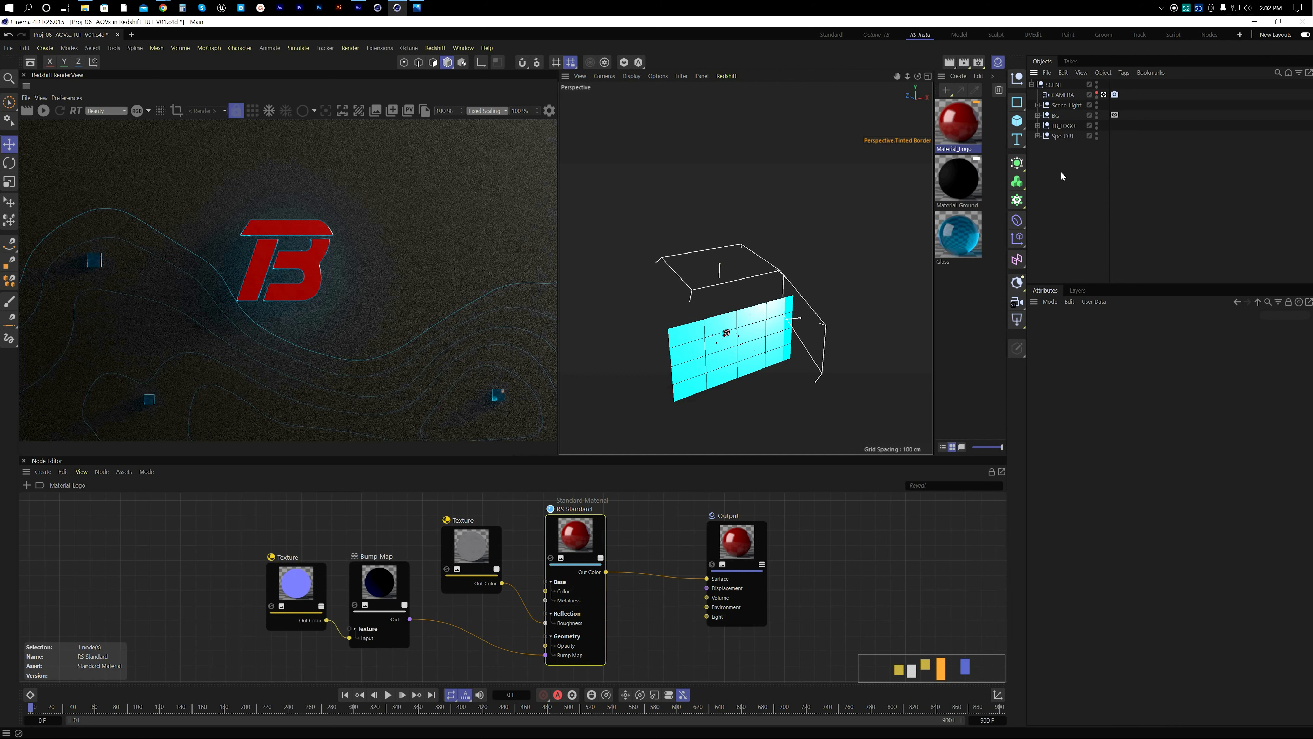
# Step: Add a new render setting in the Render Settings, name it NEW and make it active
pyautogui.click(978, 62)
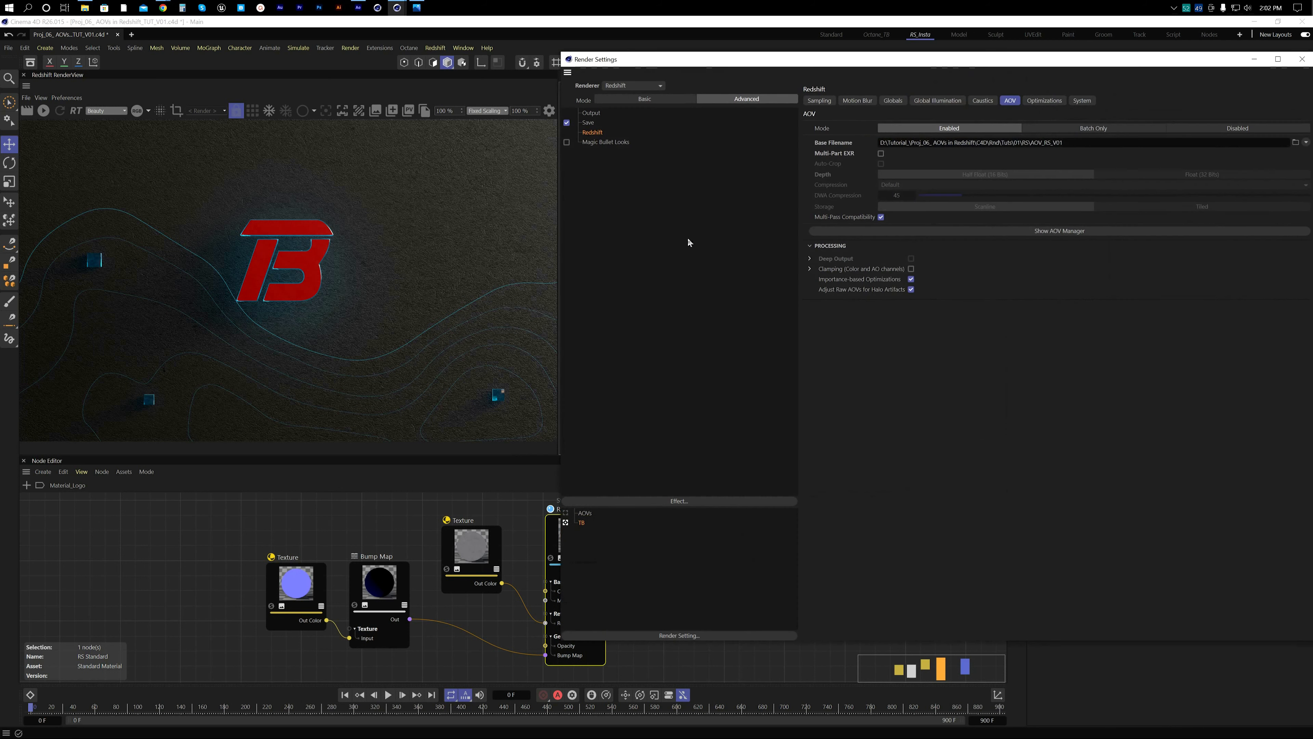
pyautogui.click(619, 214)
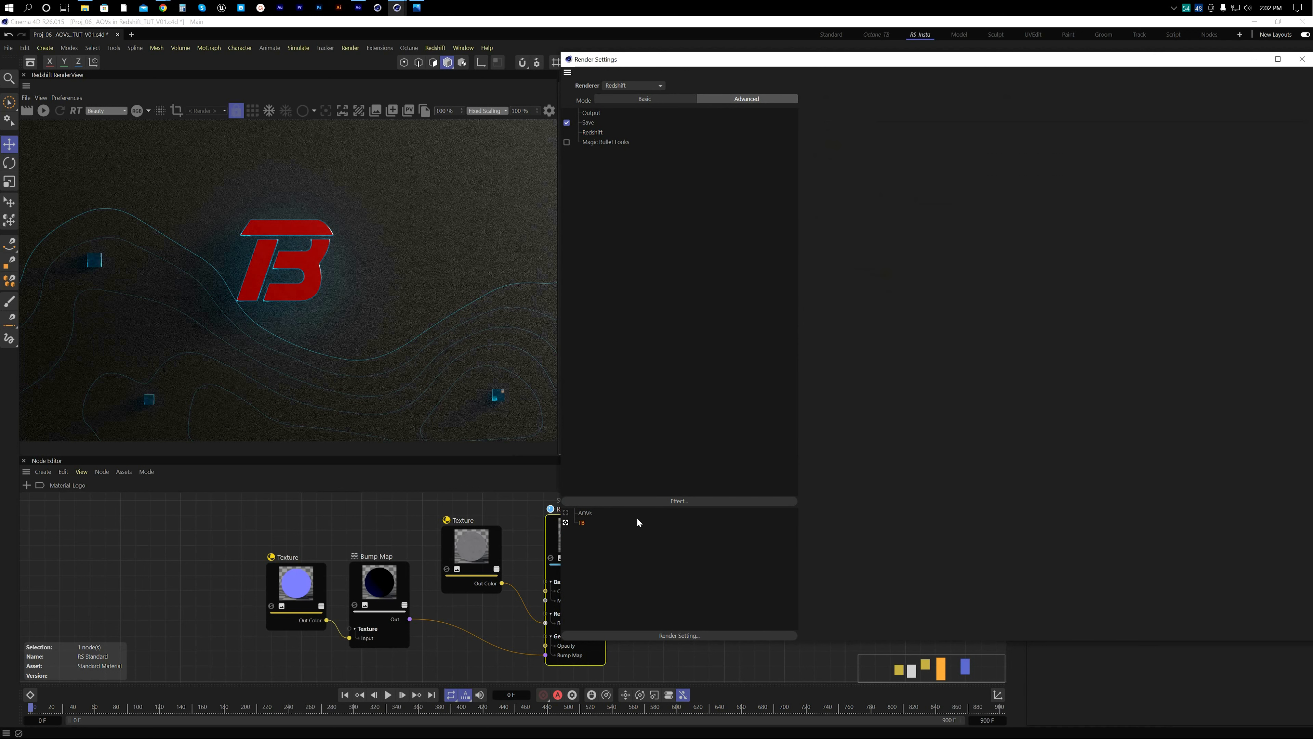
pyautogui.click(586, 515)
pyautogui.click(584, 521)
pyautogui.rightClick(626, 554)
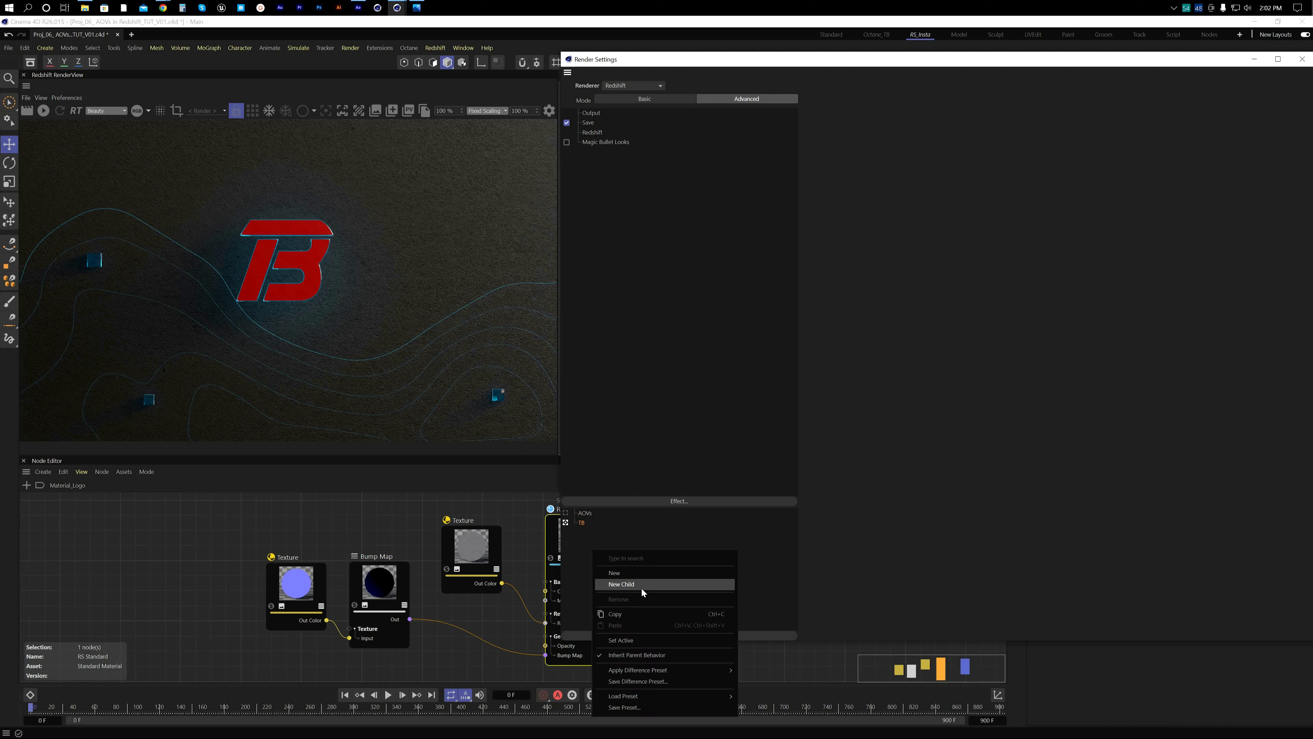
pyautogui.click(630, 573)
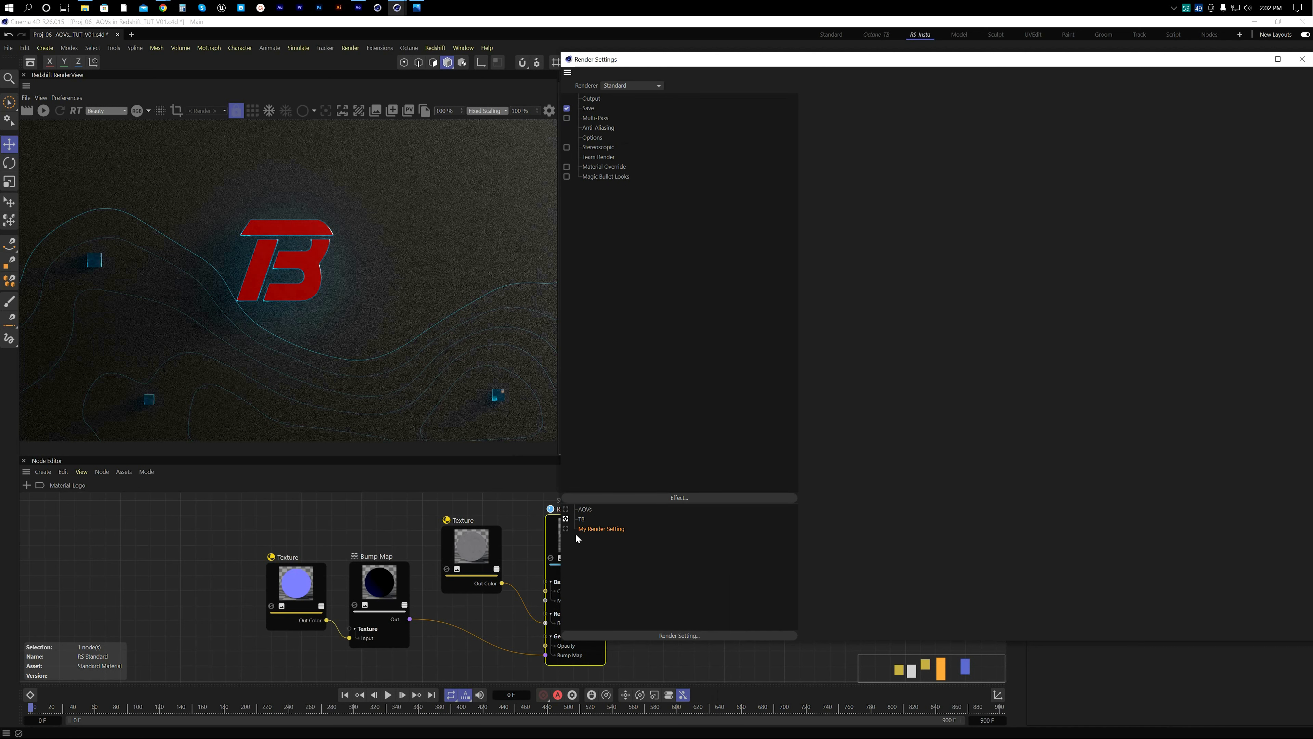
pyautogui.doubleClick(596, 527)
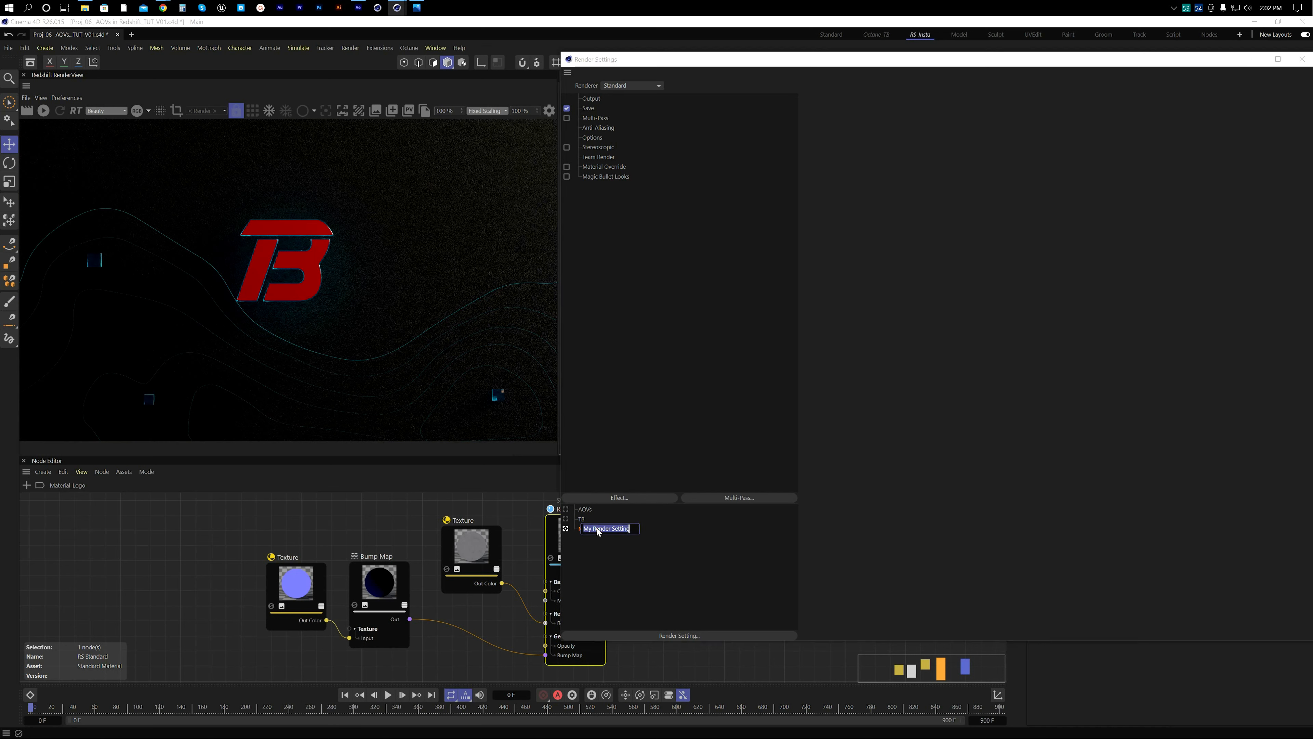
pyautogui.write('NEW')
pyautogui.press('Return')
# Step: Set the NEW render setting's renderer to Redshift and show the Redshift options in Advanced mode
pyautogui.click(629, 87)
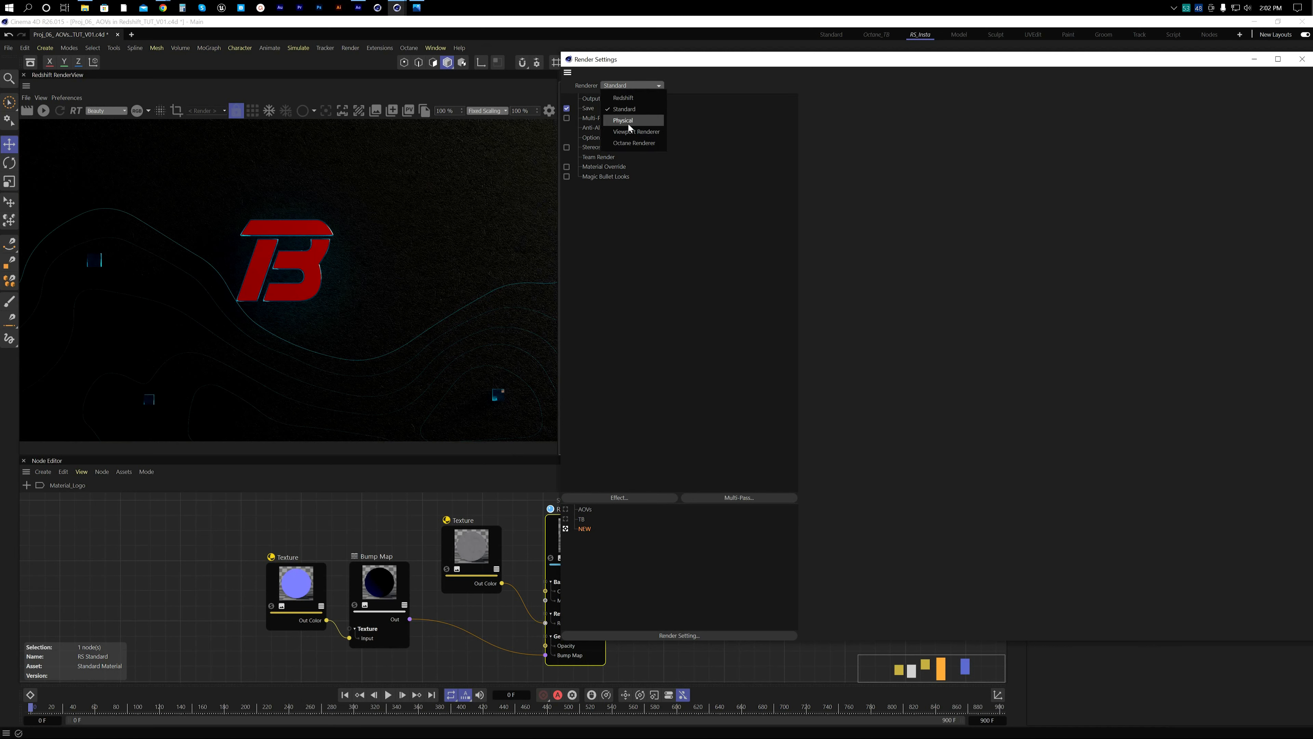
pyautogui.click(630, 98)
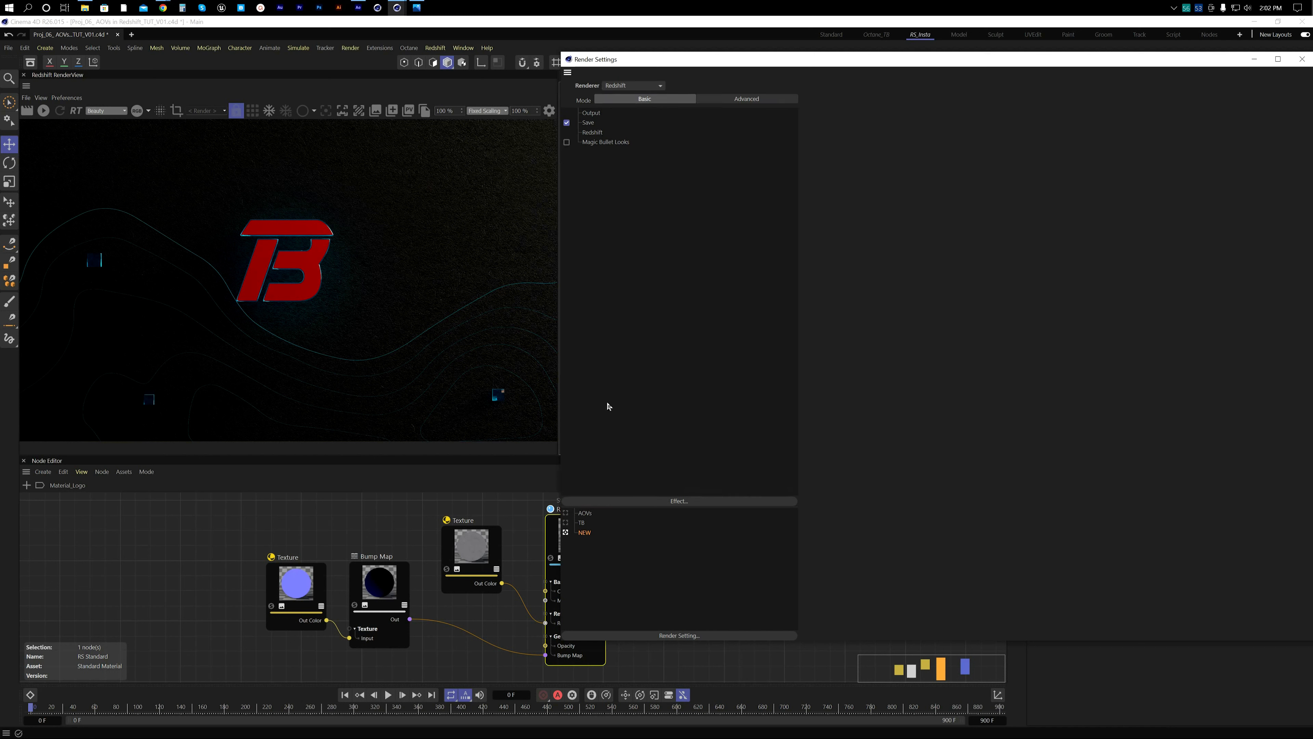
pyautogui.click(593, 133)
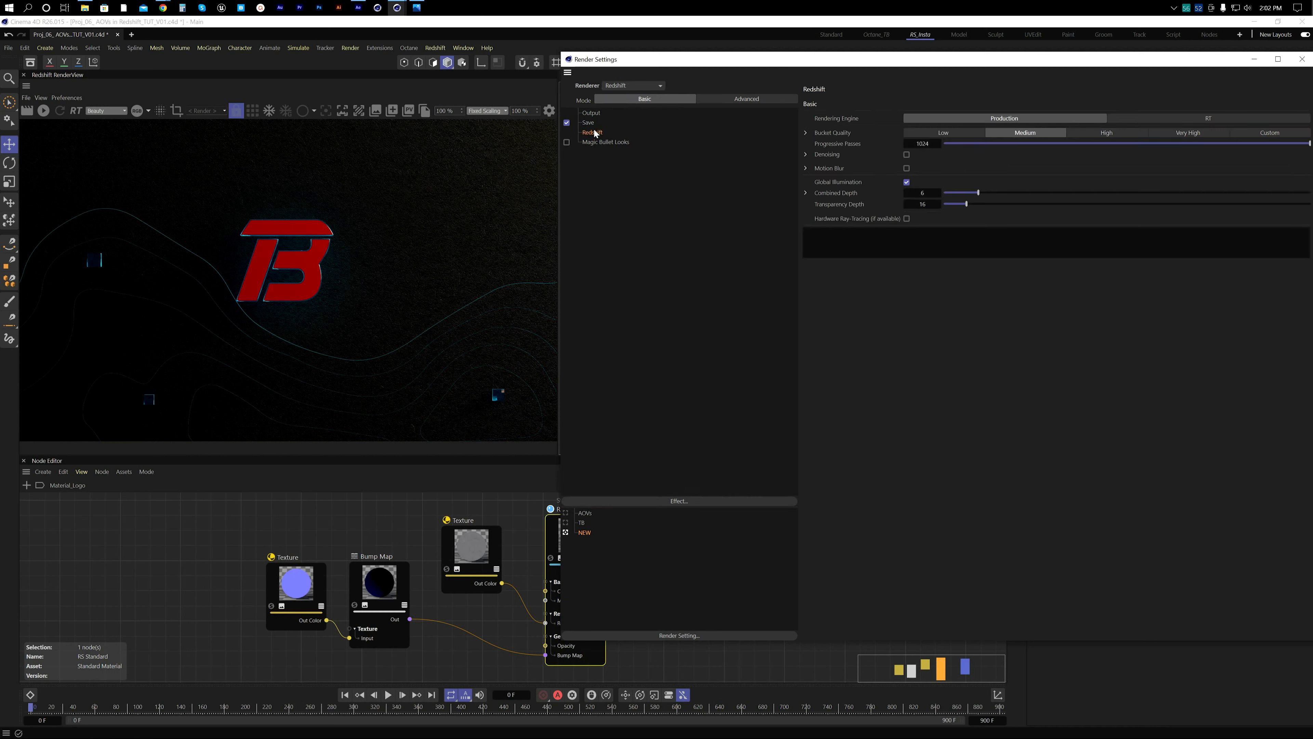
pyautogui.click(734, 99)
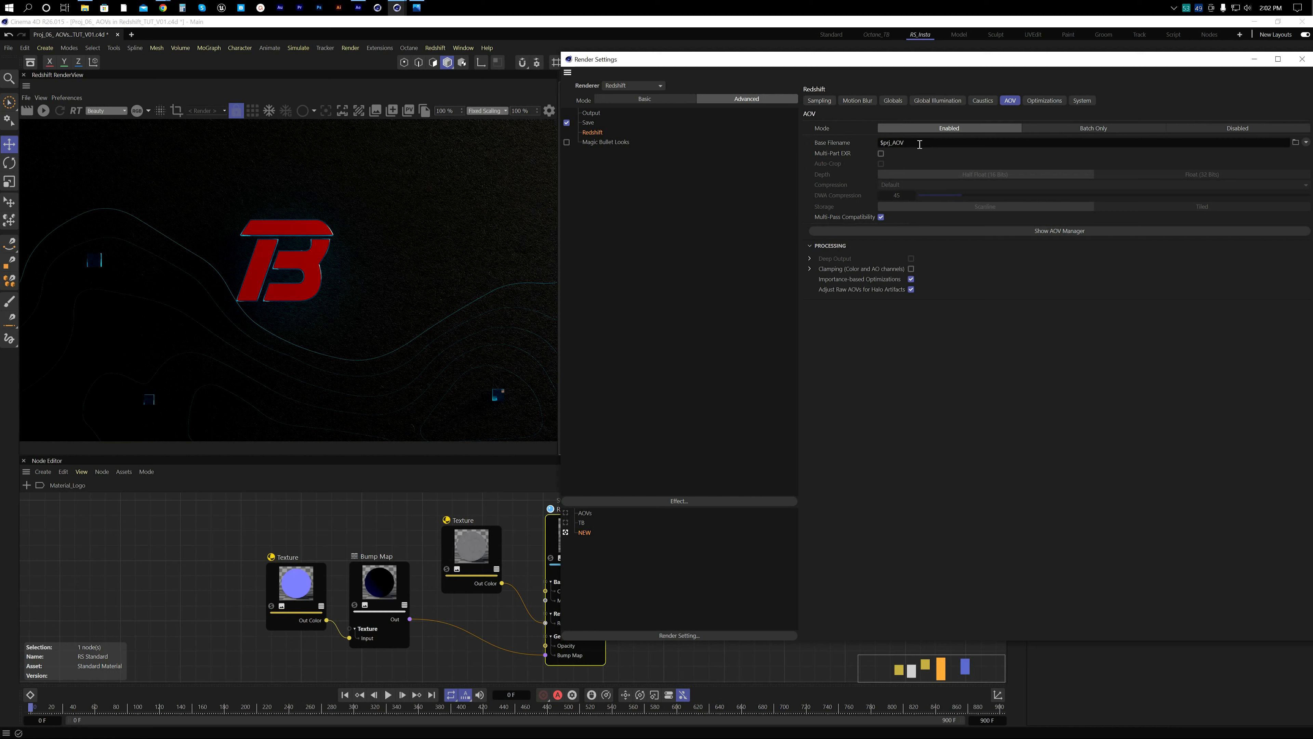
# Step: Disable automatic sampling for Redshift and set the sampling threshold to 0.5 and the maximum samples to 1024
pyautogui.click(831, 100)
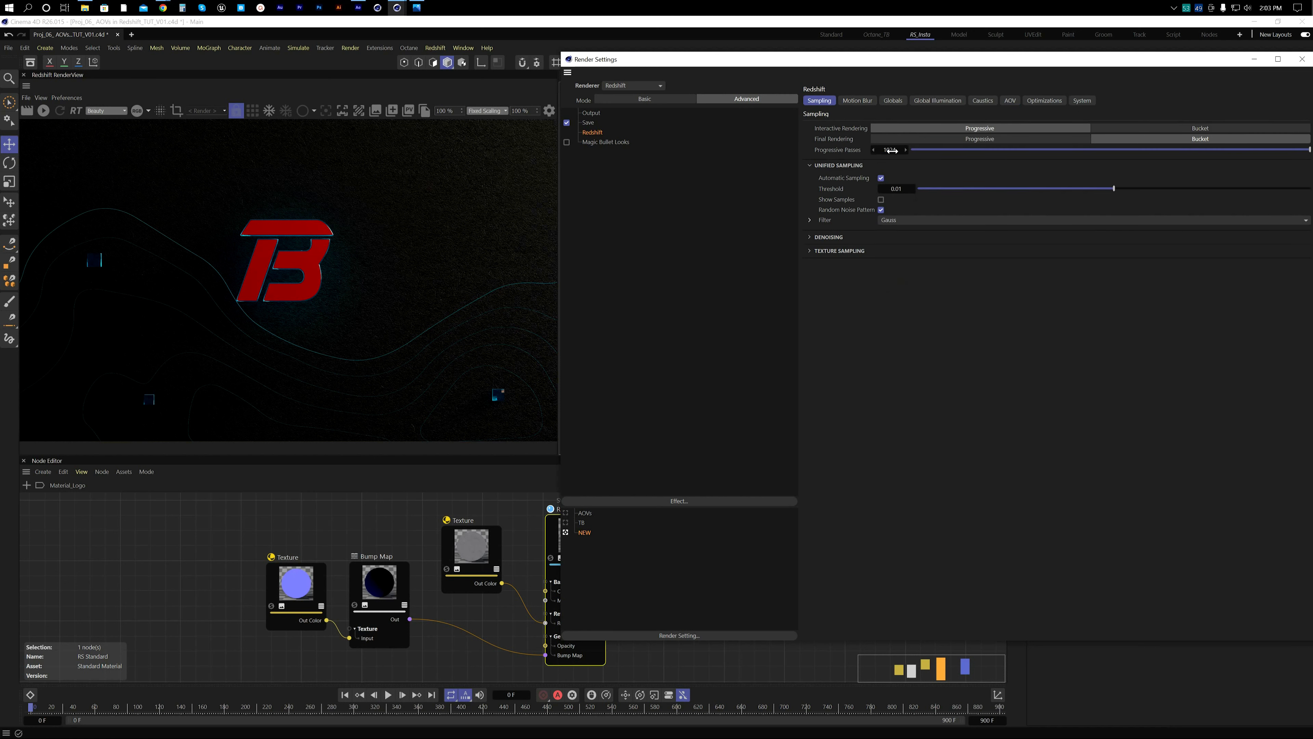
pyautogui.click(880, 177)
pyautogui.doubleClick(900, 190)
pyautogui.write('0.5')
pyautogui.press('Return')
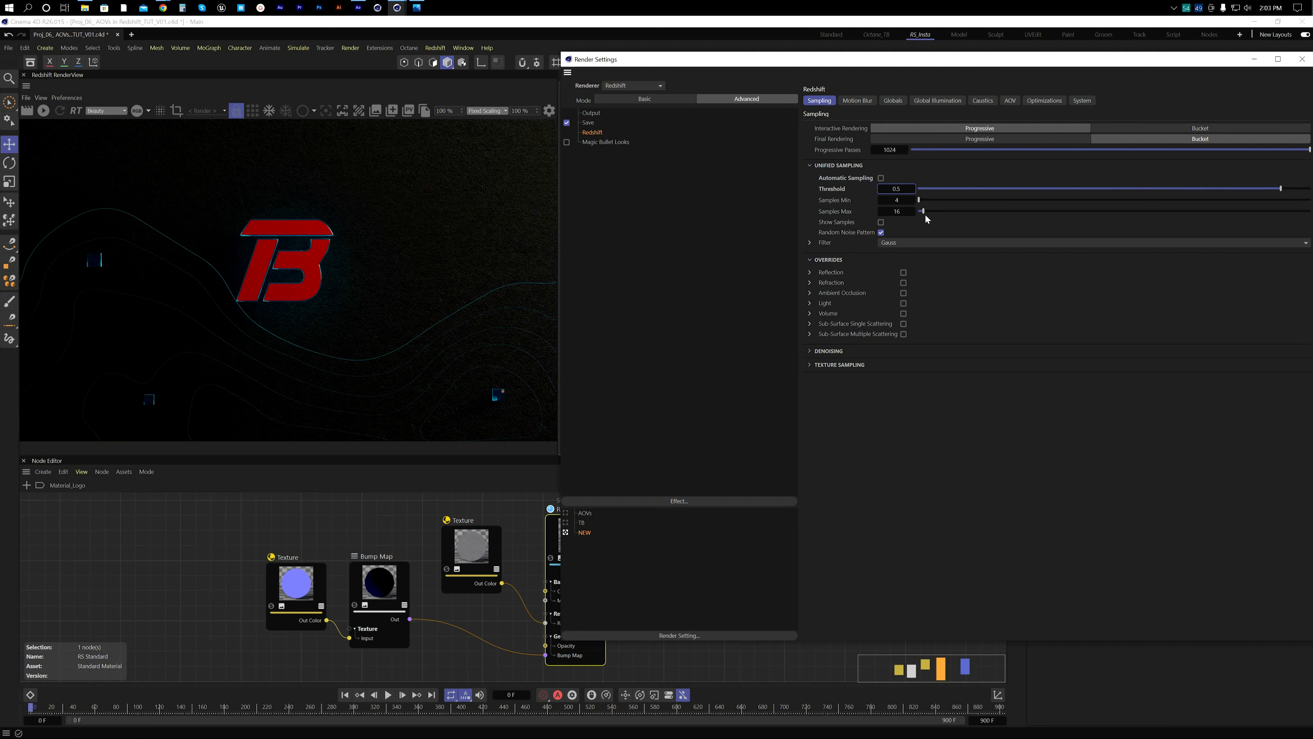
pyautogui.doubleClick(899, 211)
pyautogui.write('1024')
pyautogui.press('Return')
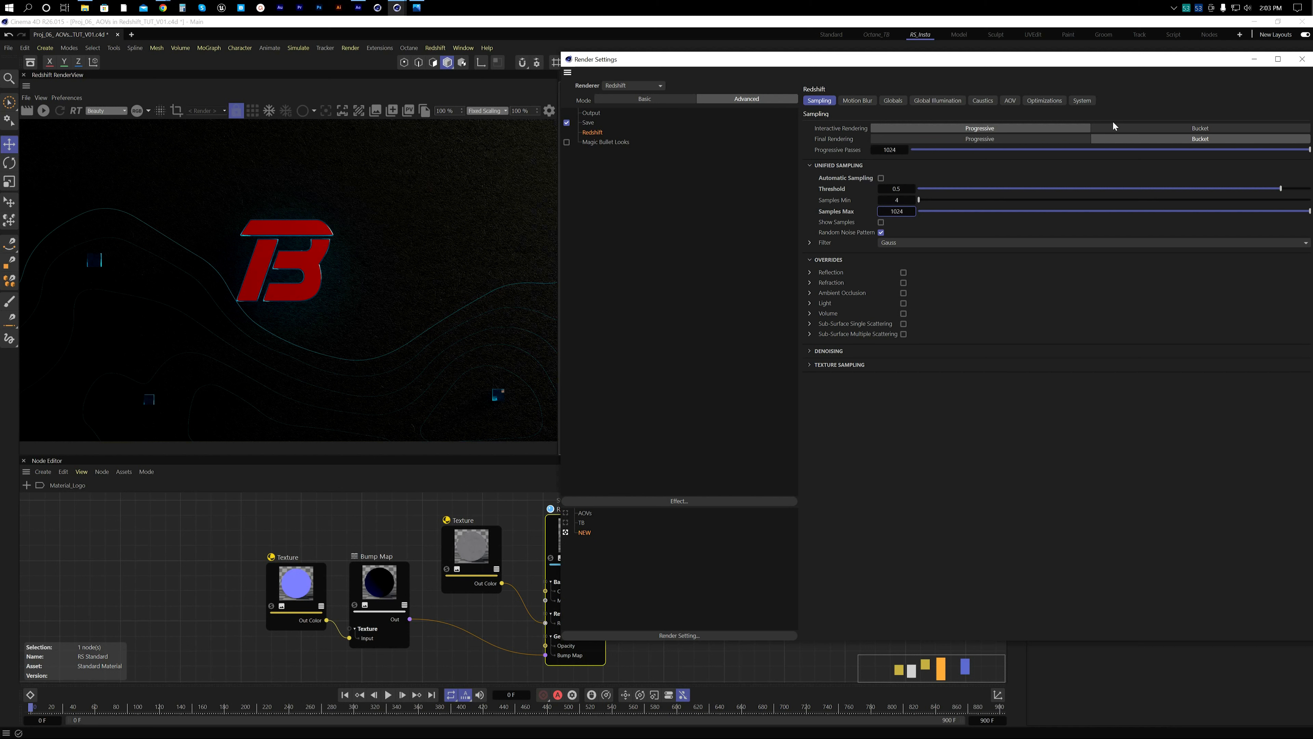
# Step: Set the global illumination's secondary engine to Brute Force, with 1024 brute force rays and a trace depth of 12
pyautogui.click(926, 106)
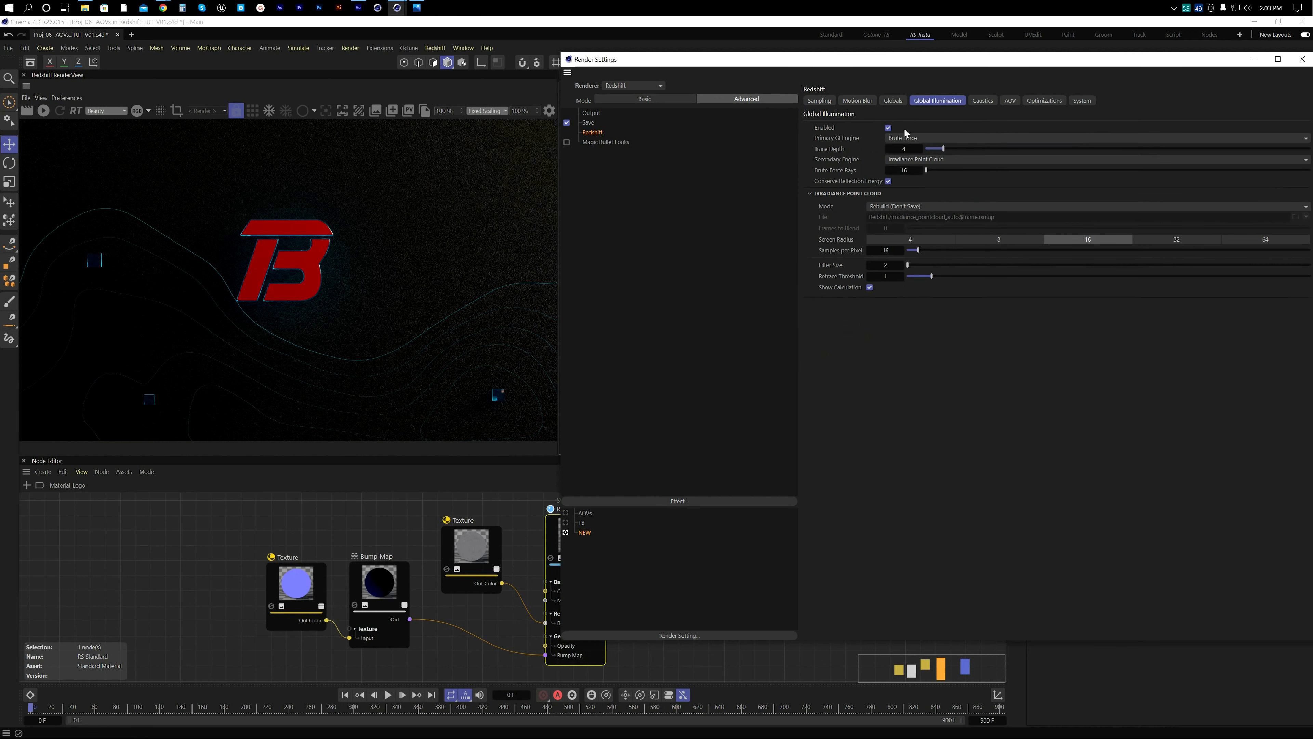
pyautogui.click(911, 161)
pyautogui.click(924, 182)
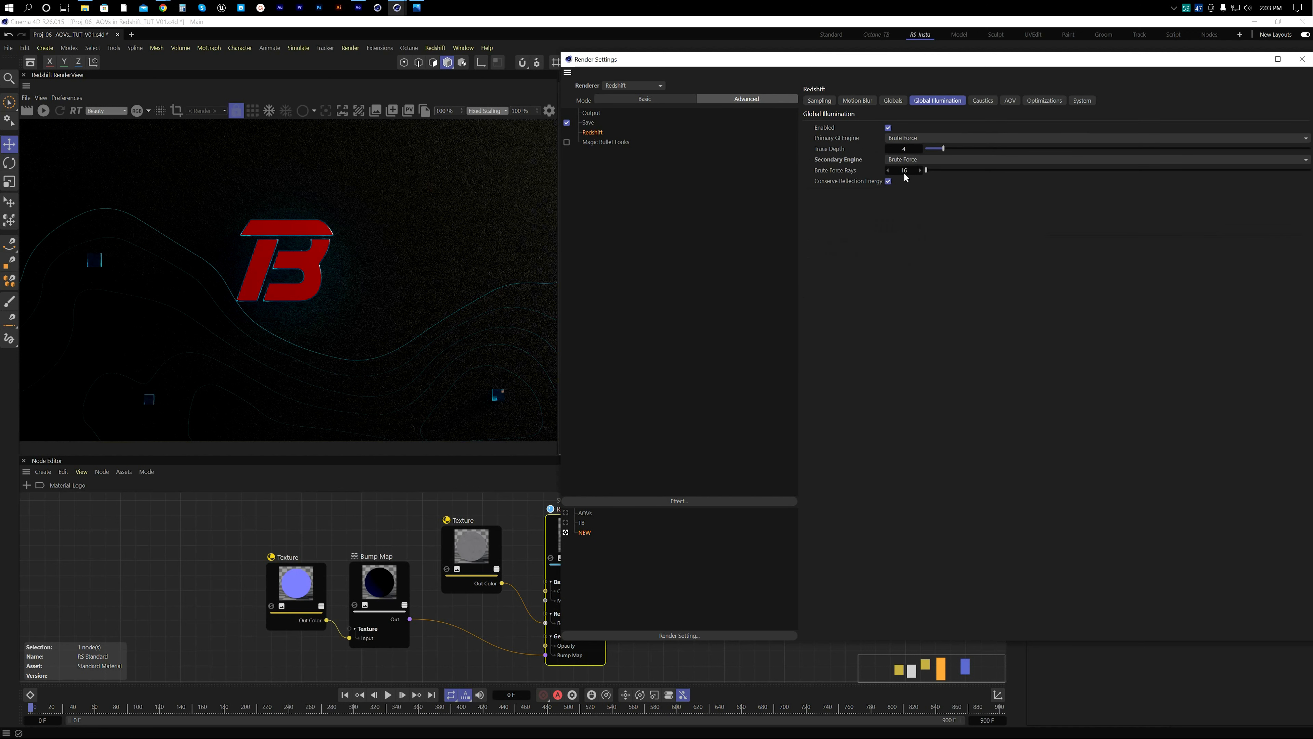
pyautogui.click(903, 170)
pyautogui.write('1024')
pyautogui.press('Return')
pyautogui.click(896, 148)
pyautogui.write('12')
pyautogui.press('Return')
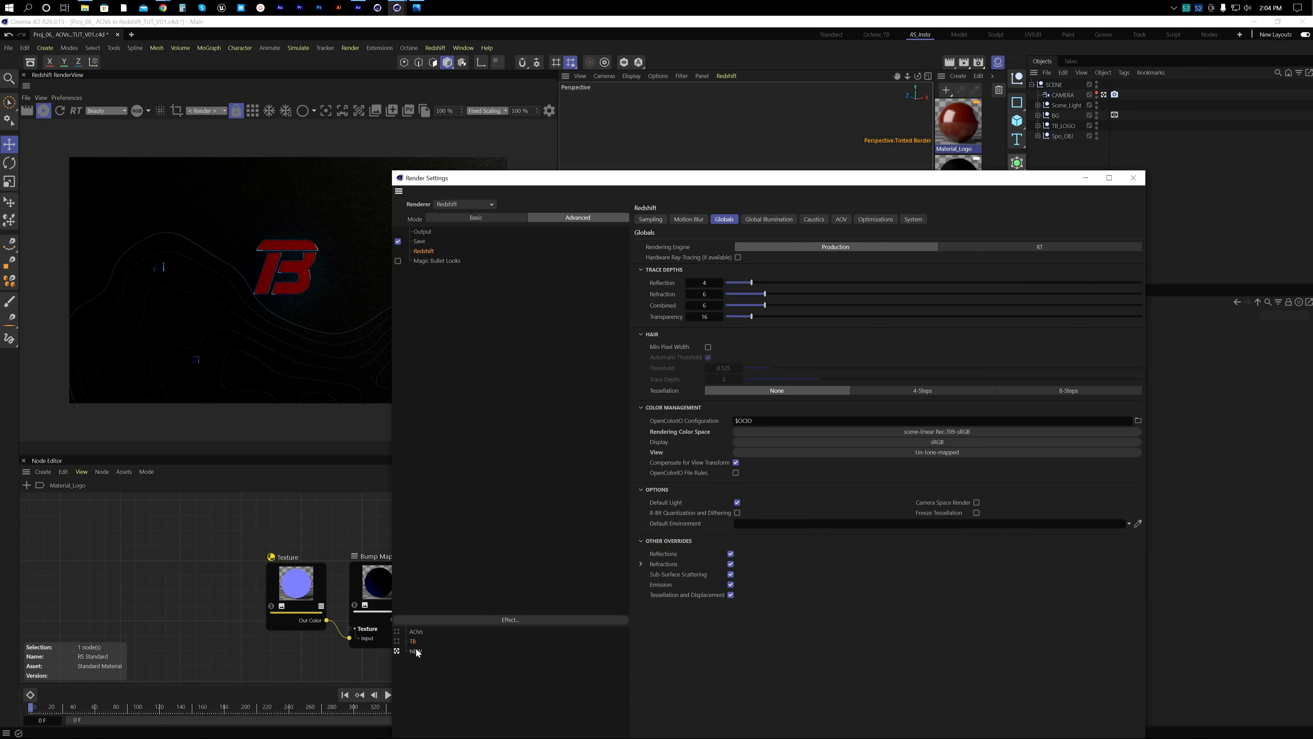
# Step: Set the NEW render setting's rendering color space to scene-linear Rec.709-sRGB and its view to Un-tone-mapped
pyautogui.click(416, 651)
pyautogui.click(955, 430)
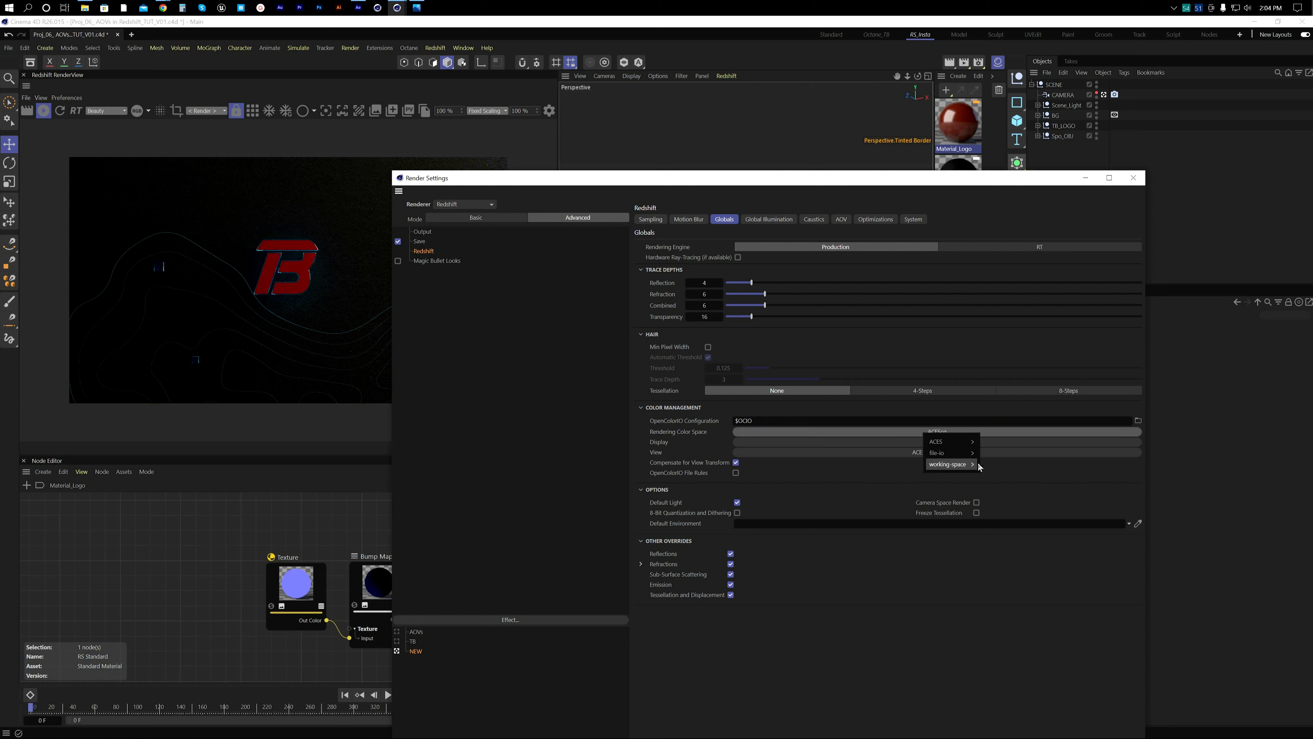
pyautogui.moveTo(970, 464)
pyautogui.click(1020, 511)
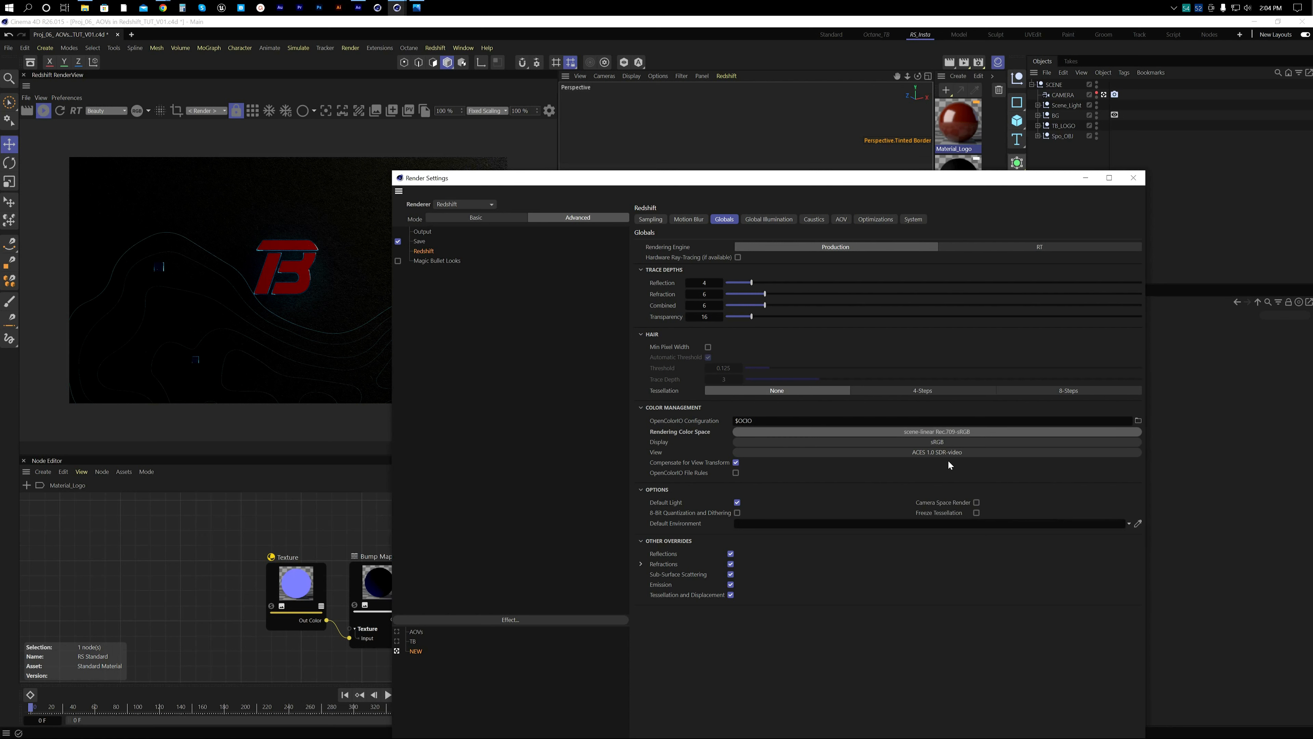
pyautogui.click(946, 452)
pyautogui.click(959, 496)
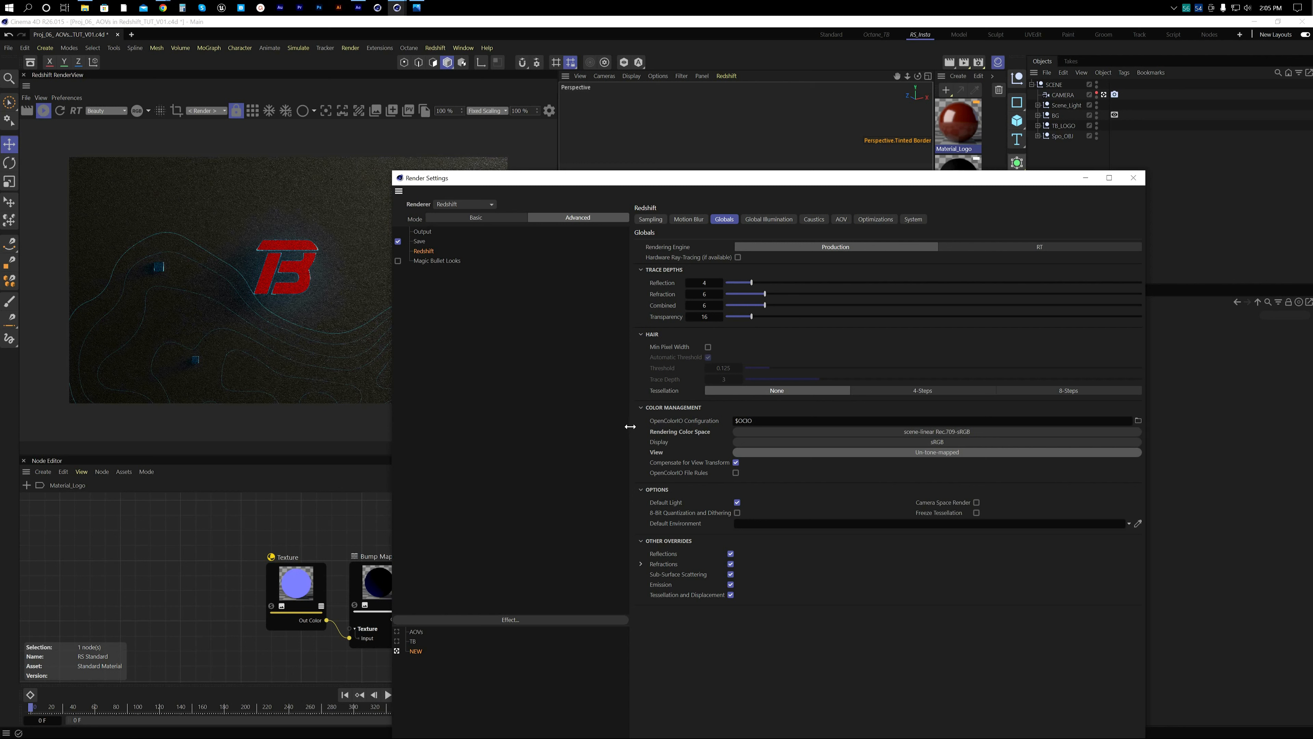
# Step: Examine the Redshift AOV options, the AOV Manager and the regular and multi-pass image save settings
pyautogui.click(842, 220)
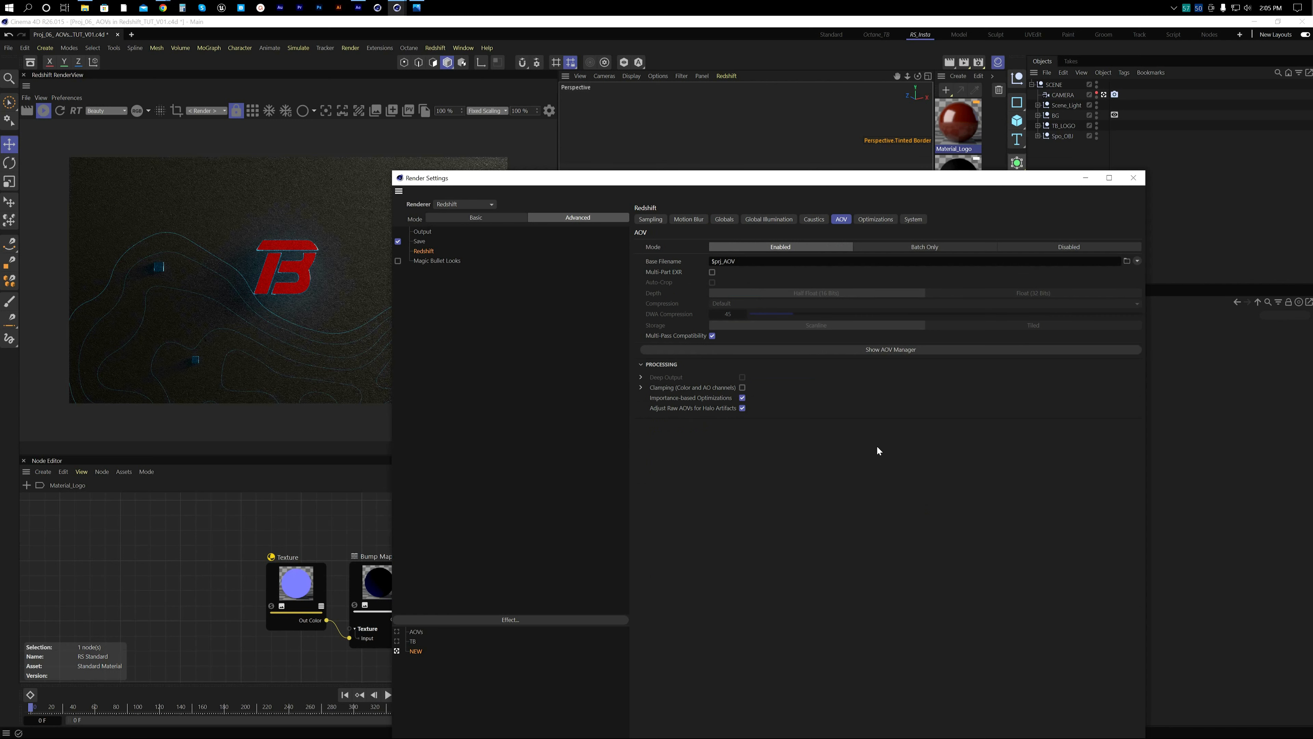
pyautogui.click(916, 352)
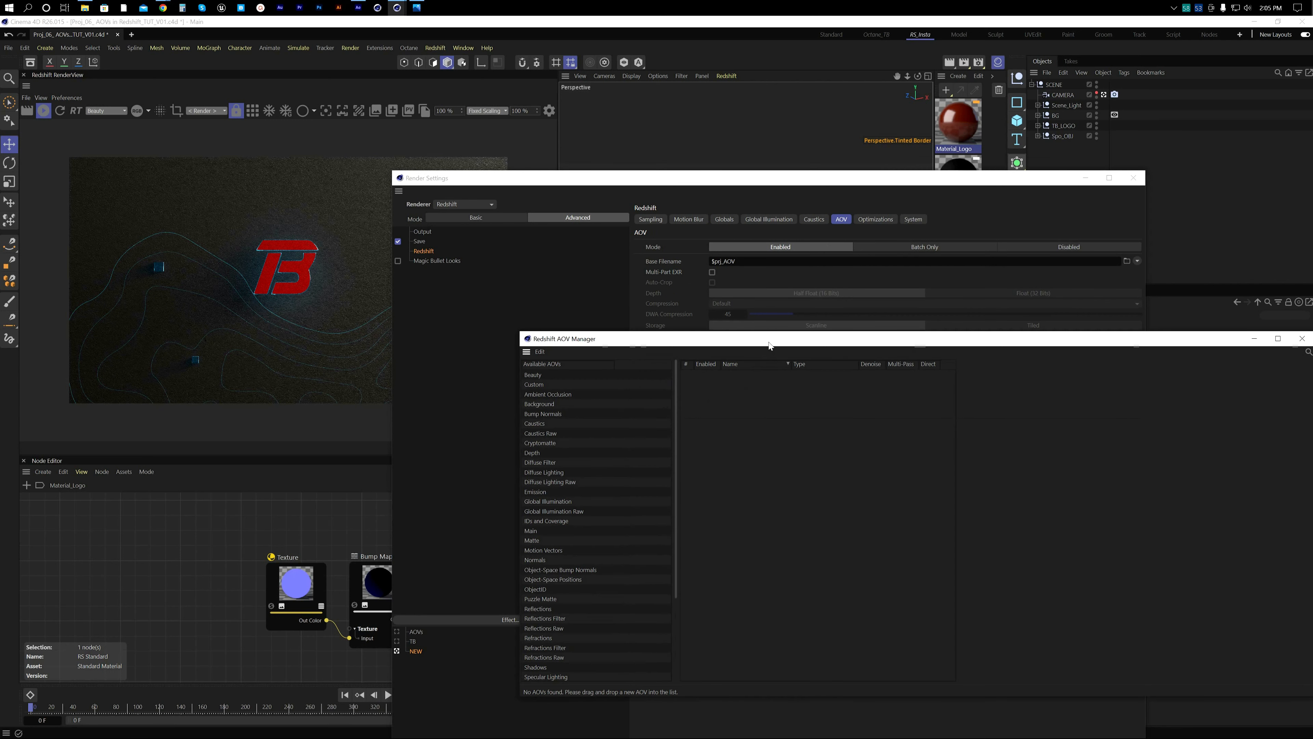
pyautogui.moveTo(763, 339); pyautogui.dragTo(766, 269)
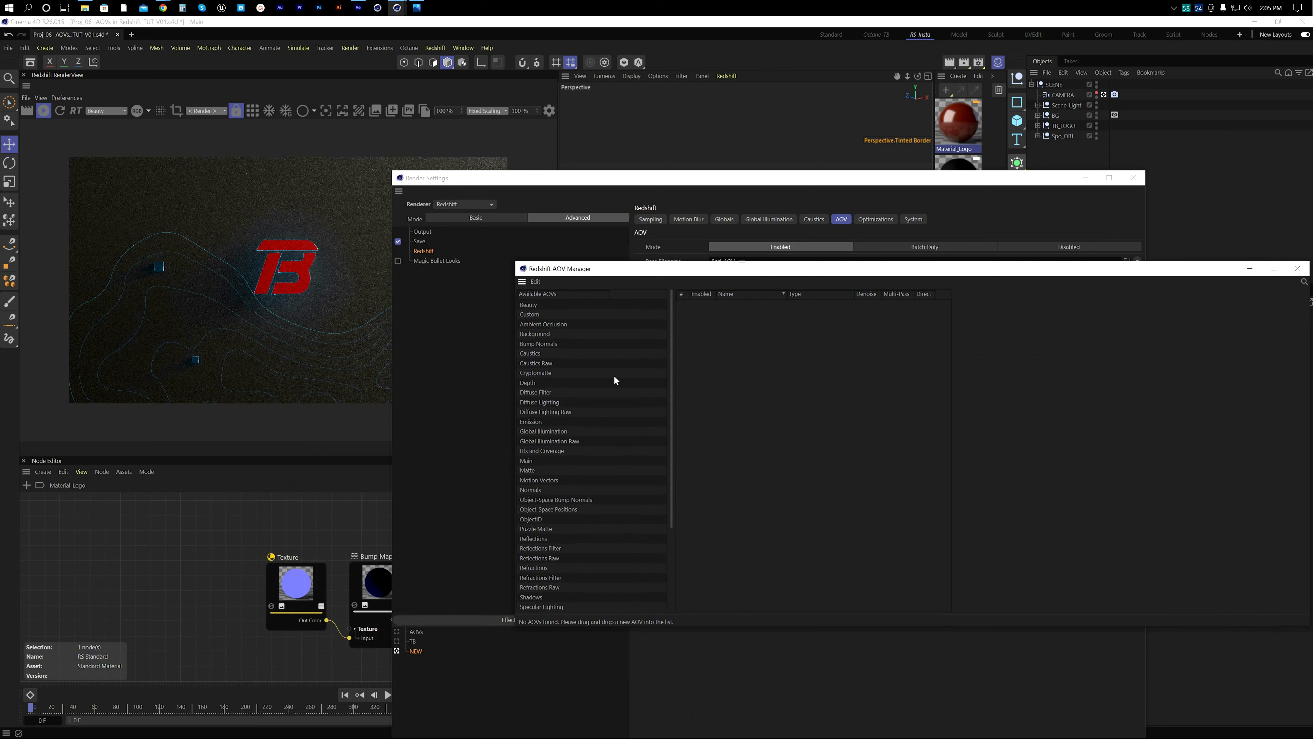
pyautogui.click(1297, 268)
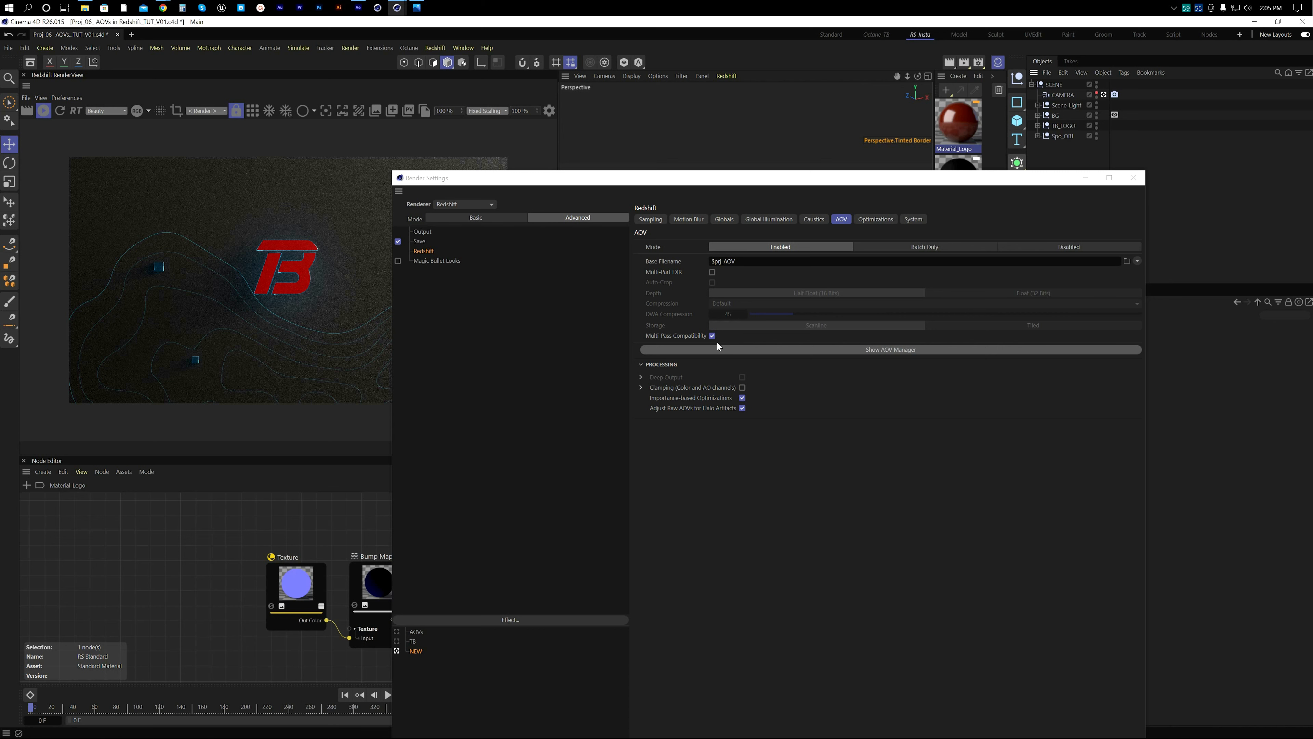
pyautogui.click(425, 241)
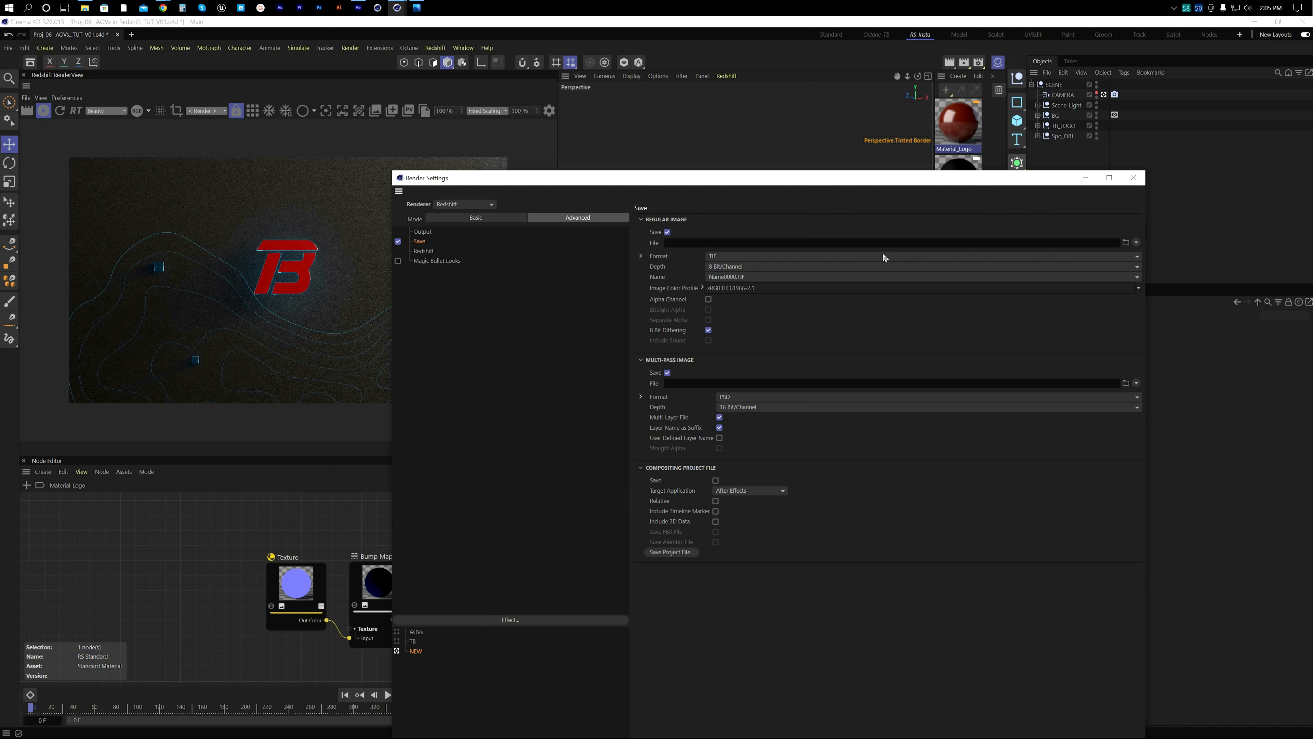
pyautogui.click(430, 251)
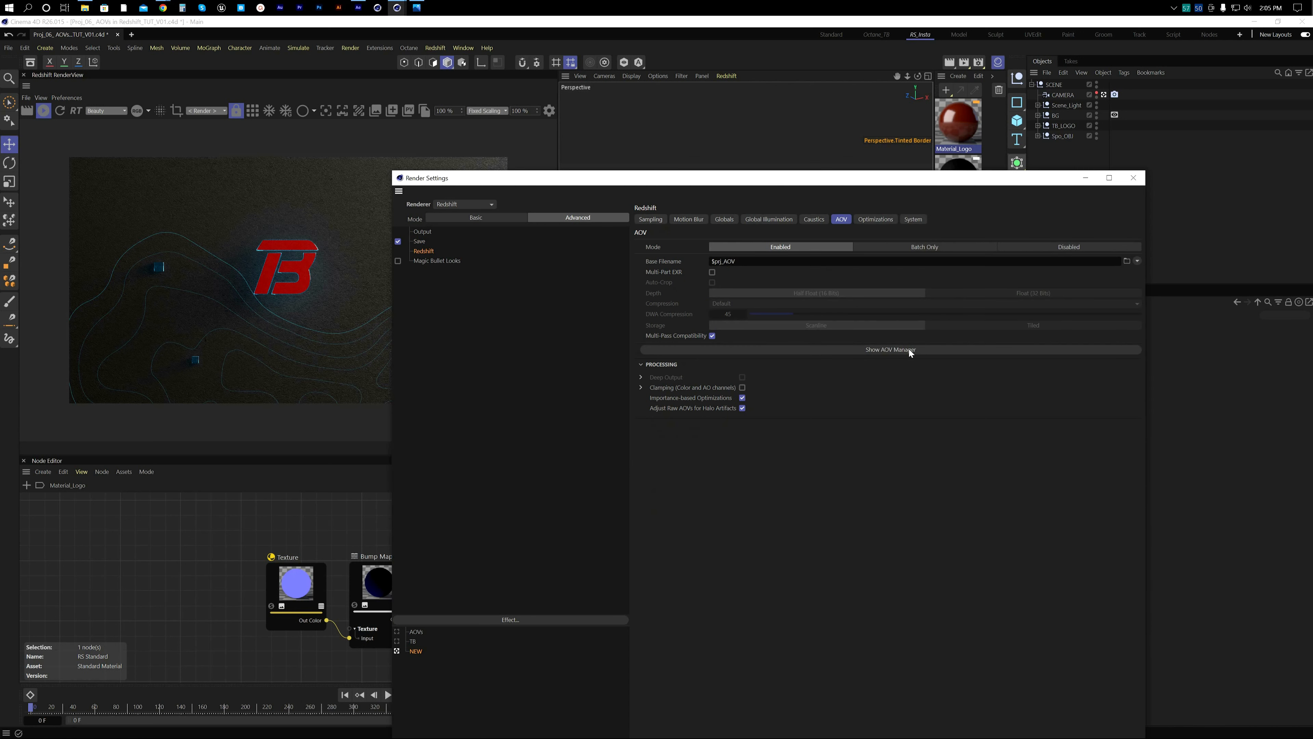
# Step: Open the Redshift AOV Manager and add the Beauty and Depth AOVs
pyautogui.click(910, 352)
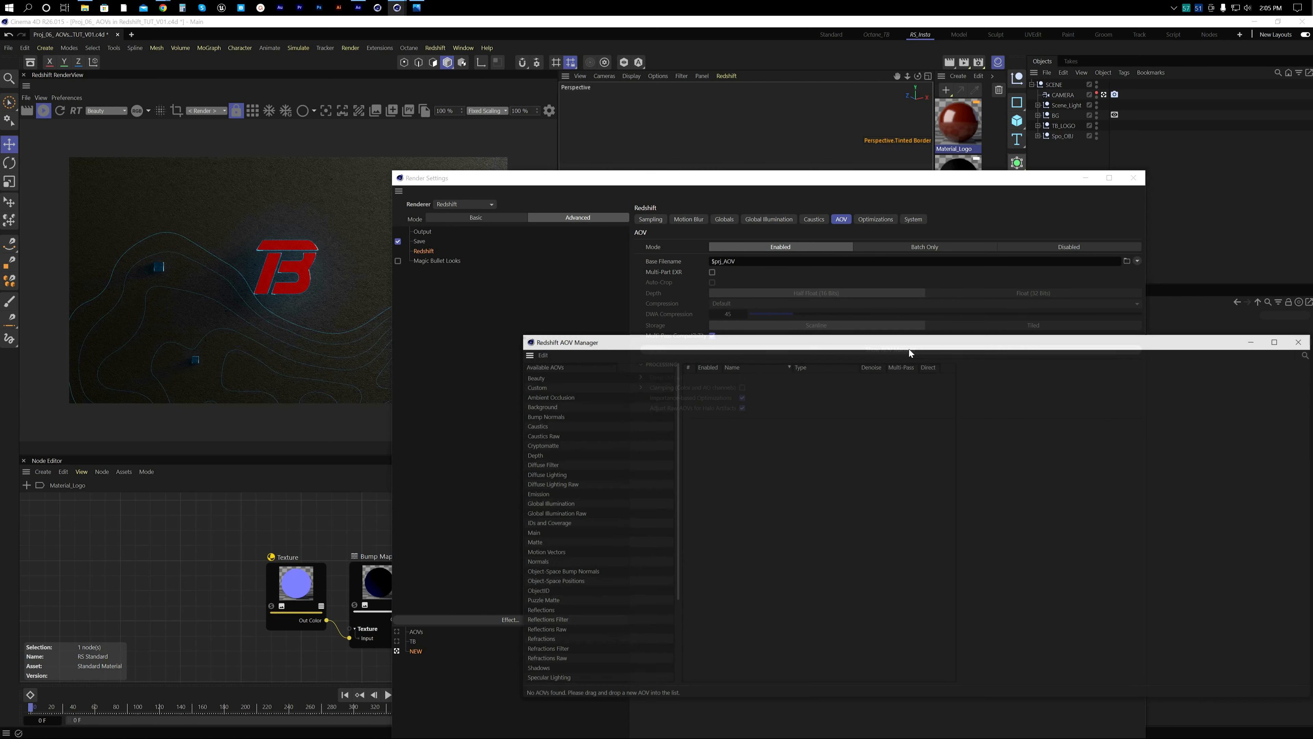
pyautogui.moveTo(789, 346); pyautogui.dragTo(658, 339)
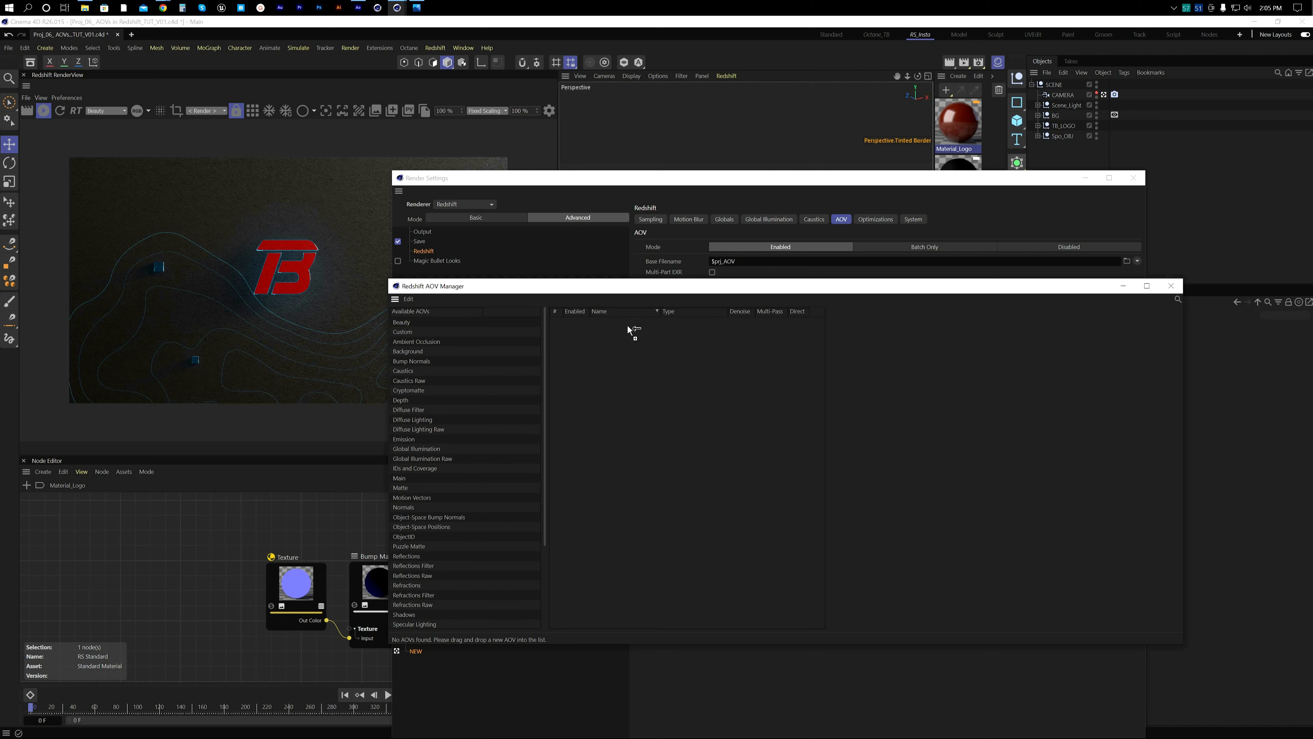
pyautogui.moveTo(627, 325); pyautogui.dragTo(626, 326)
pyautogui.moveTo(408, 402); pyautogui.dragTo(564, 390)
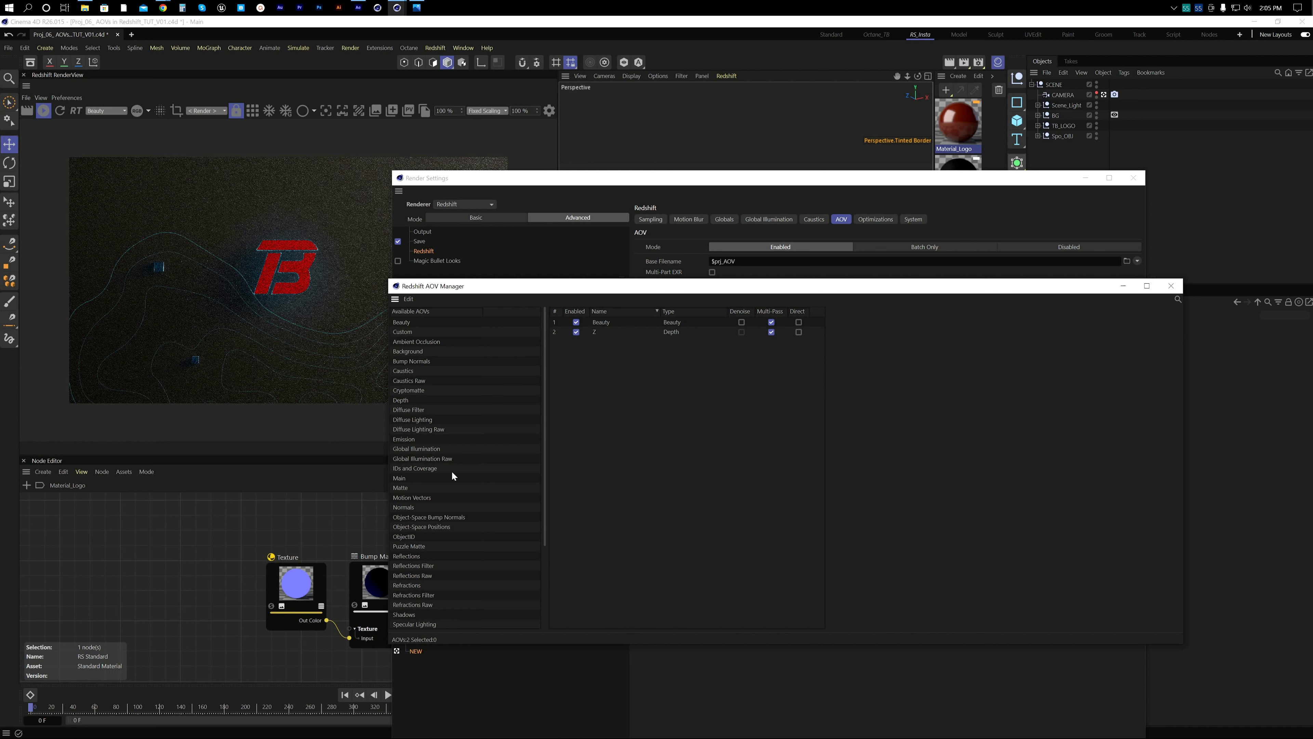
# Step: Add the Diffuse Lighting, Refractions, Reflections and Shadows AOVs to the active AOV list
pyautogui.moveTo(425, 420); pyautogui.dragTo(586, 397)
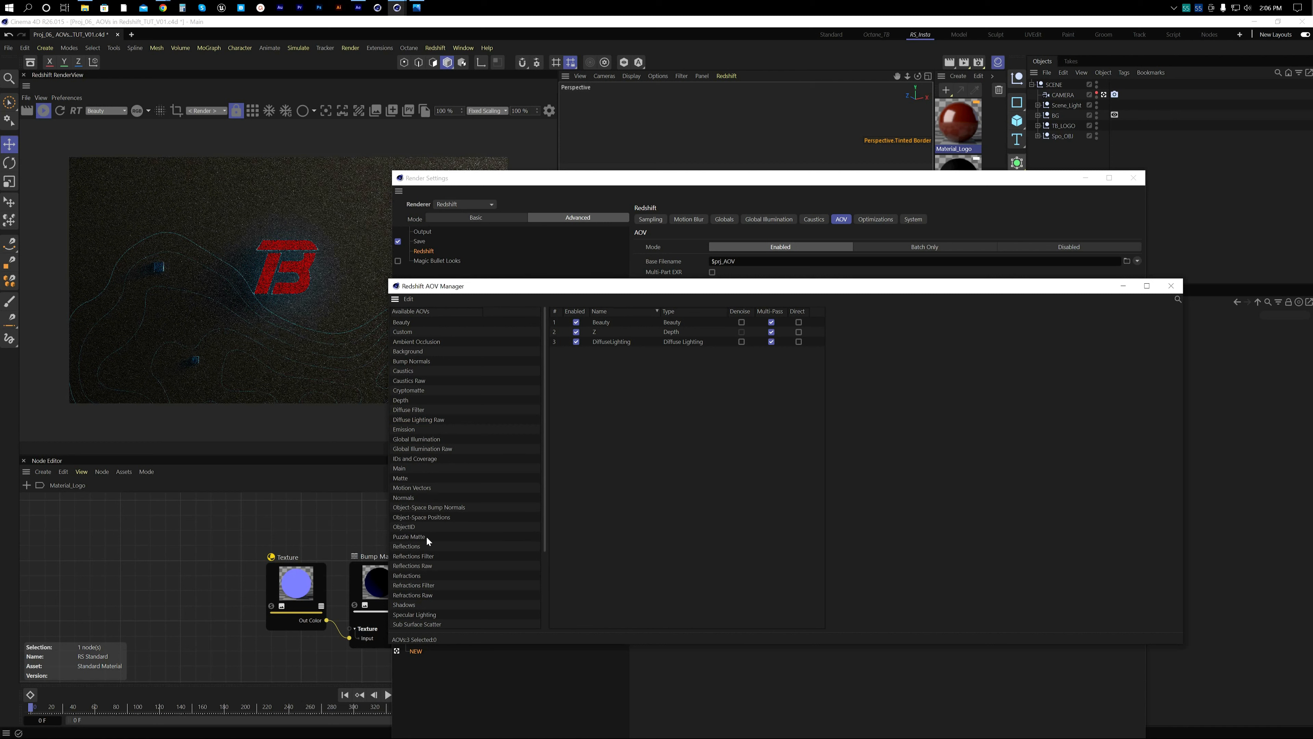
pyautogui.moveTo(416, 575); pyautogui.dragTo(653, 468)
pyautogui.moveTo(410, 544); pyautogui.dragTo(695, 440)
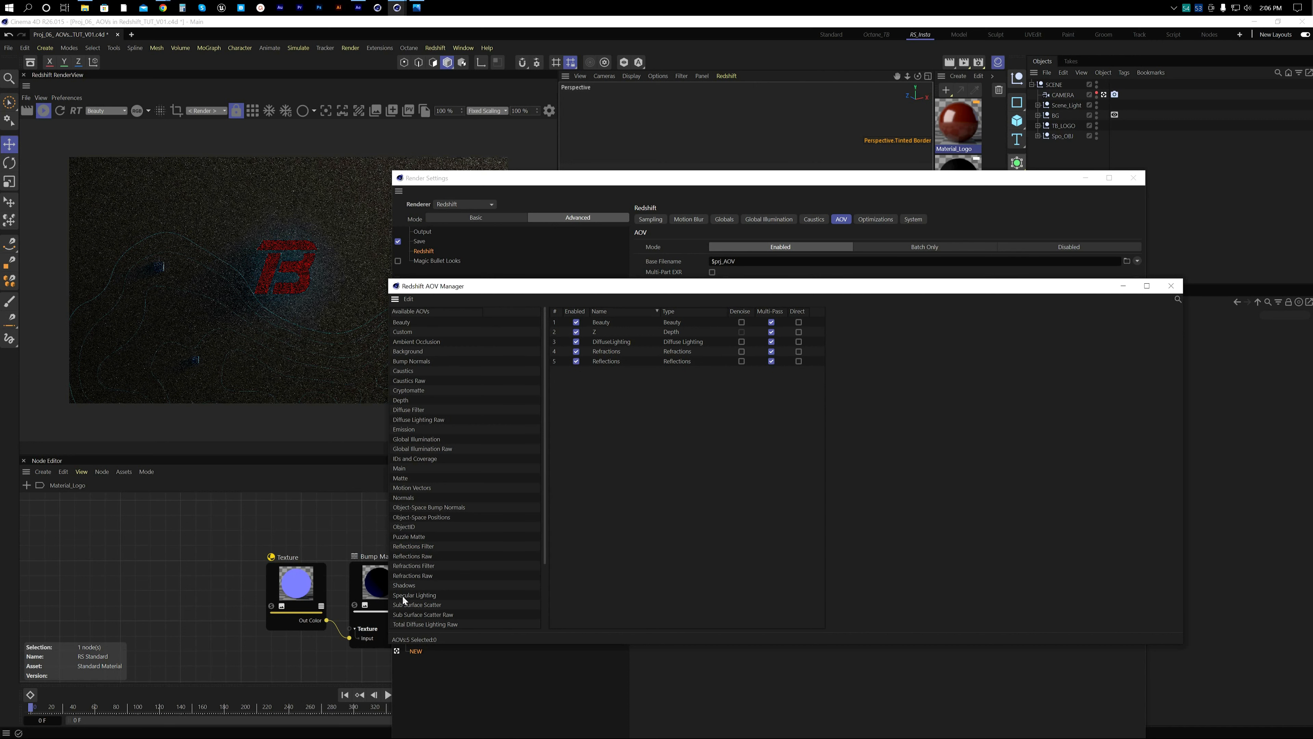
pyautogui.moveTo(407, 585); pyautogui.dragTo(631, 430)
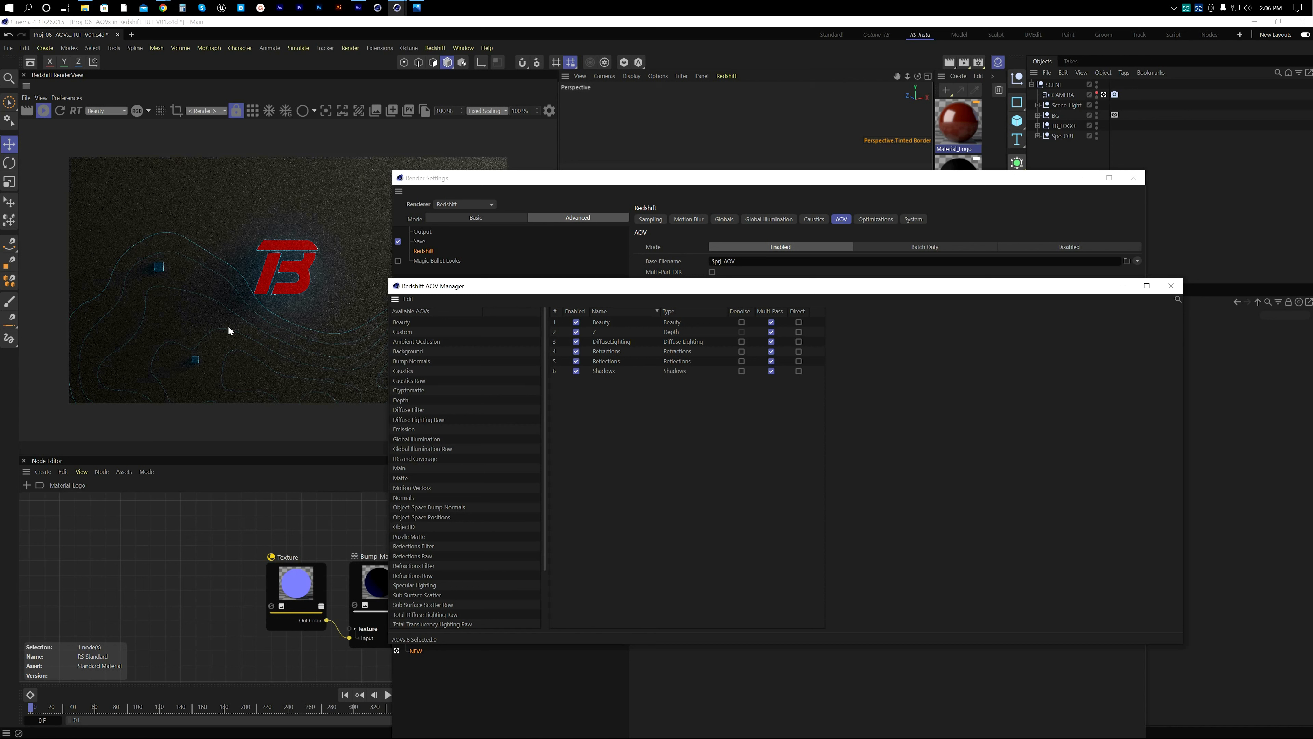
# Step: Expand the logo group in the object hierarchy and inspect its extrude objects in the viewport
pyautogui.moveTo(991, 181); pyautogui.dragTo(907, 489)
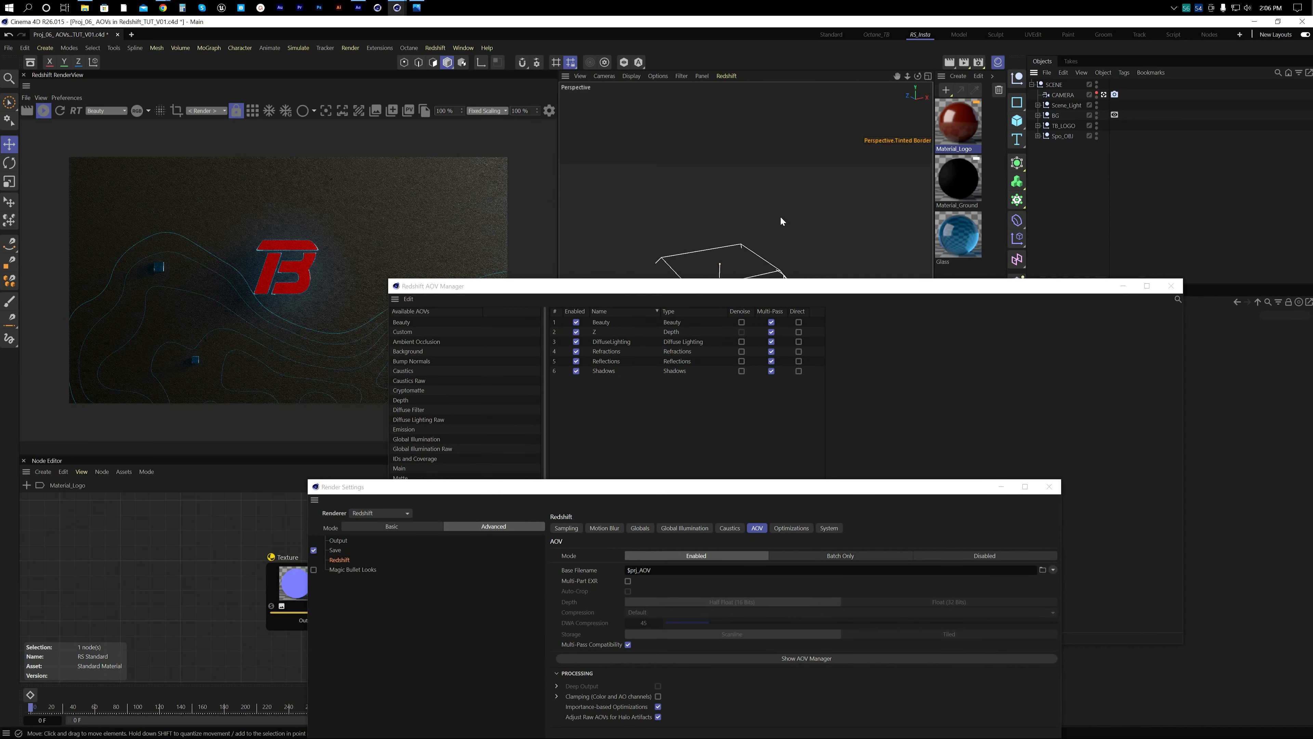
pyautogui.click(1037, 126)
pyautogui.click(1044, 136)
pyautogui.click(1078, 157)
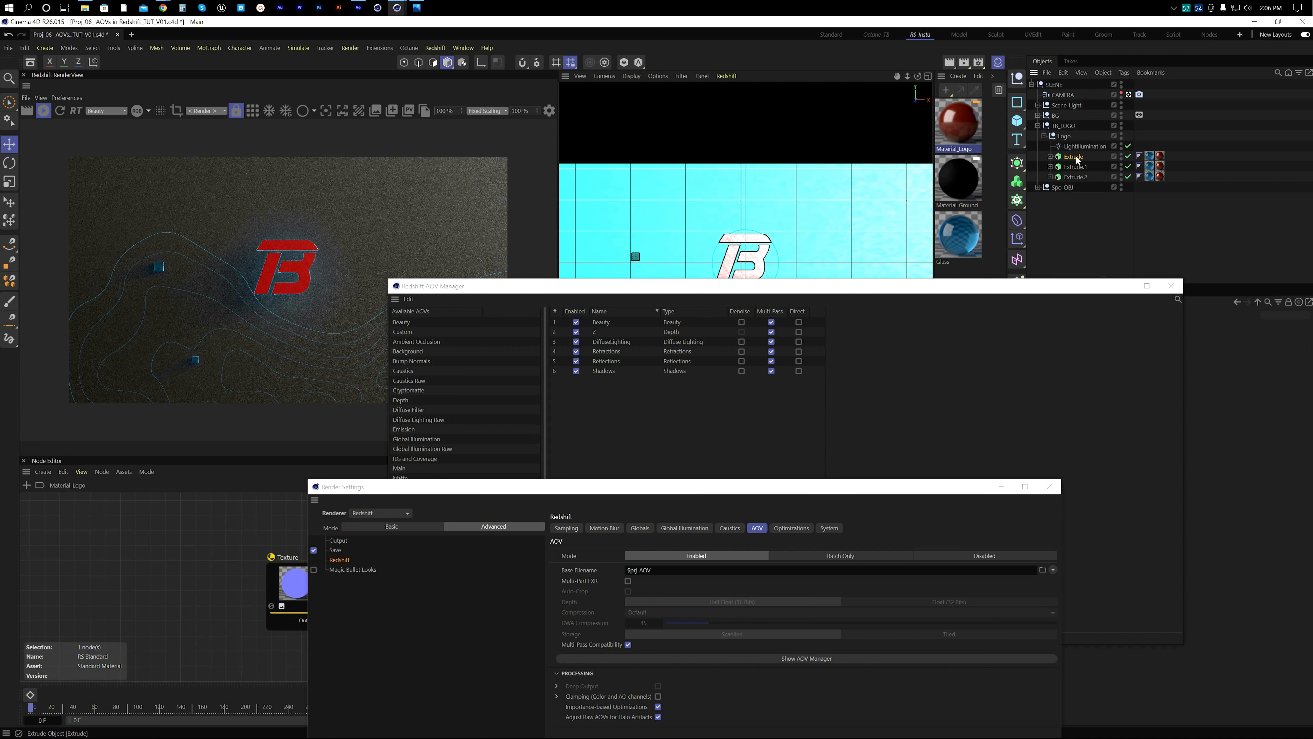
pyautogui.click(766, 246)
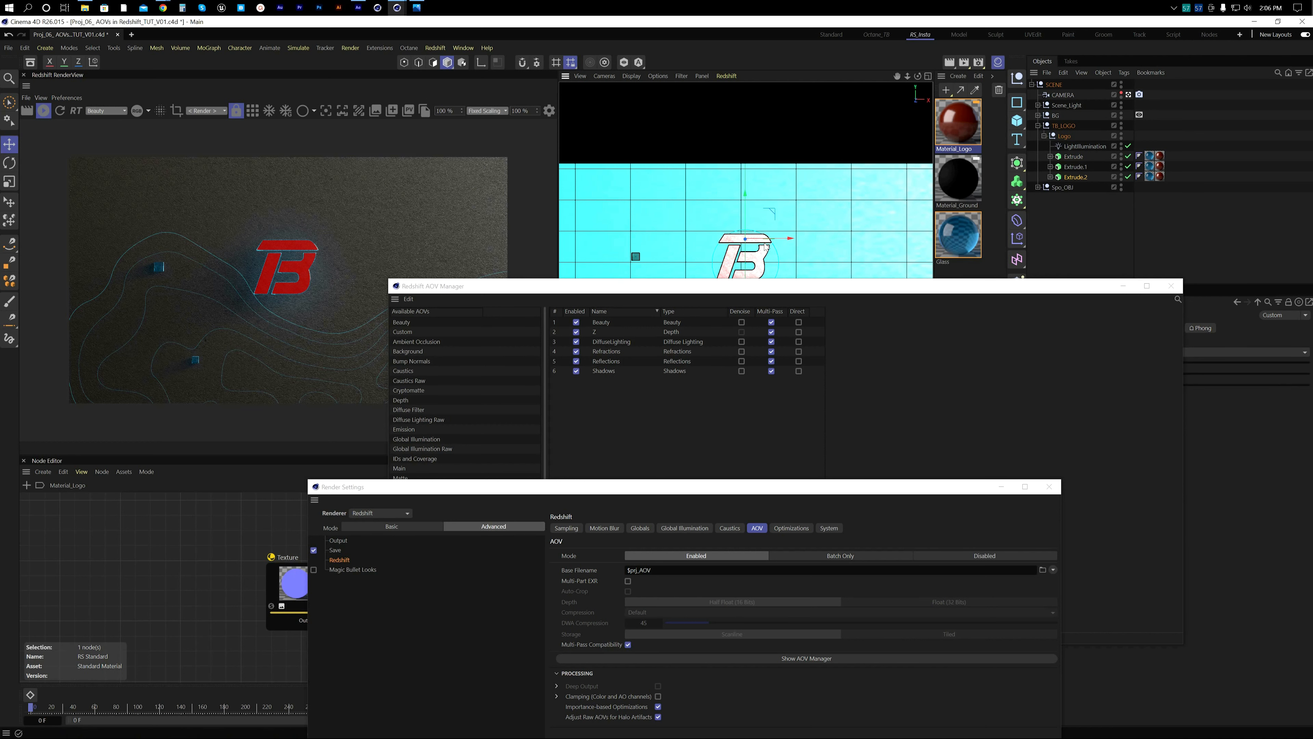
pyautogui.click(763, 262)
# Step: Add a Puzzle Matte AOV and display its settings and available ID modes
pyautogui.moveTo(727, 487); pyautogui.dragTo(728, 412)
pyautogui.click(783, 282)
pyautogui.moveTo(784, 286); pyautogui.dragTo(844, 230)
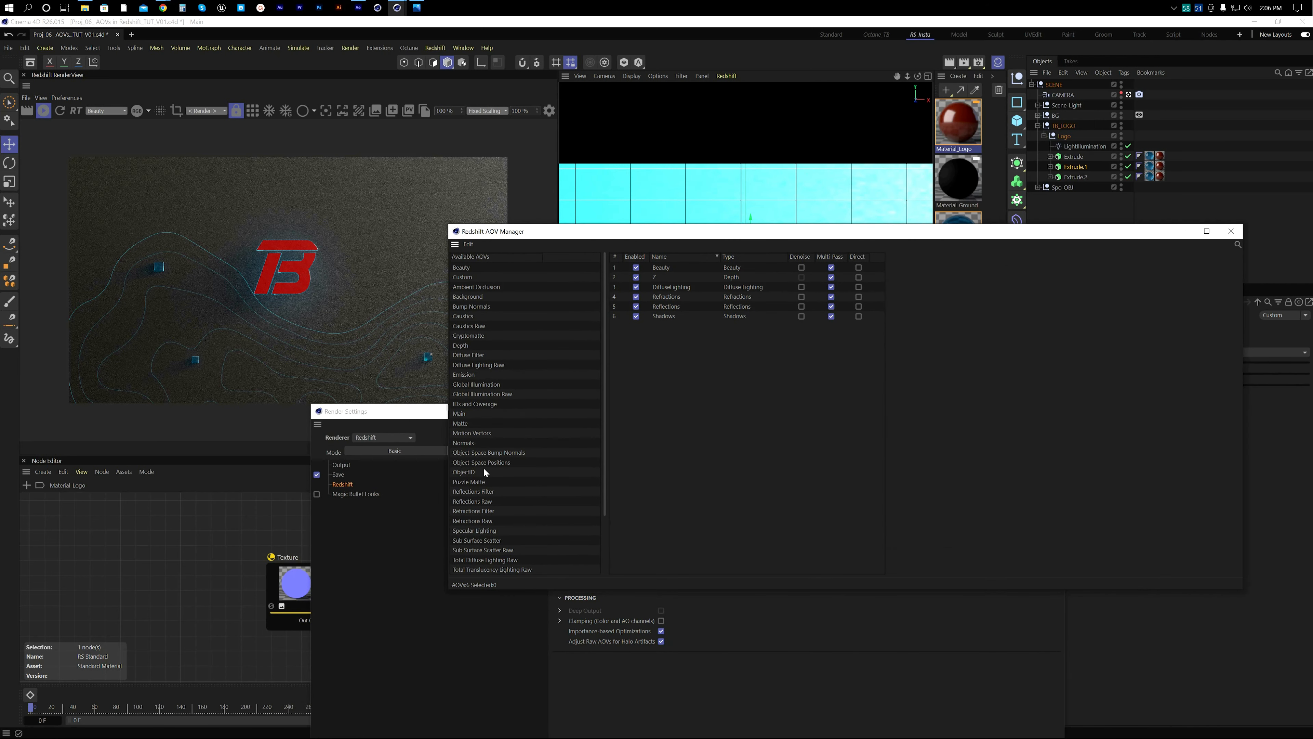
pyautogui.moveTo(740, 359); pyautogui.dragTo(741, 361)
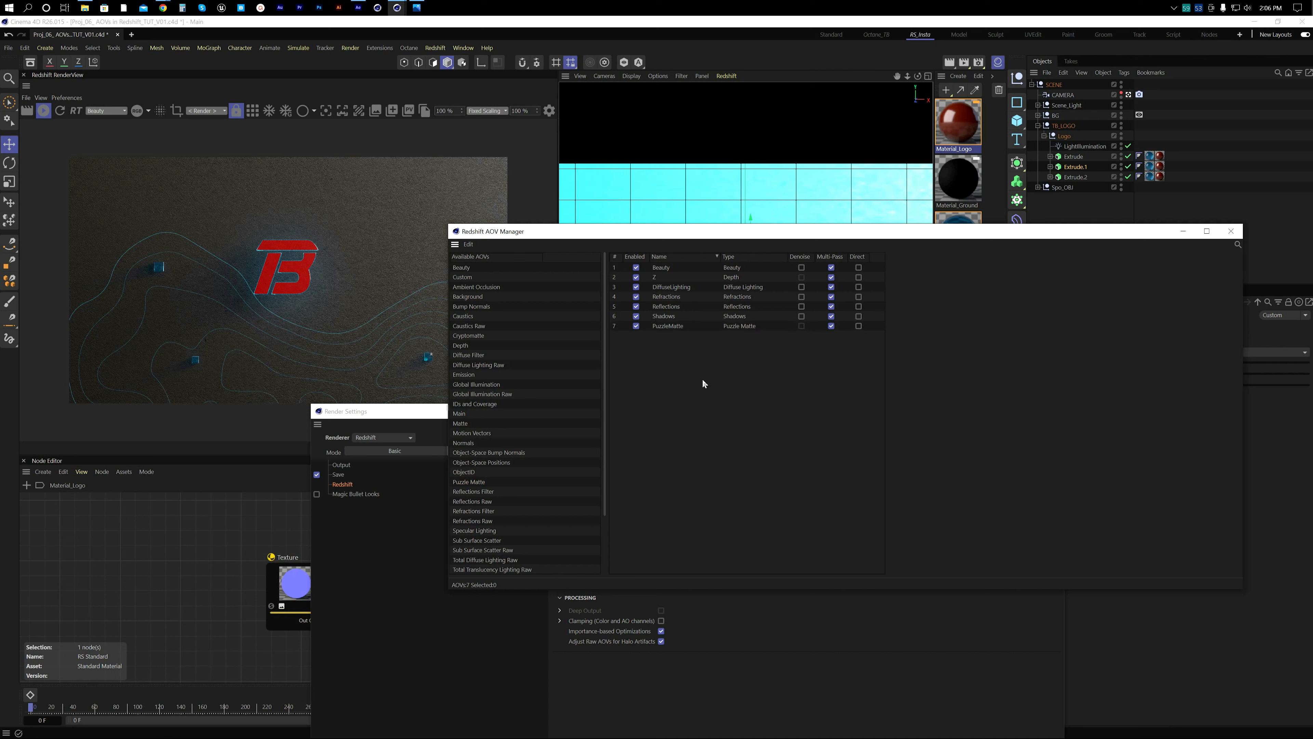
pyautogui.click(676, 325)
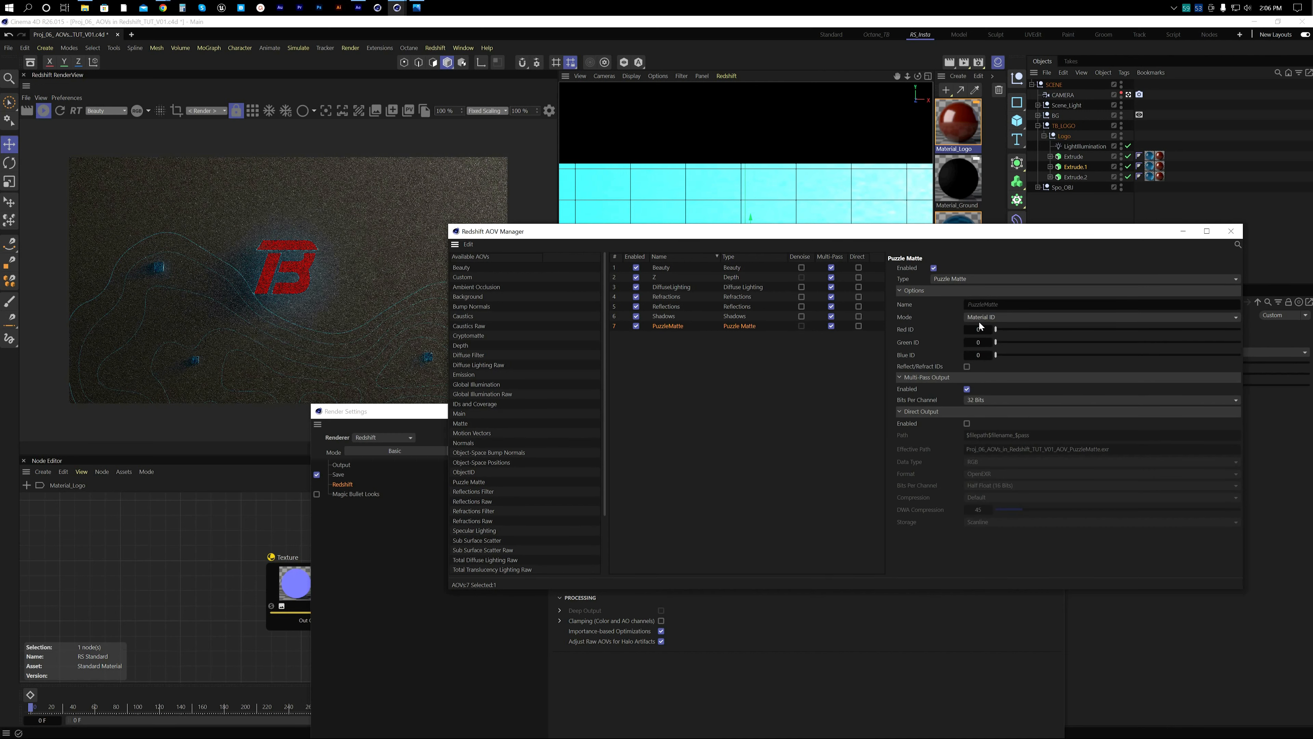
pyautogui.click(990, 317)
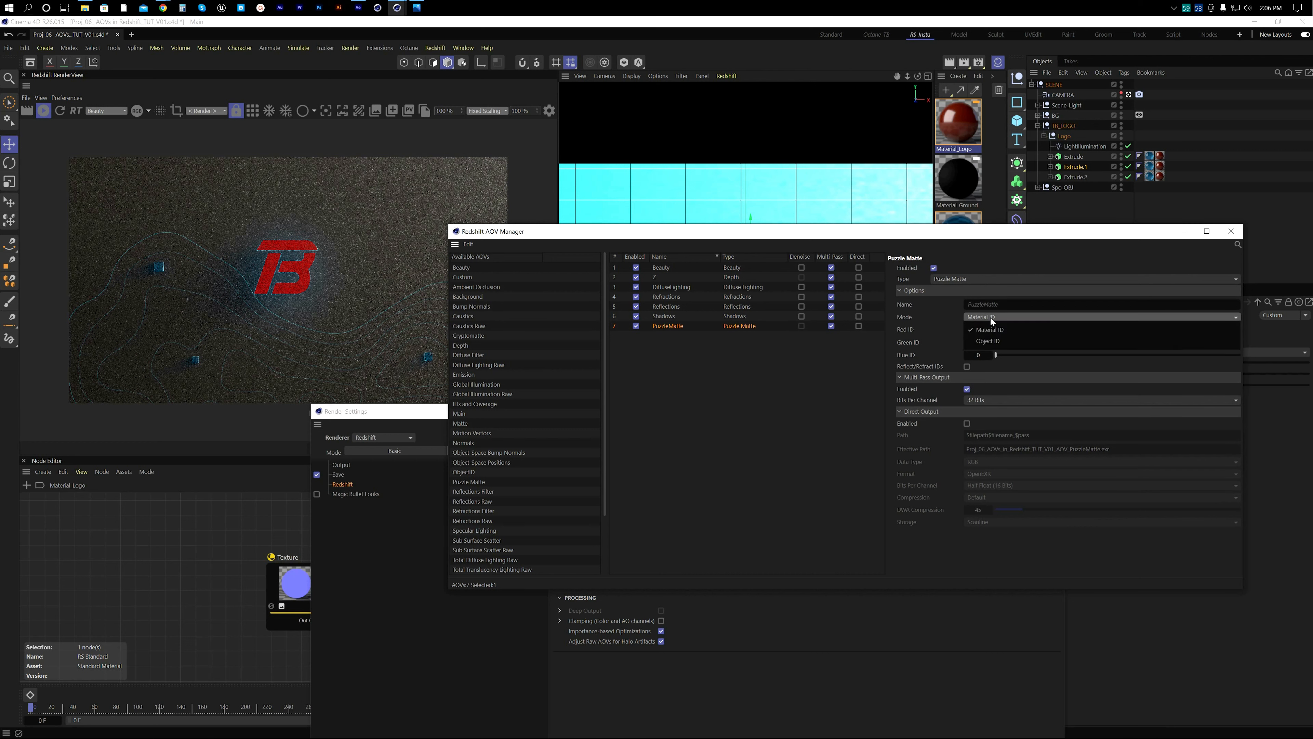
pyautogui.click(721, 420)
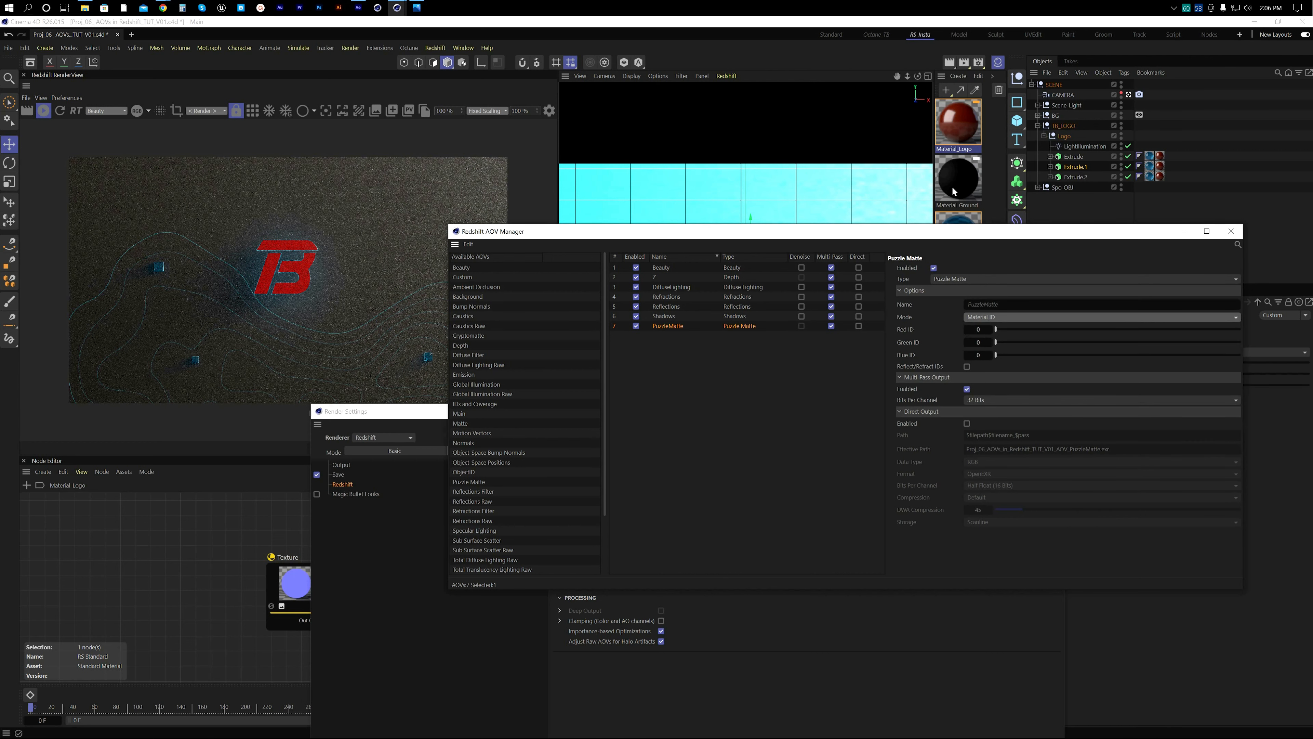
# Step: Clear the view of the object hierarchy, check the three logo extrudes and expand the Spo_OBJ and BG groups
pyautogui.moveTo(942, 234); pyautogui.dragTo(555, 338)
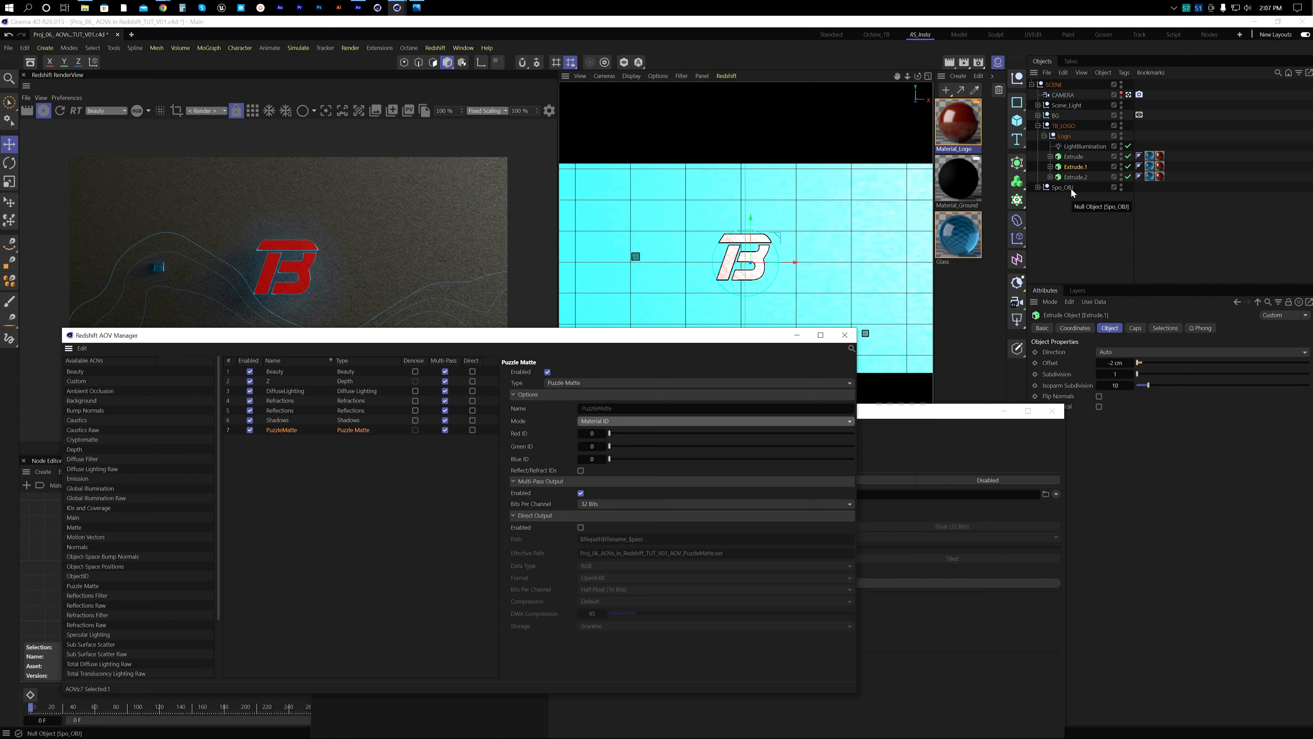
pyautogui.click(1076, 178)
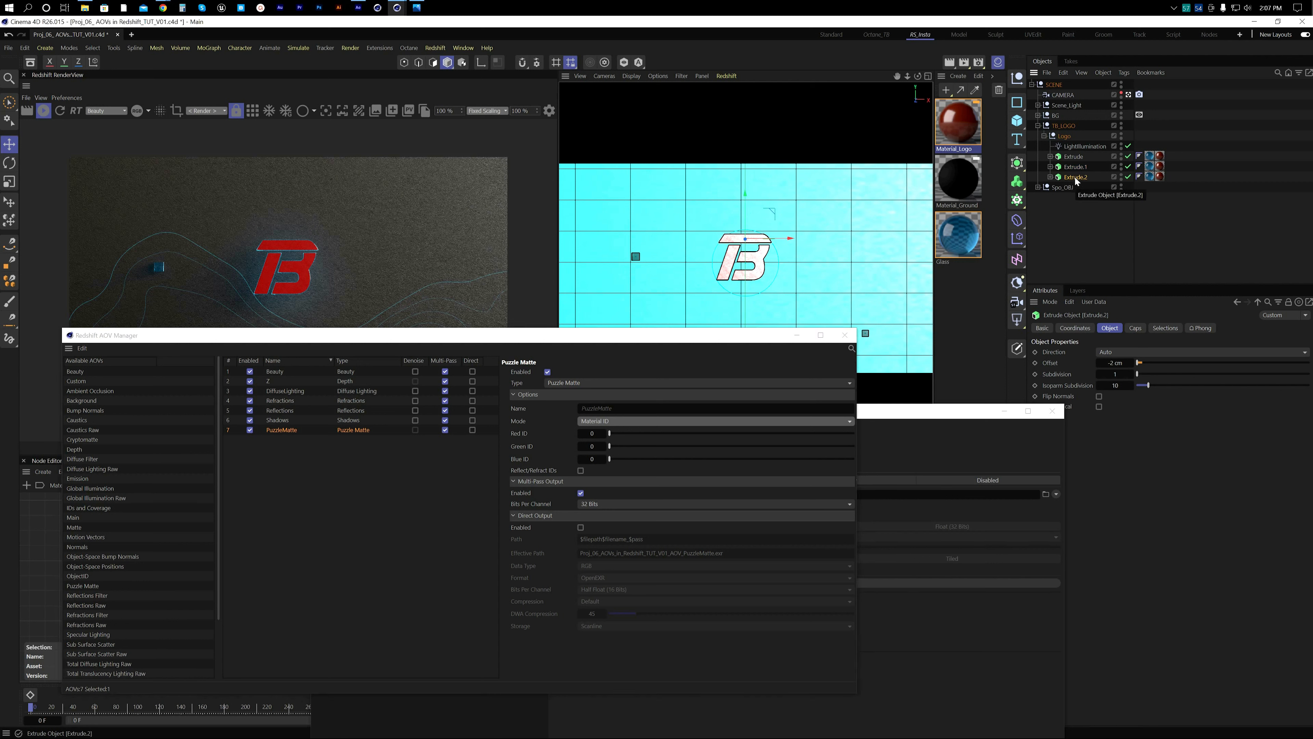
pyautogui.click(1080, 168)
pyautogui.click(1078, 157)
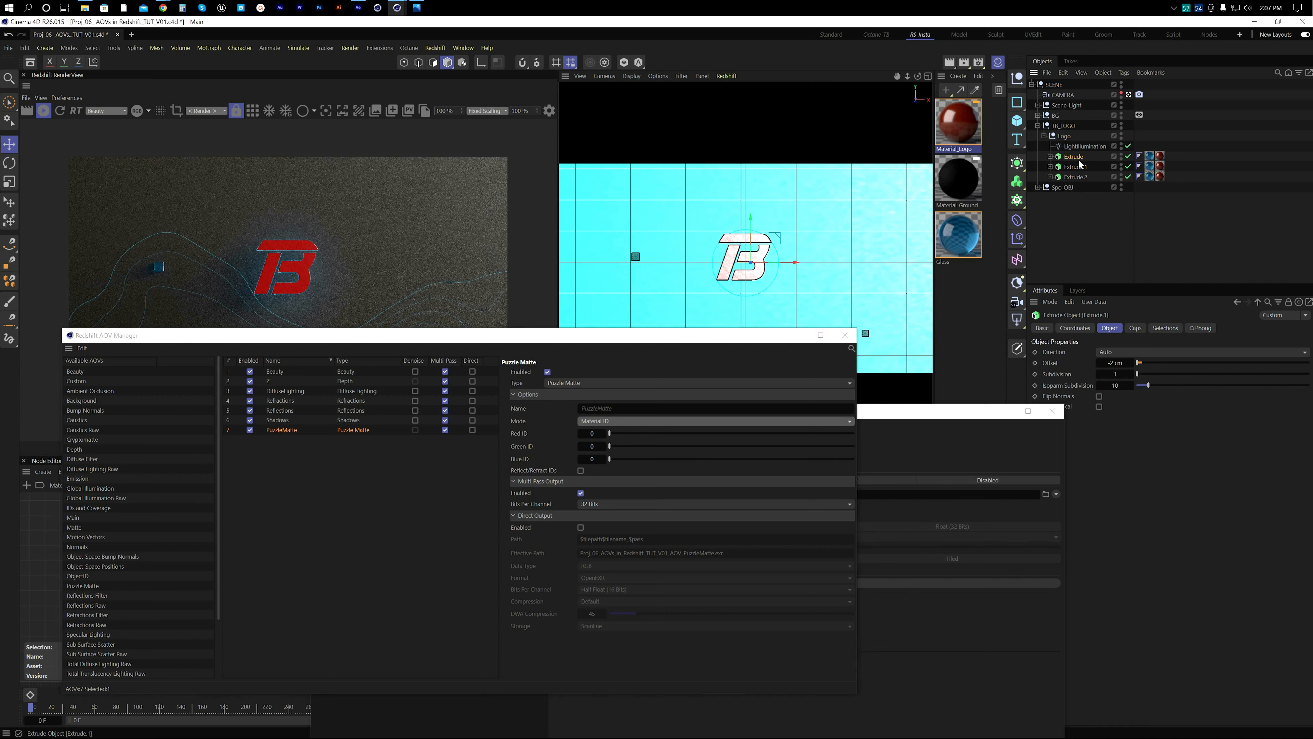
pyautogui.click(1037, 187)
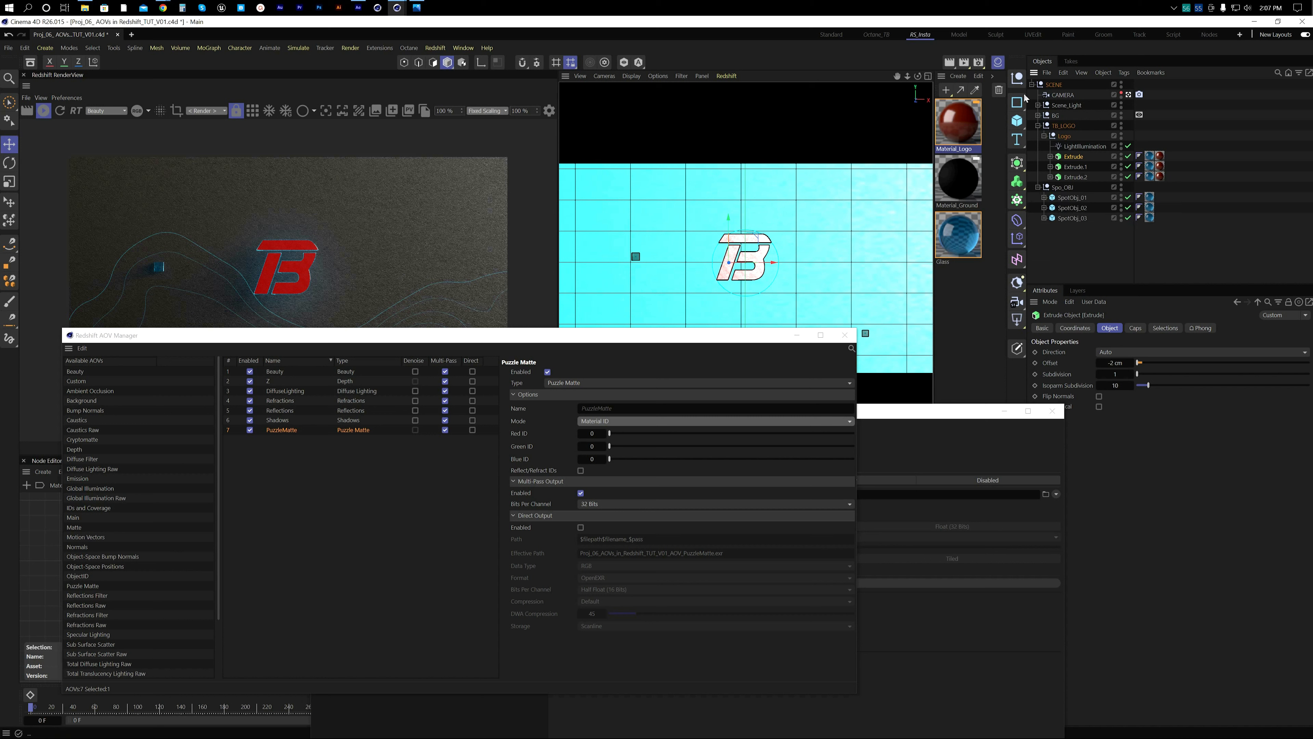
pyautogui.click(1037, 115)
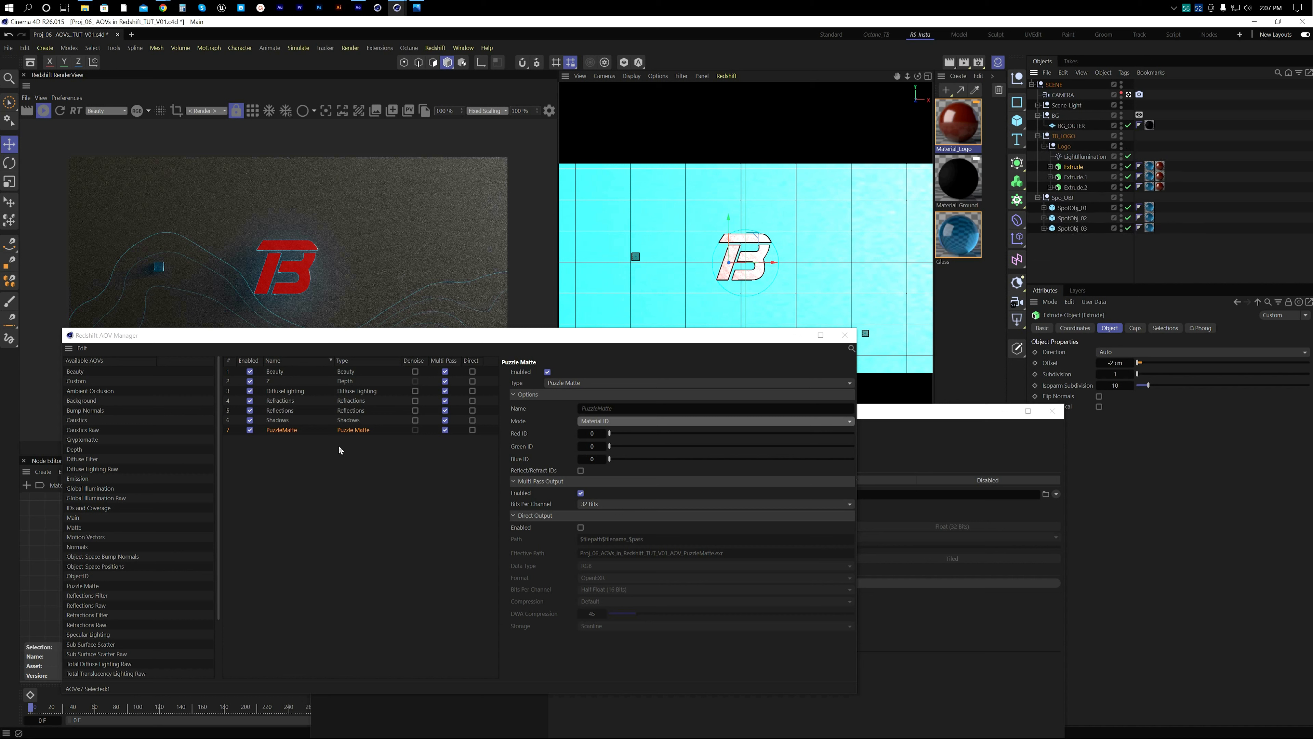
# Step: Set the first Puzzle Matte AOV to Object ID mode with red ID 1, green ID 2 and blue ID 3
pyautogui.click(297, 448)
pyautogui.click(289, 433)
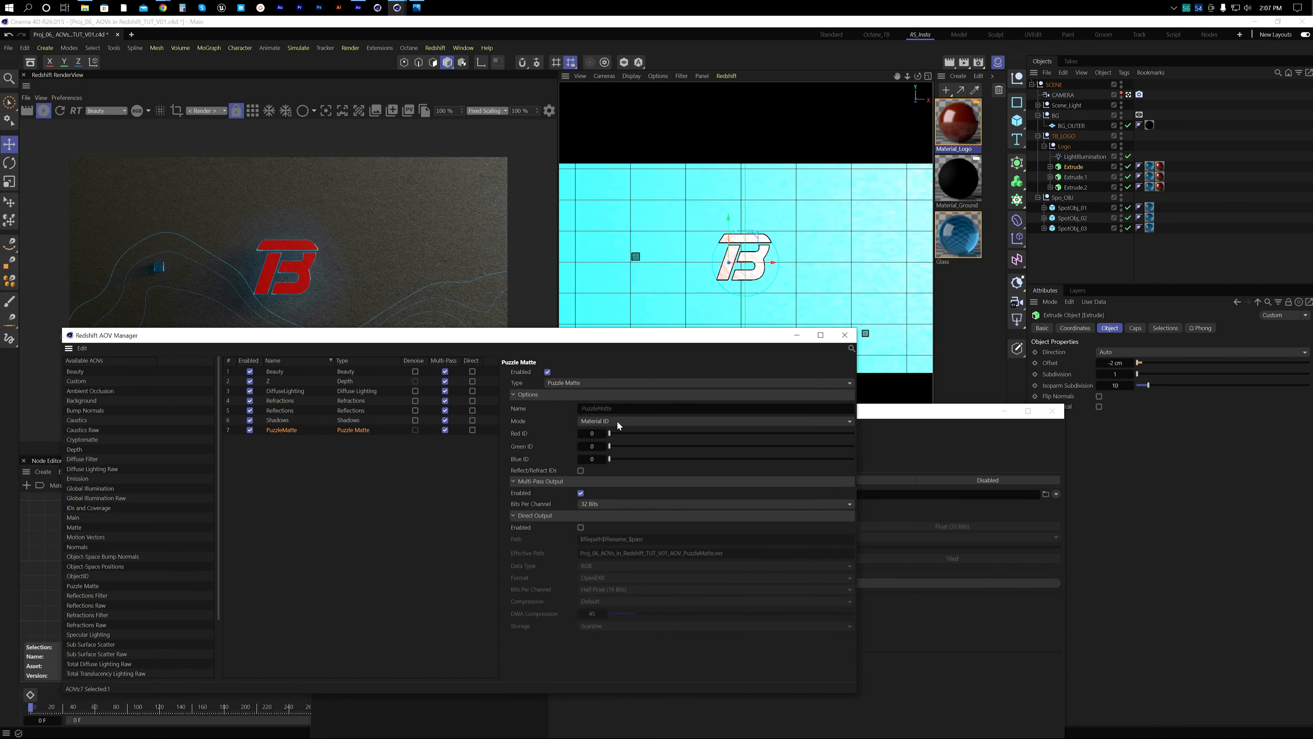
pyautogui.click(617, 421)
pyautogui.click(624, 446)
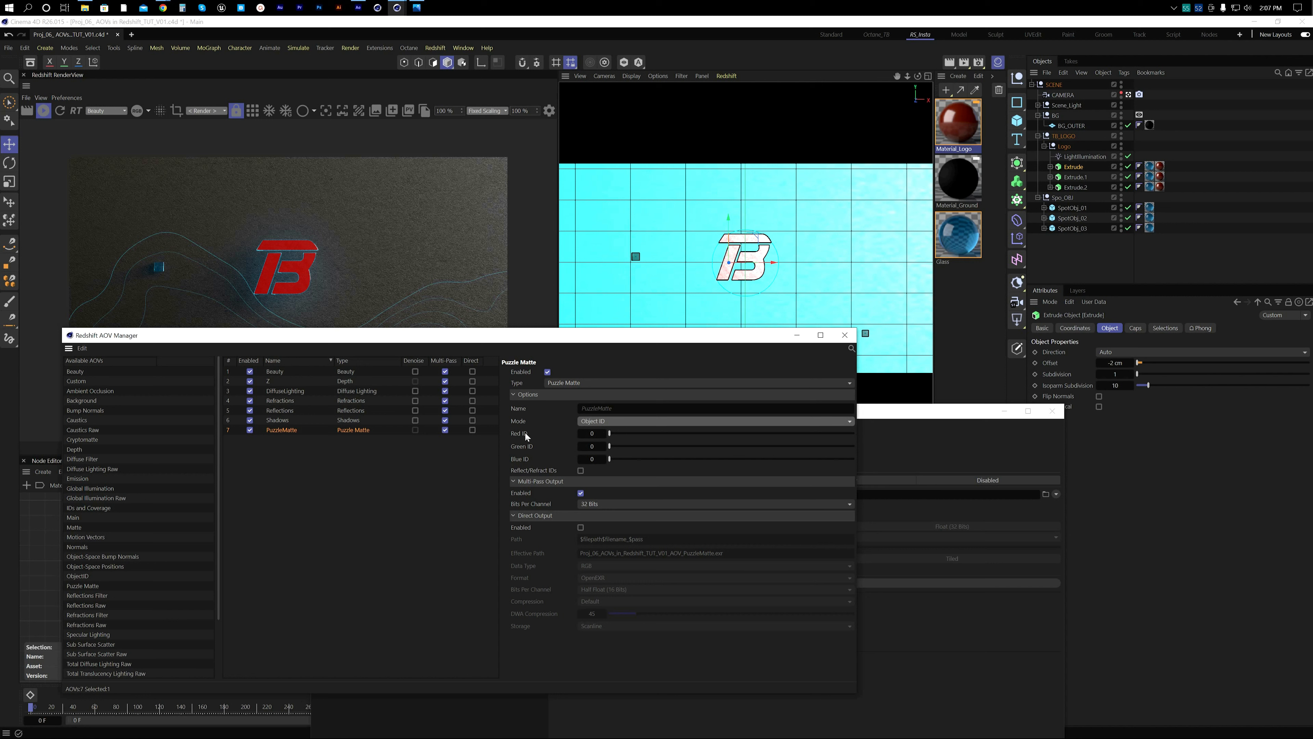
pyautogui.write('1')
pyautogui.doubleClick(598, 446)
pyautogui.write('2')
pyautogui.doubleClick(594, 458)
pyautogui.write('3')
pyautogui.press('Return')
pyautogui.click(411, 497)
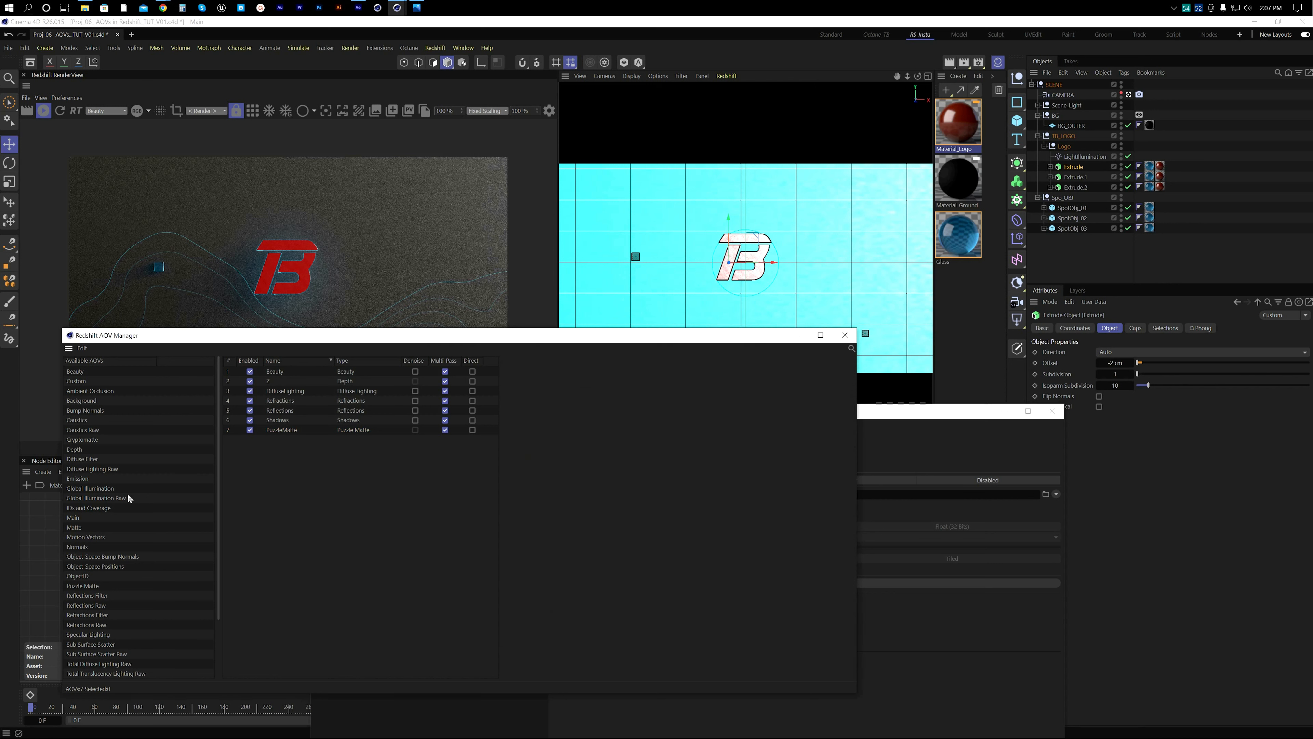
# Step: Add a second Puzzle Matte AOV in Object ID mode with red ID 4 and green ID 5
pyautogui.moveTo(88, 586); pyautogui.dragTo(292, 447)
pyautogui.click(289, 440)
pyautogui.click(600, 420)
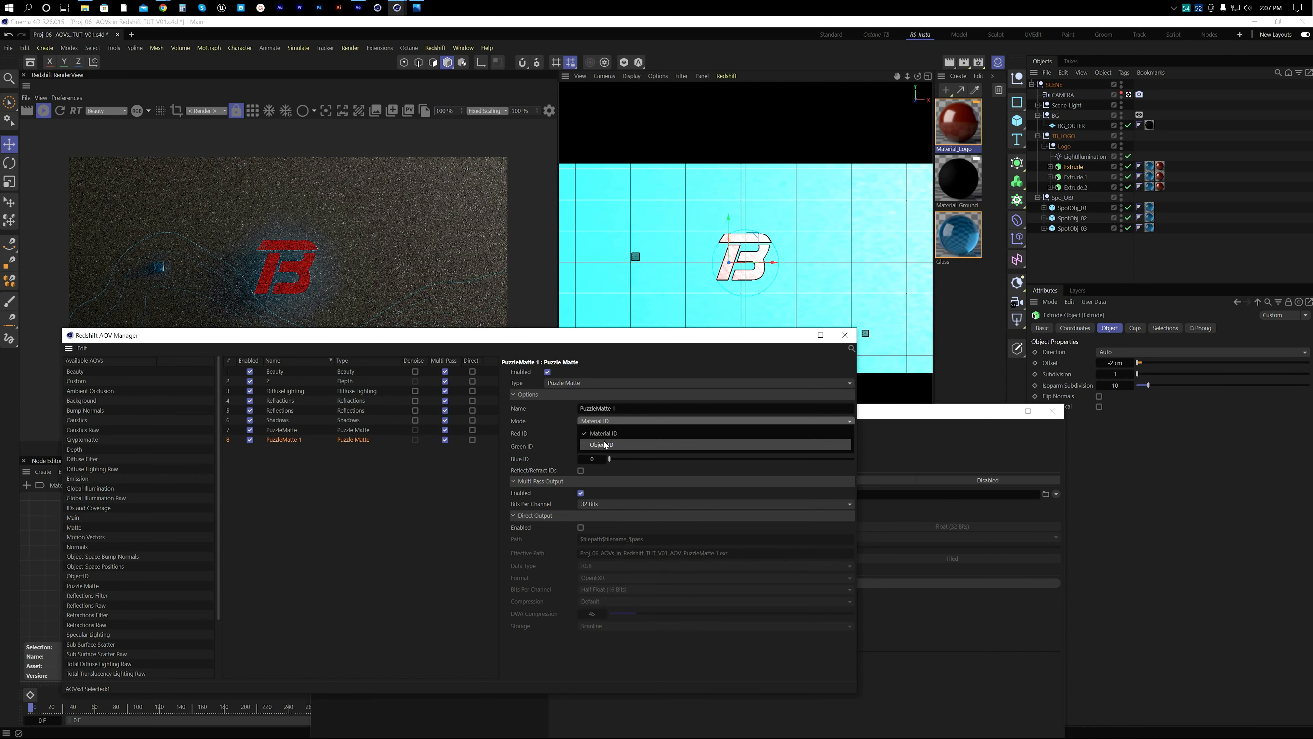
pyautogui.click(605, 444)
pyautogui.write('4')
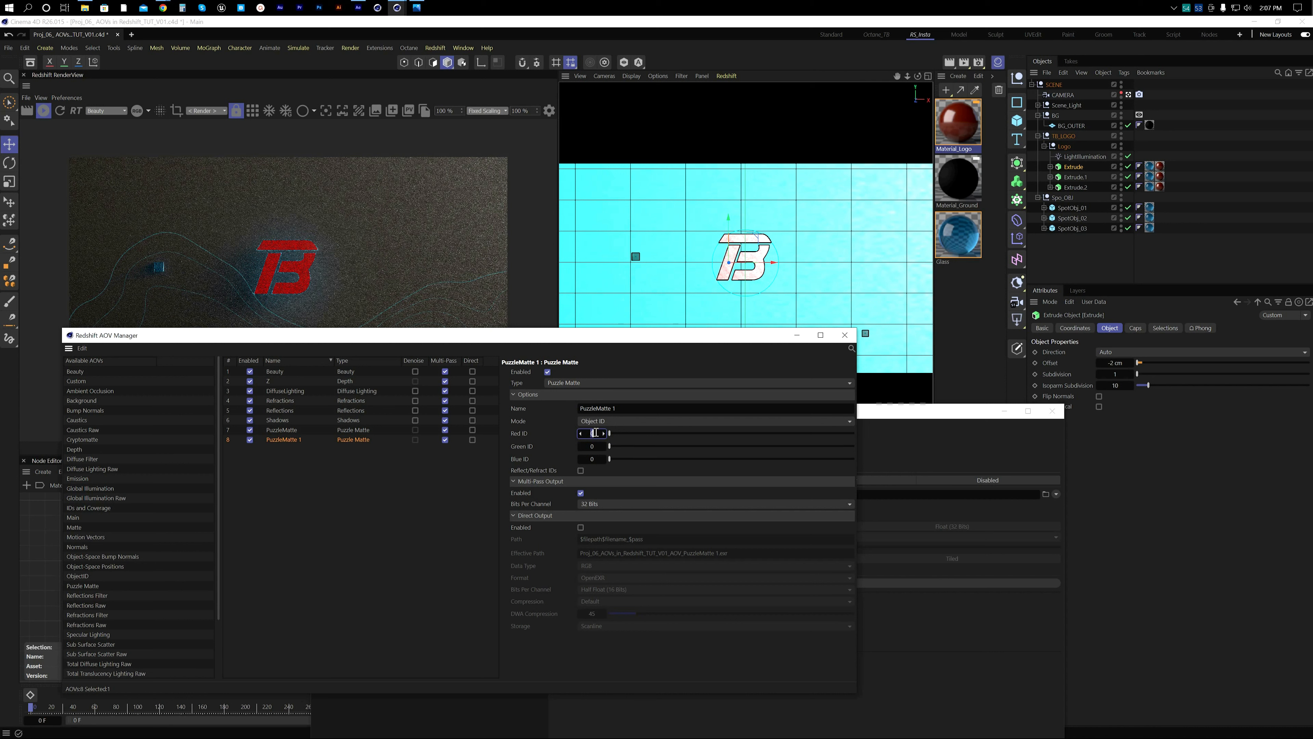
pyautogui.press('Tab')
pyautogui.write('5')
pyautogui.click(390, 519)
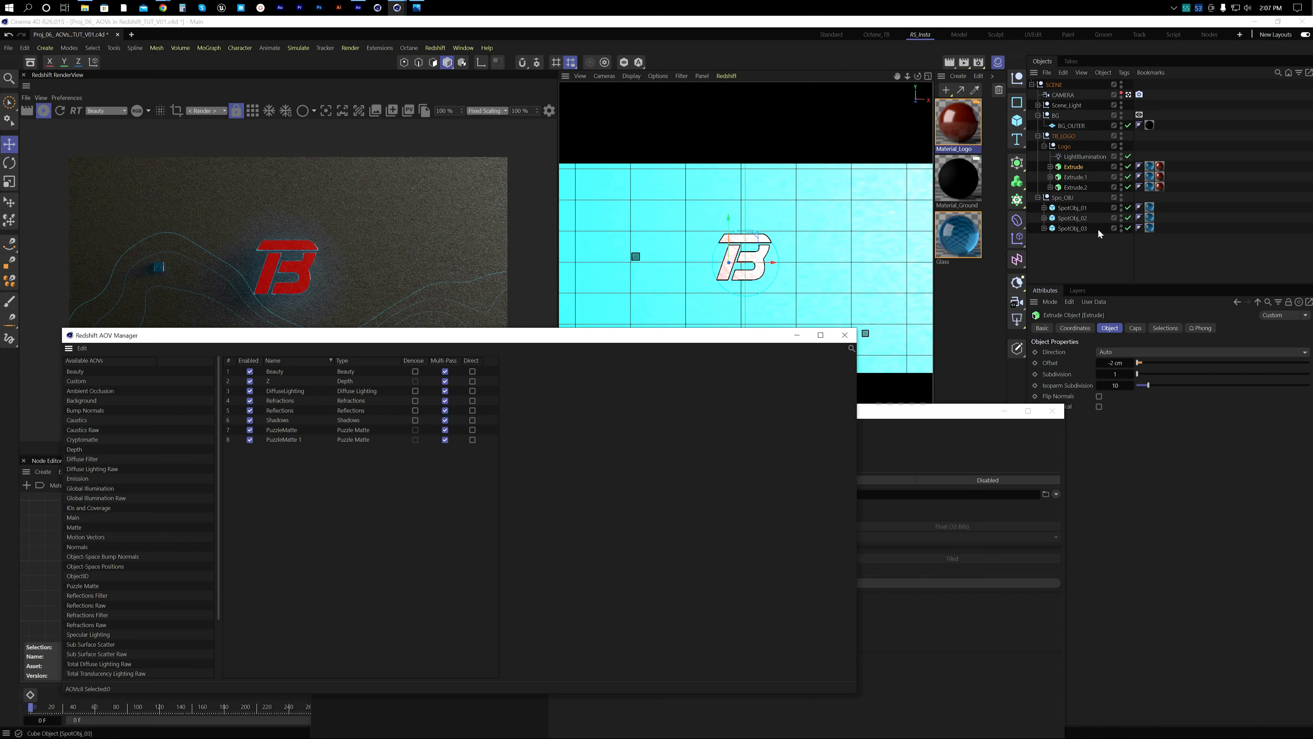
# Step: Add a Redshift Object tag to the BG_OUTER plane, the three logo extrudes and the three SpotObj cubes
pyautogui.moveTo(1090, 239); pyautogui.dragTo(1085, 206)
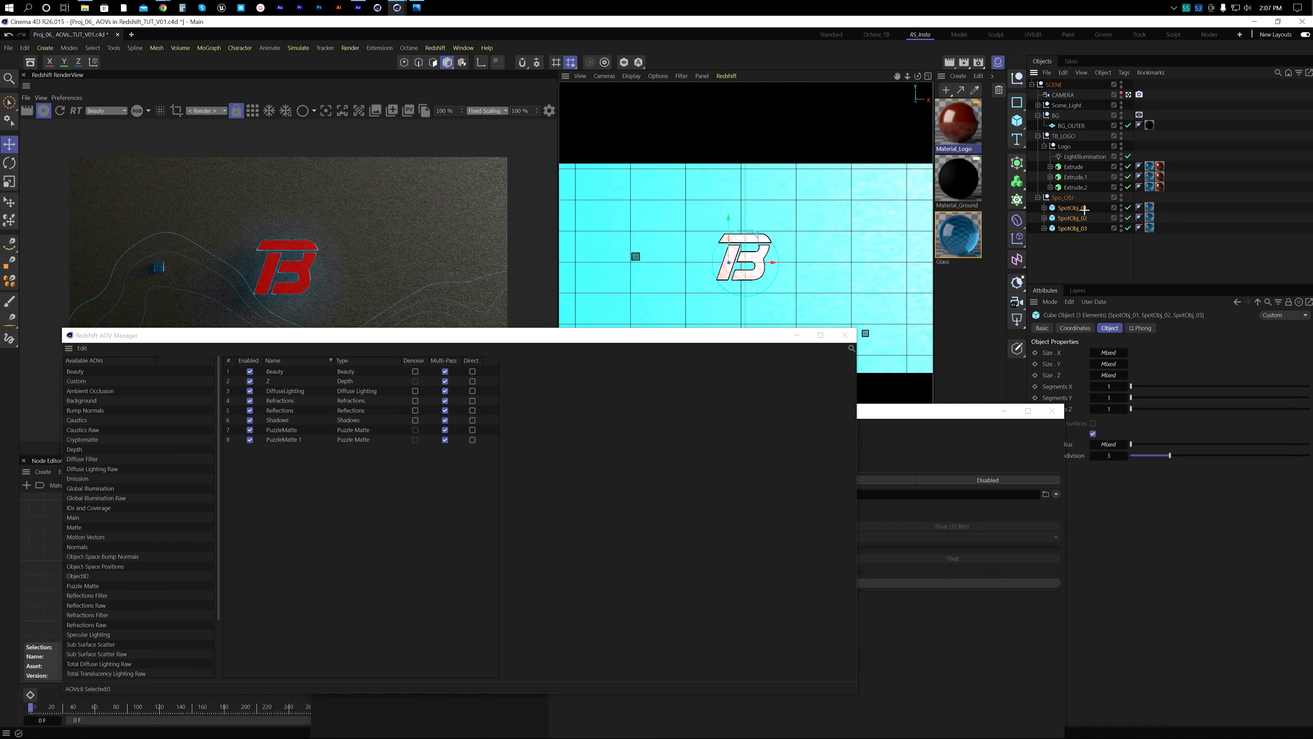
pyautogui.keyDown('ctrl'); pyautogui.click(1085, 187); pyautogui.keyUp('ctrl')
pyautogui.keyDown('ctrl'); pyautogui.click(1076, 177); pyautogui.keyUp('ctrl')
pyautogui.keyDown('ctrl'); pyautogui.click(1073, 167); pyautogui.keyUp('ctrl')
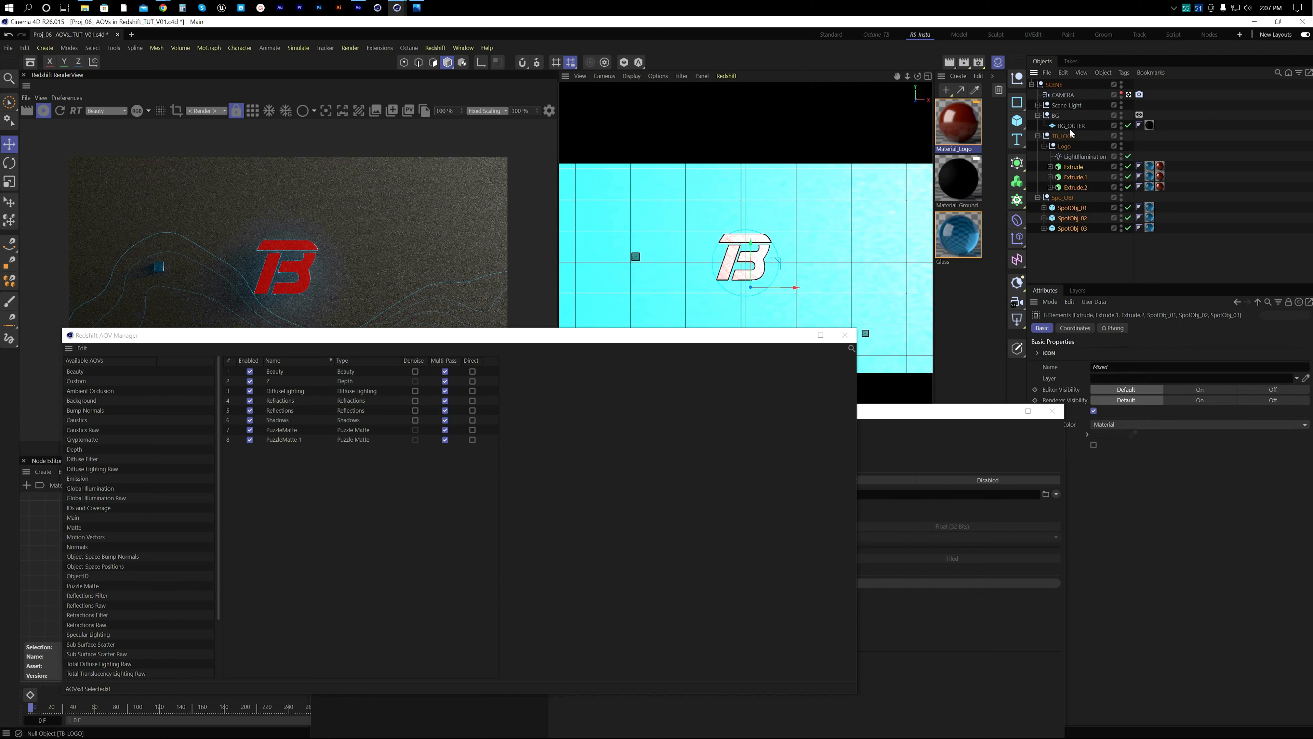
pyautogui.keyDown('ctrl'); pyautogui.click(1072, 126); pyautogui.keyUp('ctrl')
pyautogui.rightClick(1072, 128)
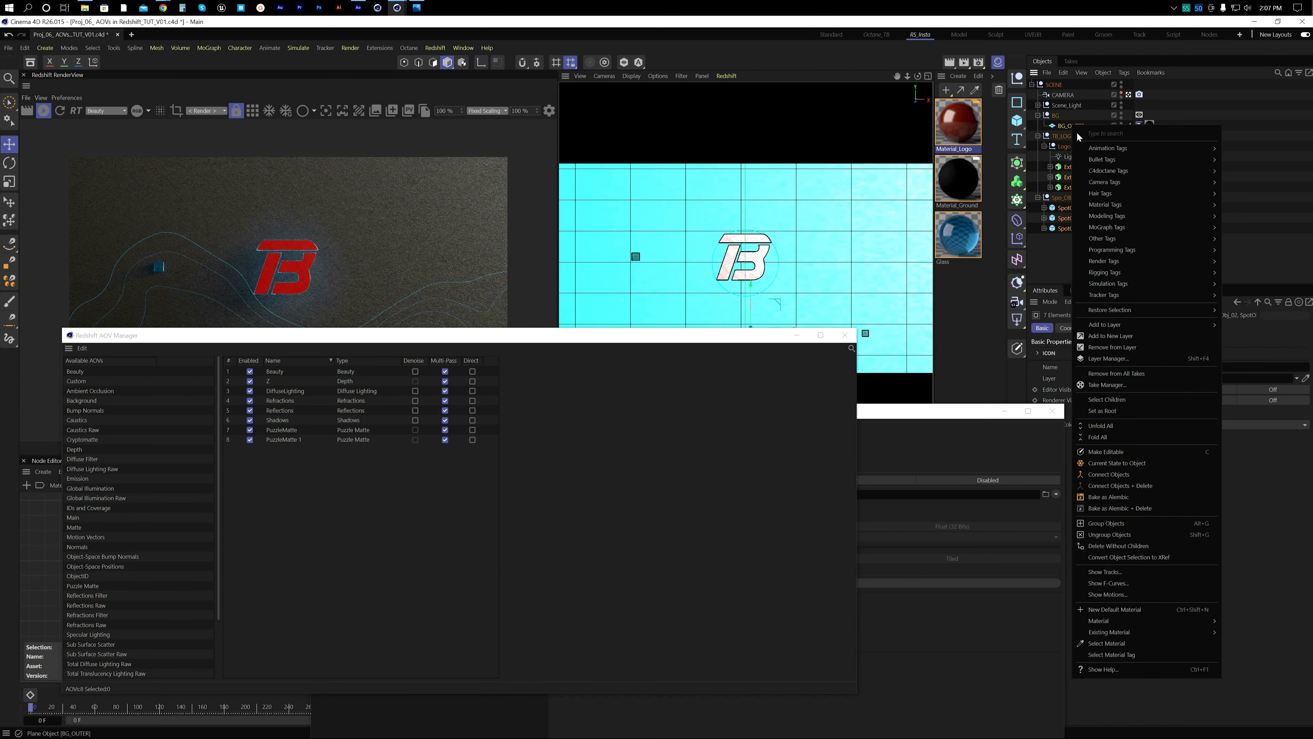
pyautogui.write('CC')
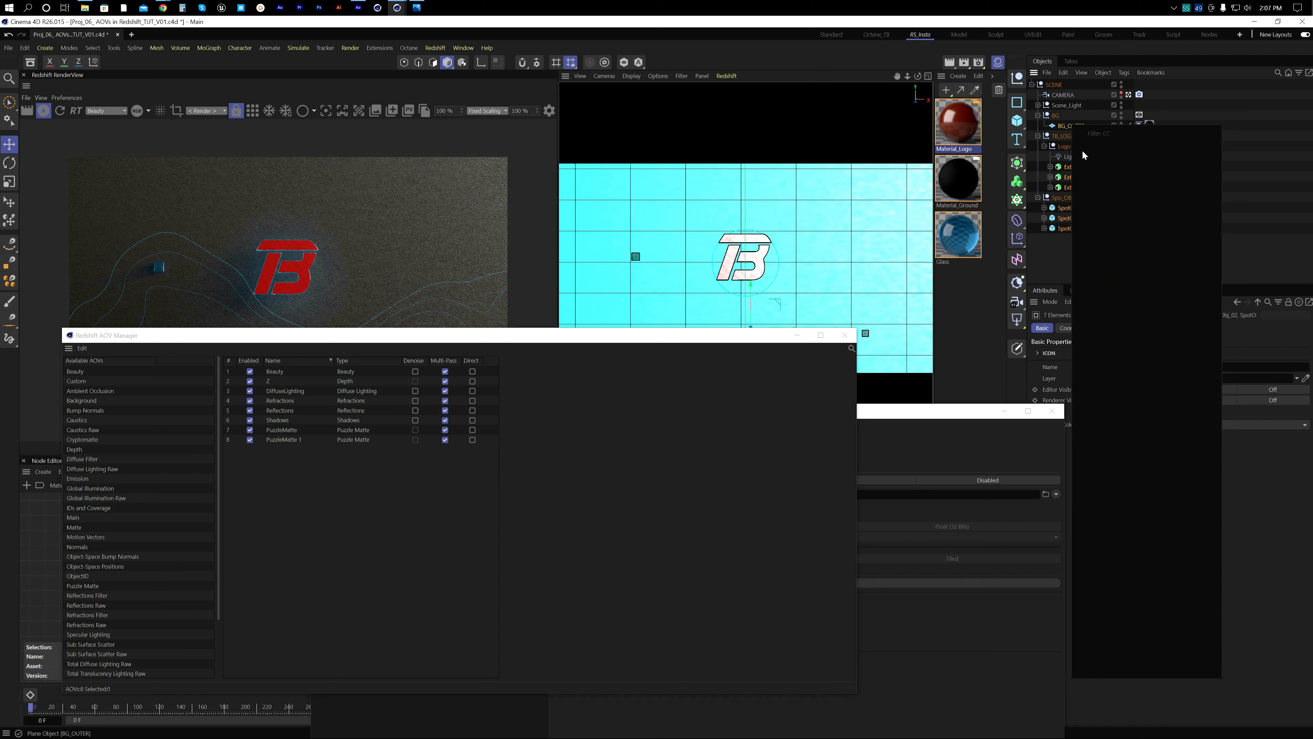
pyautogui.press('Escape')
pyautogui.hotkey('shift', 'c')
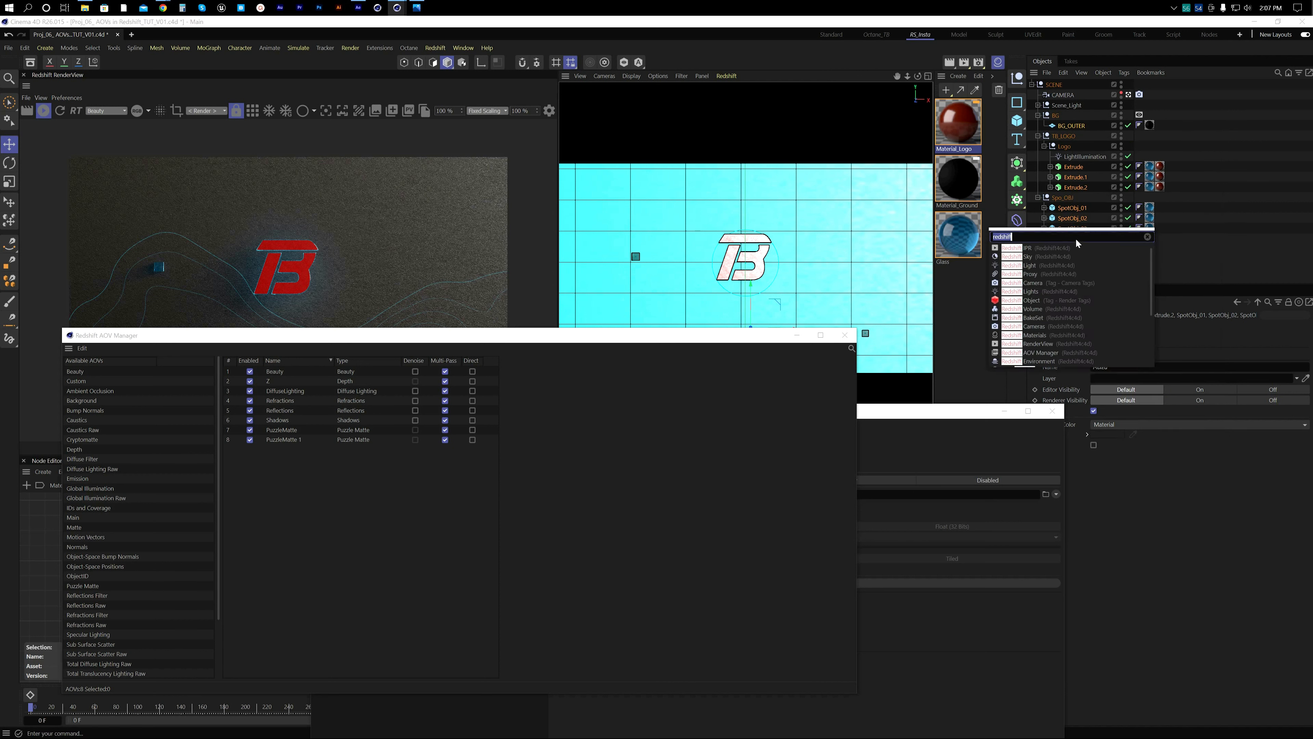
pyautogui.click(1021, 304)
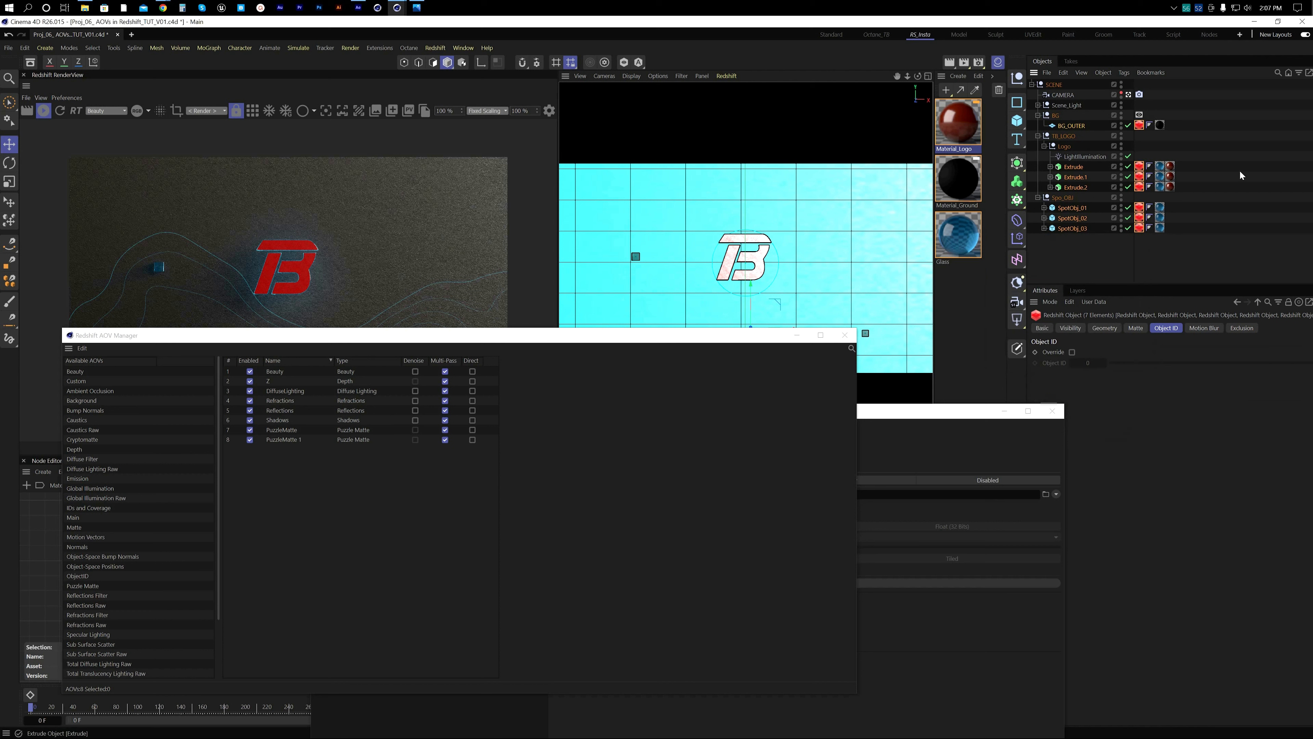
# Step: Enable the Object ID override on all seven Redshift Object tags and number their IDs sequentially with the expression "num"
pyautogui.click(1140, 125)
pyautogui.keyDown('shift'); pyautogui.click(1139, 229); pyautogui.keyUp('shift')
pyautogui.click(1072, 352)
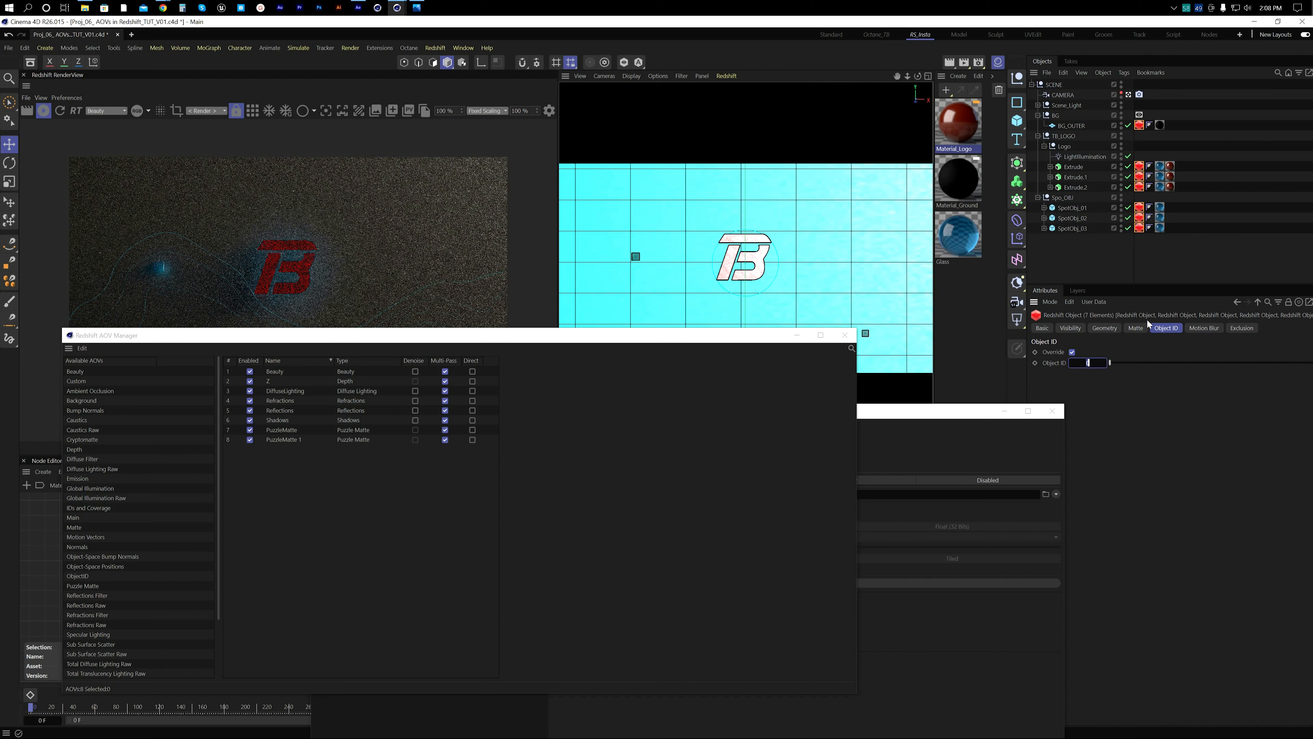
pyautogui.write('num')
pyautogui.press('Return')
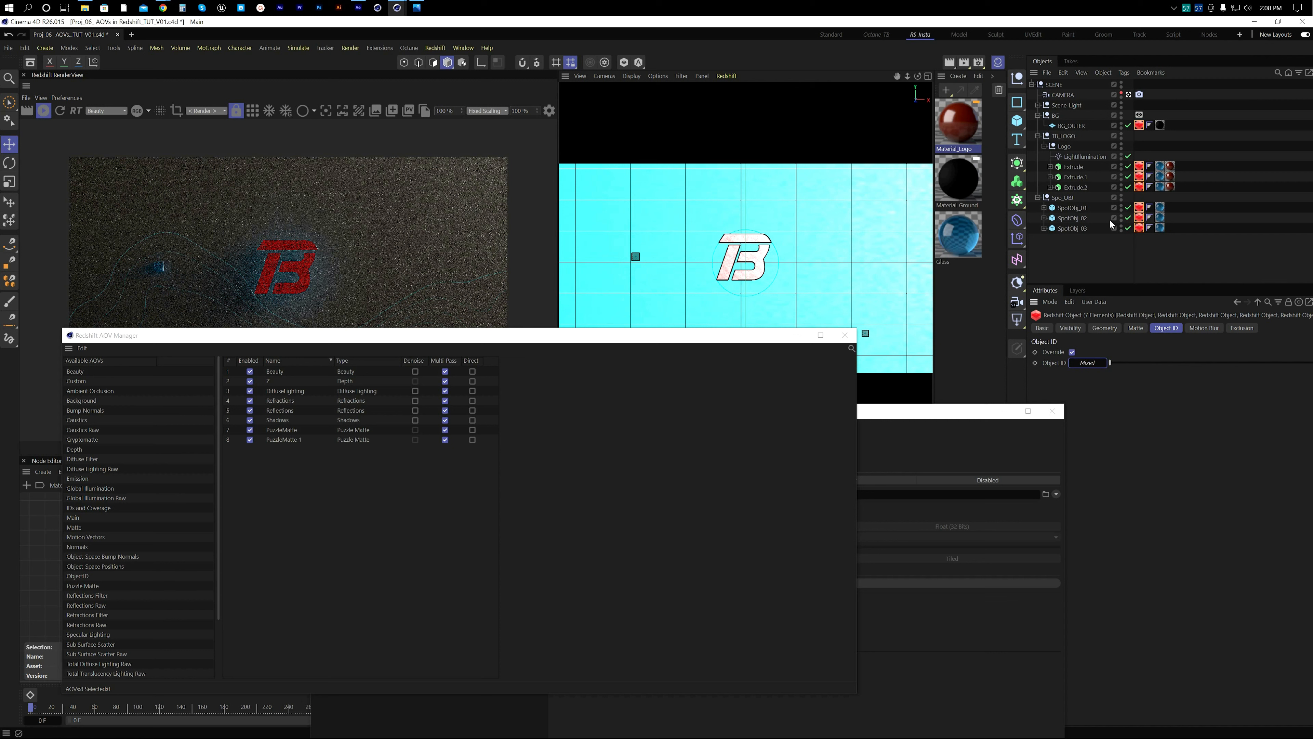
# Step: Check the object IDs on individual Redshift tags and set BG_OUTER's Object ID to 7
pyautogui.click(1139, 228)
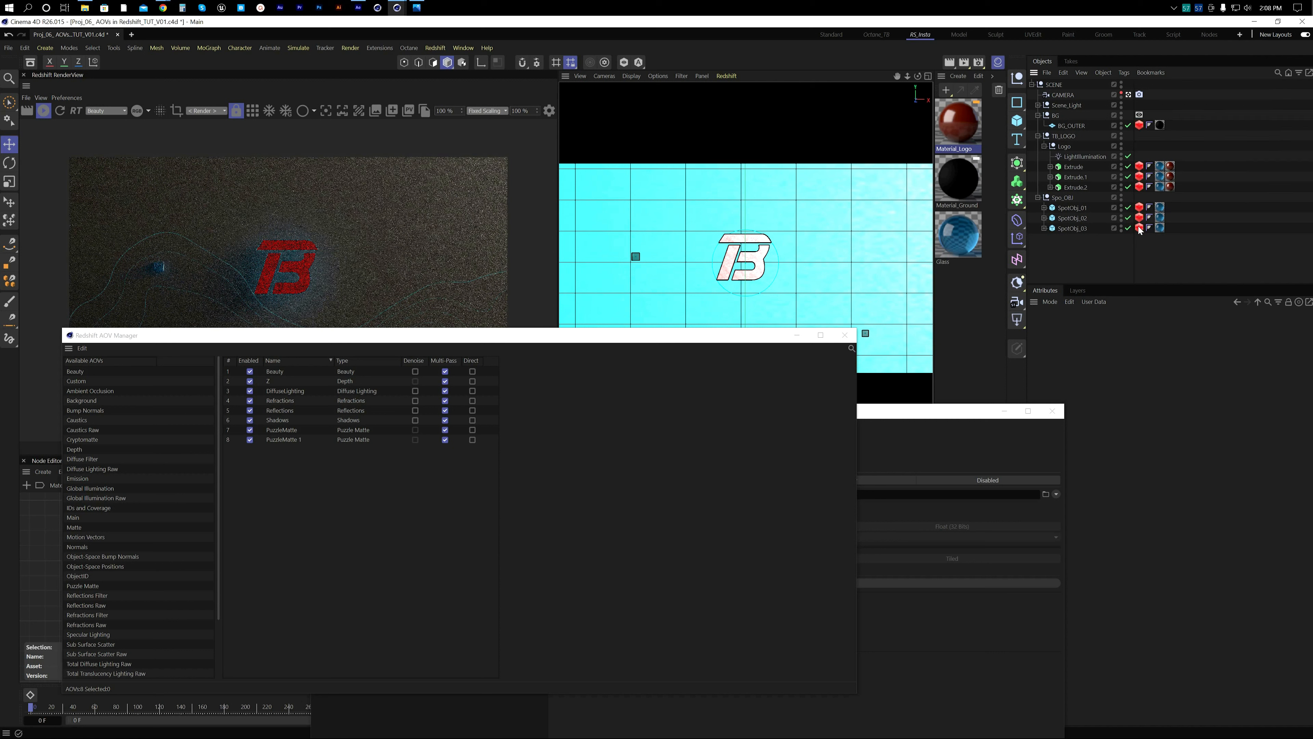
pyautogui.click(1139, 125)
pyautogui.click(1139, 176)
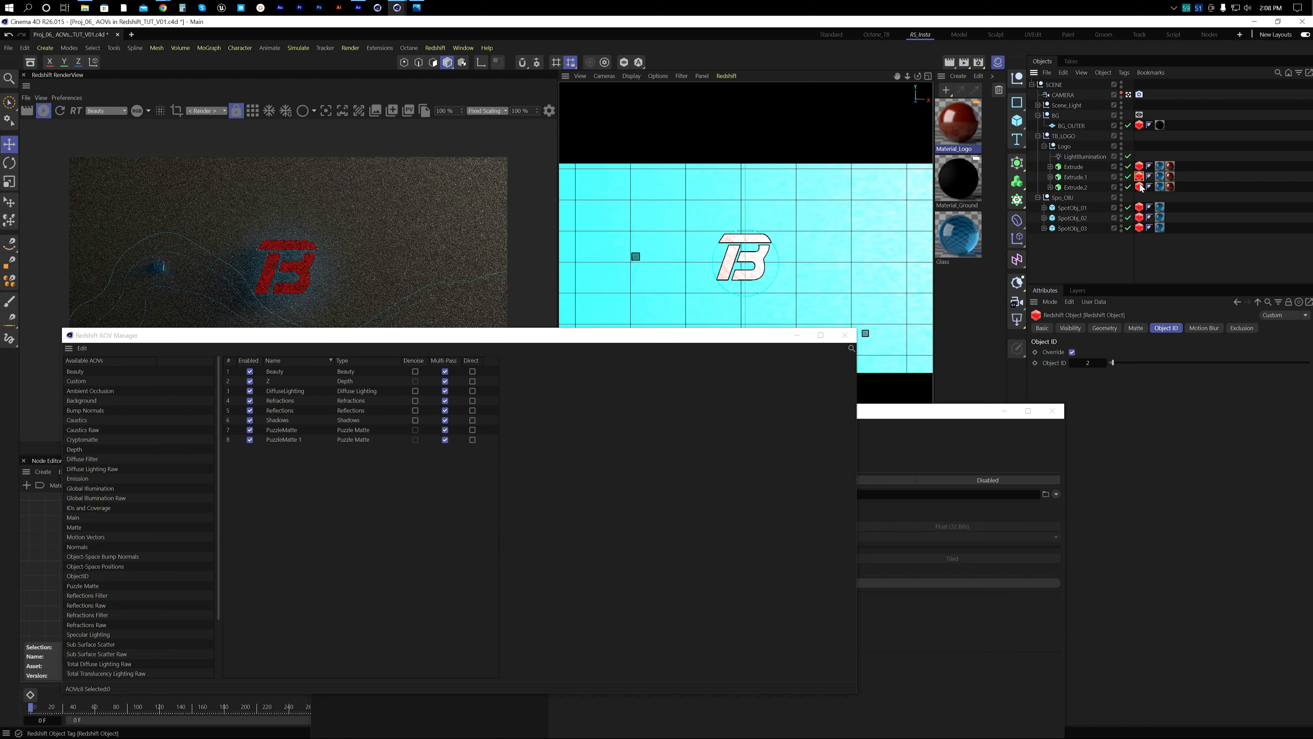
pyautogui.click(1140, 228)
pyautogui.click(1140, 125)
pyautogui.write('7')
pyautogui.press('Return')
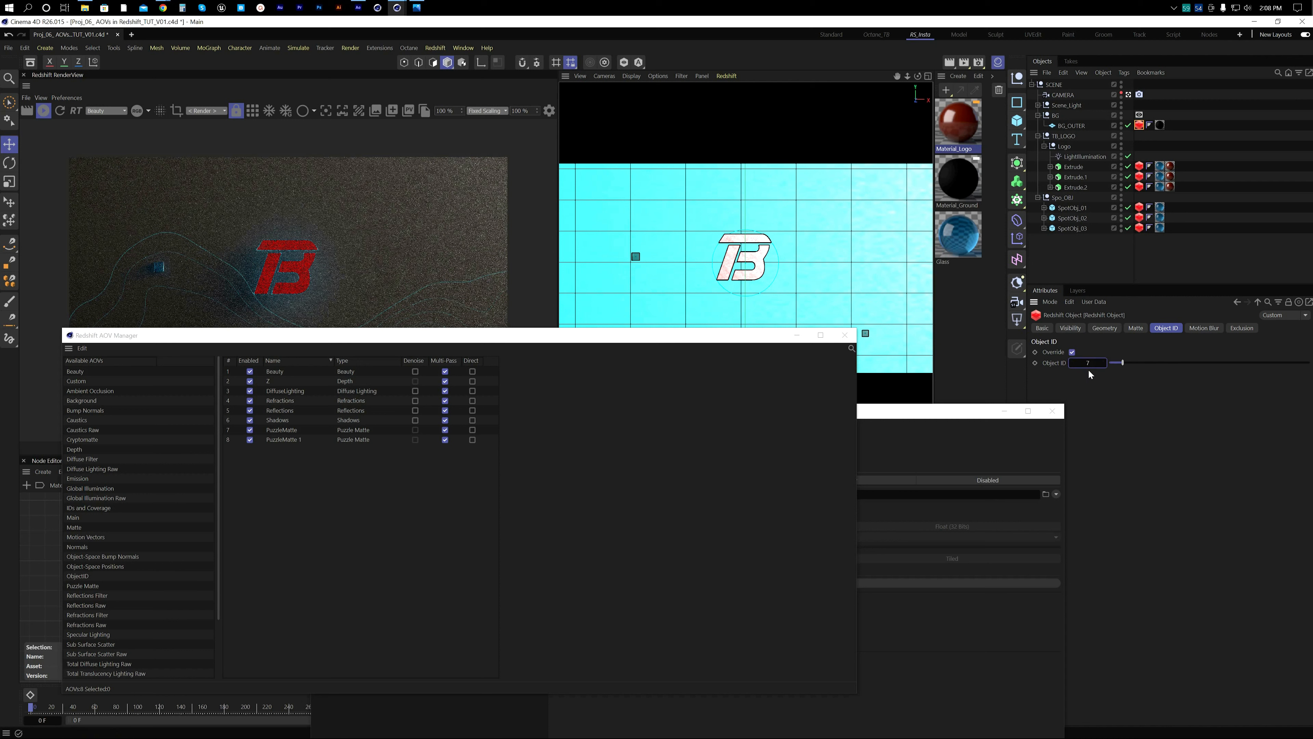
# Step: Add a third Puzzle Matte AOV in Object ID mode with red ID 7
pyautogui.click(286, 439)
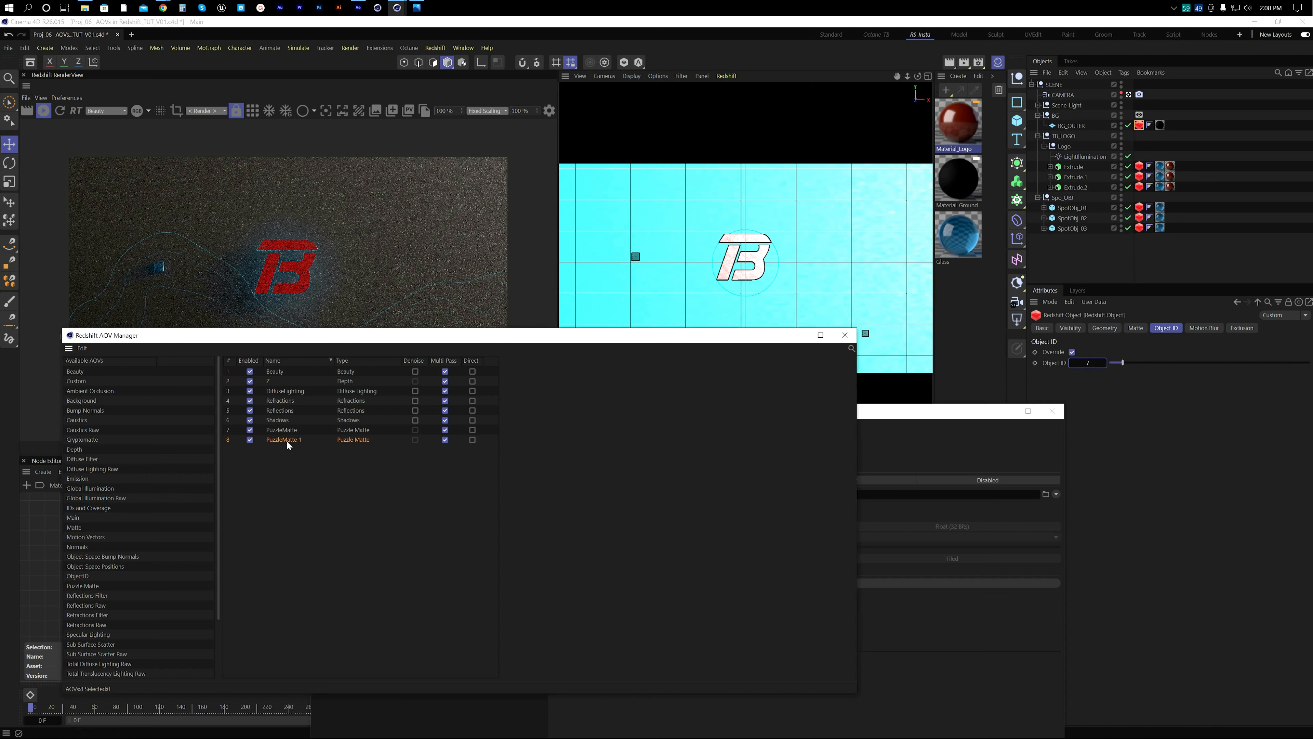
pyautogui.moveTo(98, 587); pyautogui.dragTo(334, 475)
pyautogui.click(610, 425)
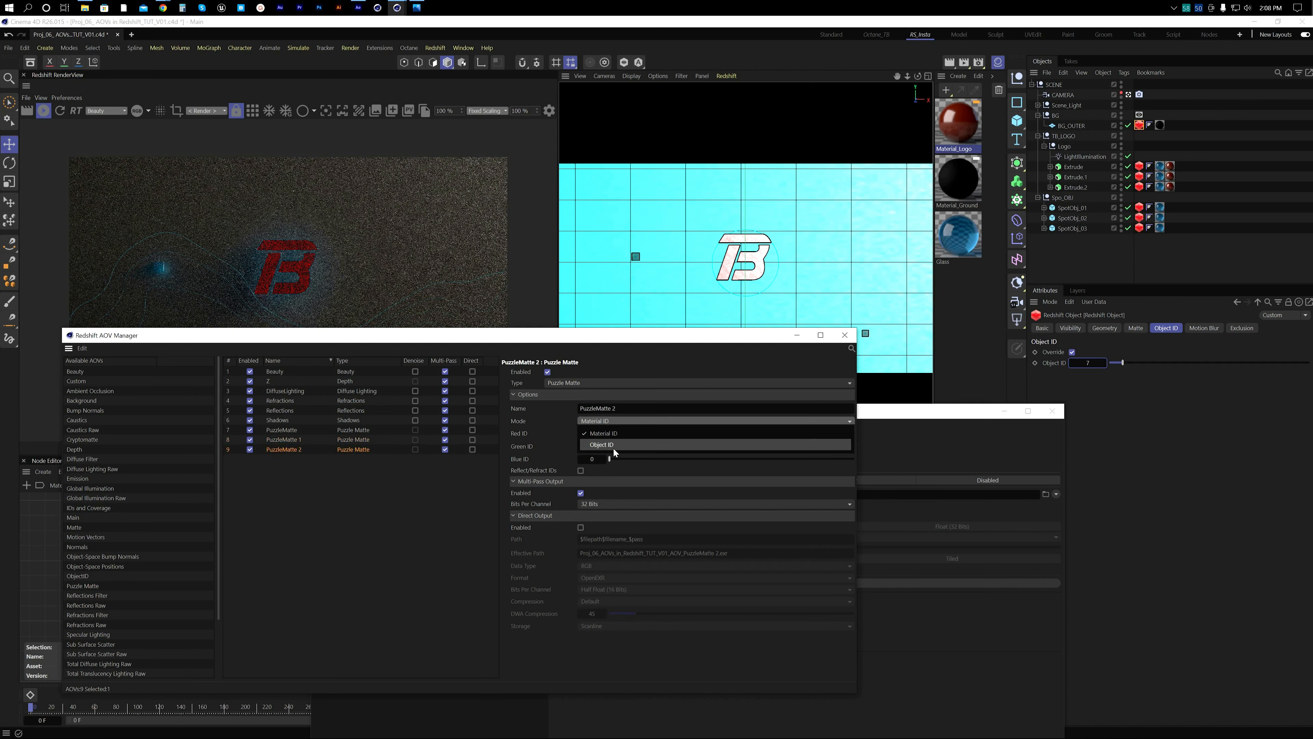
pyautogui.click(615, 446)
pyautogui.click(593, 434)
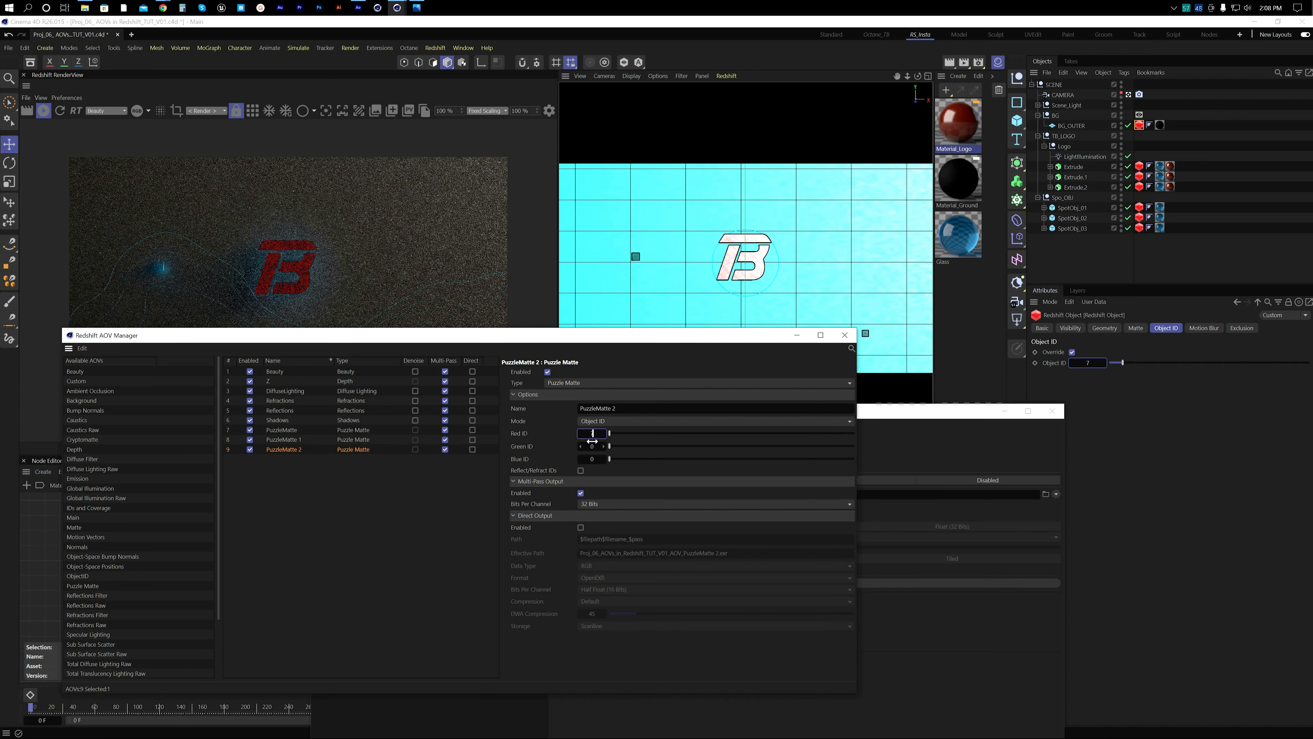
pyautogui.click(397, 524)
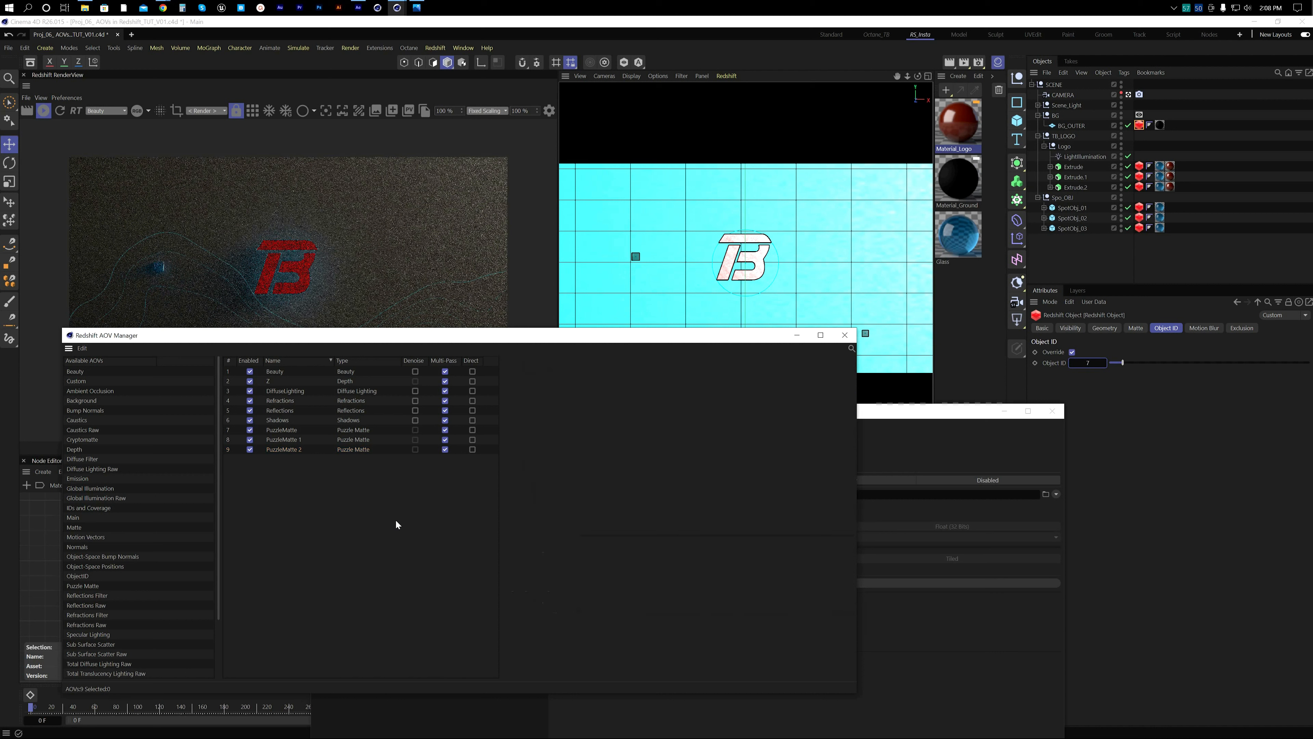
pyautogui.click(264, 452)
# Step: Review the Object IDs on the Redshift tags of BG_OUTER, Extrude.2 and SpotObj_03, individually and all together
pyautogui.click(1142, 135)
pyautogui.click(1139, 125)
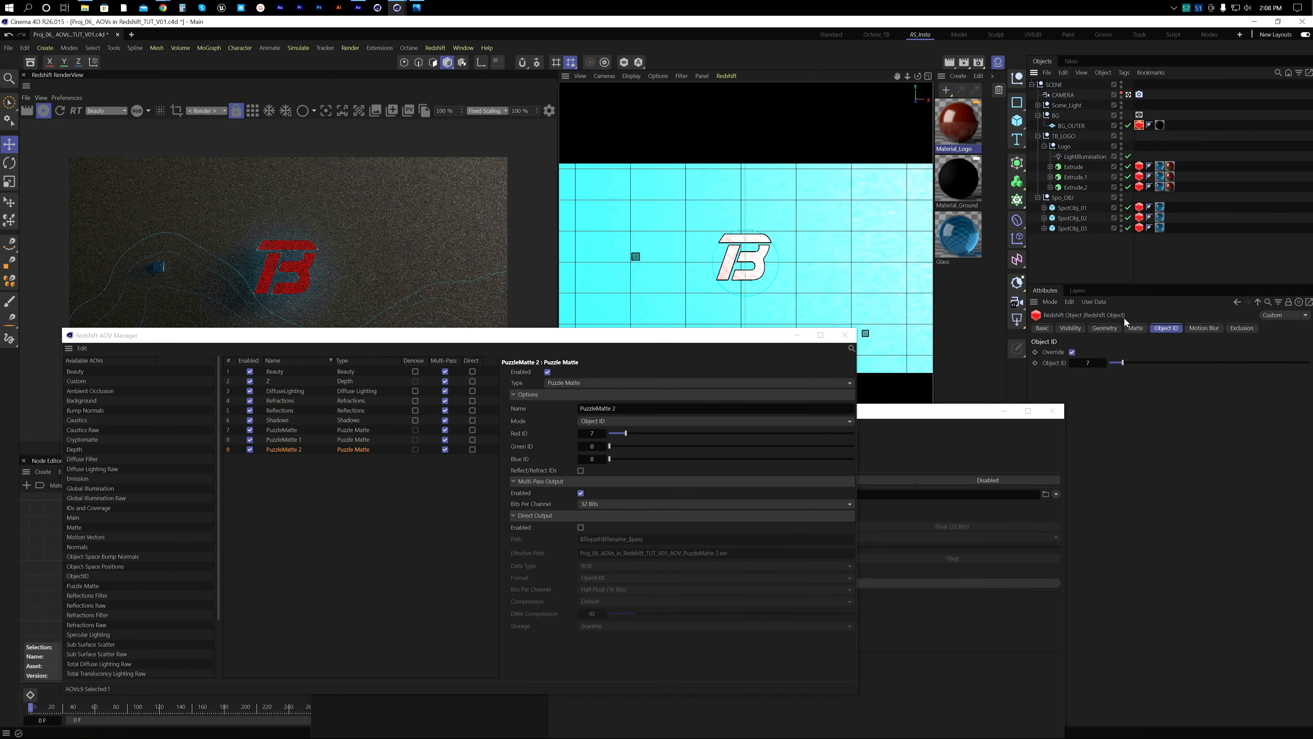
pyautogui.click(1139, 187)
pyautogui.click(1139, 125)
pyautogui.keyDown('shift'); pyautogui.click(1142, 228); pyautogui.keyUp('shift')
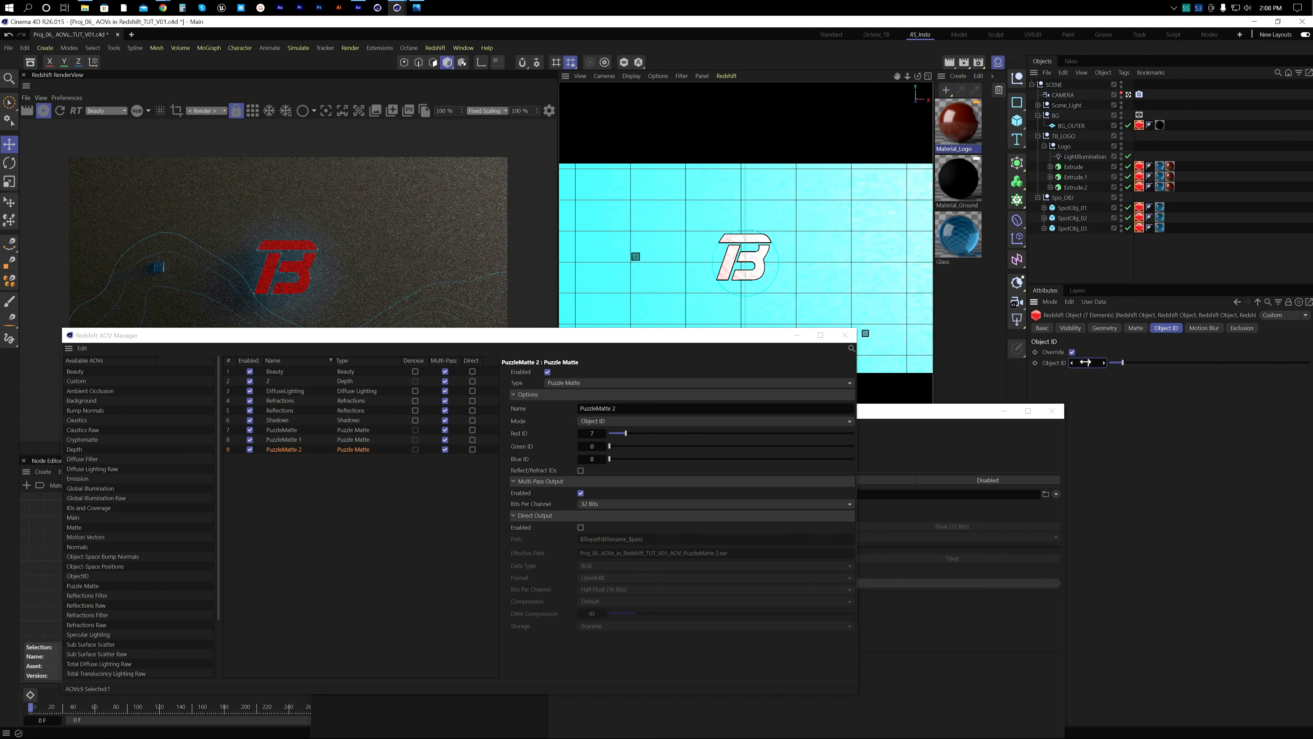
pyautogui.click(1196, 258)
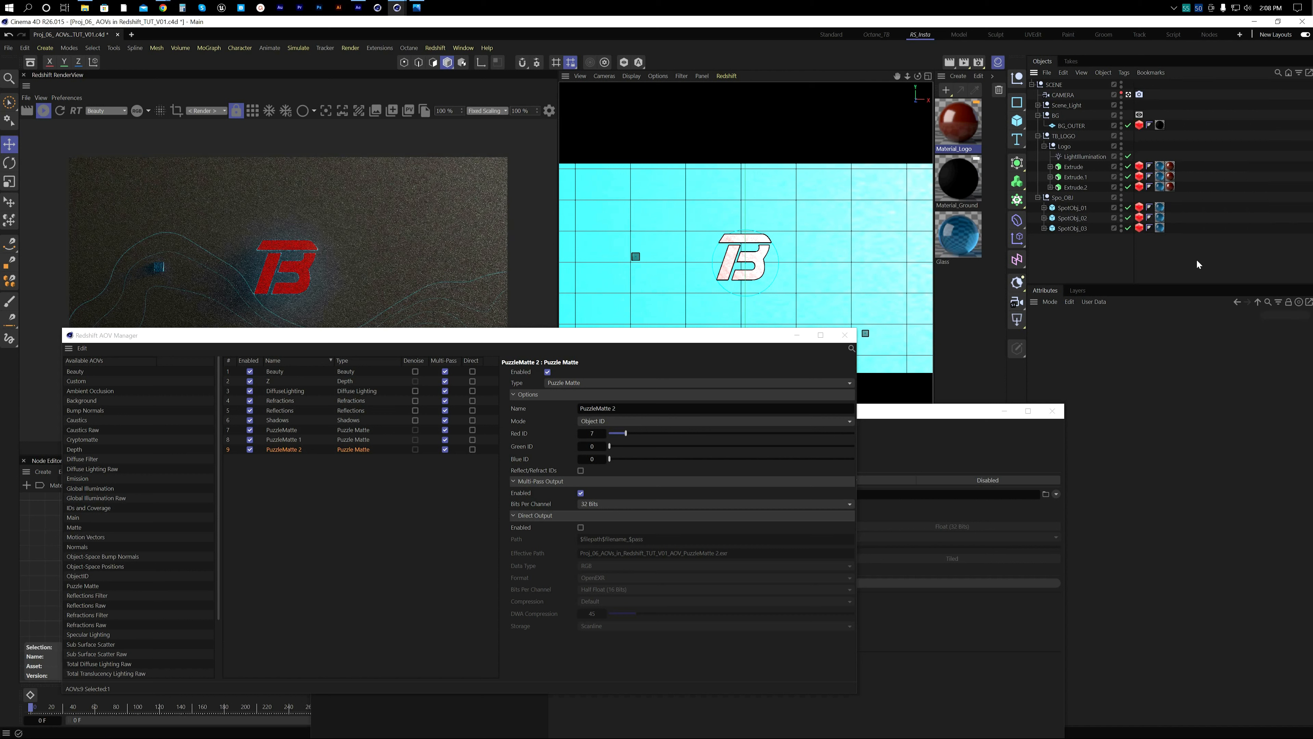
pyautogui.click(1140, 228)
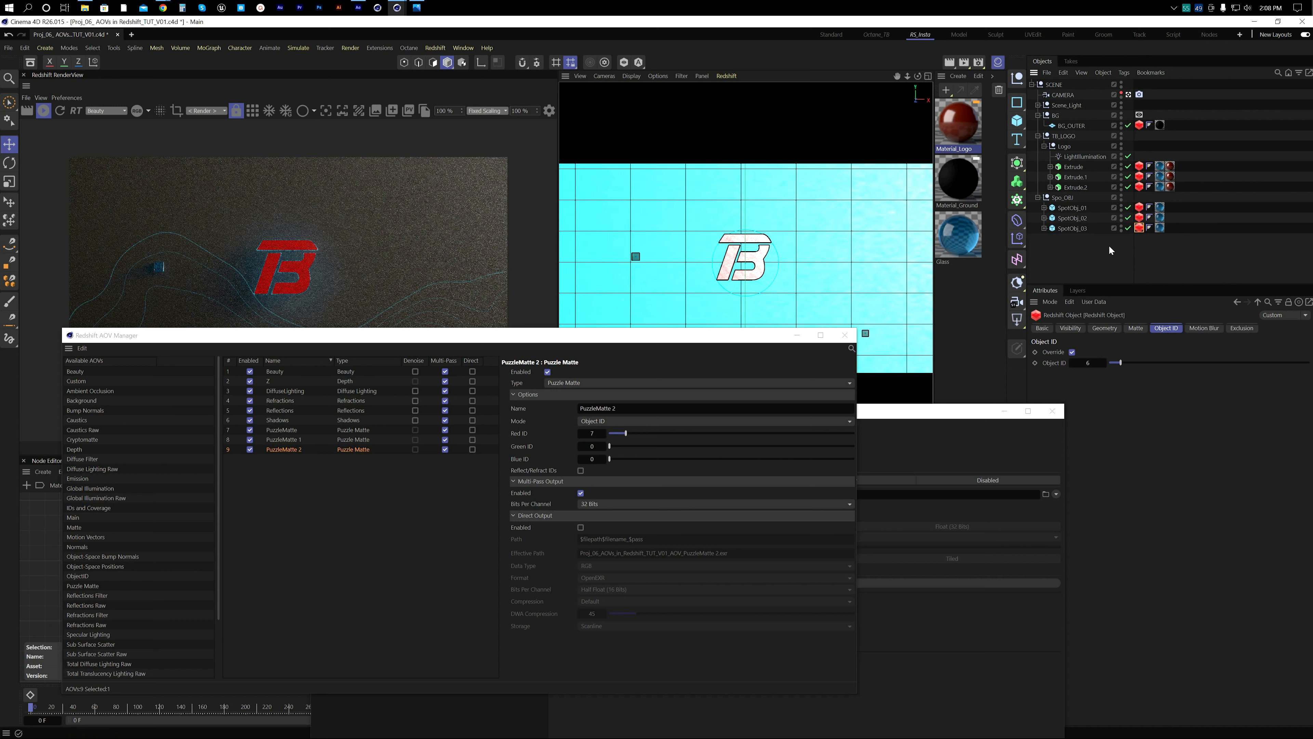
pyautogui.click(1139, 125)
# Step: Add a Cryptomatte AOV with the Object Name ID type and disable its multi-pass output
pyautogui.click(341, 487)
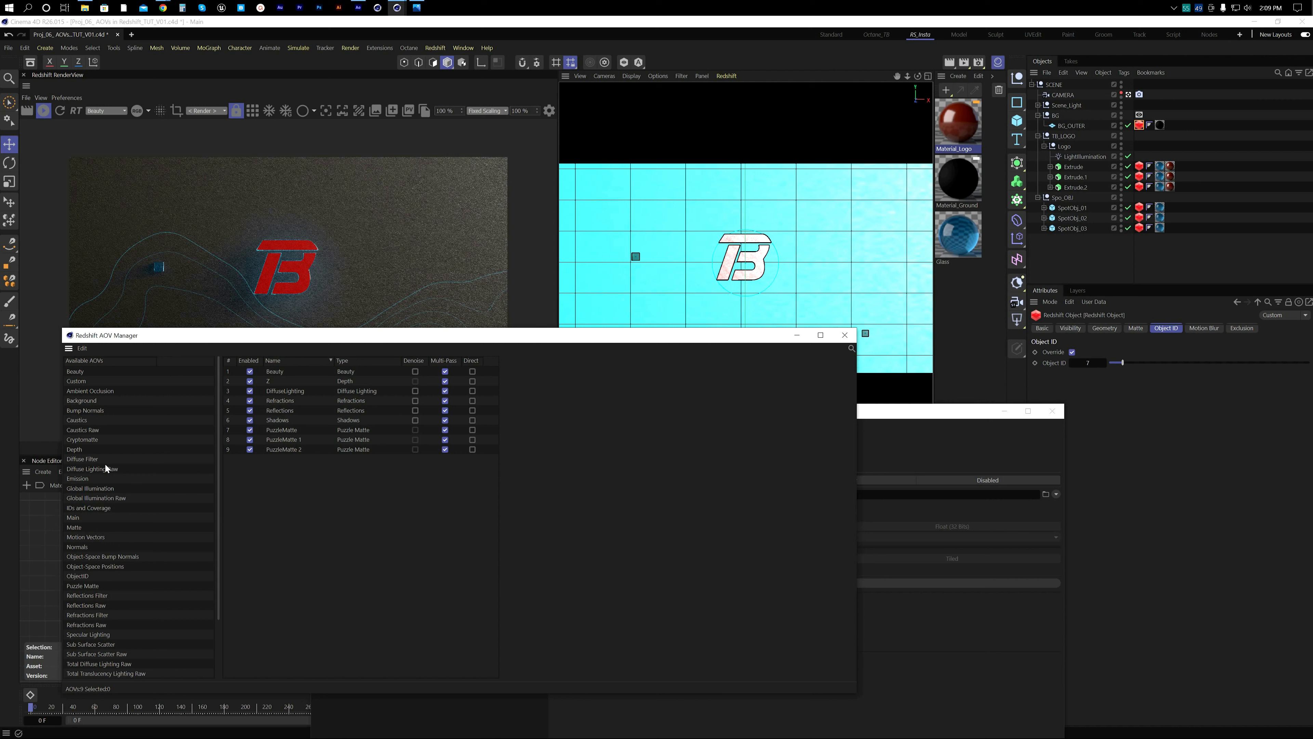
pyautogui.moveTo(89, 440); pyautogui.dragTo(301, 477)
pyautogui.click(295, 463)
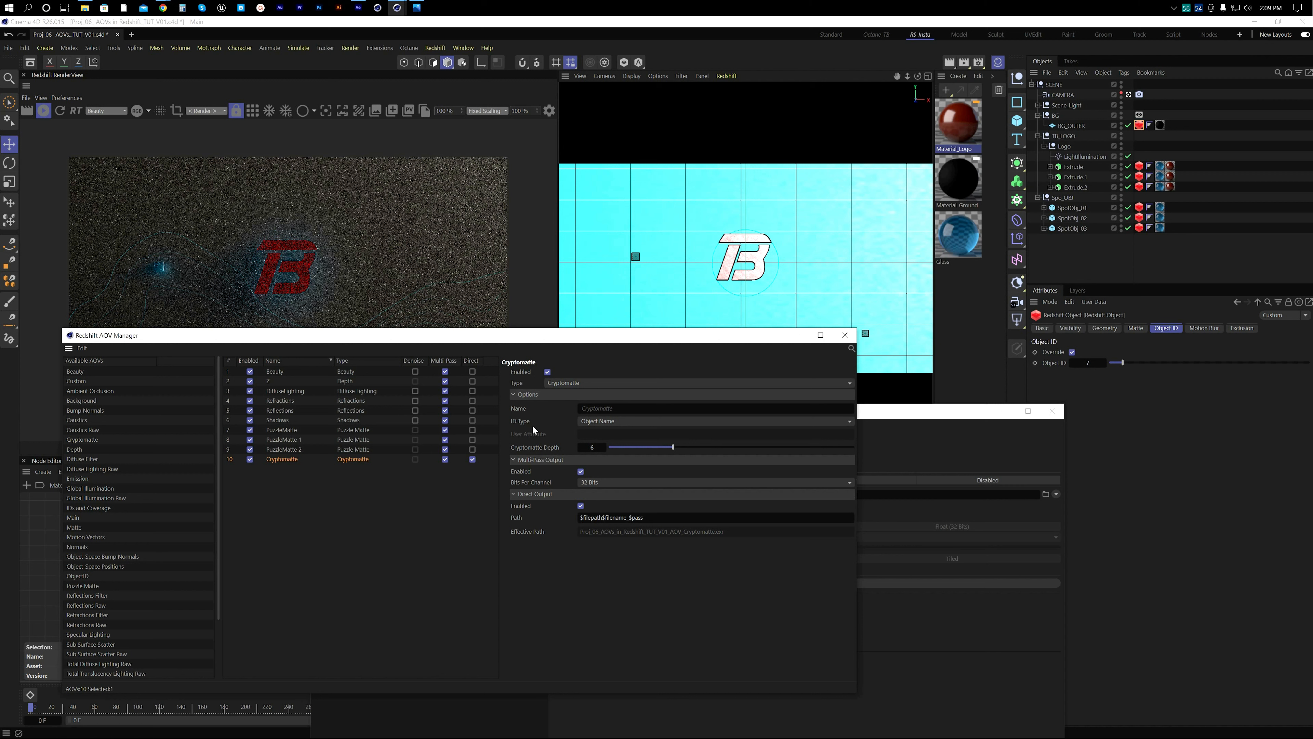
pyautogui.click(592, 421)
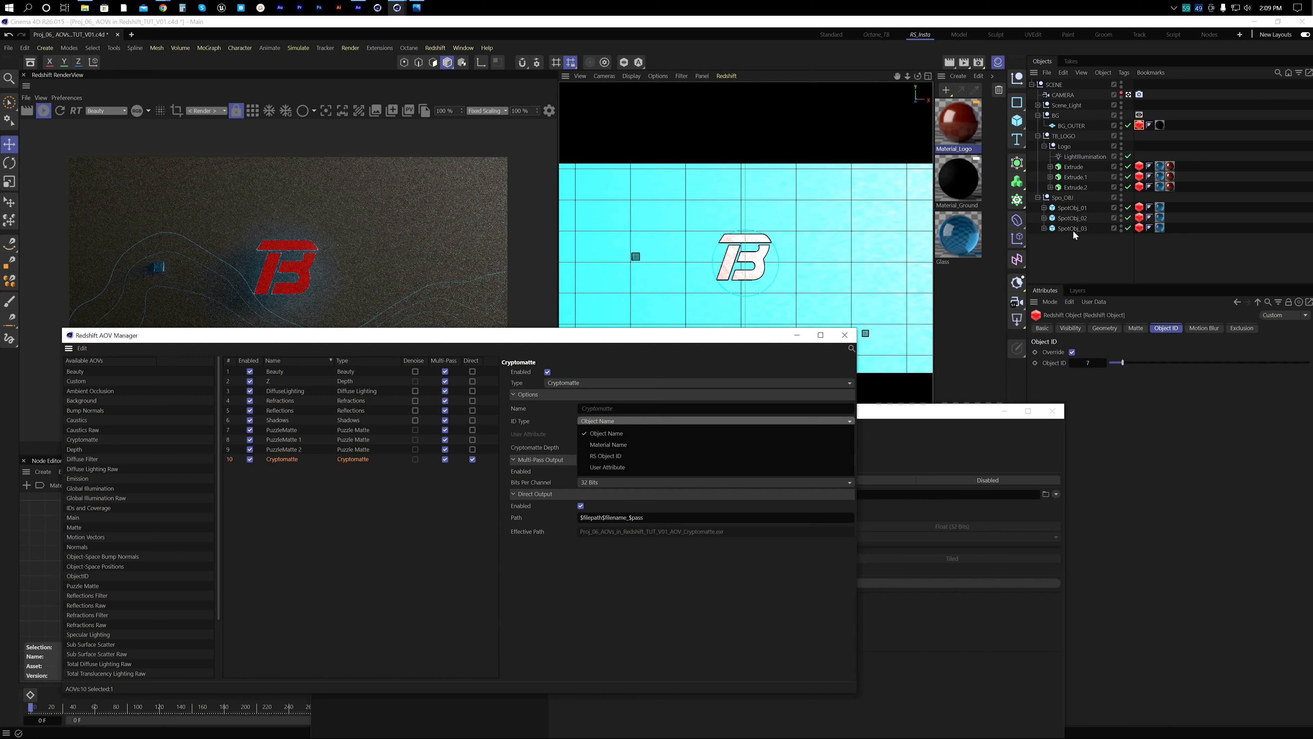
pyautogui.click(622, 421)
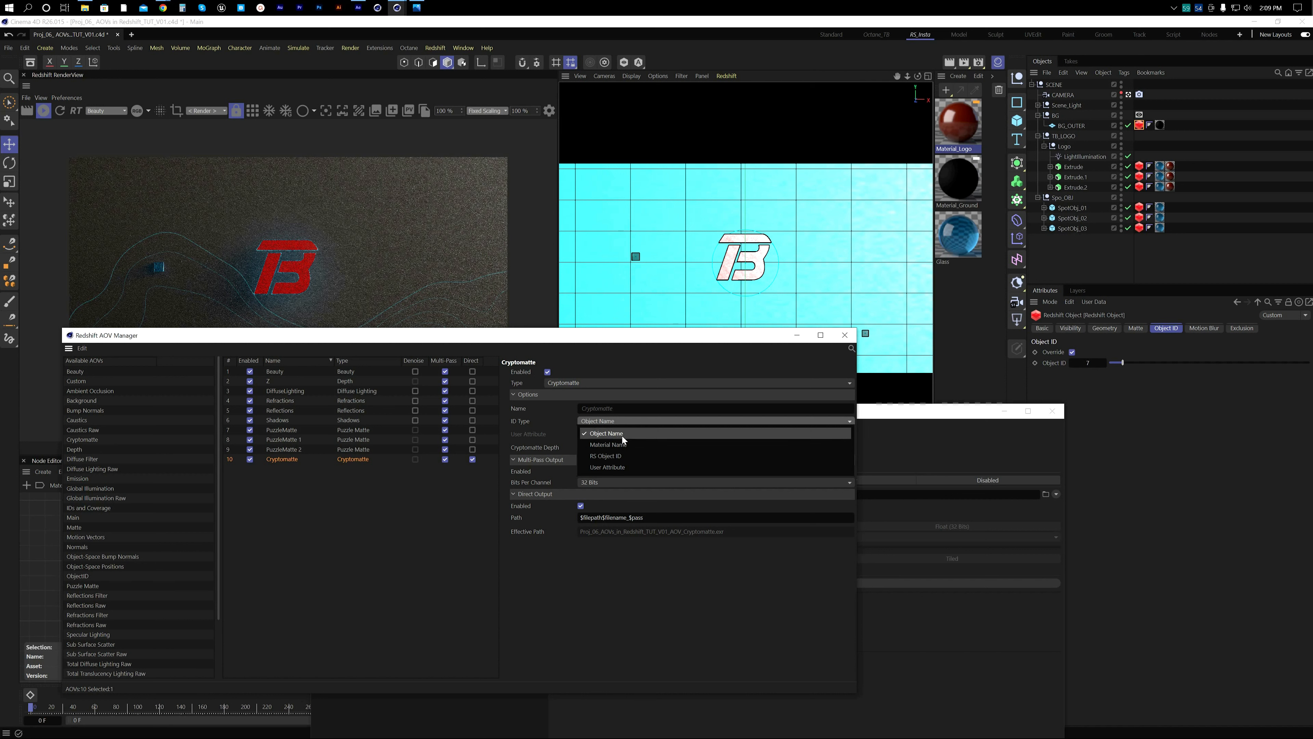
pyautogui.click(622, 435)
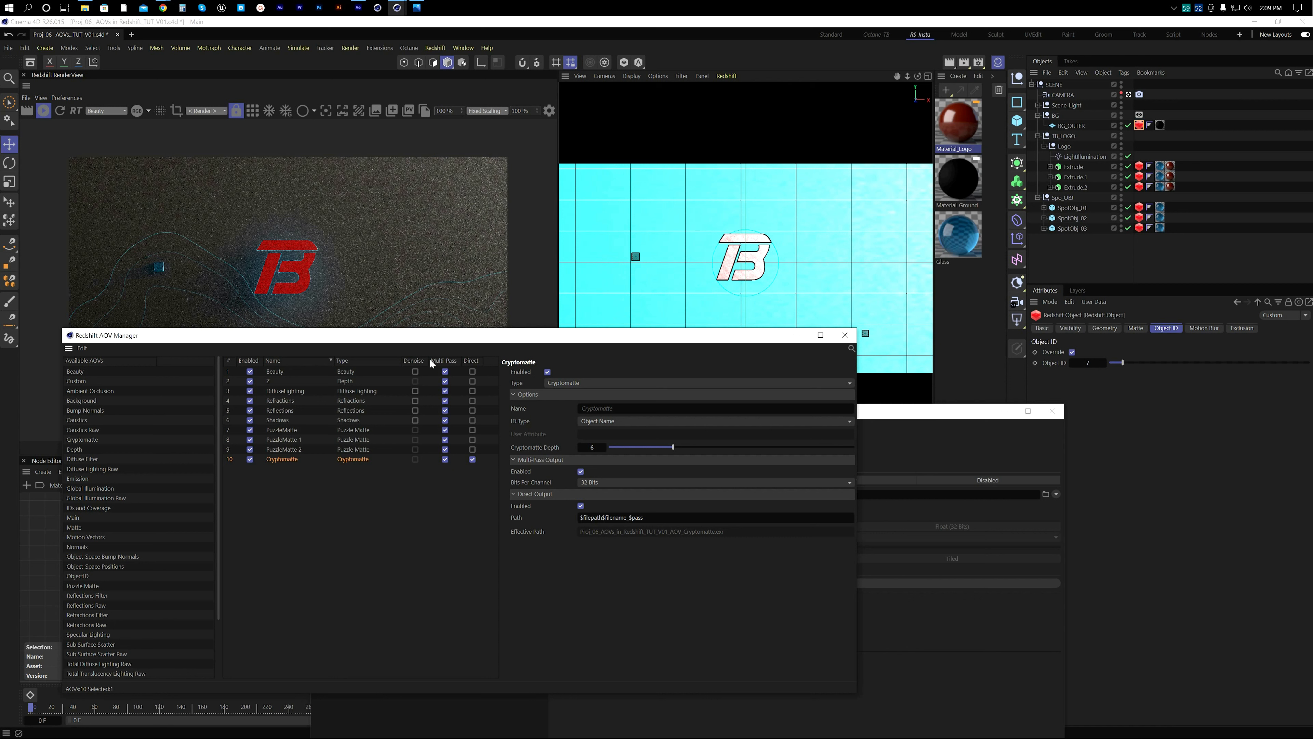
pyautogui.click(444, 460)
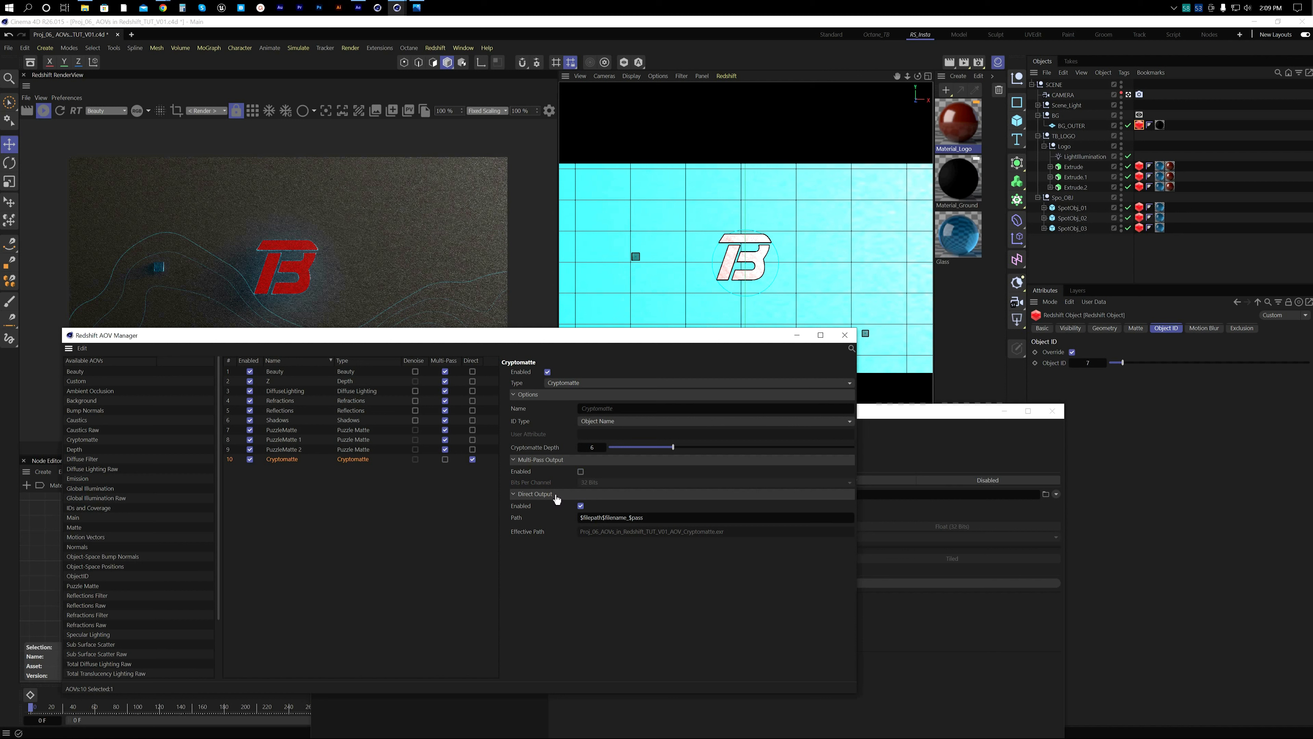
# Step: Set the regular image in the render's Save settings to PNG, 16 Bit/Channel, with an alpha channel
pyautogui.click(953, 408)
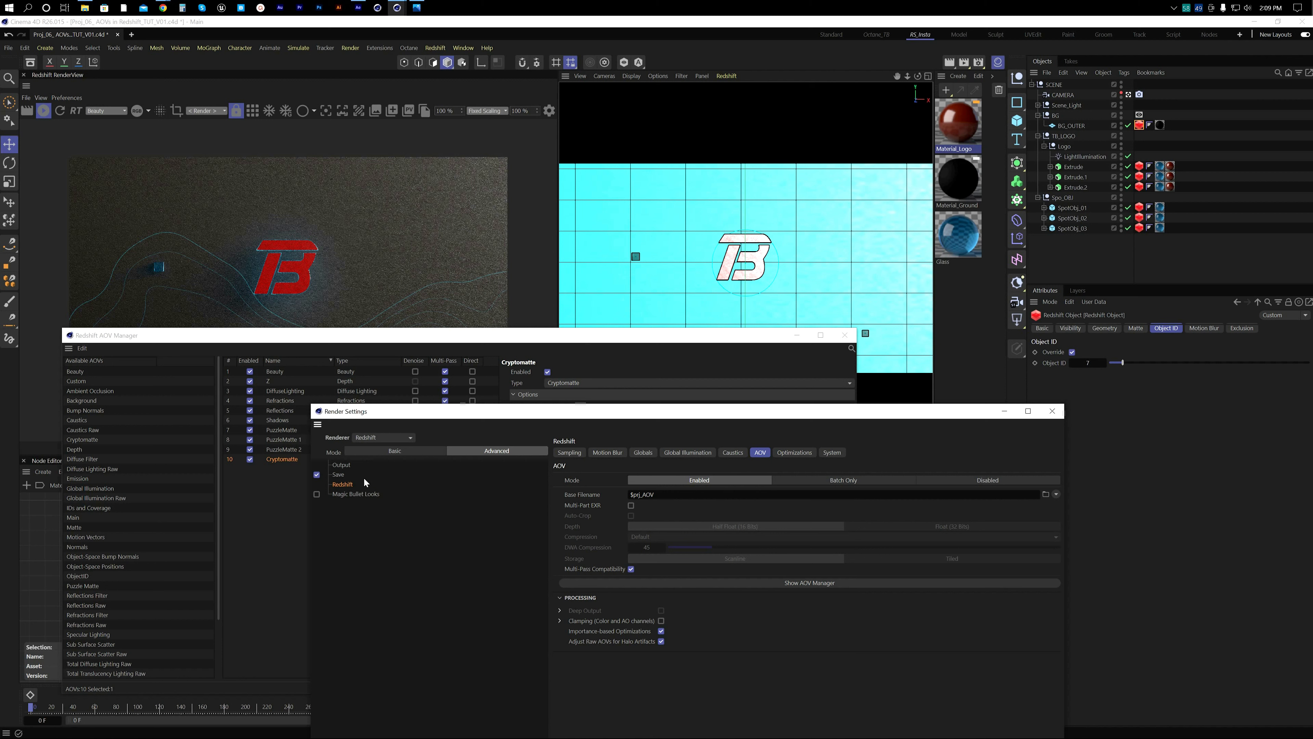
pyautogui.click(338, 474)
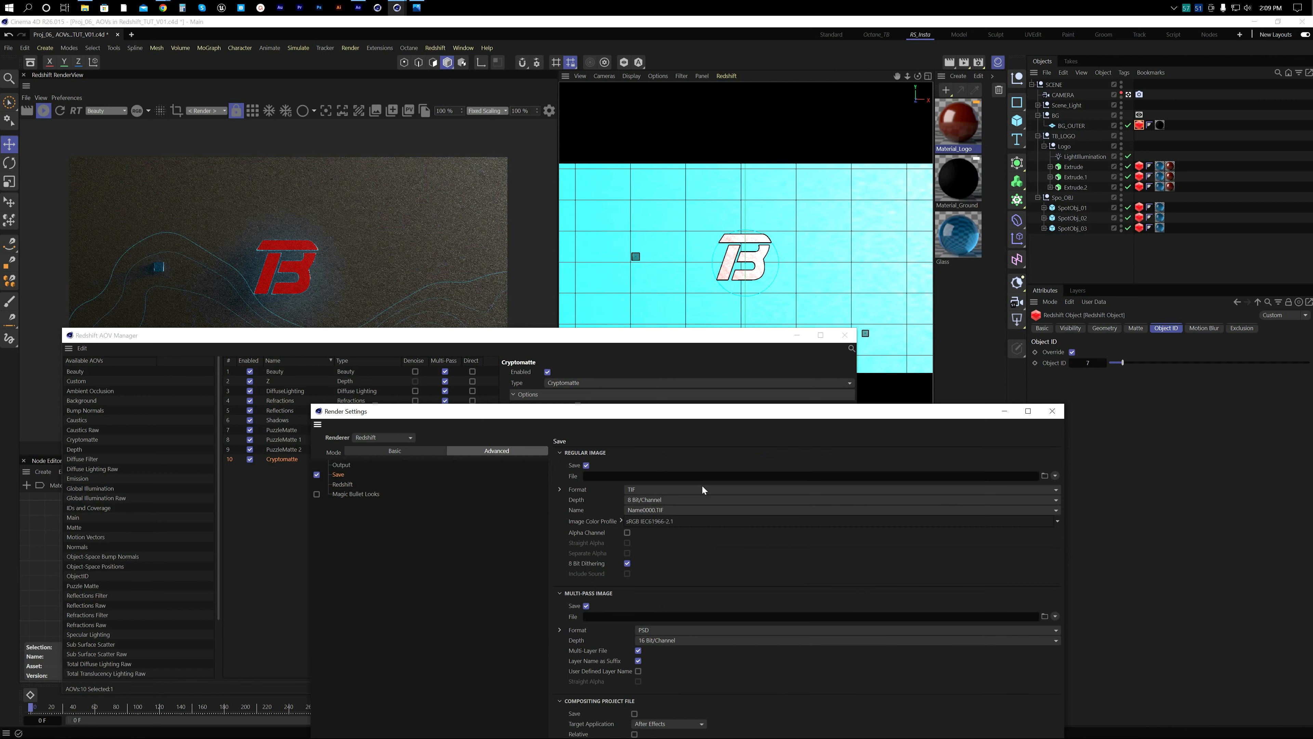
pyautogui.click(638, 489)
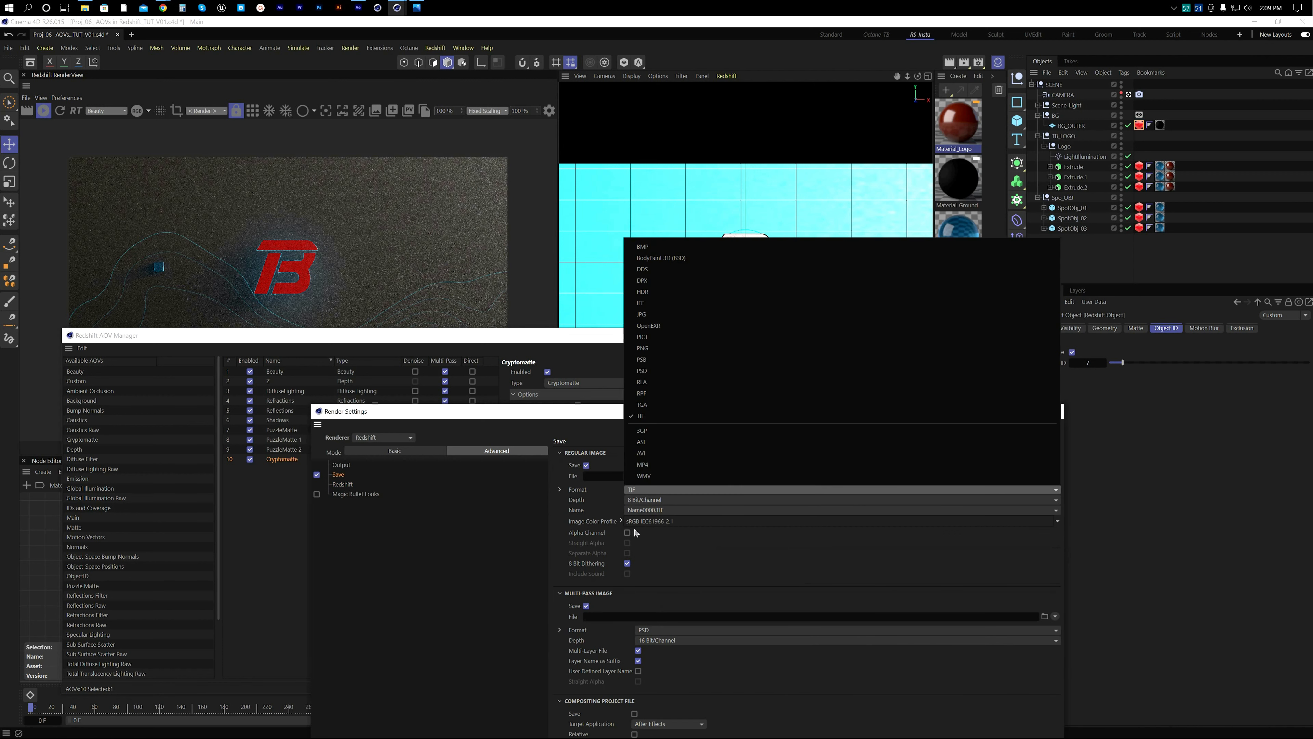
pyautogui.click(649, 348)
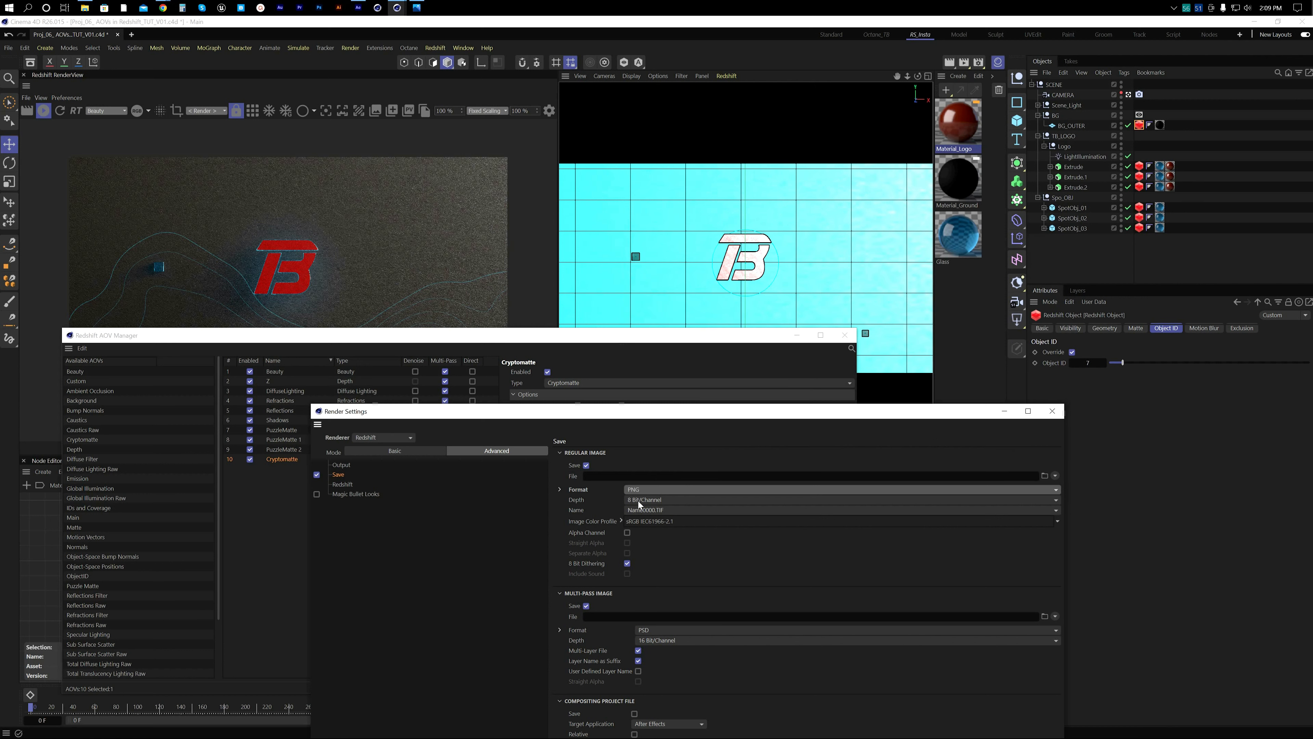
pyautogui.click(638, 501)
pyautogui.click(647, 519)
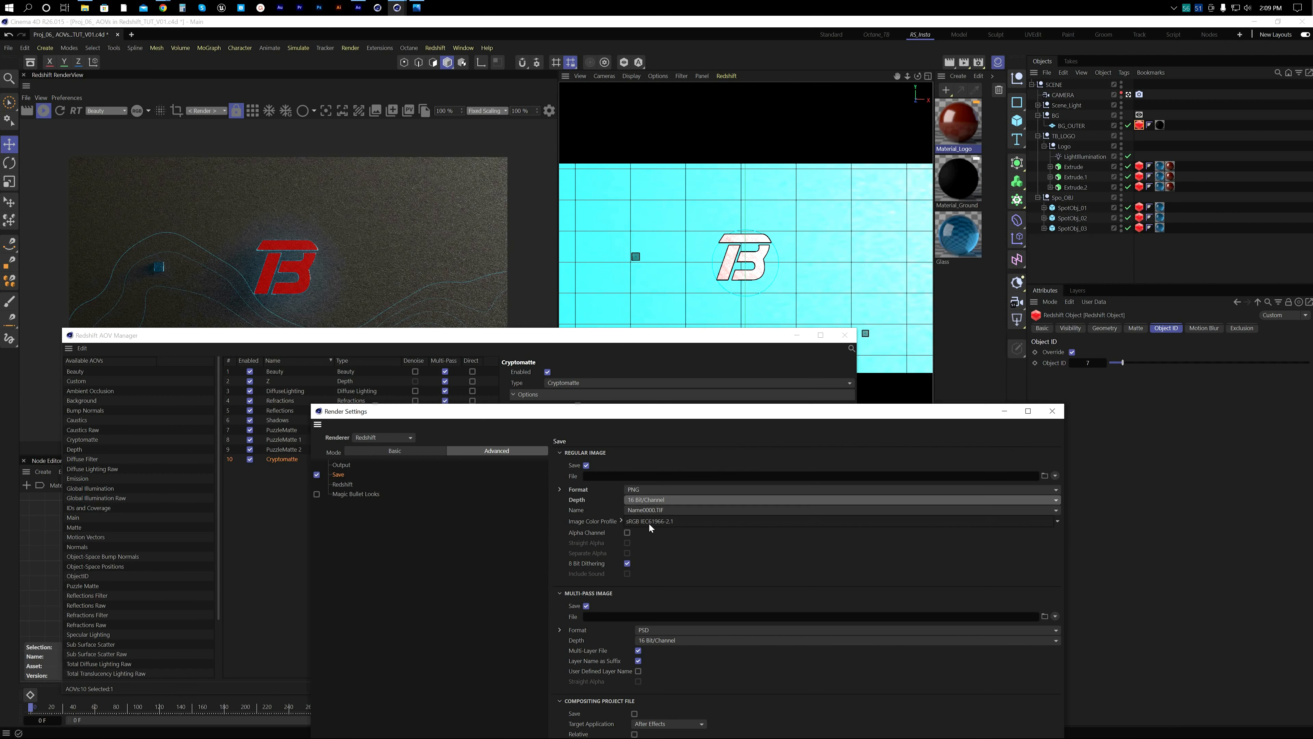
pyautogui.click(627, 532)
# Step: Create a new folder 02 inside Tuts and set the regular image's save file there as 02
pyautogui.click(1045, 476)
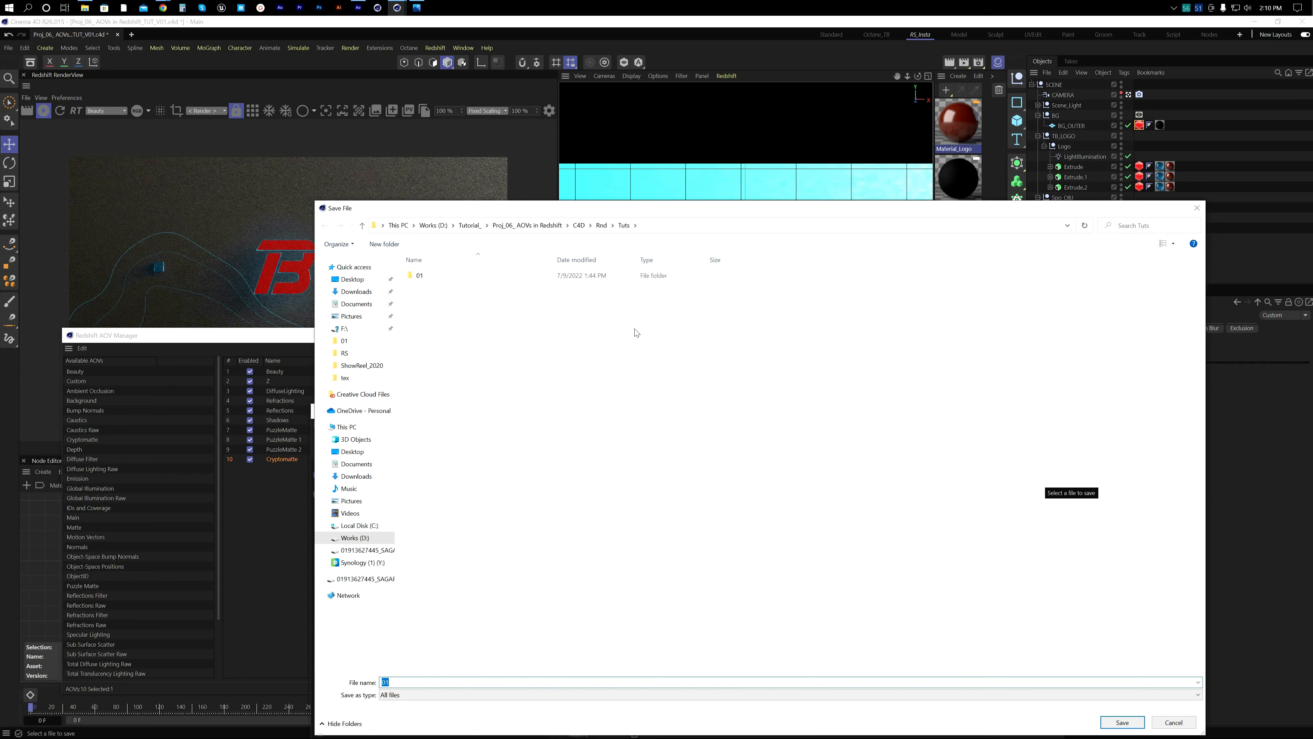
pyautogui.rightClick(413, 334)
pyautogui.moveTo(493, 447)
pyautogui.click(554, 450)
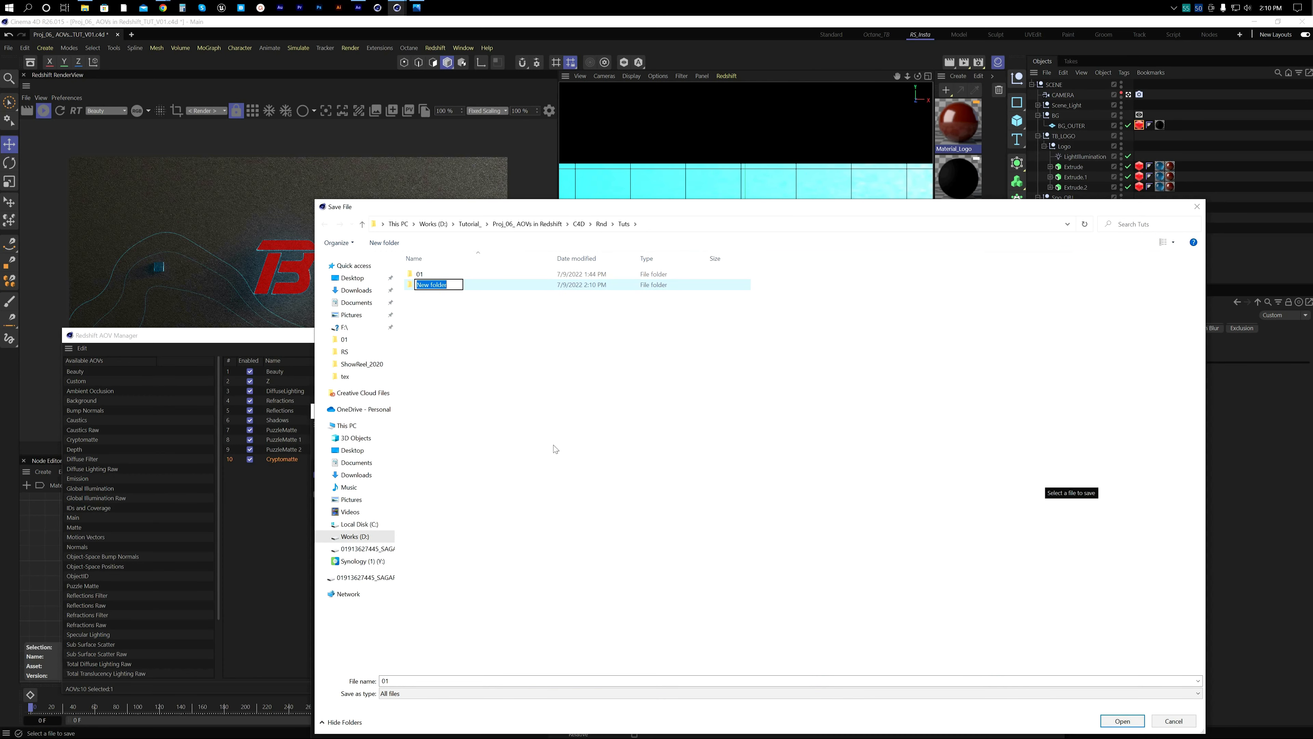
pyautogui.write('02')
pyautogui.press('Return')
pyautogui.press('Return')
pyautogui.doubleClick(393, 679)
pyautogui.write('02')
pyautogui.press('Return')
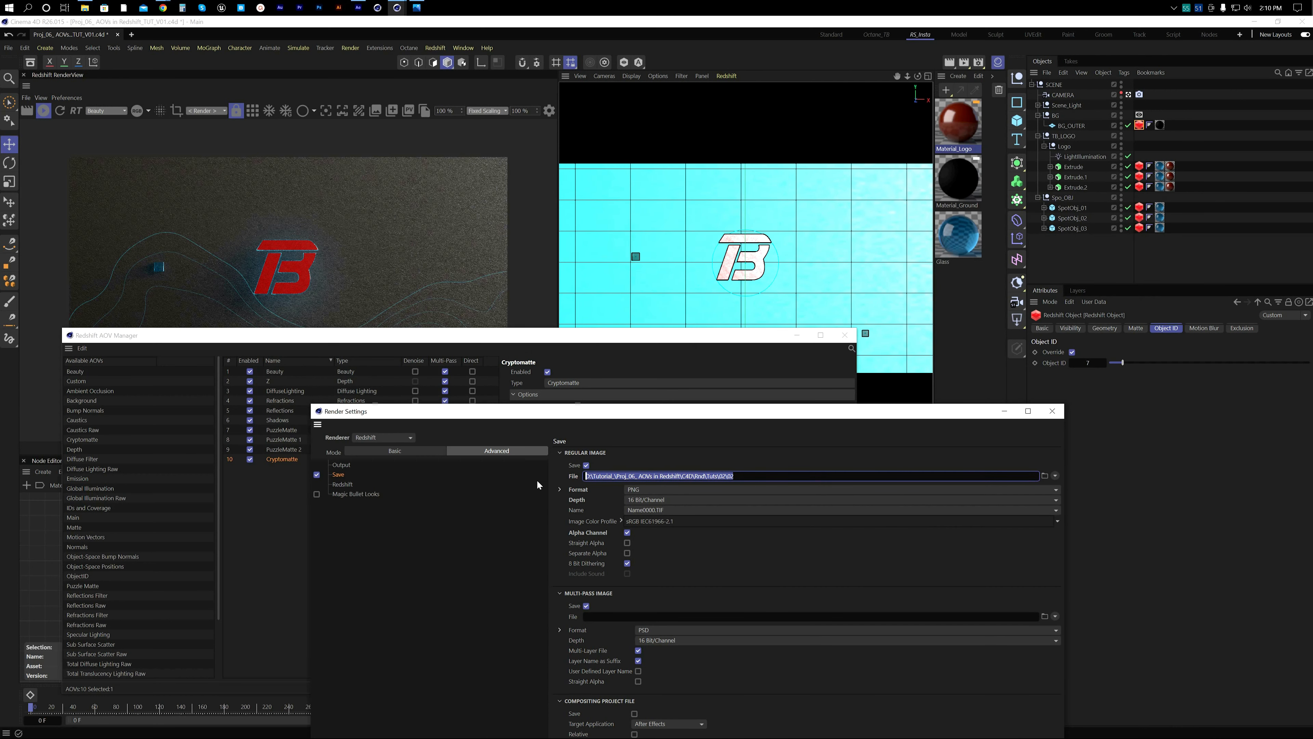
# Step: Set the multi-pass image format to OpenEXR, after trying PNG, with a depth of 32 Bit/Channel
pyautogui.click(646, 631)
pyautogui.click(671, 489)
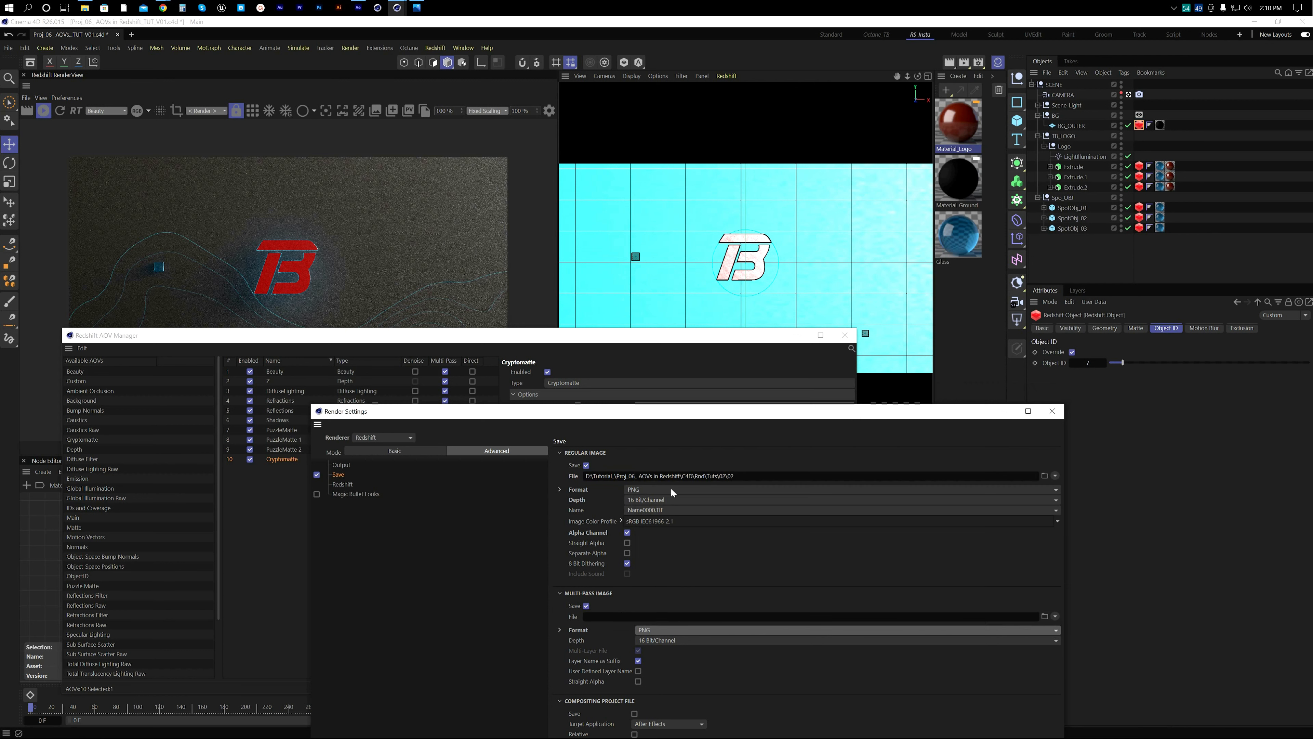
pyautogui.click(644, 631)
pyautogui.click(670, 470)
pyautogui.click(659, 640)
pyautogui.click(669, 663)
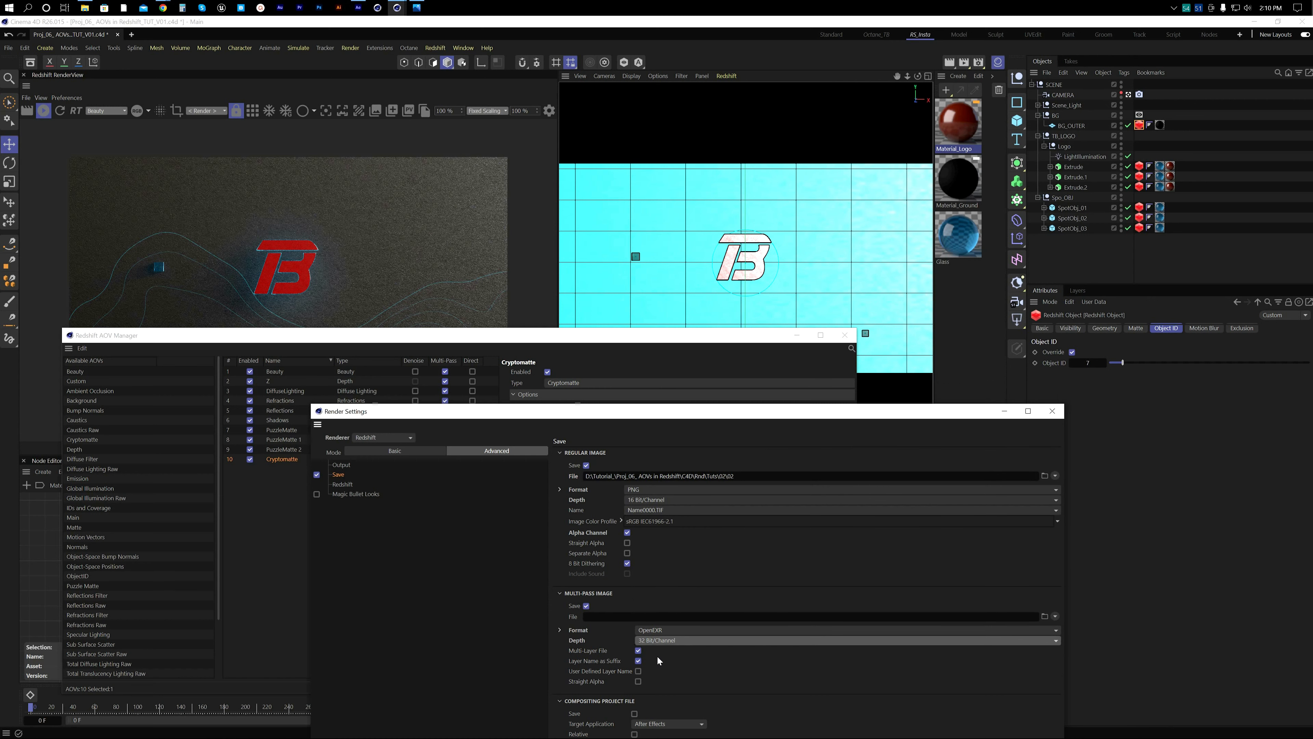
# Step: Set the multi-pass image file to D:\Tutorial_\Proj_06_ AOVs in Redshift\C4D\Rnd\Tuts\02\02 and disable Multi-Layer File
pyautogui.click(651, 617)
pyautogui.write('D:\\Tutorial_\\Proj_06_ AOVs in Redshift\\C4D\\Rnd\\Tuts\\02\\02')
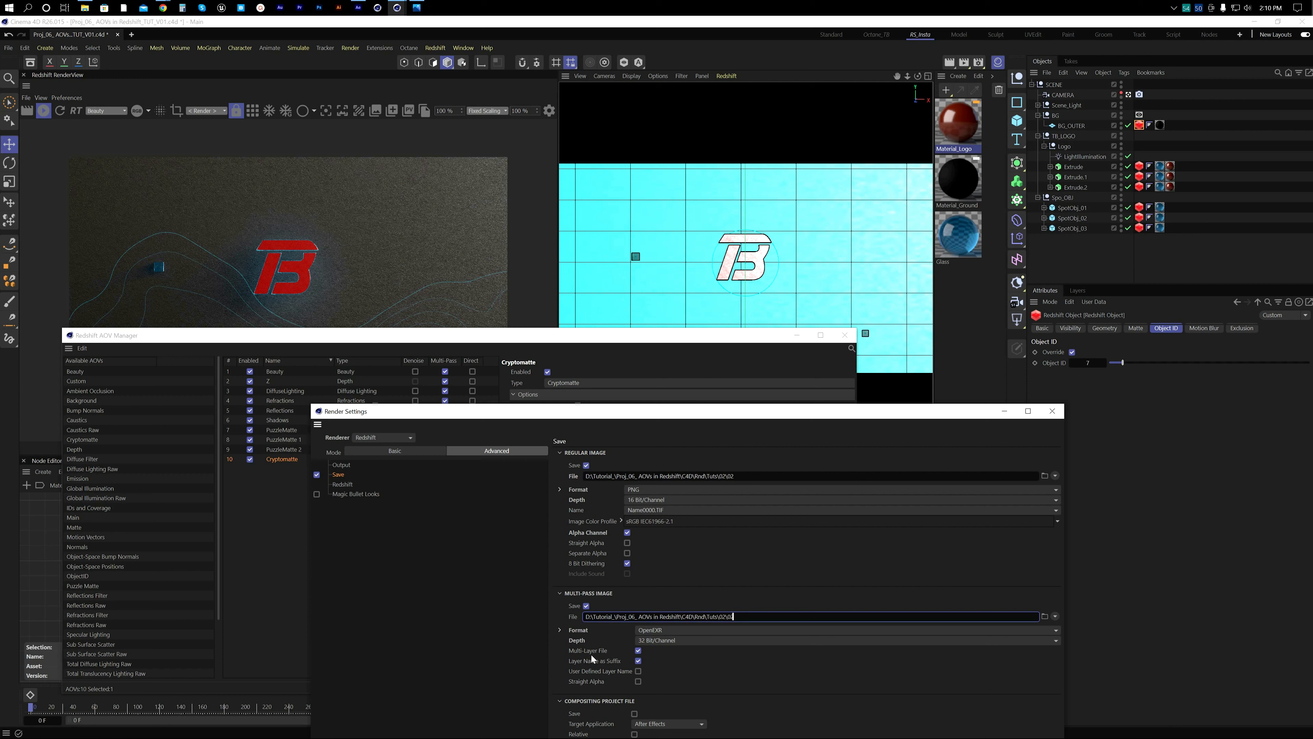
pyautogui.click(638, 650)
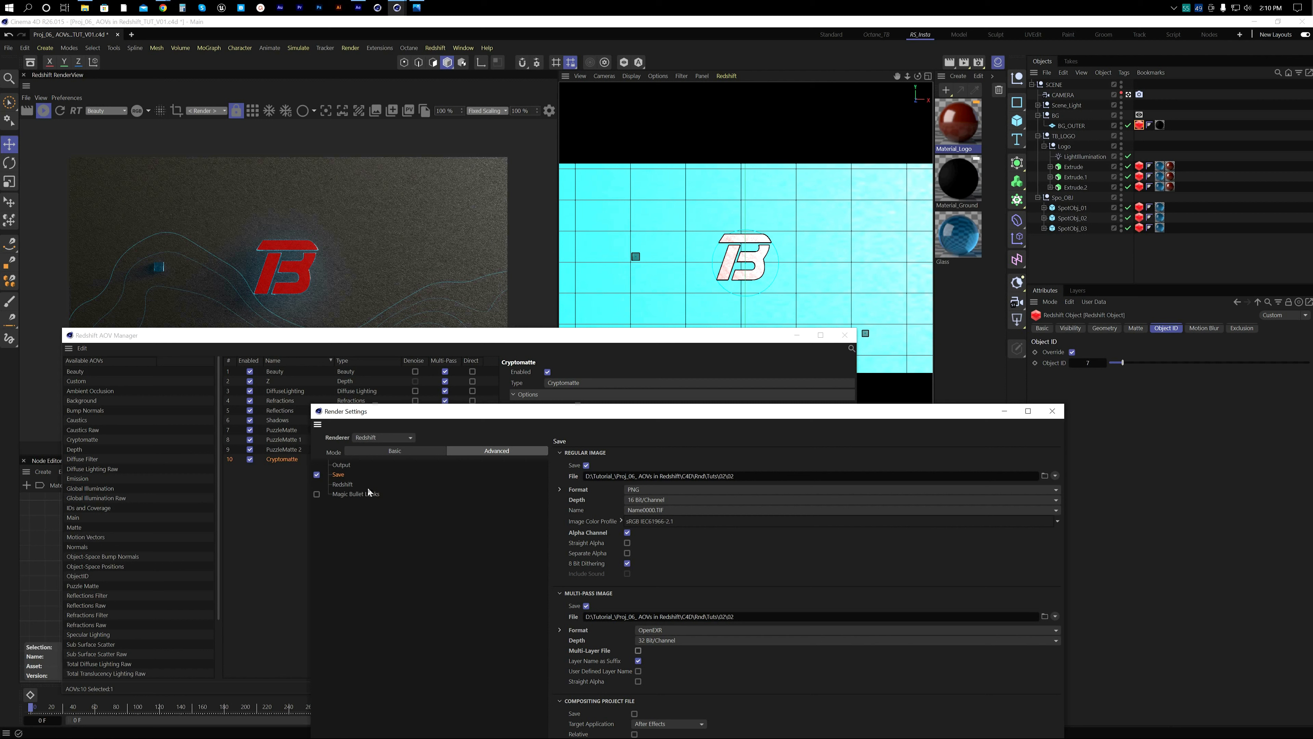
# Step: Set the Redshift AOV base filename to 02 inside a new folder RS created in Tuts\02
pyautogui.click(350, 484)
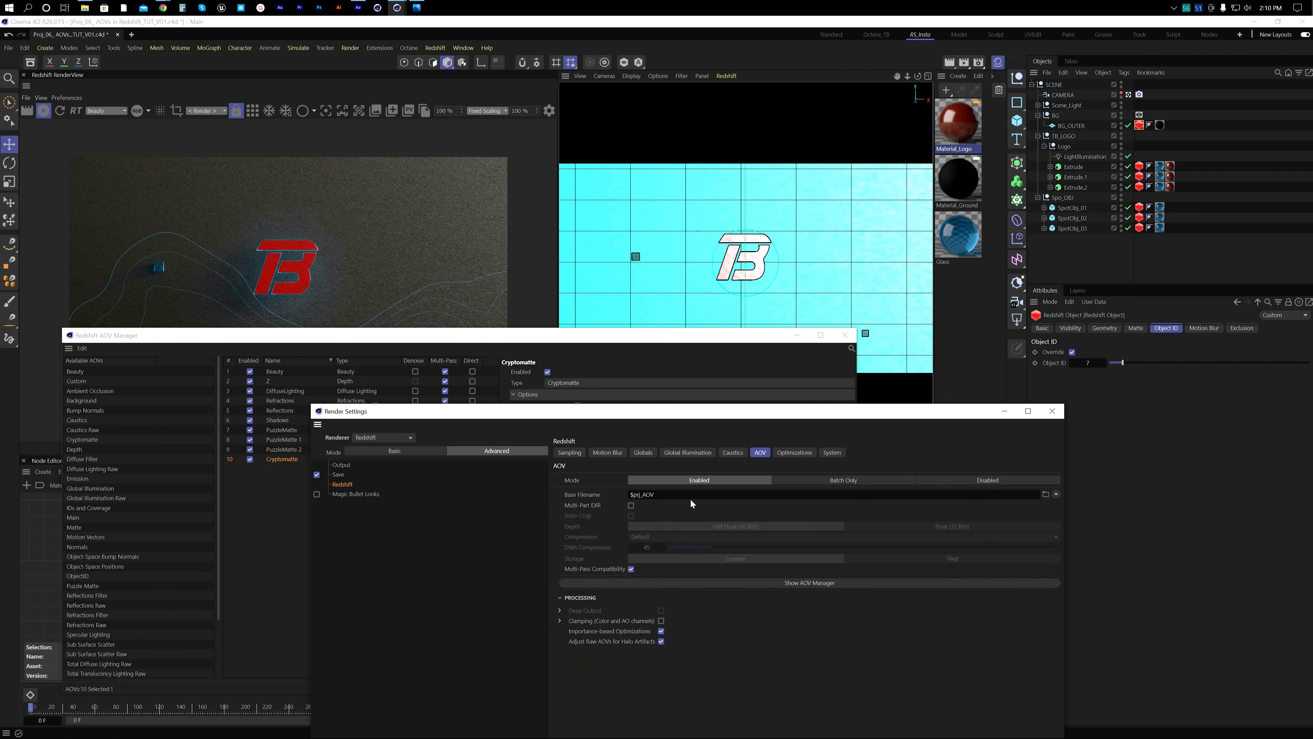
pyautogui.moveTo(692, 495); pyautogui.dragTo(497, 493)
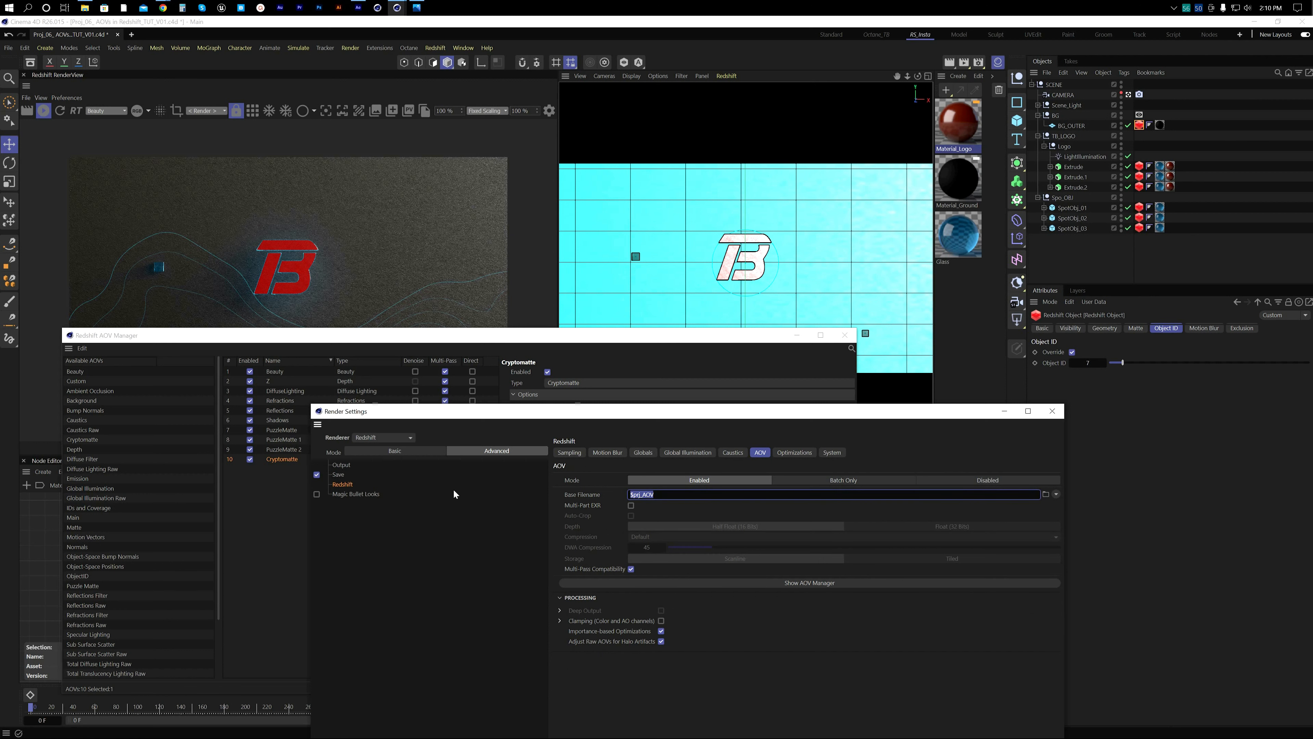
pyautogui.write('D:\\Tutorial_\\Proj_06_ AOVs in Redshift\\C4D\\Rnd\\Tuts\\02\\02')
pyautogui.click(1045, 493)
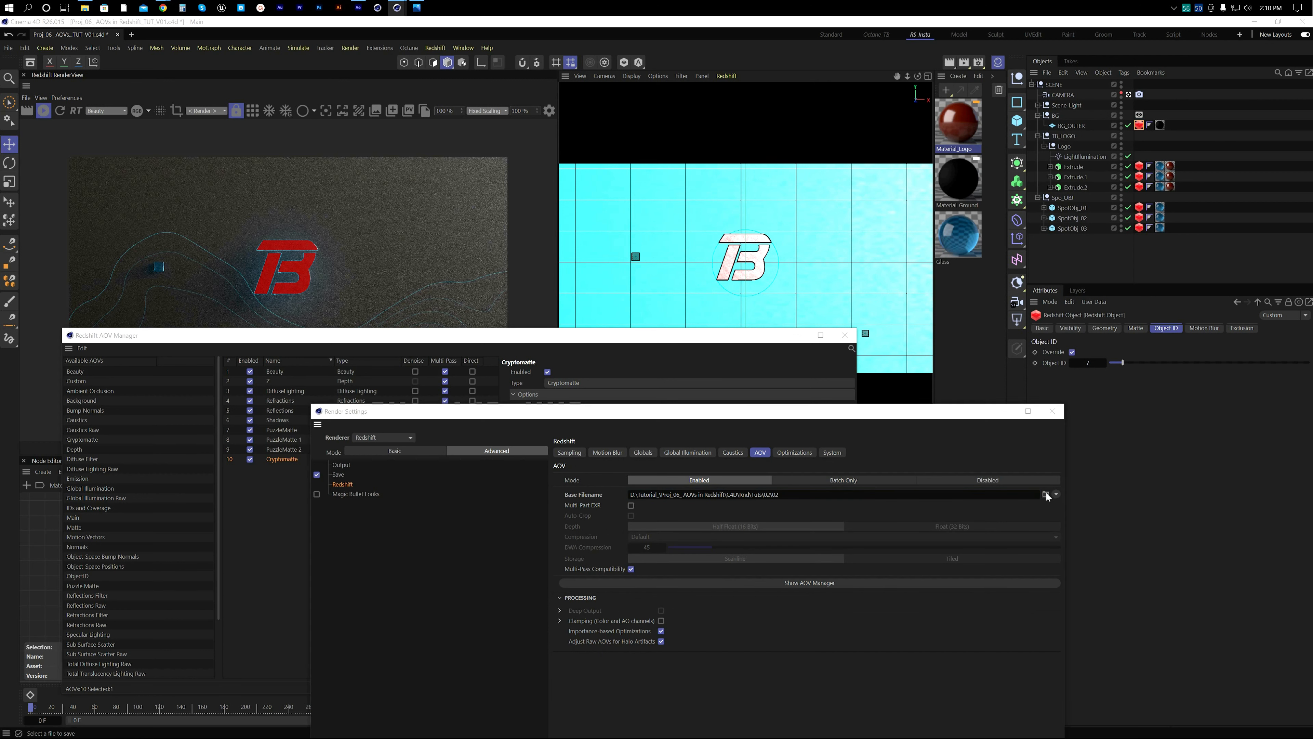
pyautogui.rightClick(444, 347)
pyautogui.moveTo(470, 454)
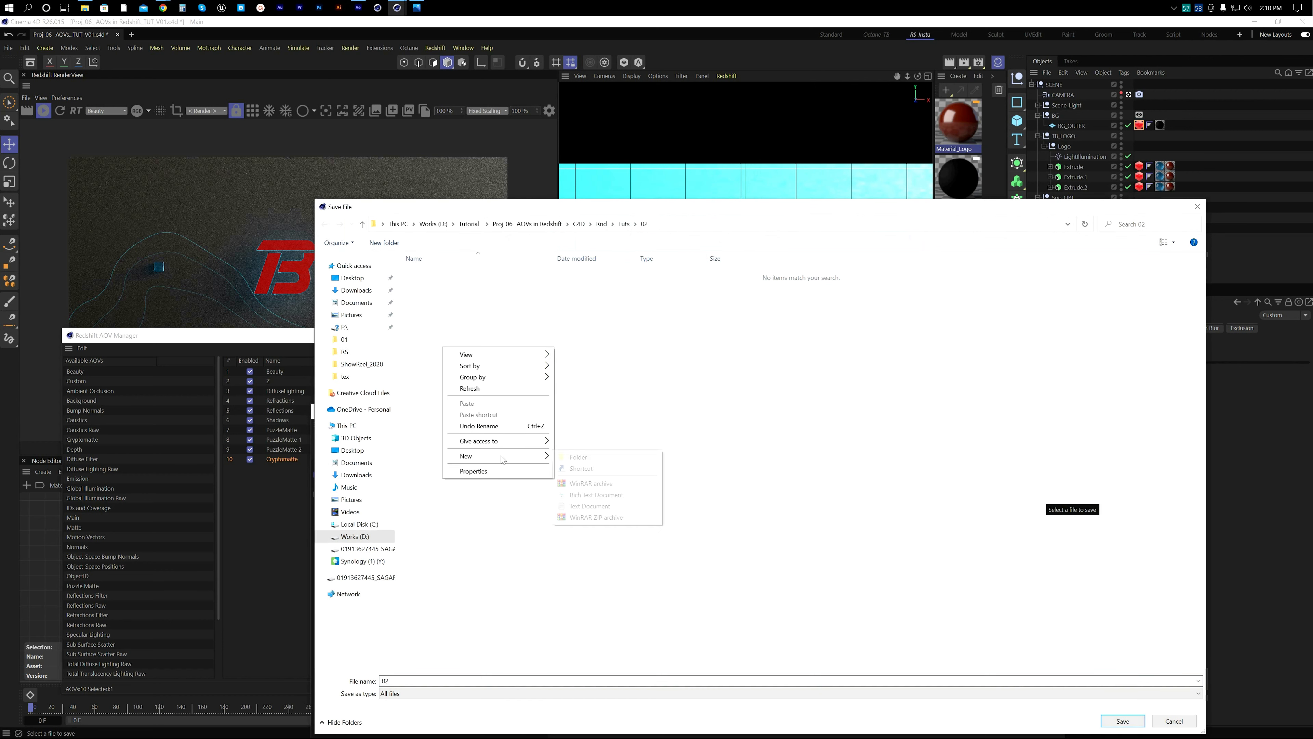
pyautogui.click(595, 456)
pyautogui.write('RS')
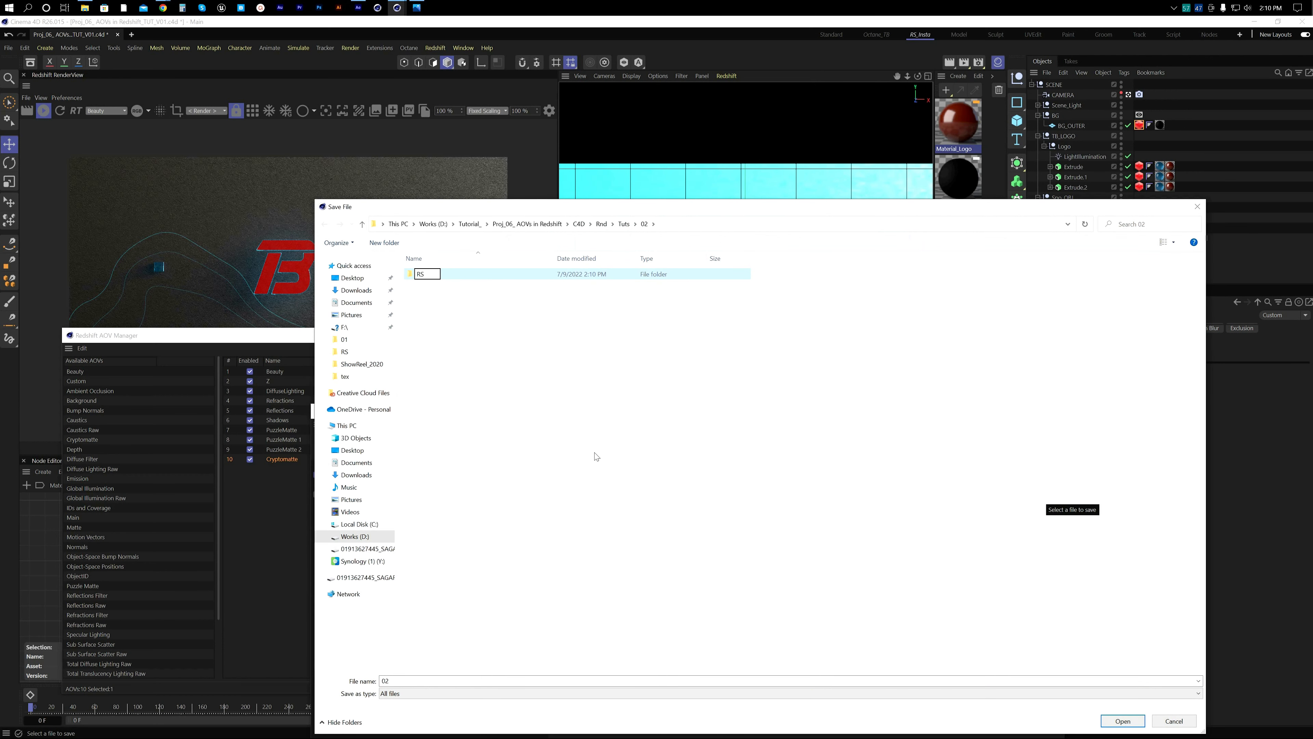
pyautogui.press('Return')
pyautogui.press('Return')
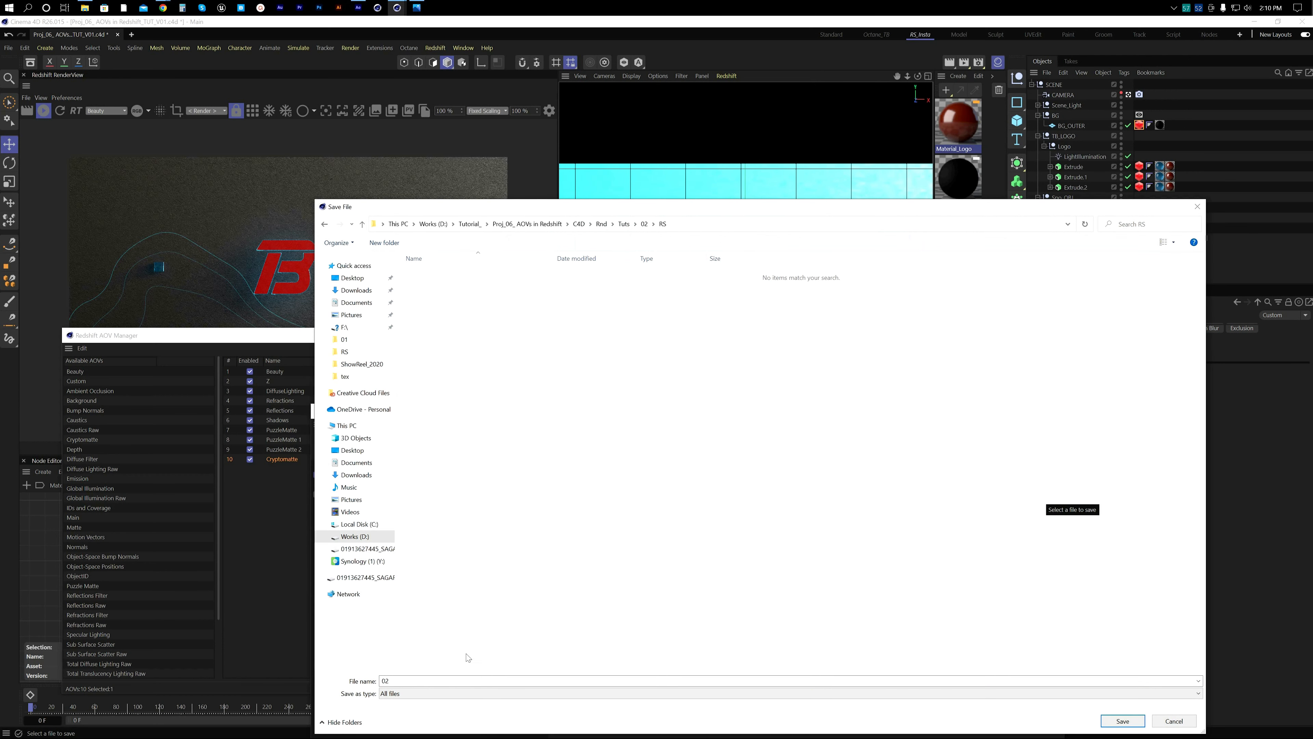
pyautogui.click(1127, 723)
# Step: Create a new folder Pass inside Tuts\02 and set the multi-pass image's save file there as 02
pyautogui.click(337, 474)
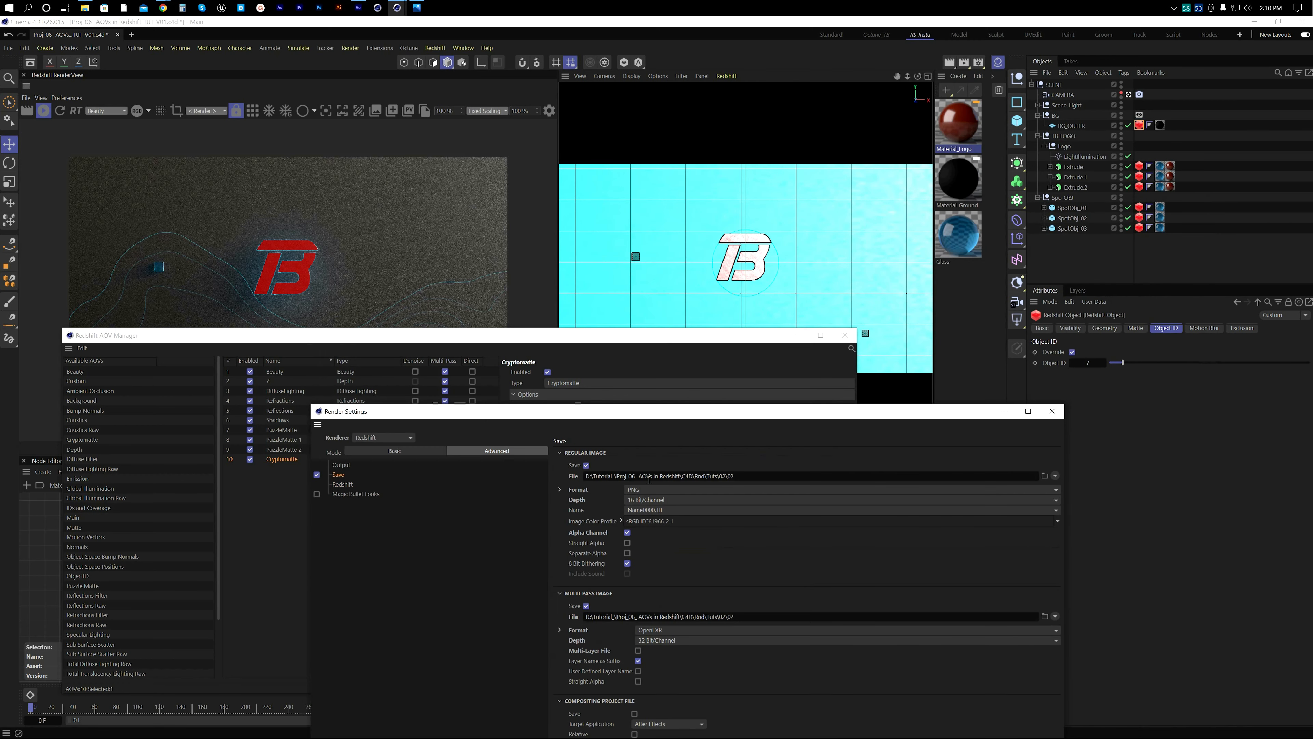
pyautogui.click(1045, 616)
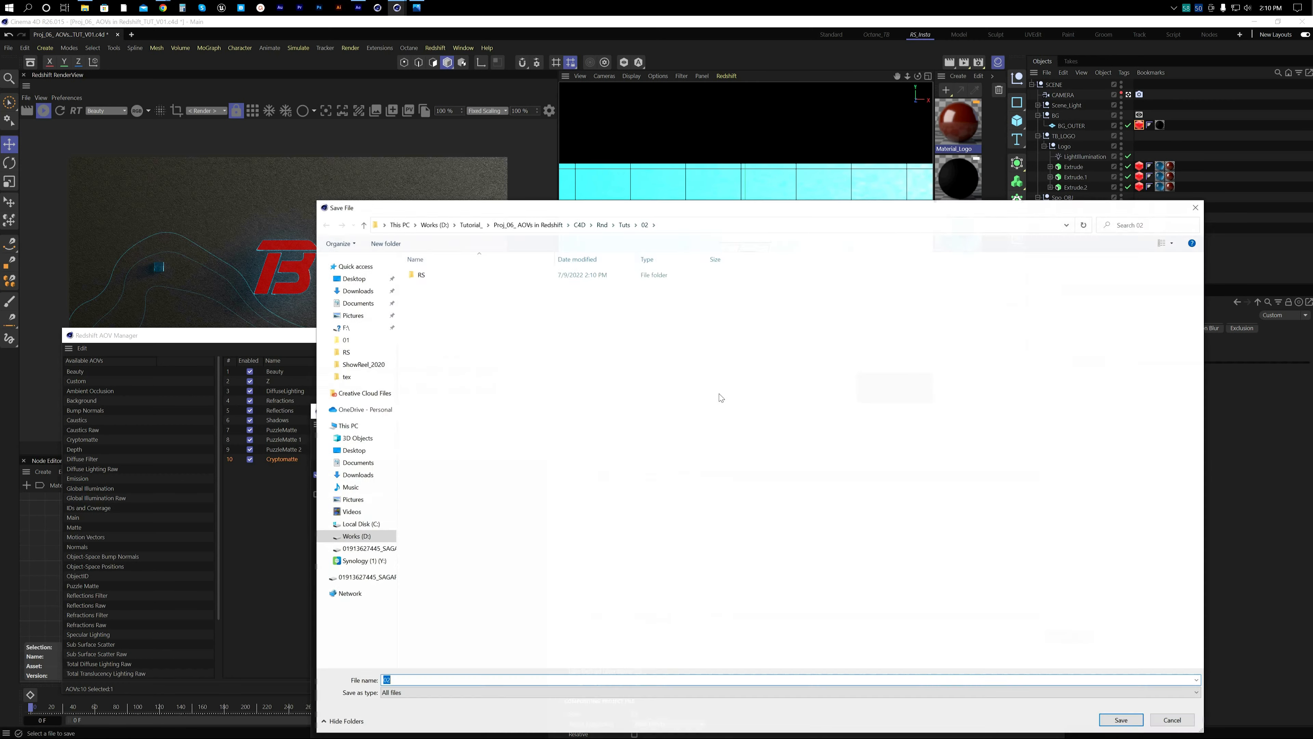
pyautogui.rightClick(545, 364)
pyautogui.moveTo(583, 472)
pyautogui.click(681, 473)
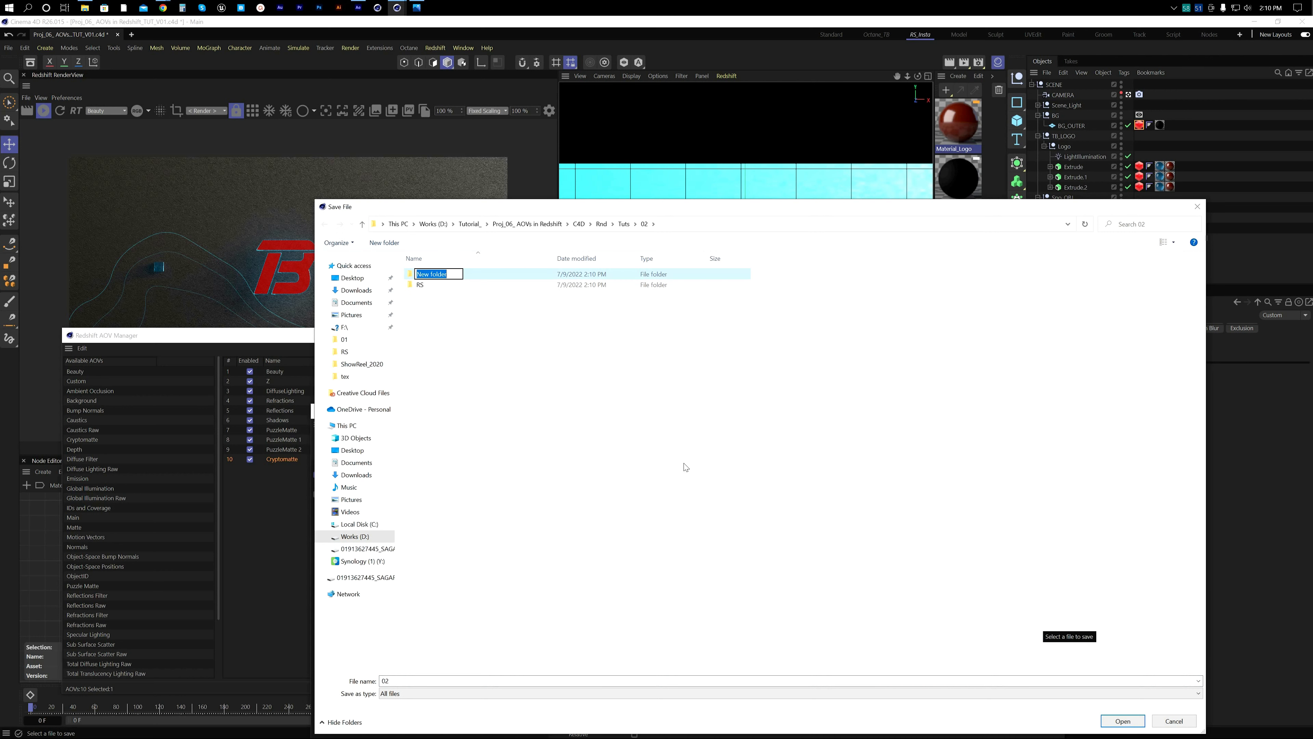
pyautogui.write('Pass')
pyautogui.press('Return')
pyautogui.press('Return')
pyautogui.click(1123, 720)
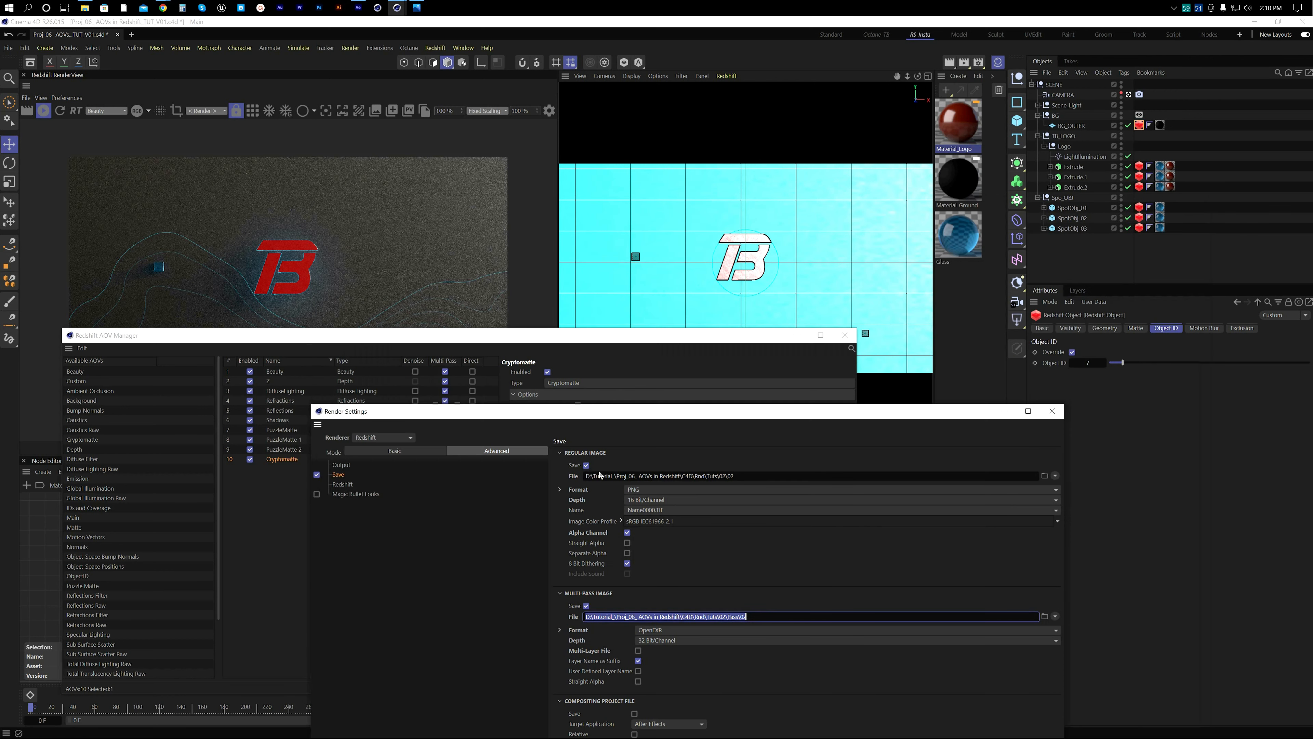
# Step: Set the Cryptomatte AOV's direct output path to D:\Tutorial_\Proj_06_ AOVs in Redshift\C4D\Rnd\Tuts\02\02_OB
pyautogui.click(343, 485)
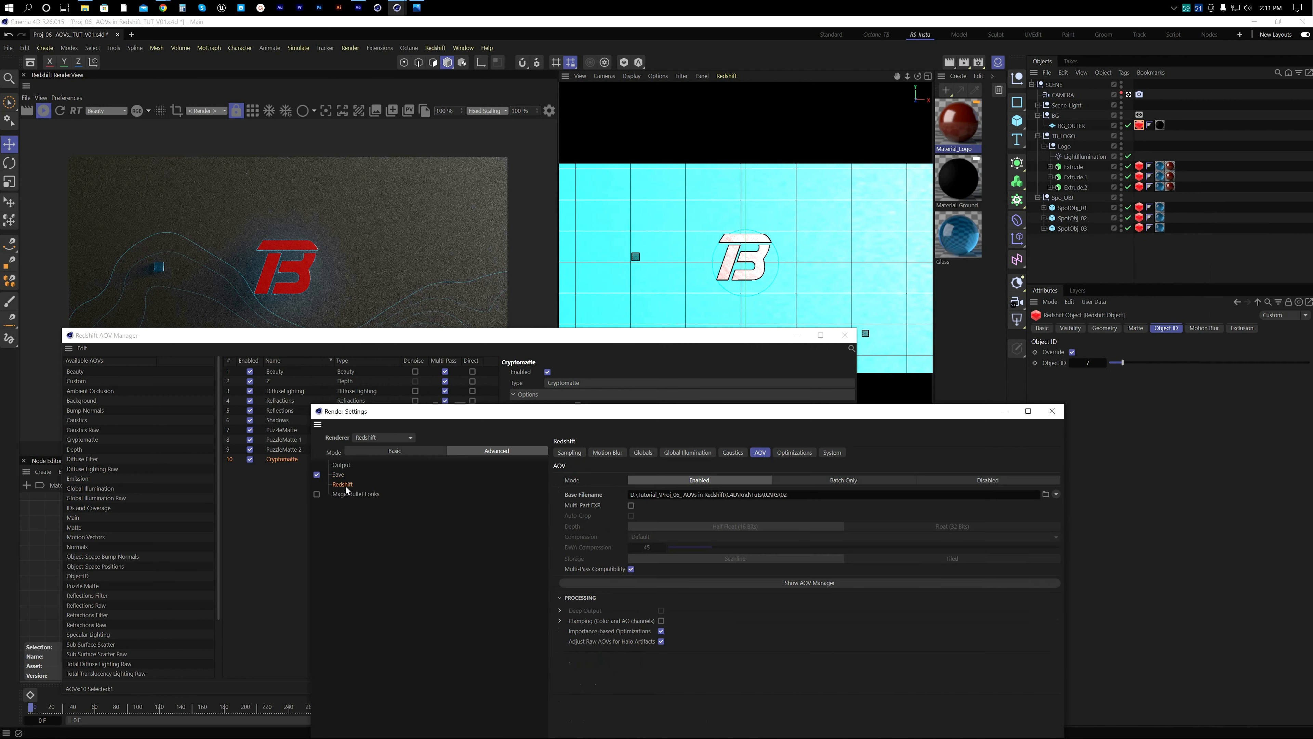
pyautogui.click(791, 584)
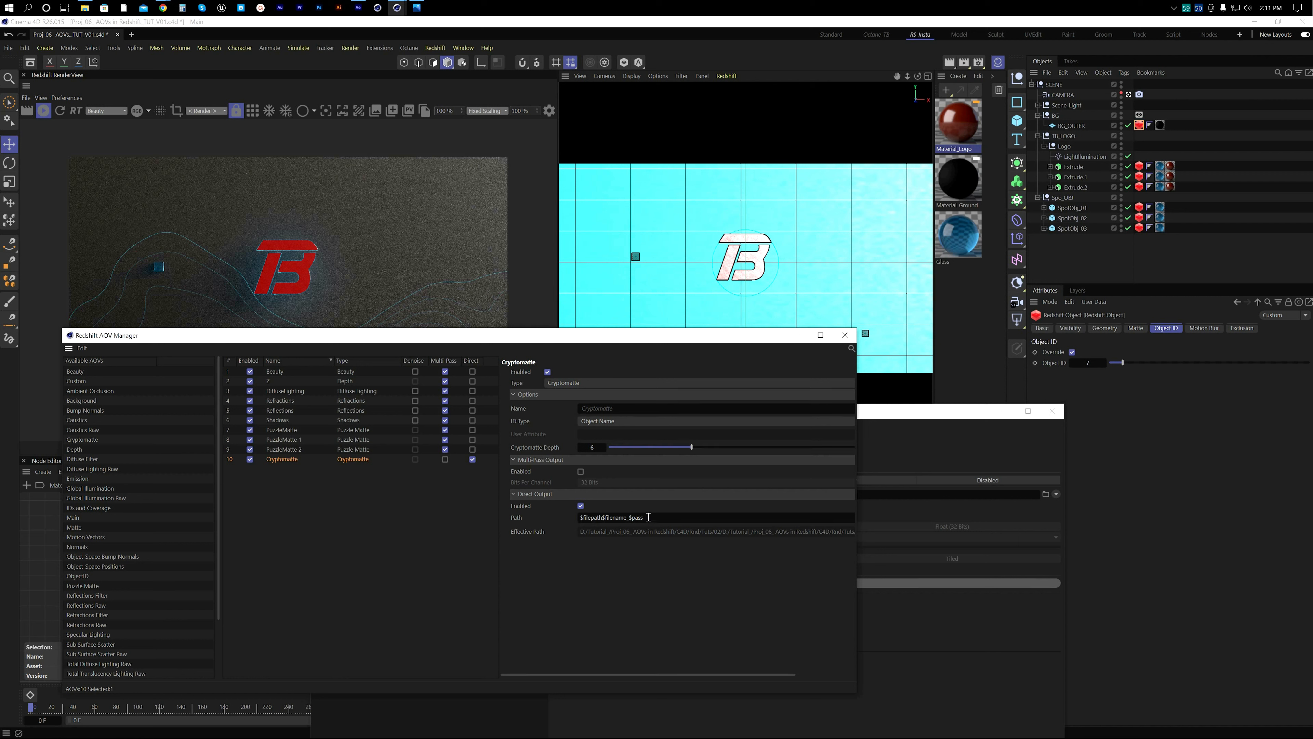
pyautogui.moveTo(648, 517); pyautogui.dragTo(449, 517)
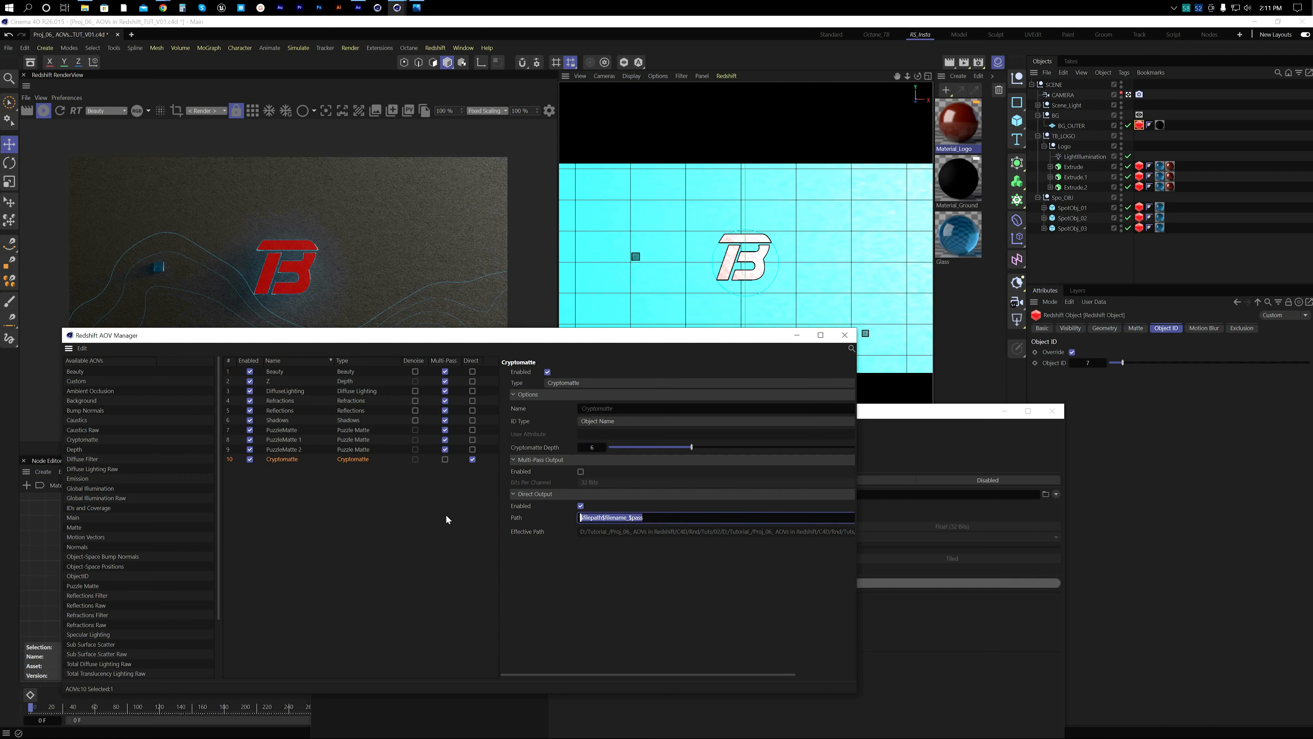
pyautogui.write('D:\\Tutorial_\\Proj_06_ AOVs in Redshift\\C4D\\Rnd\\Tuts\\02\\02')
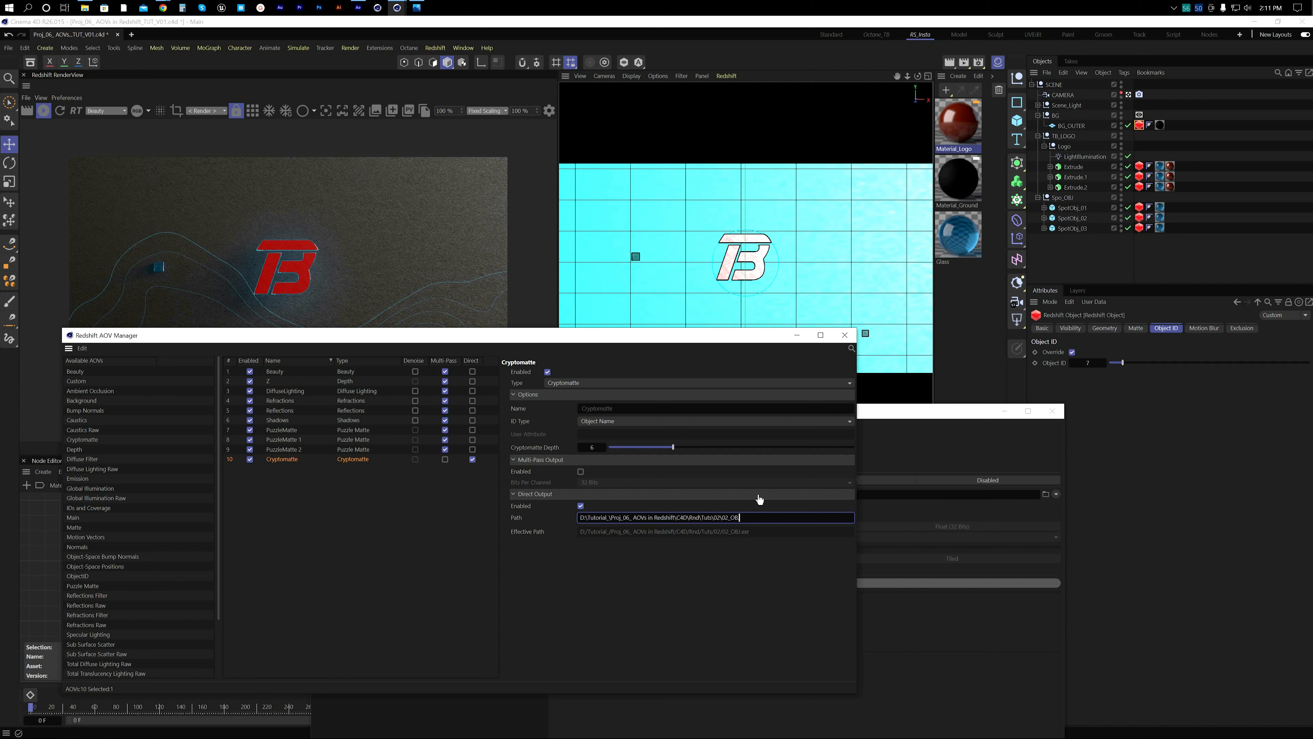
pyautogui.click(328, 519)
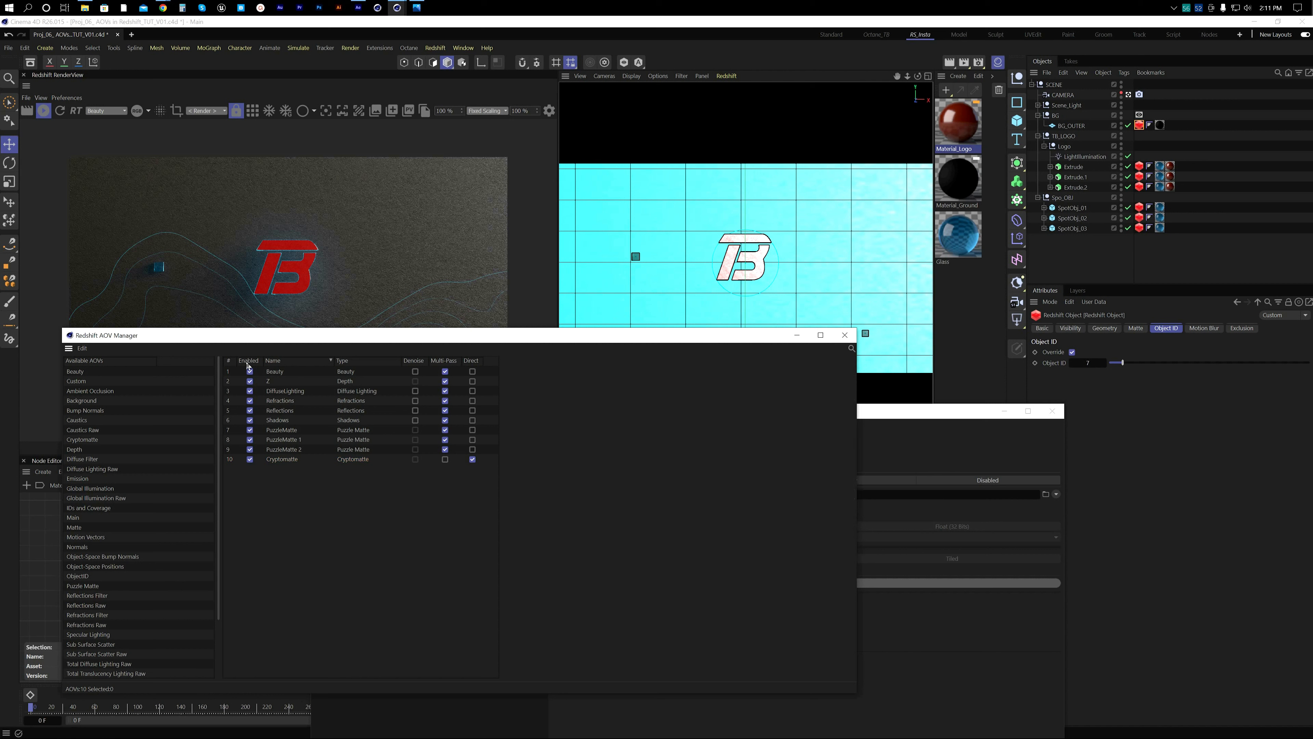
# Step: Close the AOV Manager and the Render Settings, and save the project
pyautogui.hotkey('ctrl', 'a')
pyautogui.click(292, 462)
pyautogui.click(305, 498)
pyautogui.click(844, 335)
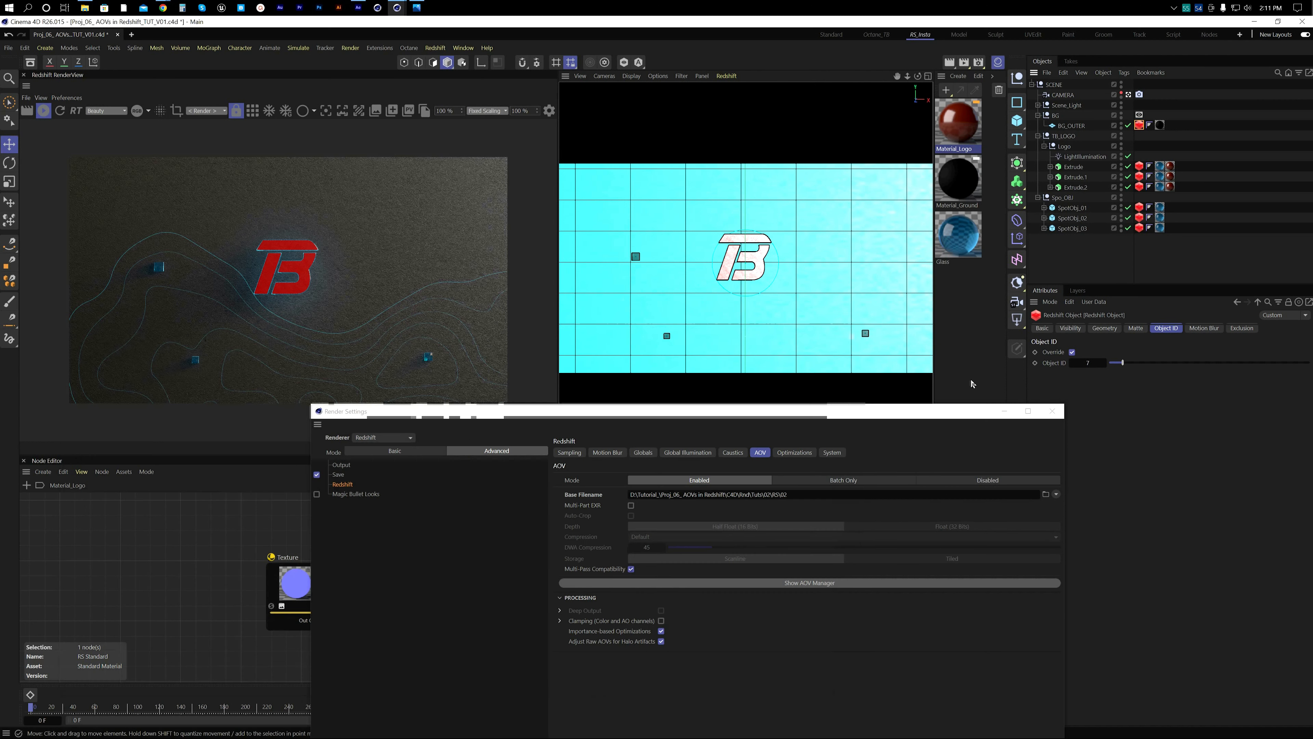
pyautogui.click(1052, 411)
pyautogui.click(304, 516)
pyautogui.hotkey('ctrl', 's')
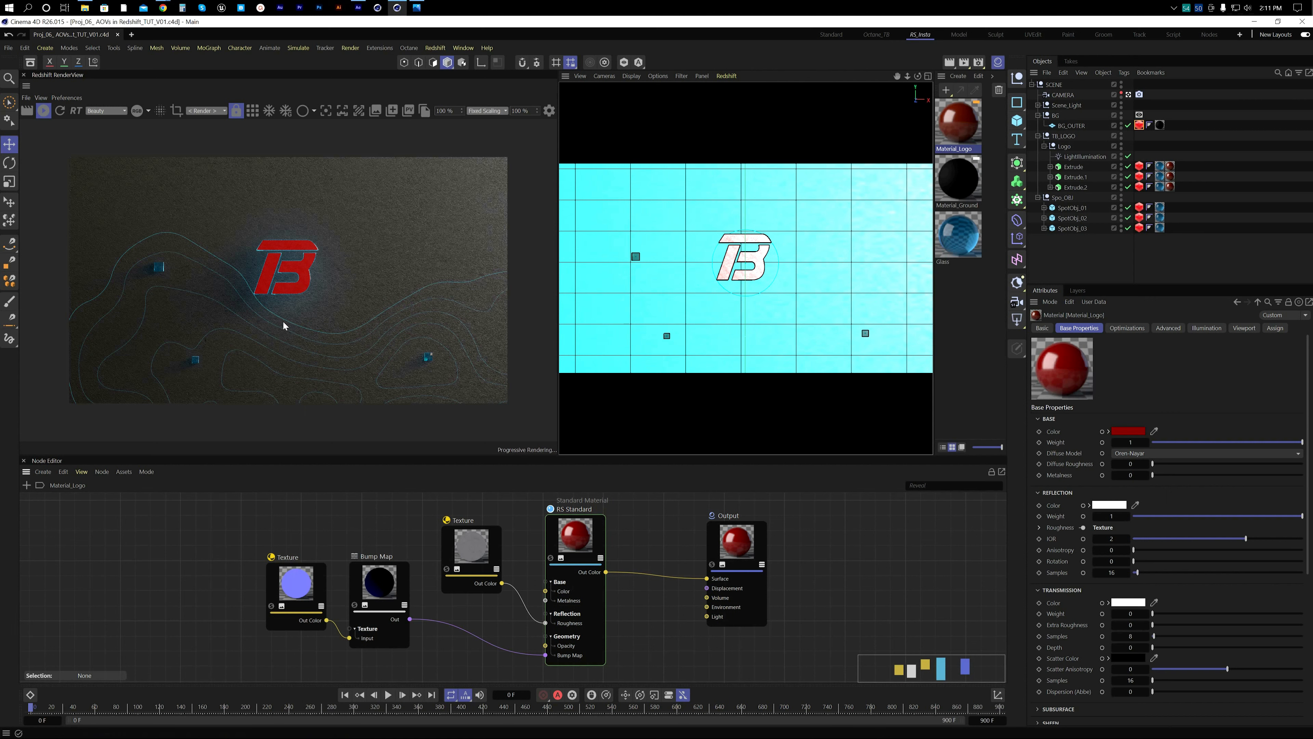
# Step: Maximize the Material_Ground node graph and spread out its Bump, Texture, Ramp, upper RS Standard, Material Blender and Store Color To AOV nodes
pyautogui.click(958, 179)
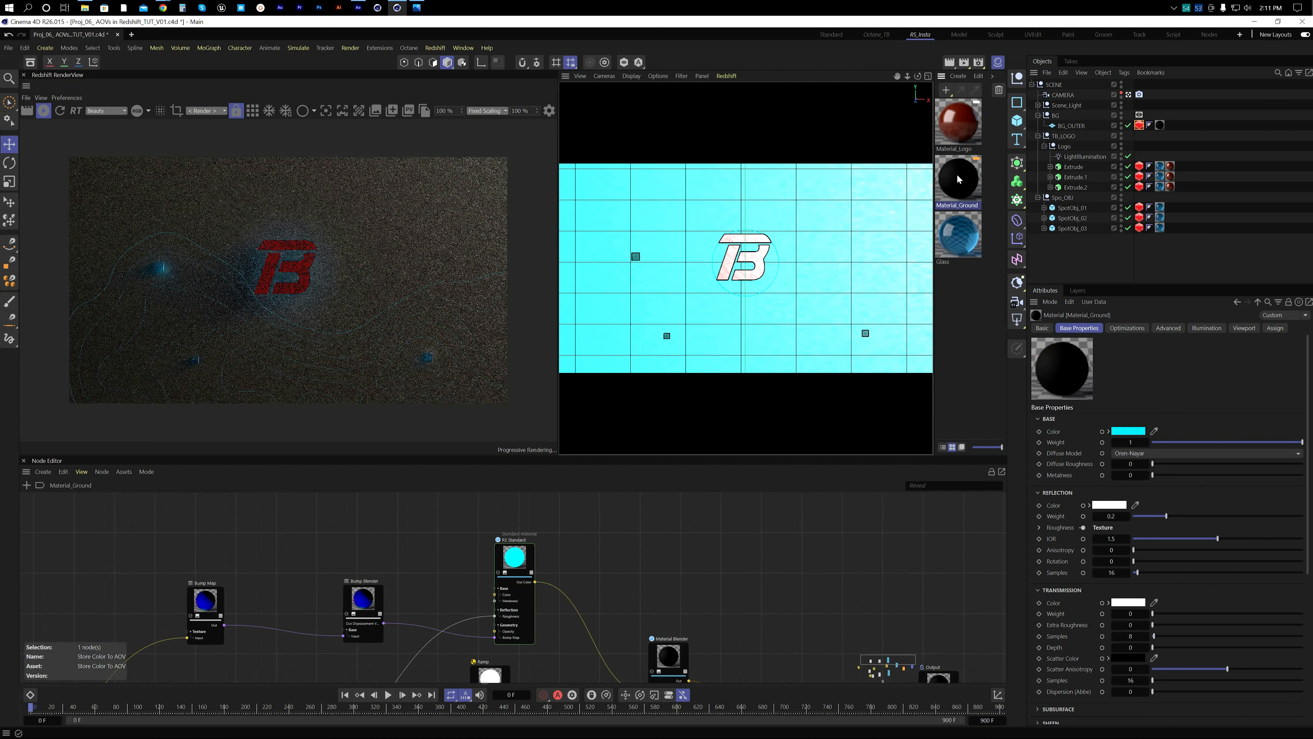
pyautogui.hotkey('ctrl', 'Tab')
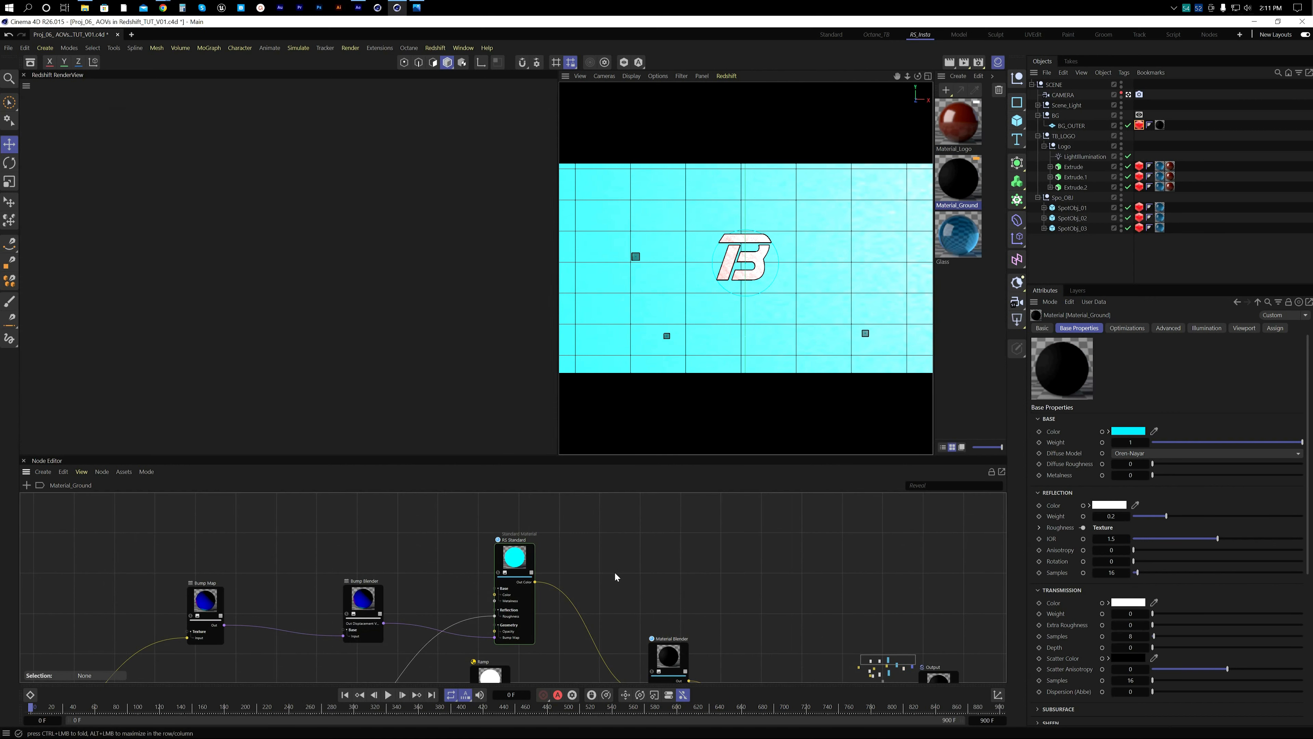
pyautogui.moveTo(512, 308); pyautogui.dragTo(717, 378, button='middle')
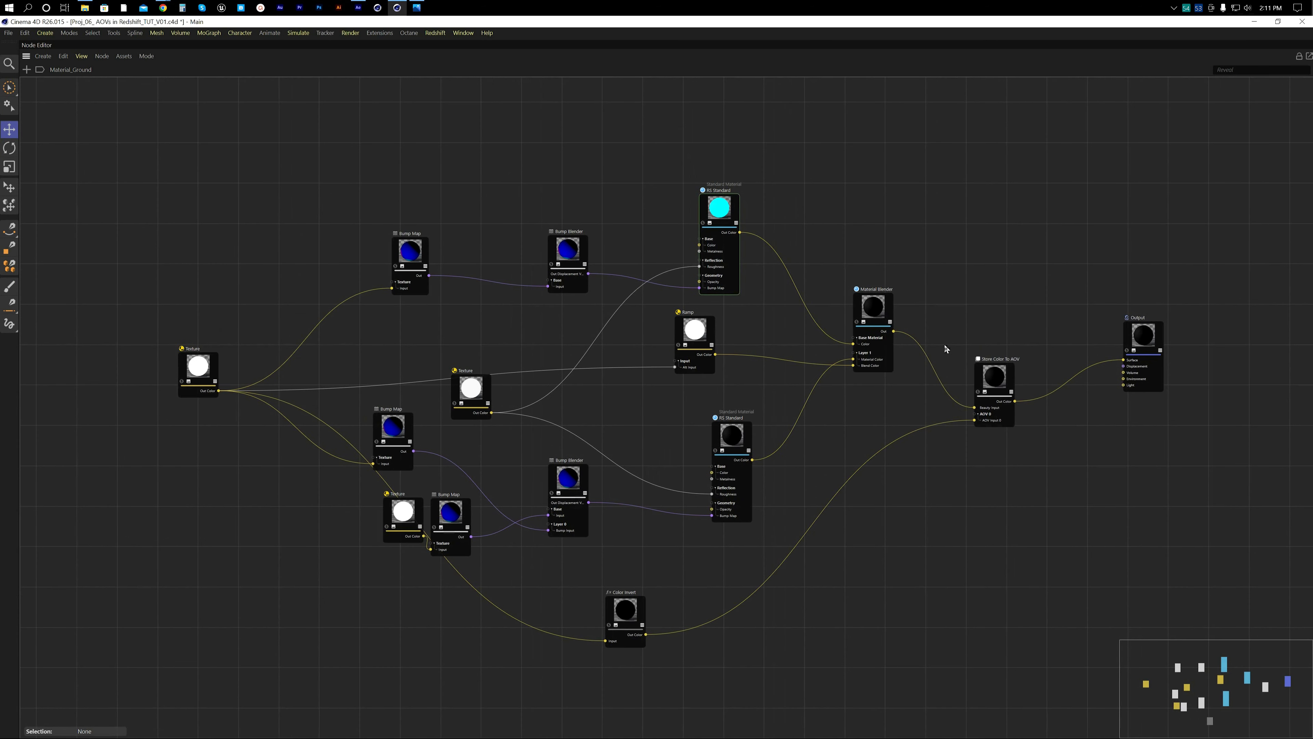
pyautogui.moveTo(1005, 367); pyautogui.dragTo(1005, 415)
pyautogui.moveTo(866, 304); pyautogui.dragTo(893, 278)
pyautogui.moveTo(720, 209); pyautogui.dragTo(724, 204)
pyautogui.moveTo(568, 249); pyautogui.dragTo(575, 207)
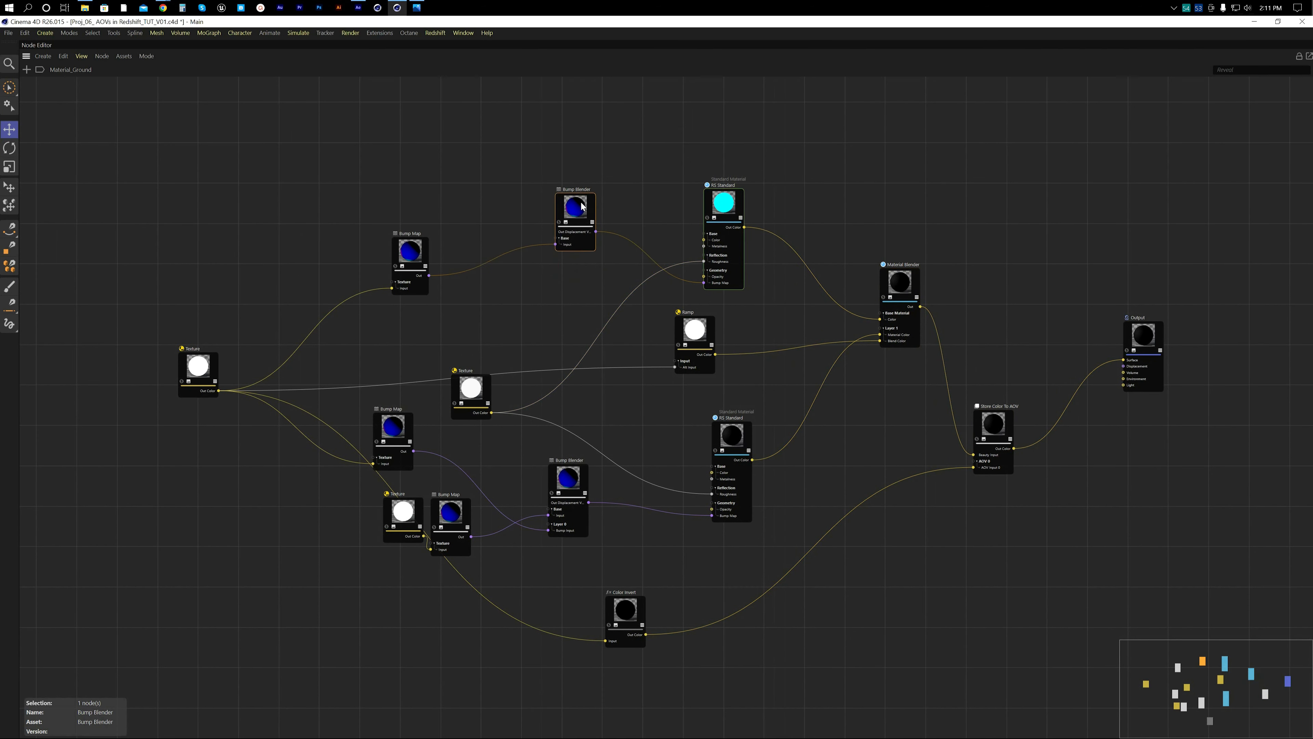
pyautogui.moveTo(422, 248); pyautogui.dragTo(432, 219)
pyautogui.moveTo(474, 403); pyautogui.dragTo(567, 365)
pyautogui.moveTo(688, 357); pyautogui.dragTo(692, 366)
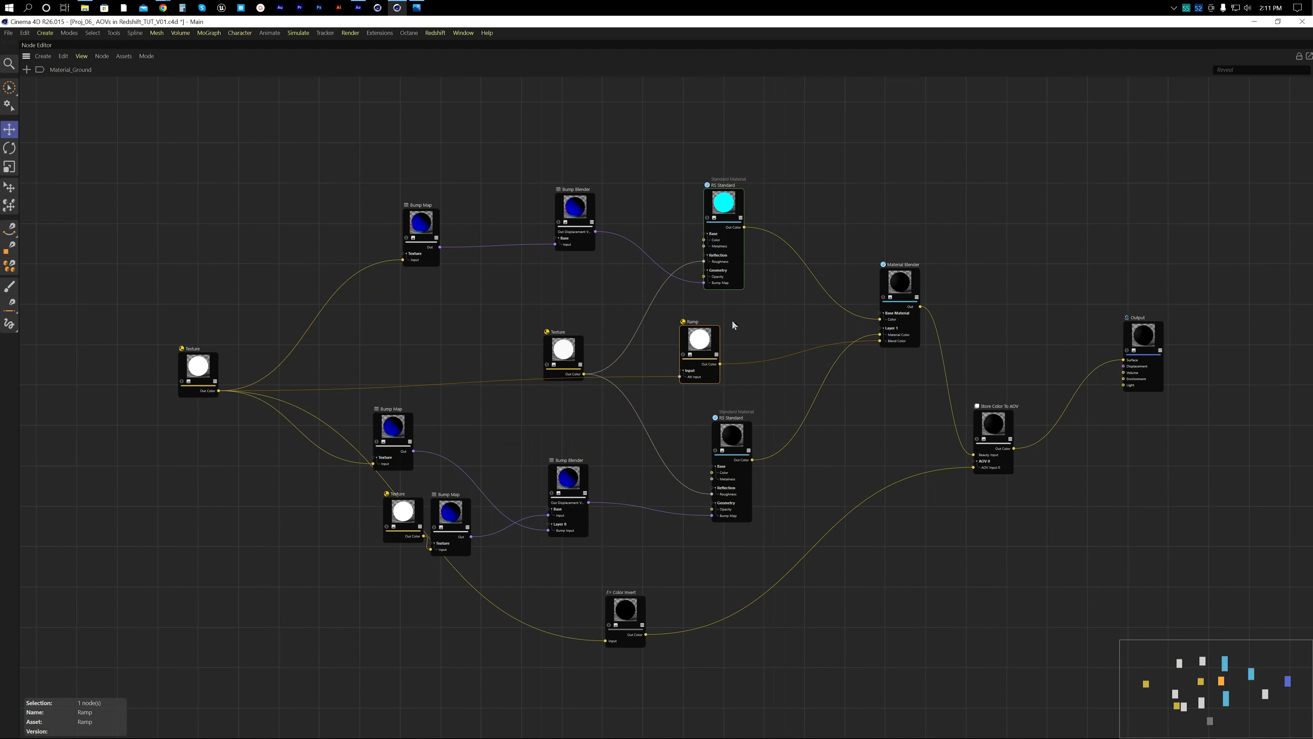
pyautogui.moveTo(905, 285); pyautogui.dragTo(924, 276)
# Step: Rearrange the lower Texture, Bump Map and Bump Blender nodes toward the lower RS Standard, and move the Color Invert node aside
pyautogui.moveTo(336, 164); pyautogui.dragTo(772, 238)
pyautogui.click(714, 444)
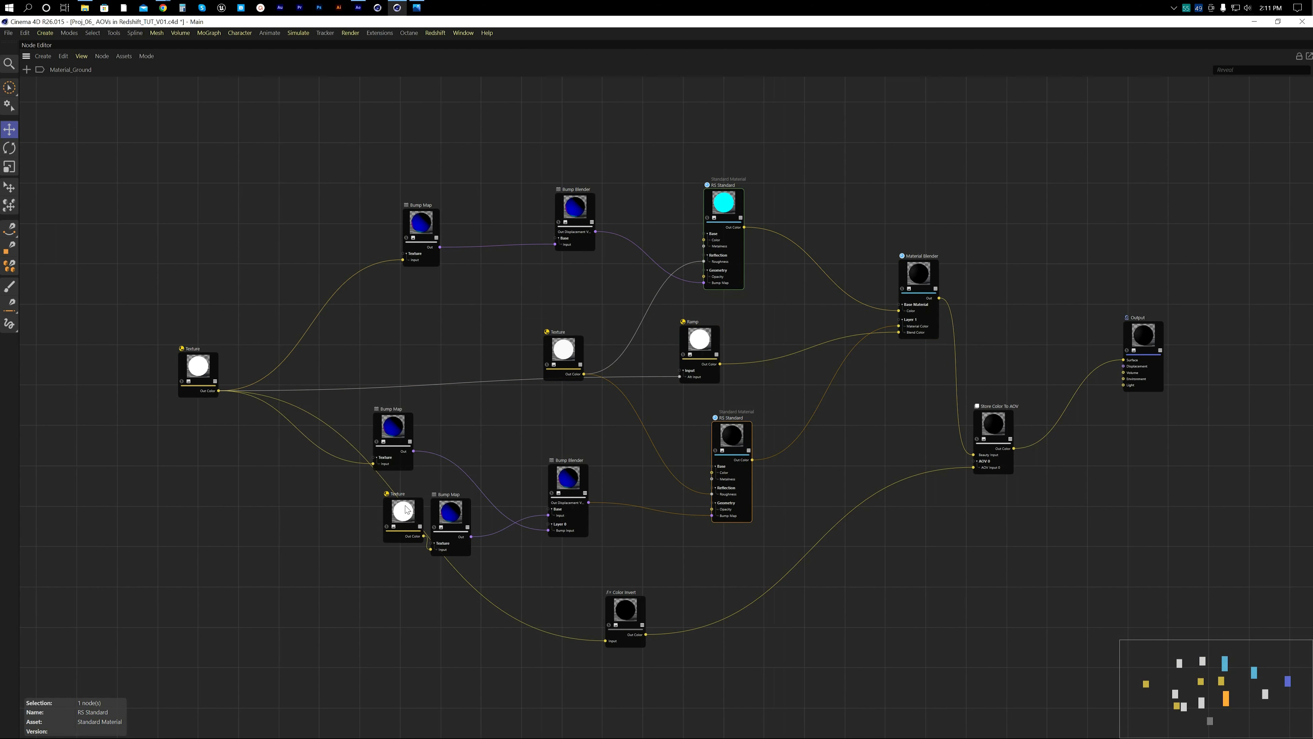
pyautogui.moveTo(406, 510); pyautogui.dragTo(637, 452)
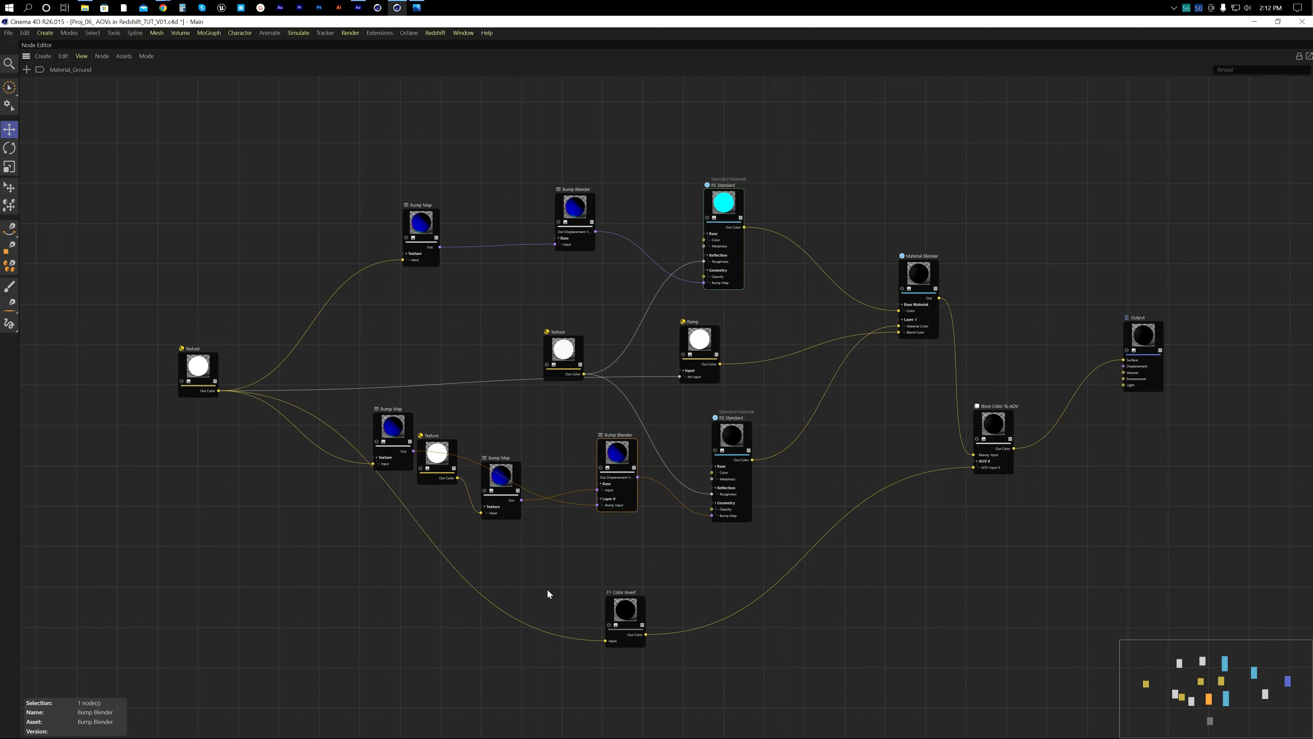
pyautogui.moveTo(625, 615); pyautogui.dragTo(565, 636)
# Step: Connect the Material Blender directly to the Output's Surface, remove the Store Color To AOV's beauty connection, and move that node beside Color Invert
pyautogui.moveTo(1010, 427); pyautogui.dragTo(1000, 485)
pyautogui.moveTo(939, 298); pyautogui.dragTo(1124, 361)
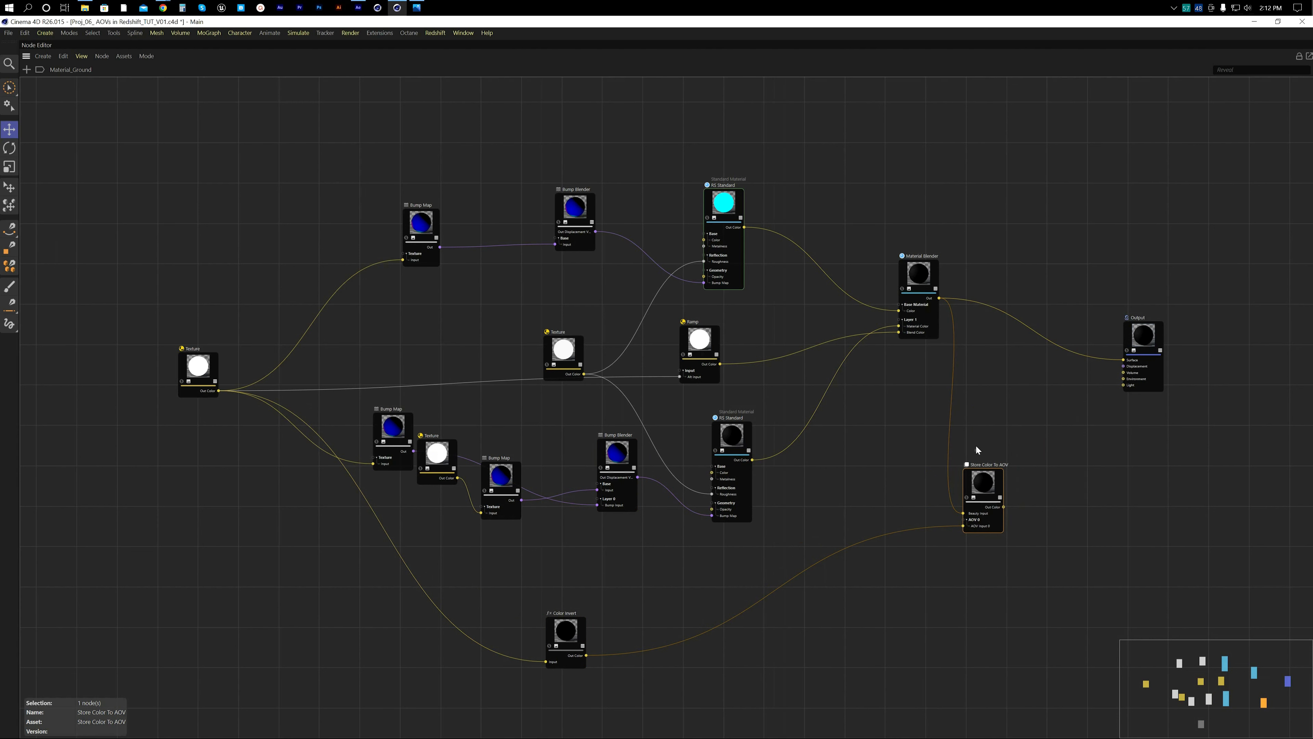
pyautogui.click(951, 397)
pyautogui.press('Delete')
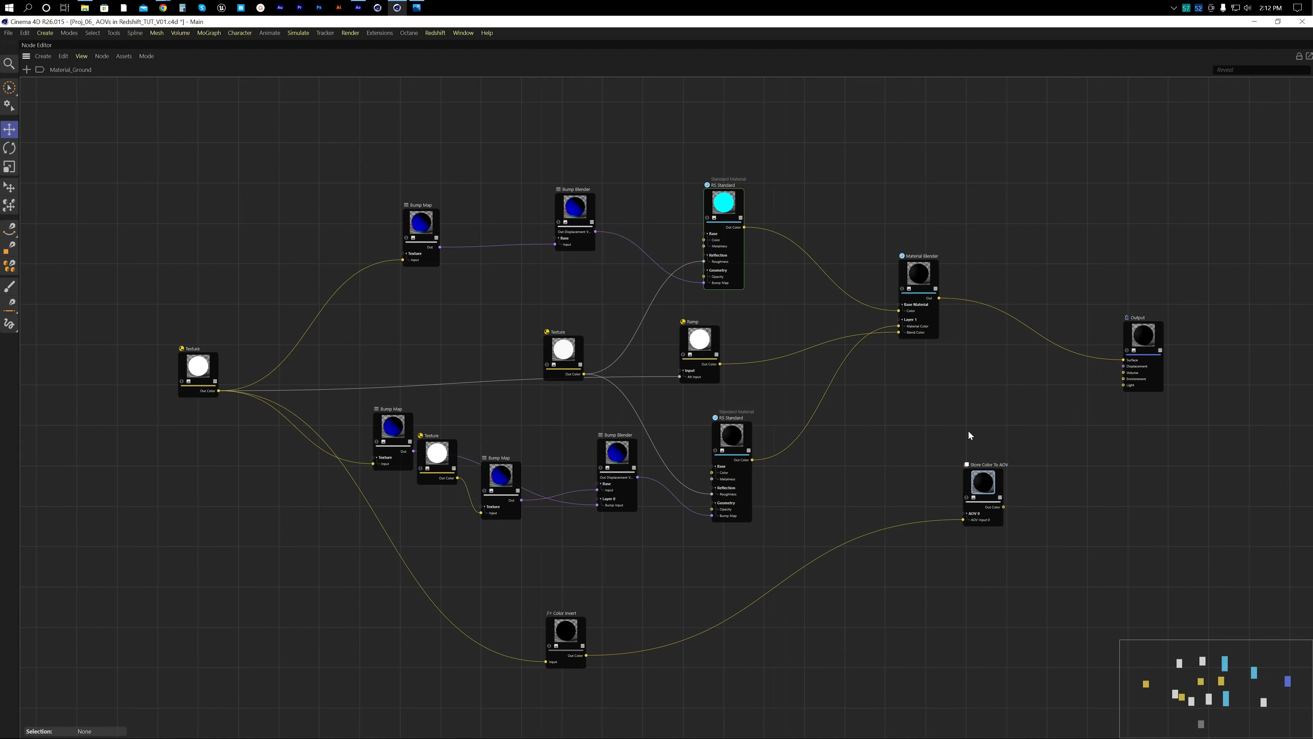
pyautogui.moveTo(972, 491); pyautogui.dragTo(784, 579)
pyautogui.moveTo(564, 630); pyautogui.dragTo(551, 625)
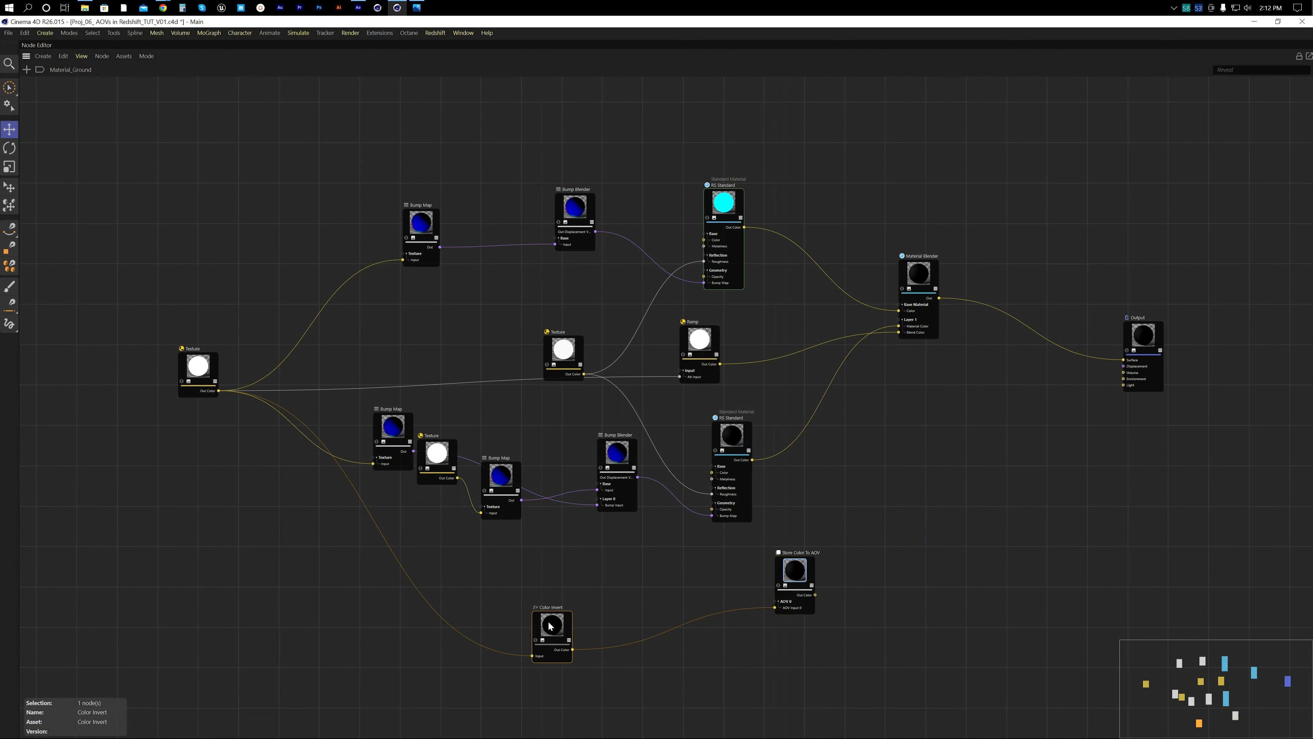
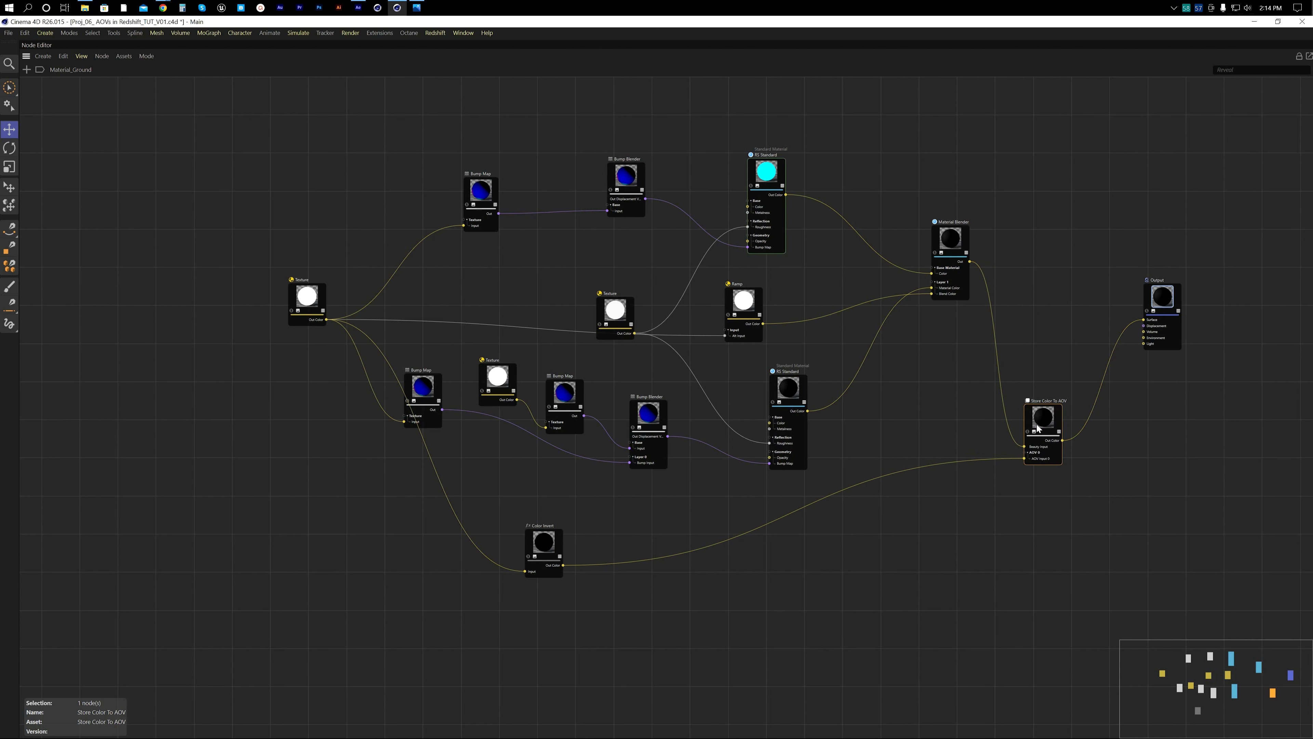
# Step: Move the Store Color To AOV node up between the Material Blender and the Output, and select it
pyautogui.moveTo(1046, 400); pyautogui.dragTo(1069, 356)
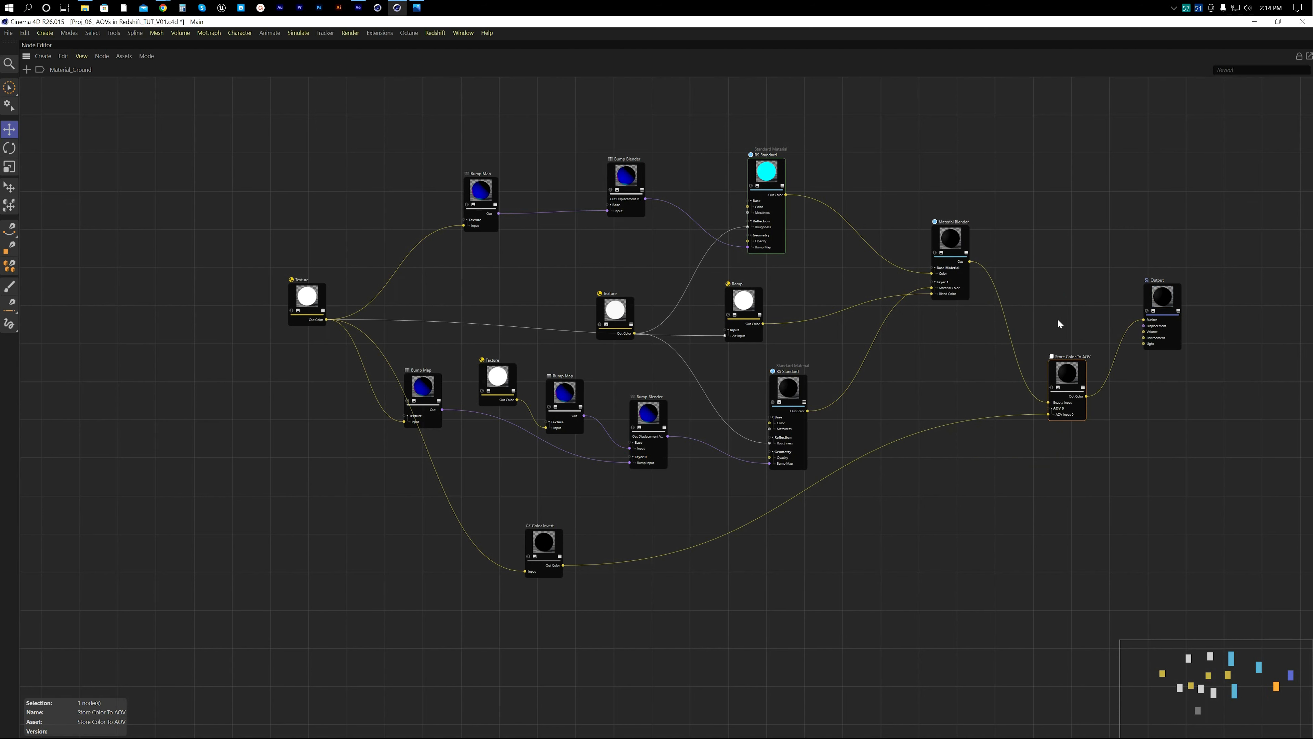
pyautogui.moveTo(1031, 311); pyautogui.dragTo(898, 315, button='middle')
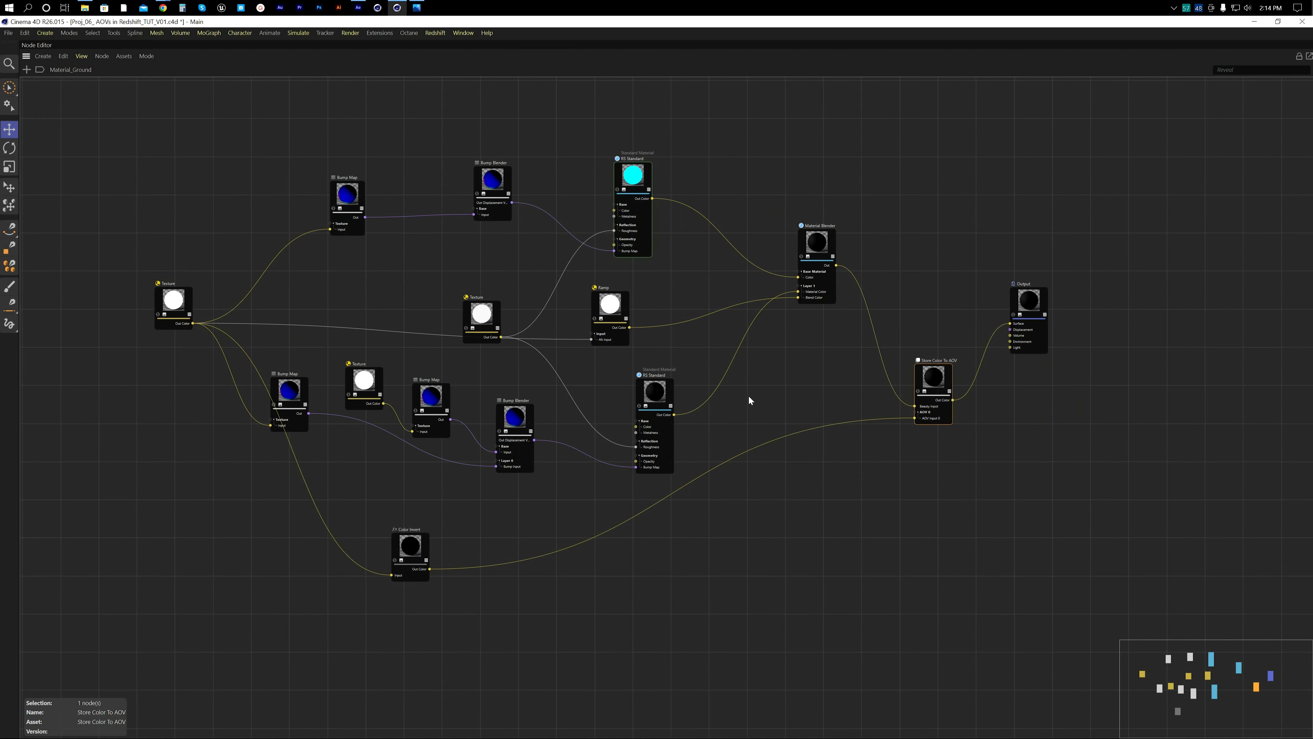
pyautogui.click(924, 337)
pyautogui.click(929, 384)
# Step: Restore the standard layout and assign a new custom AOV named Map to AOV 0 of the Store Color To AOV node
pyautogui.hotkey('ctrl', 'Tab')
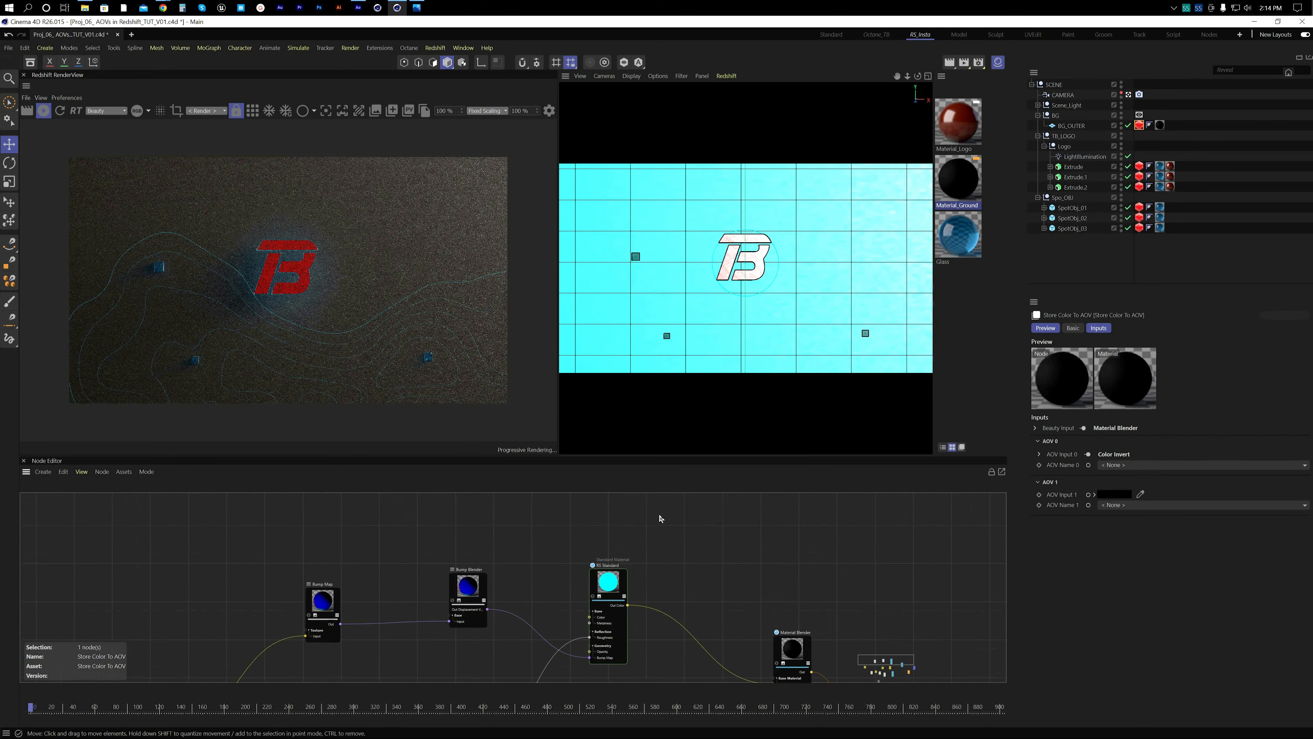
pyautogui.moveTo(661, 519); pyautogui.dragTo(523, 422, button='middle')
pyautogui.scroll(-2, 664, 538)
pyautogui.moveTo(720, 589); pyautogui.dragTo(693, 527, button='middle')
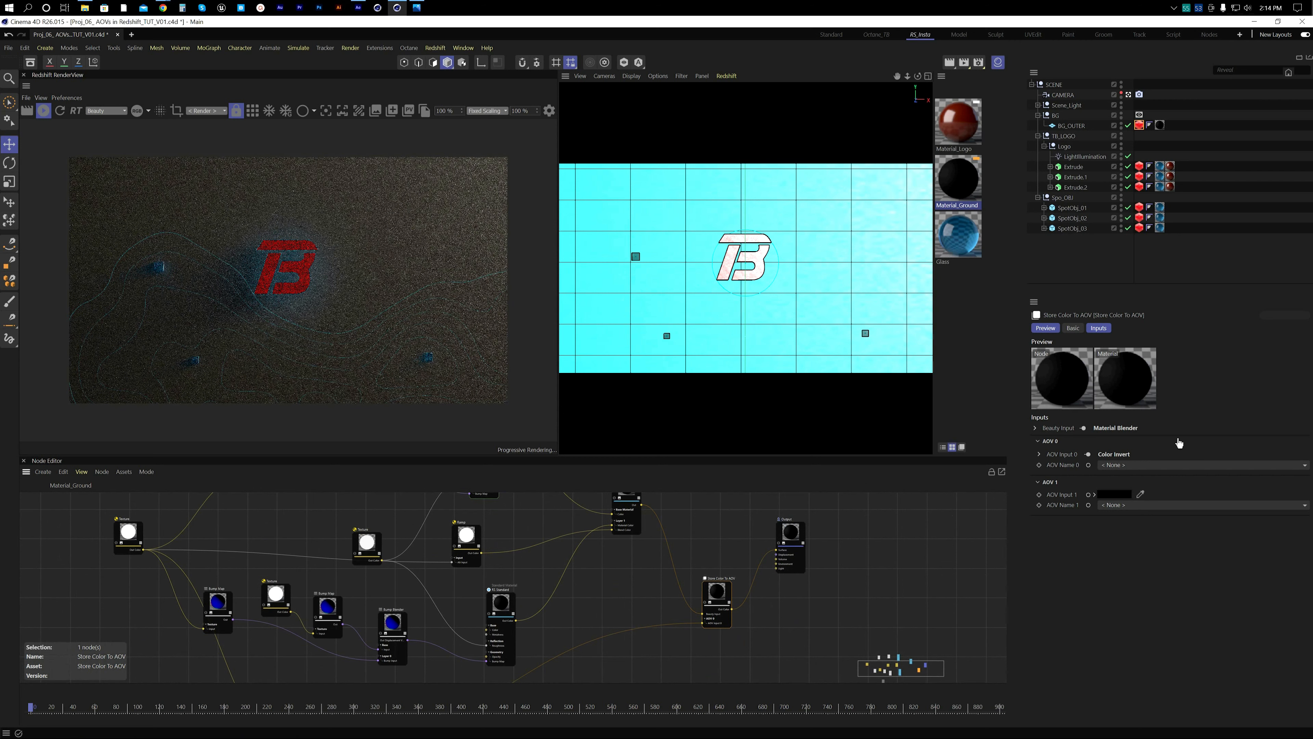
pyautogui.click(1111, 468)
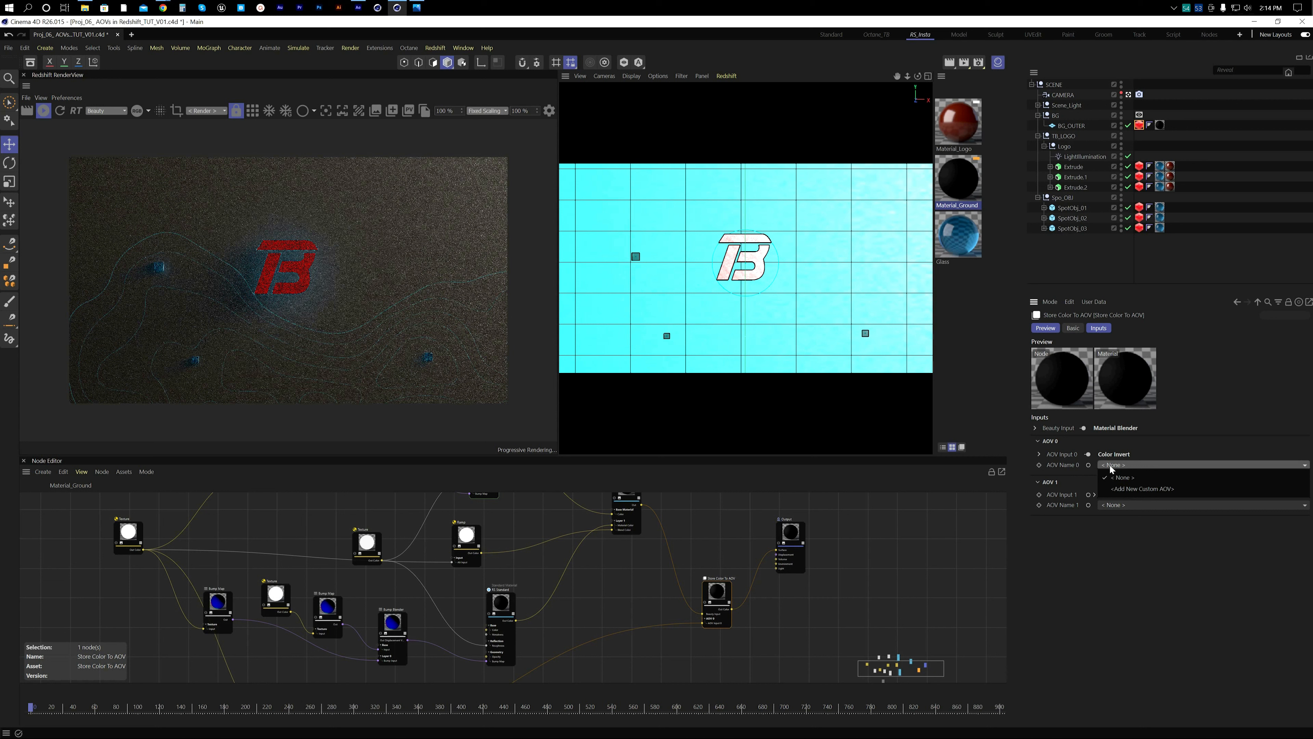
pyautogui.click(1131, 489)
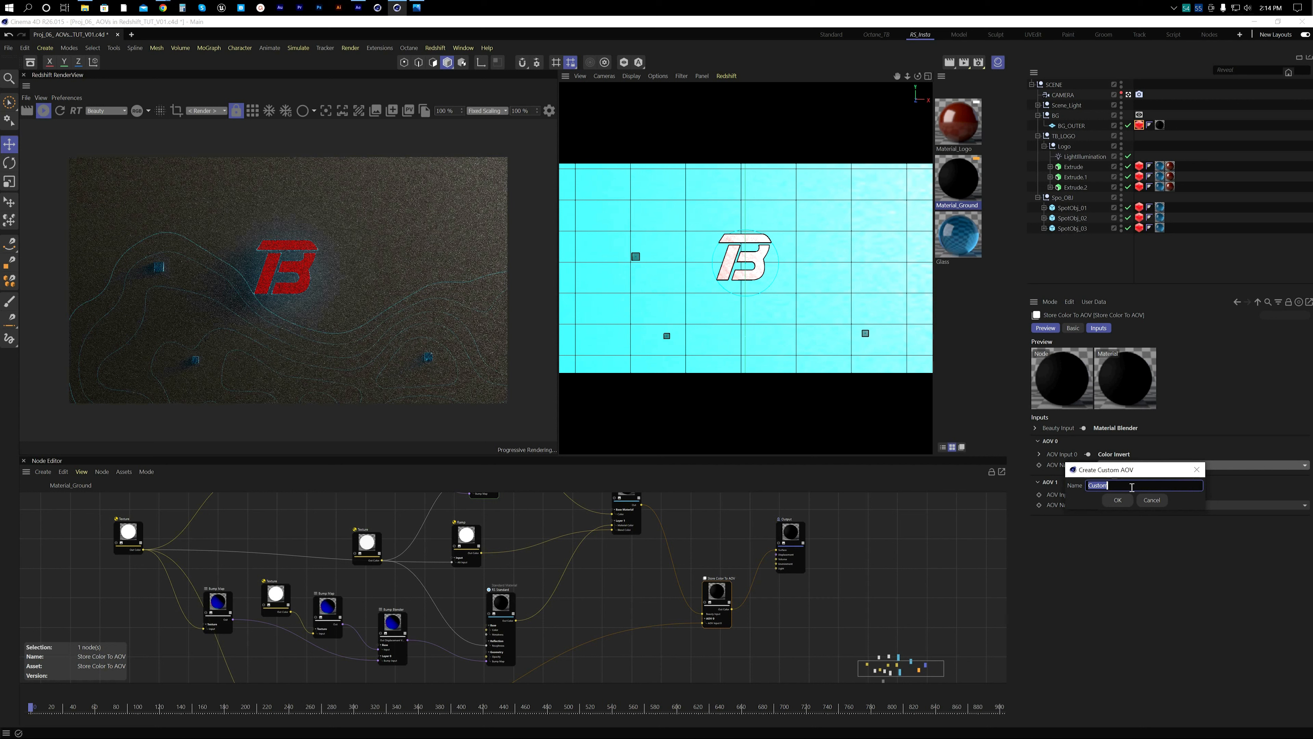
pyautogui.write('Map')
pyautogui.click(1118, 500)
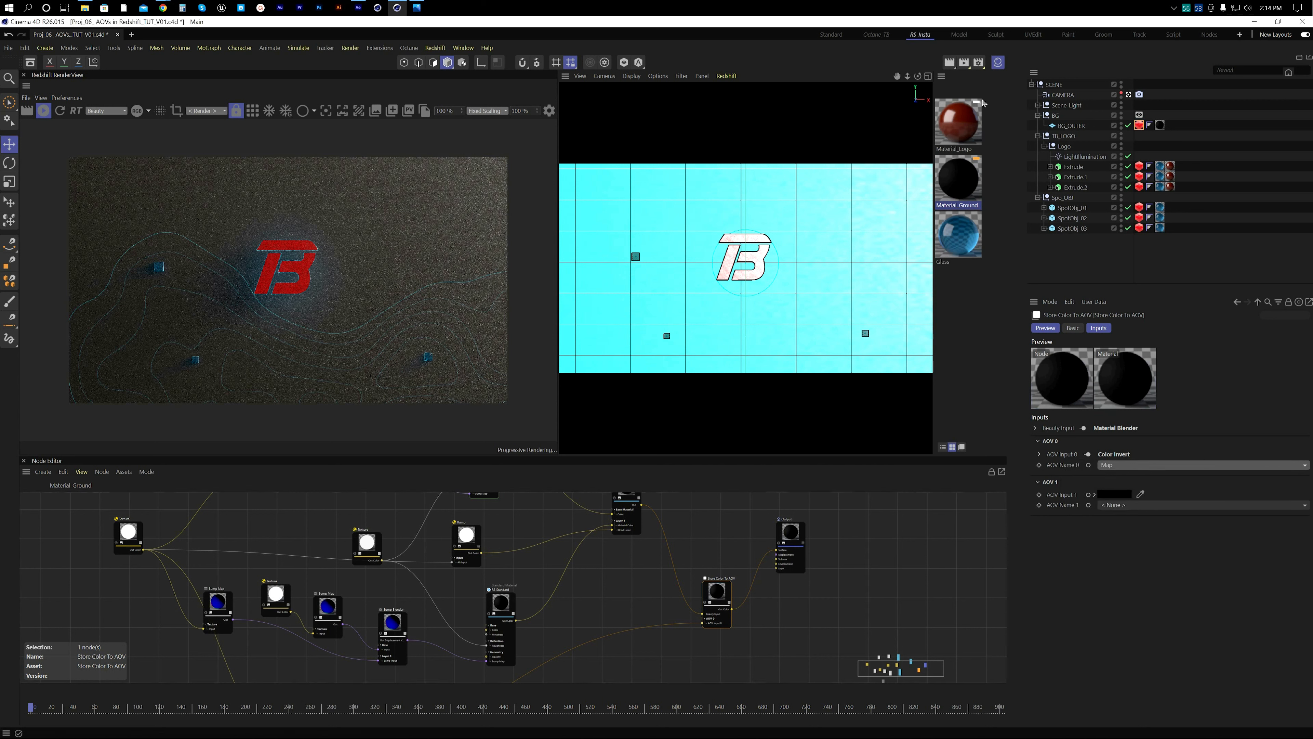
# Step: Check the Map AOV's settings in the Redshift AOV Manager, then close the manager and save the project
pyautogui.click(978, 63)
pyautogui.click(1061, 230)
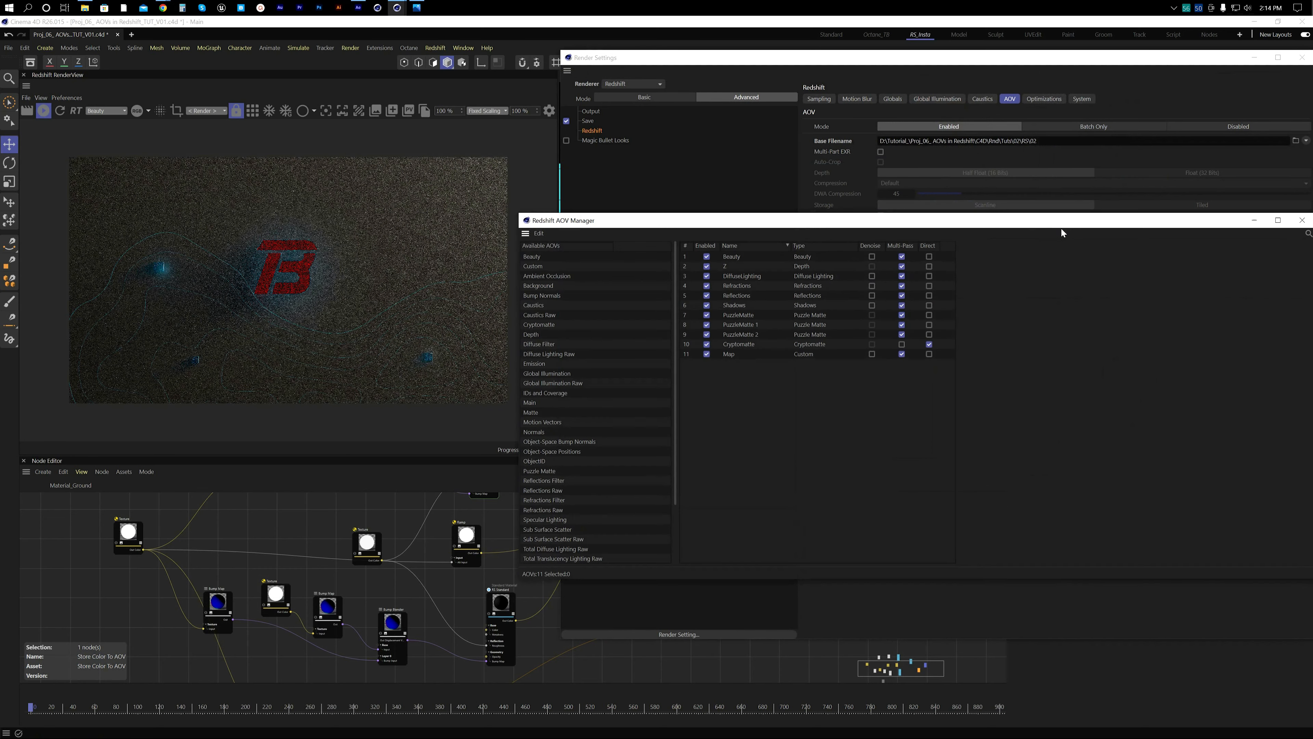
pyautogui.click(729, 356)
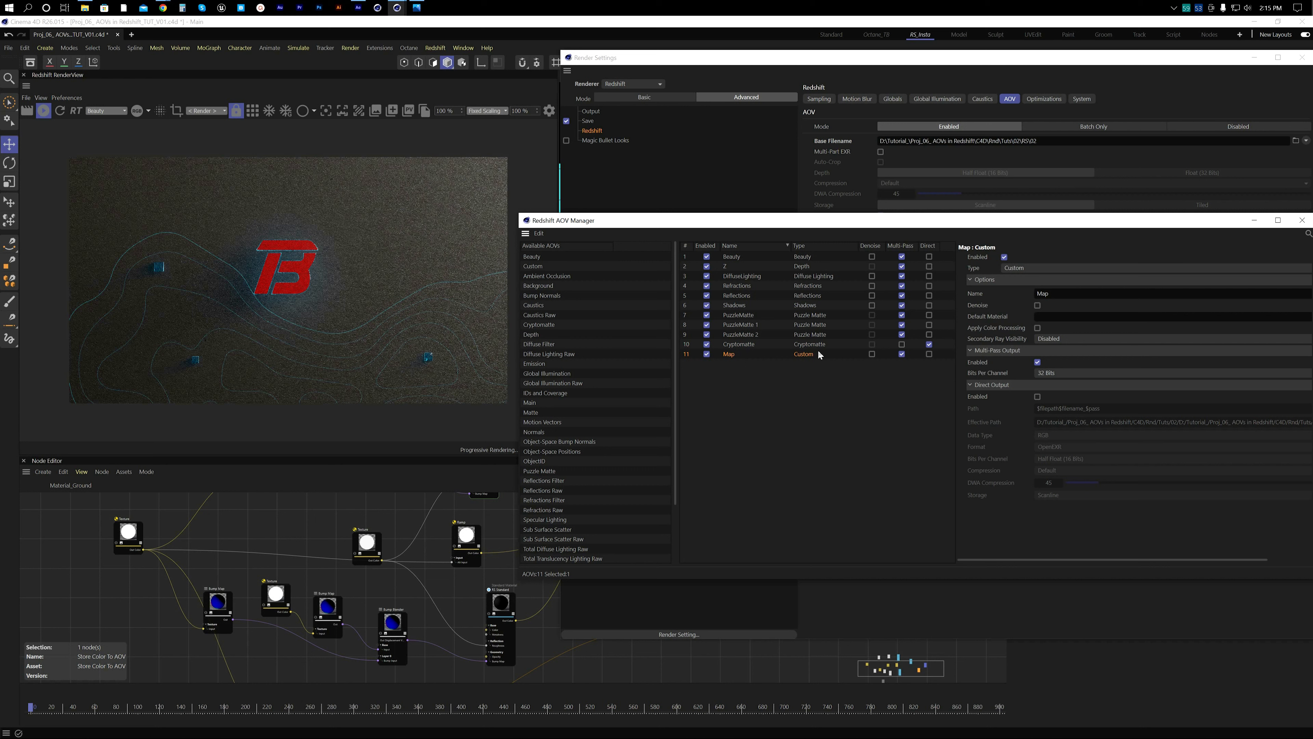
pyautogui.click(1300, 222)
pyautogui.hotkey('ctrl', 's')
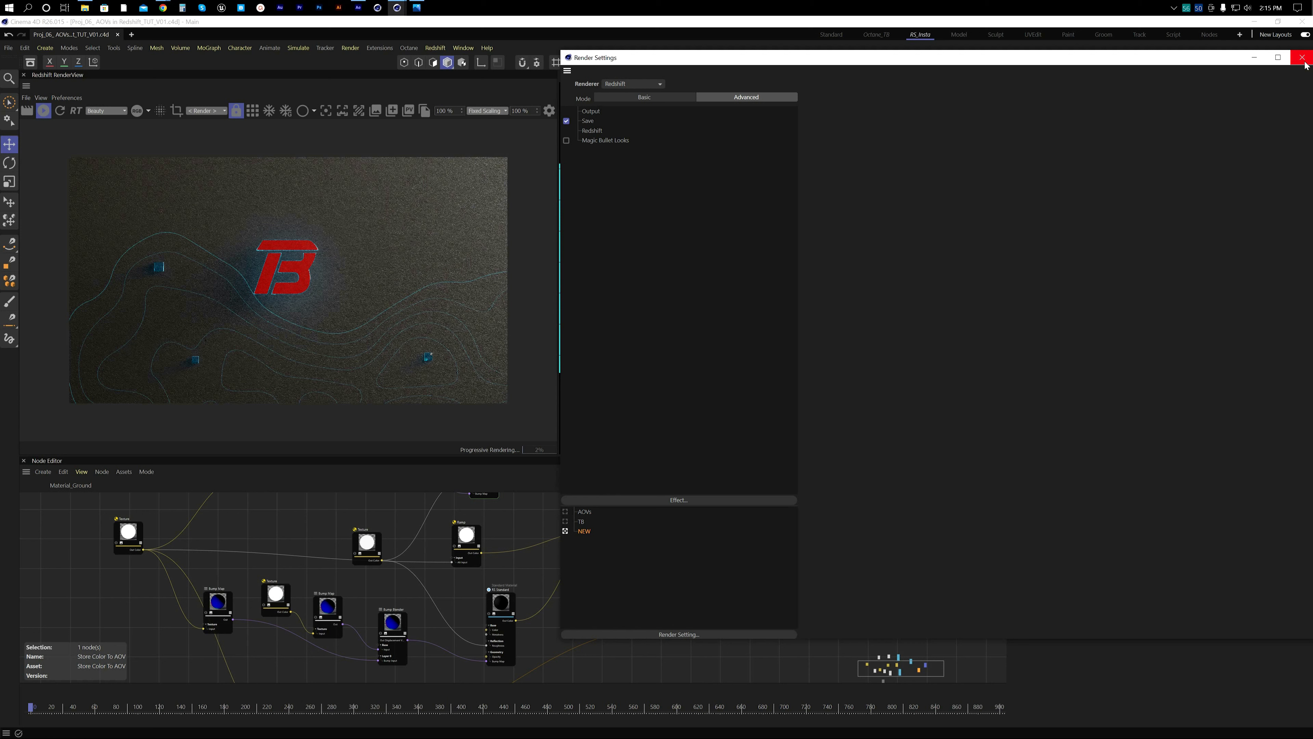
# Step: Review the regular and multi-pass save paths, the Redshift AOV base filename and the Cryptomatte direct output path, then close the render settings
pyautogui.click(589, 122)
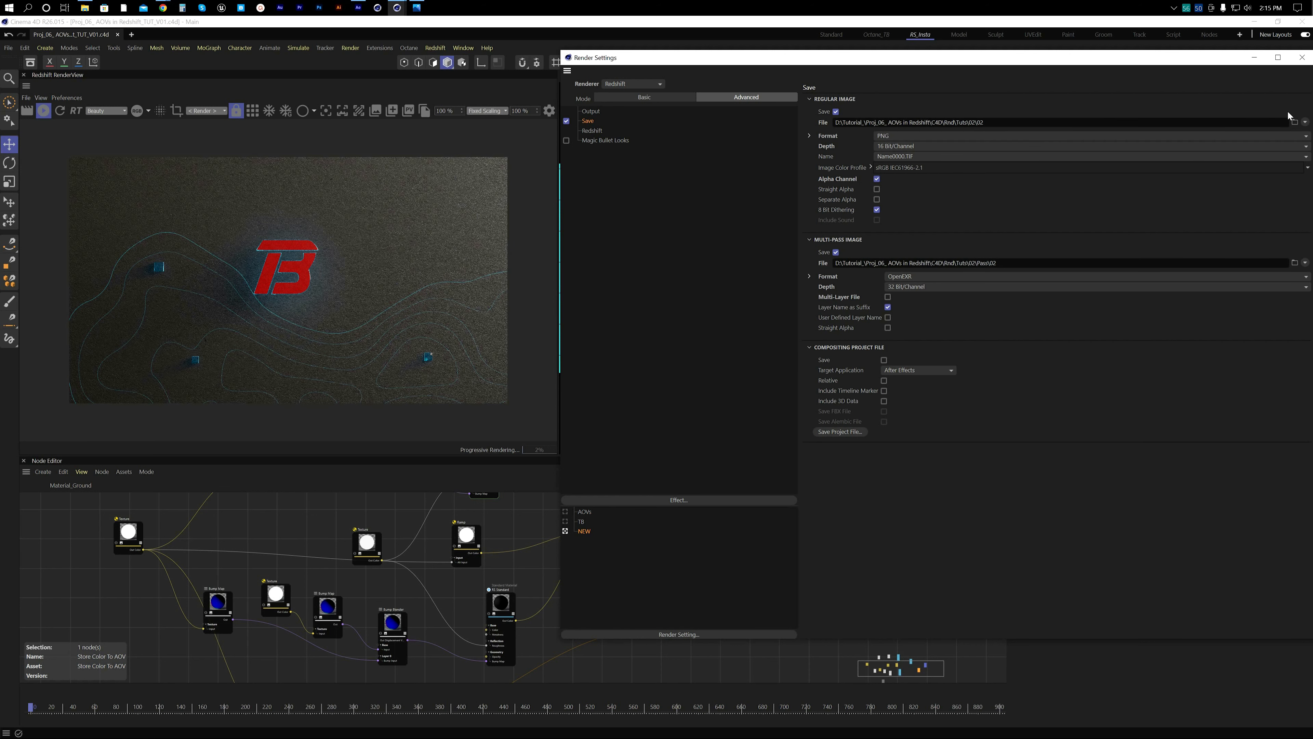
pyautogui.click(606, 143)
pyautogui.click(595, 129)
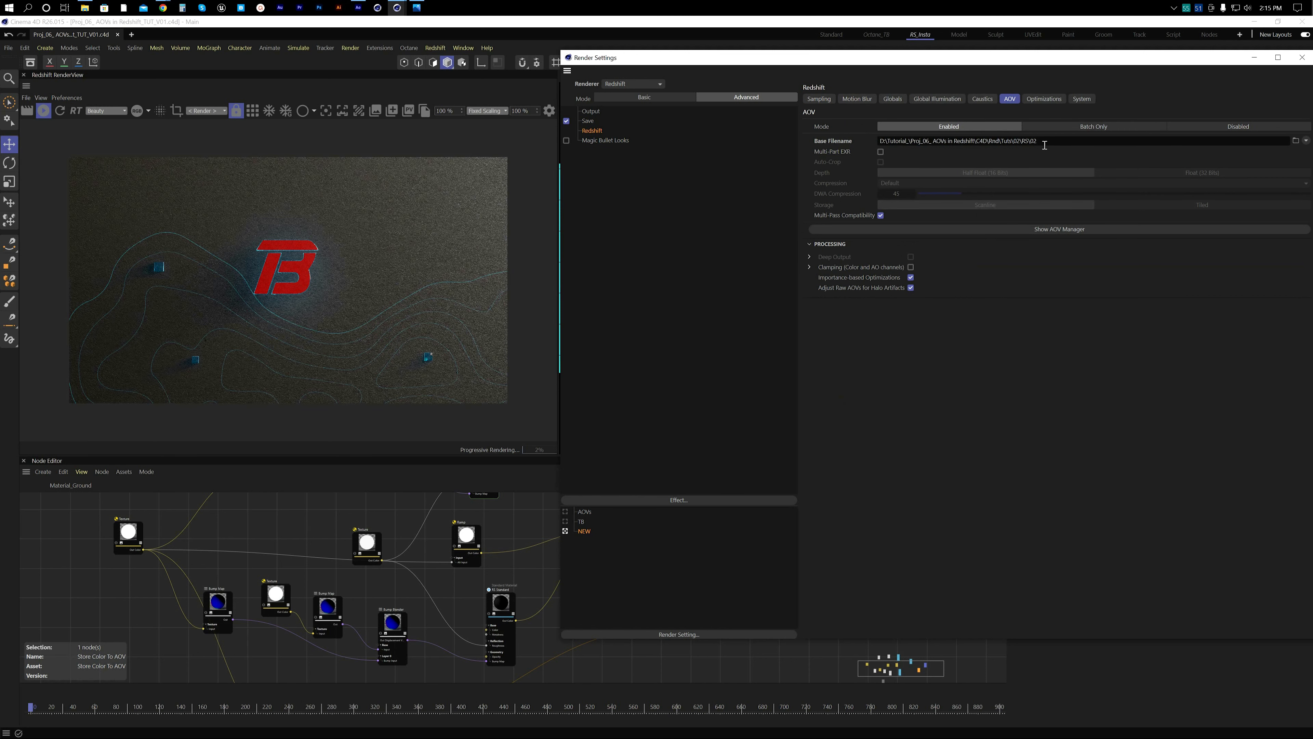
pyautogui.click(1052, 228)
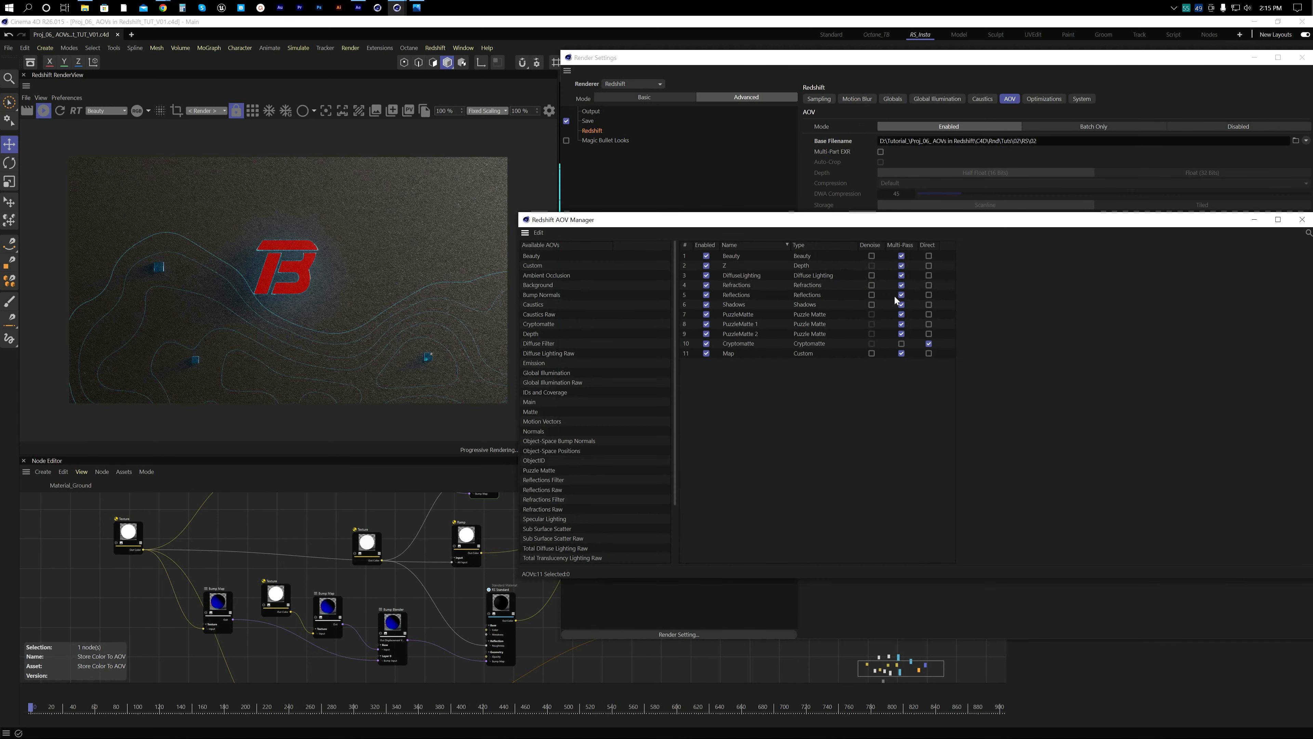
pyautogui.click(745, 343)
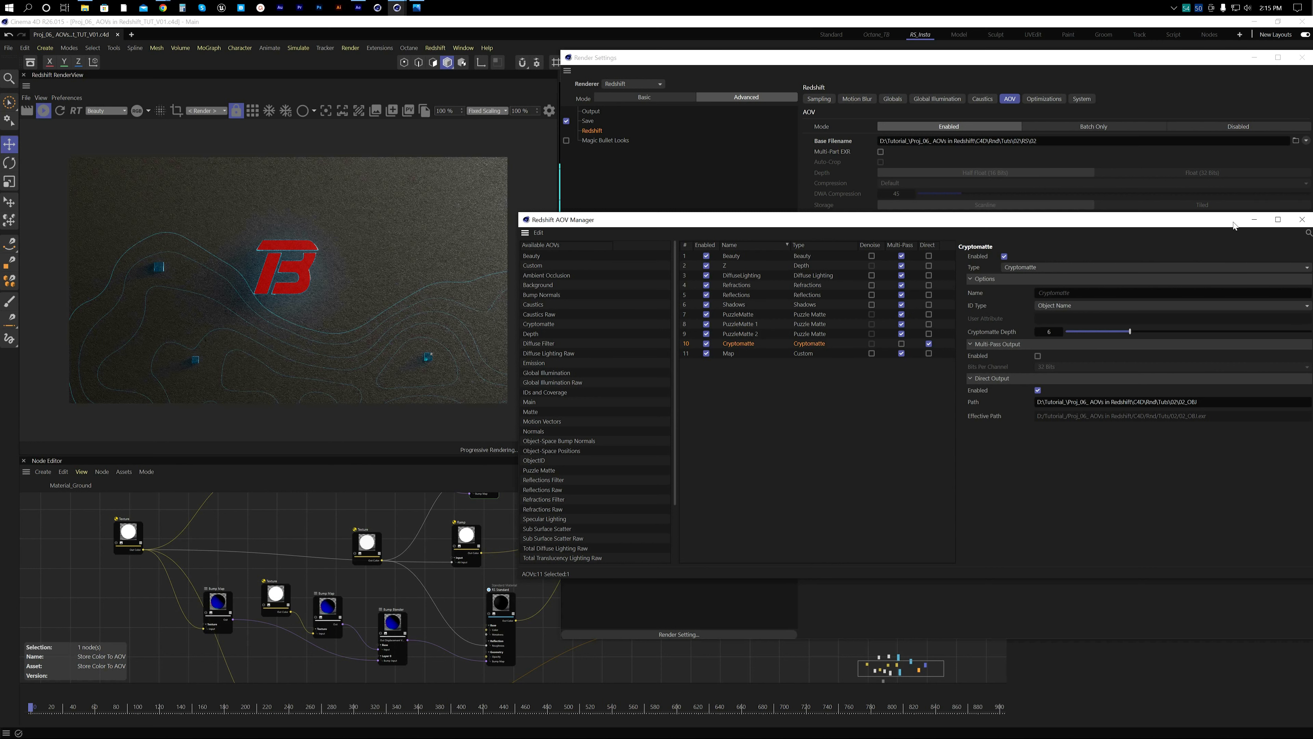
pyautogui.moveTo(1233, 222); pyautogui.dragTo(1013, 240)
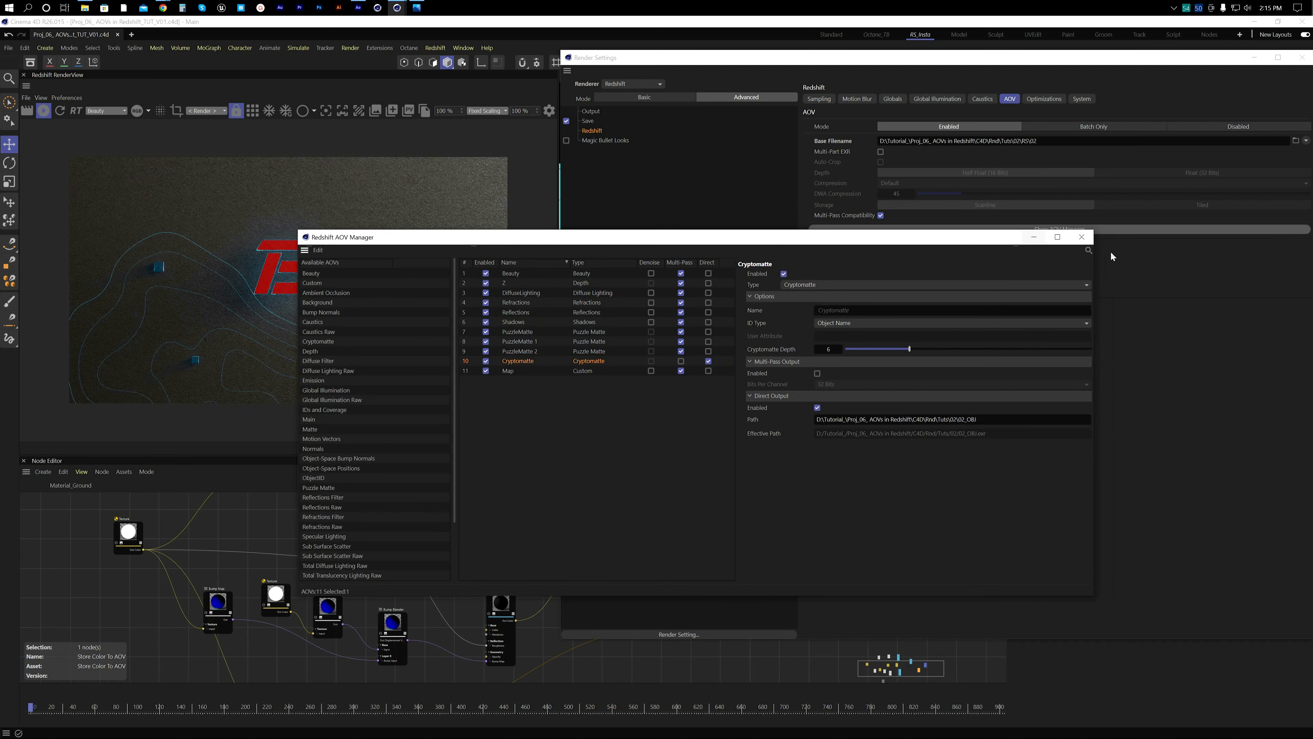
pyautogui.click(1081, 238)
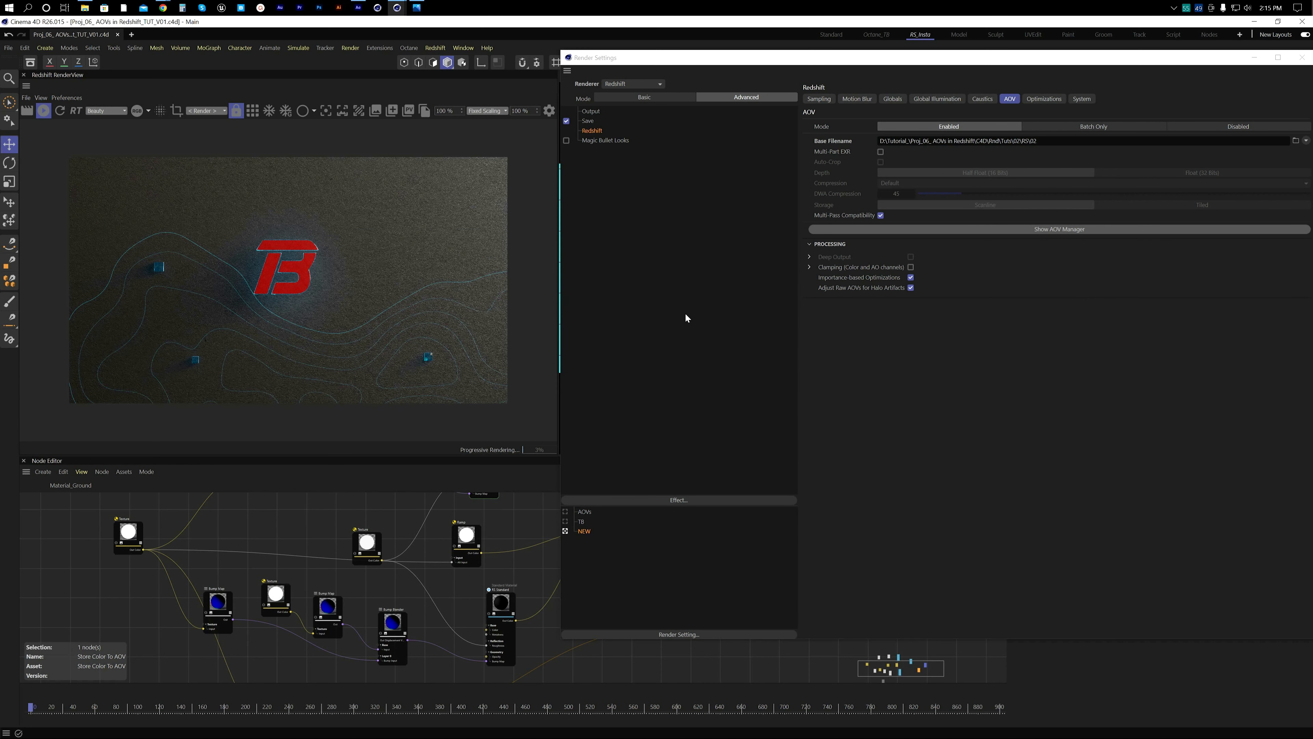
pyautogui.click(1301, 56)
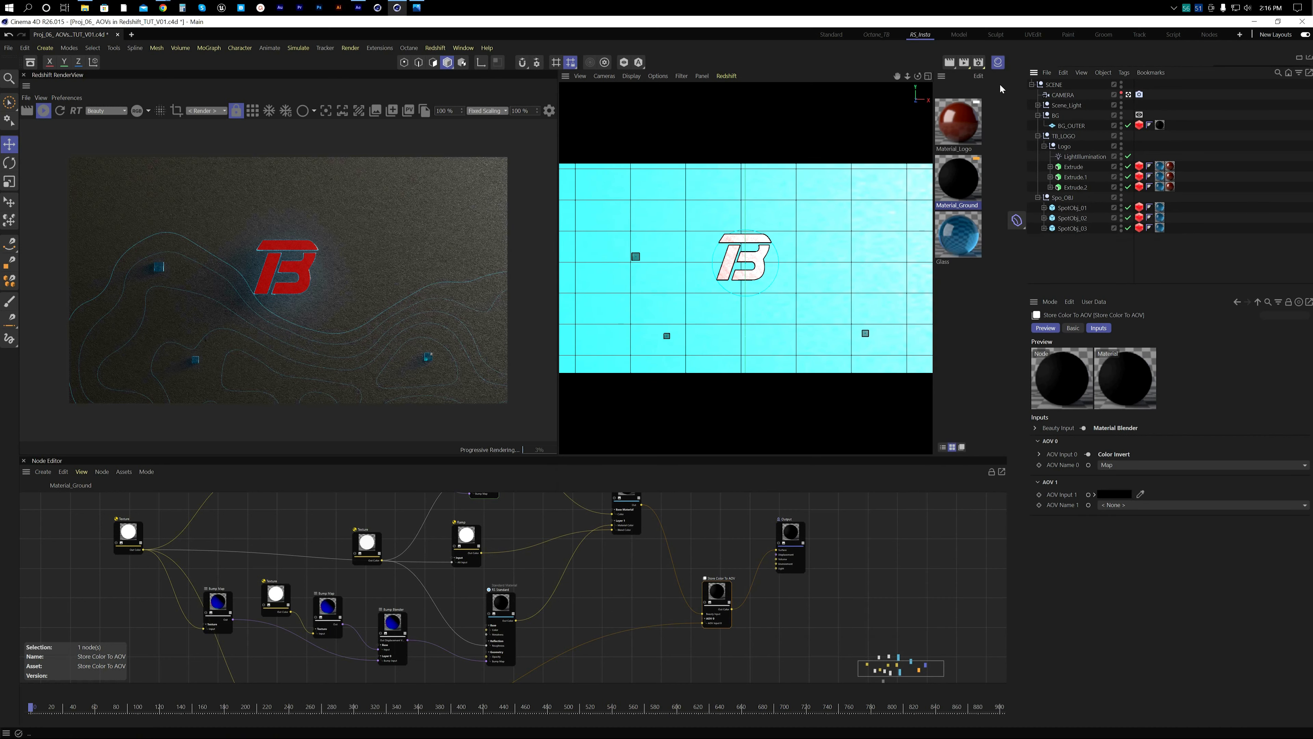
# Step: Set the render output to the HDTV 1080 25 film/video preset and render the scene to the Picture Viewer
pyautogui.click(979, 62)
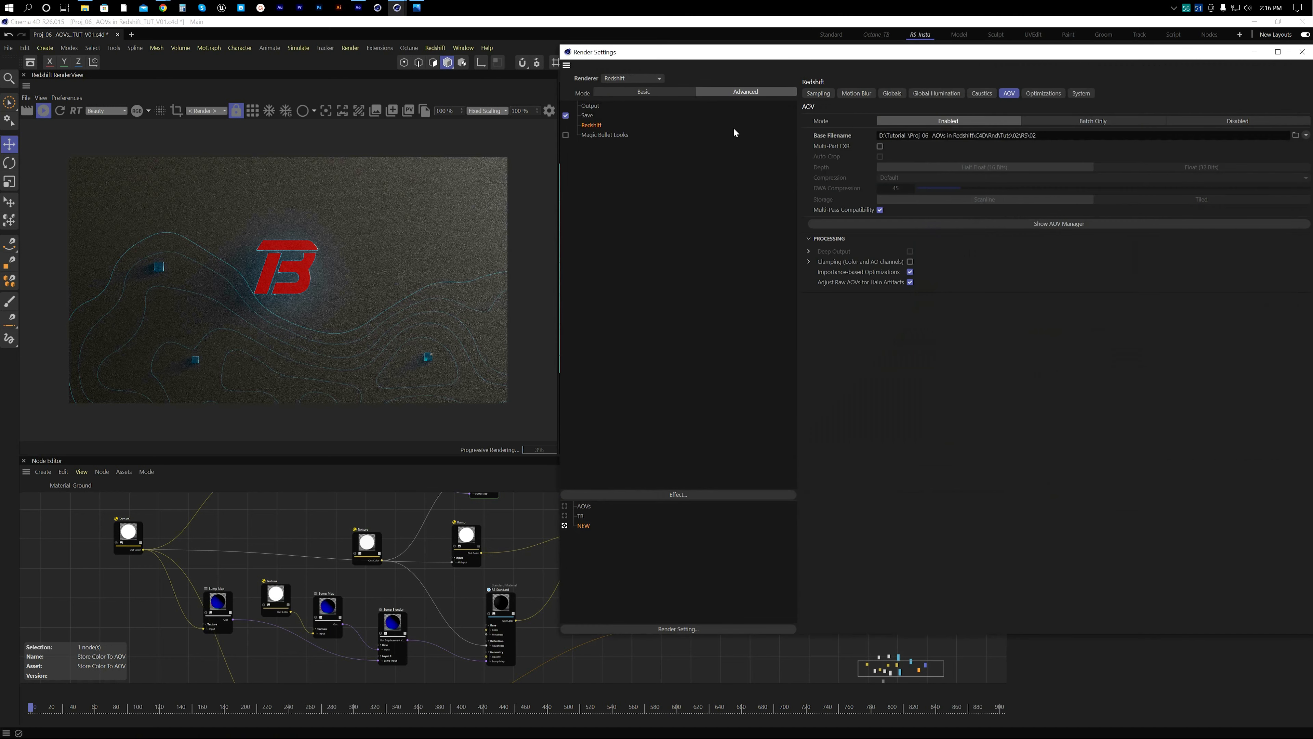
pyautogui.click(593, 107)
pyautogui.click(811, 93)
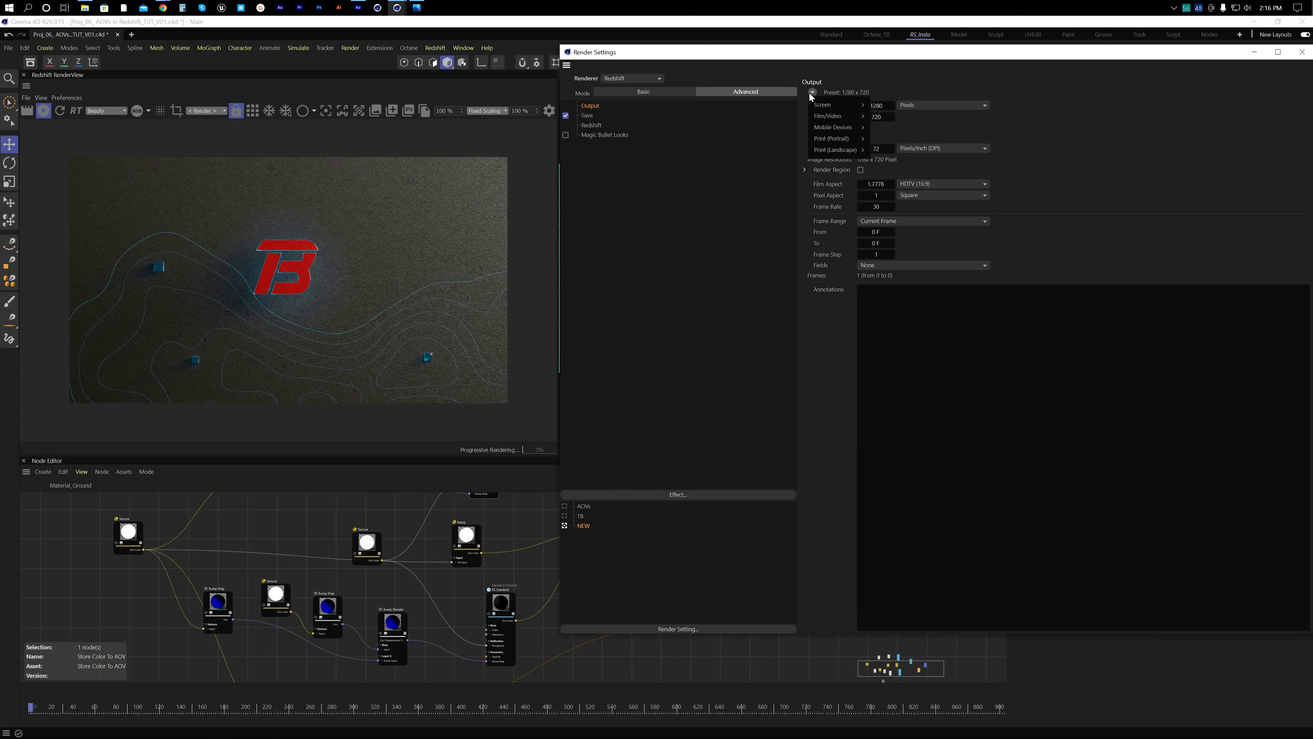
pyautogui.moveTo(837, 116)
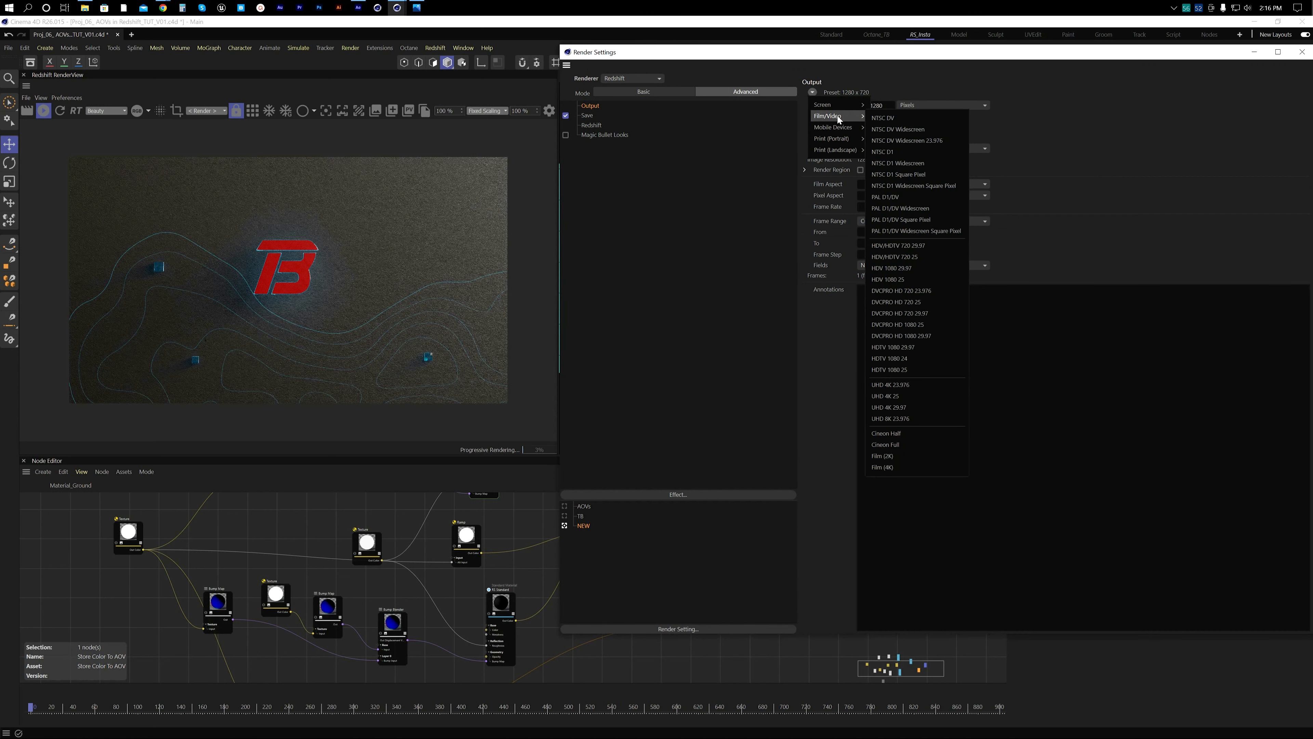
pyautogui.click(908, 368)
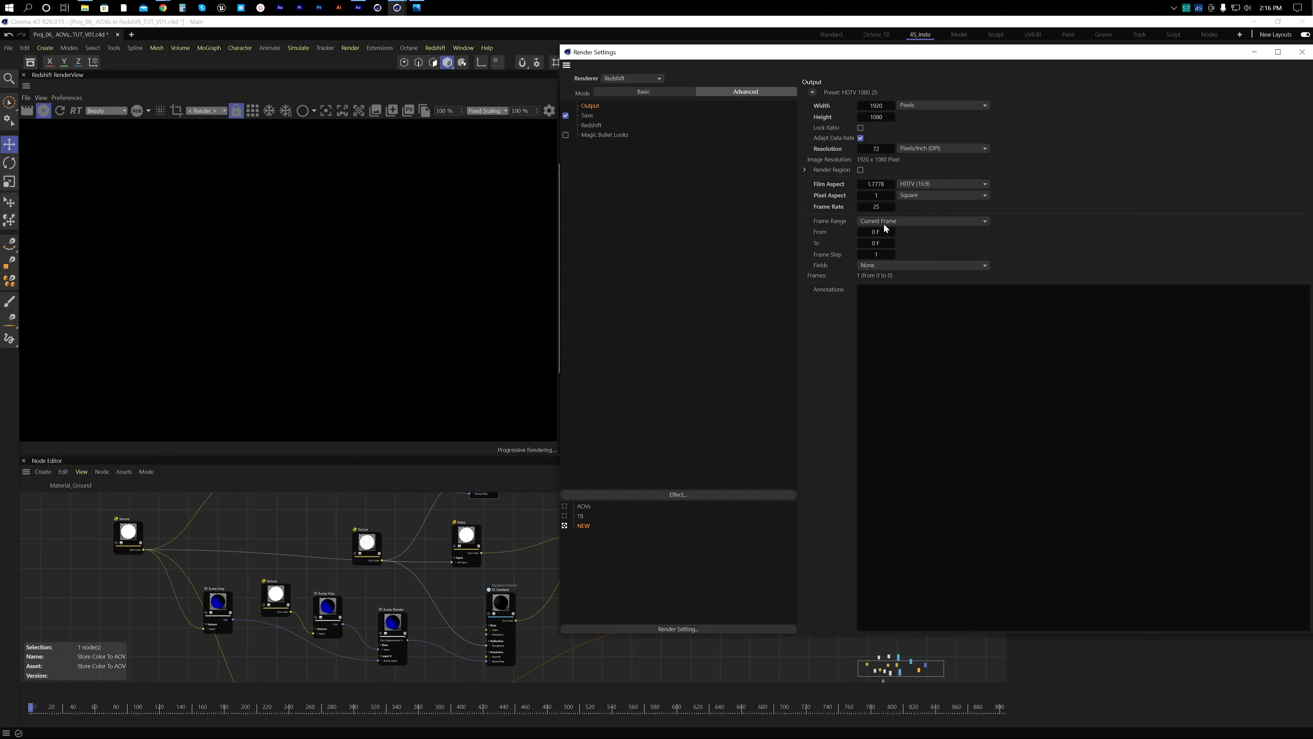
pyautogui.scroll(-1, 384, 279)
pyautogui.click(590, 117)
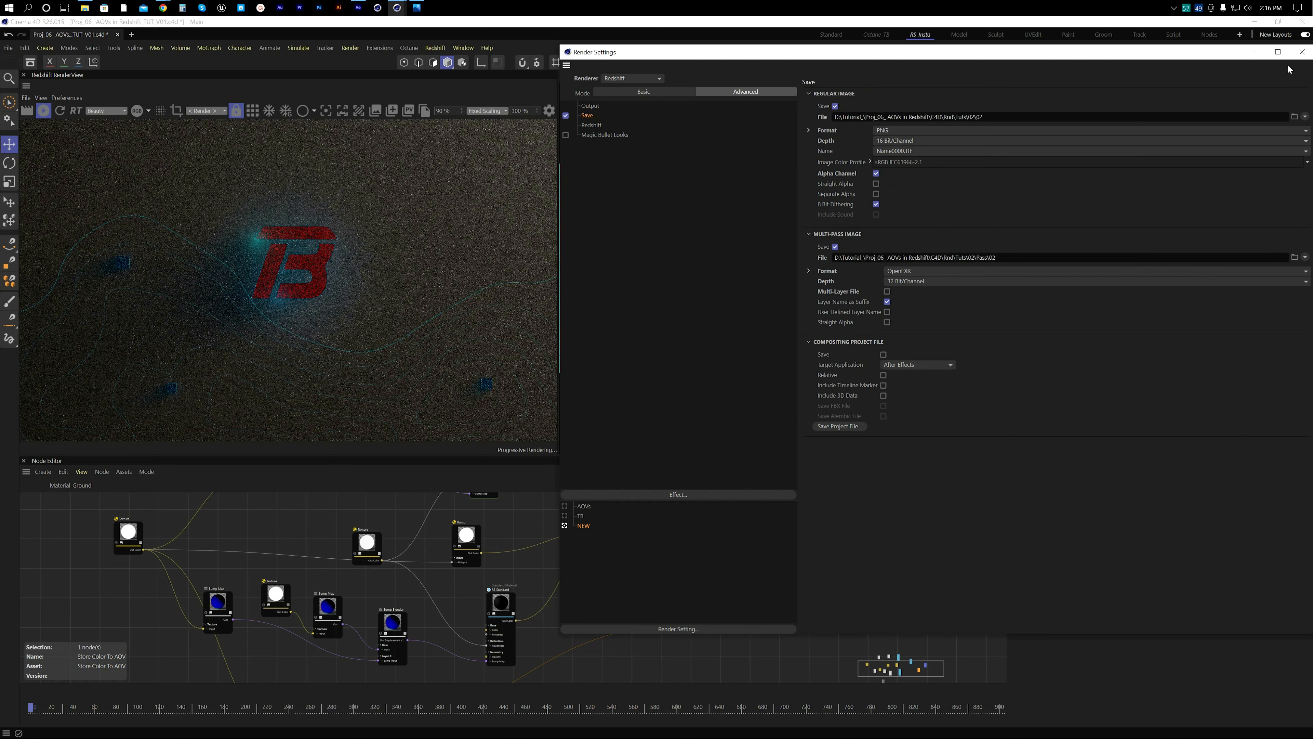
pyautogui.click(1302, 53)
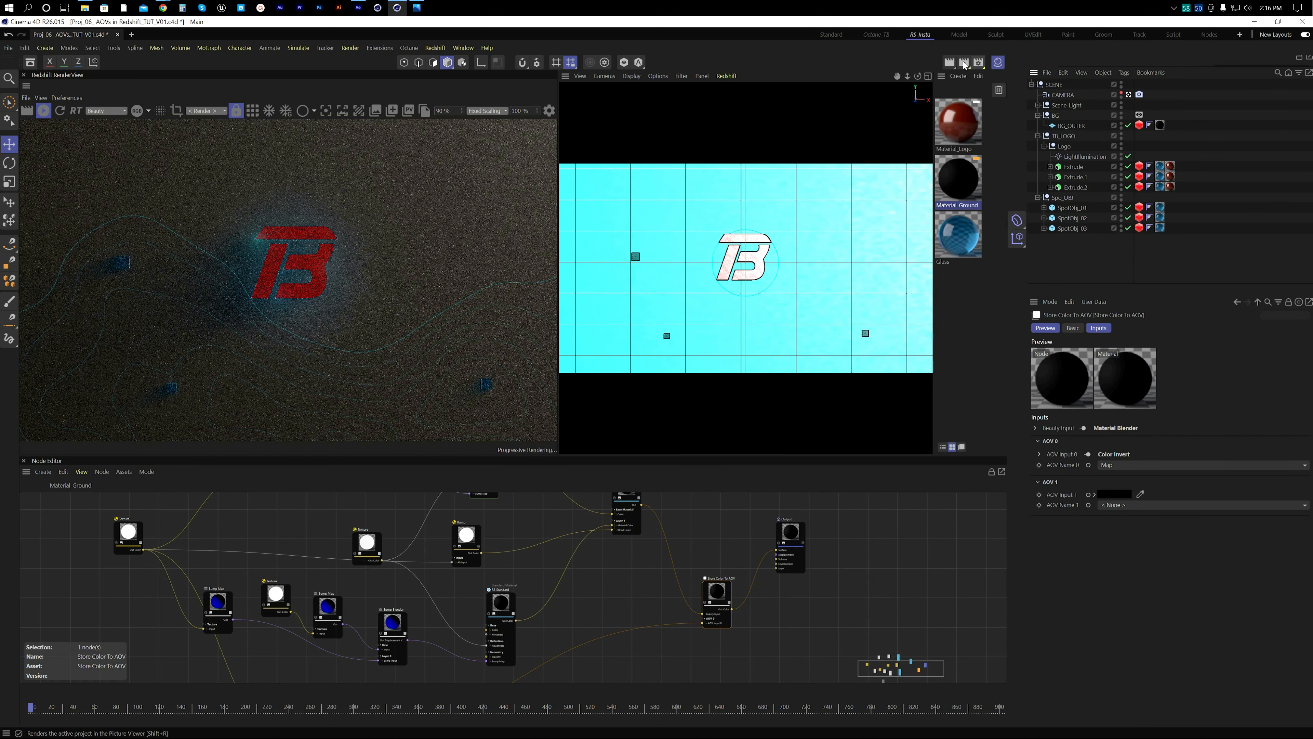
pyautogui.click(965, 65)
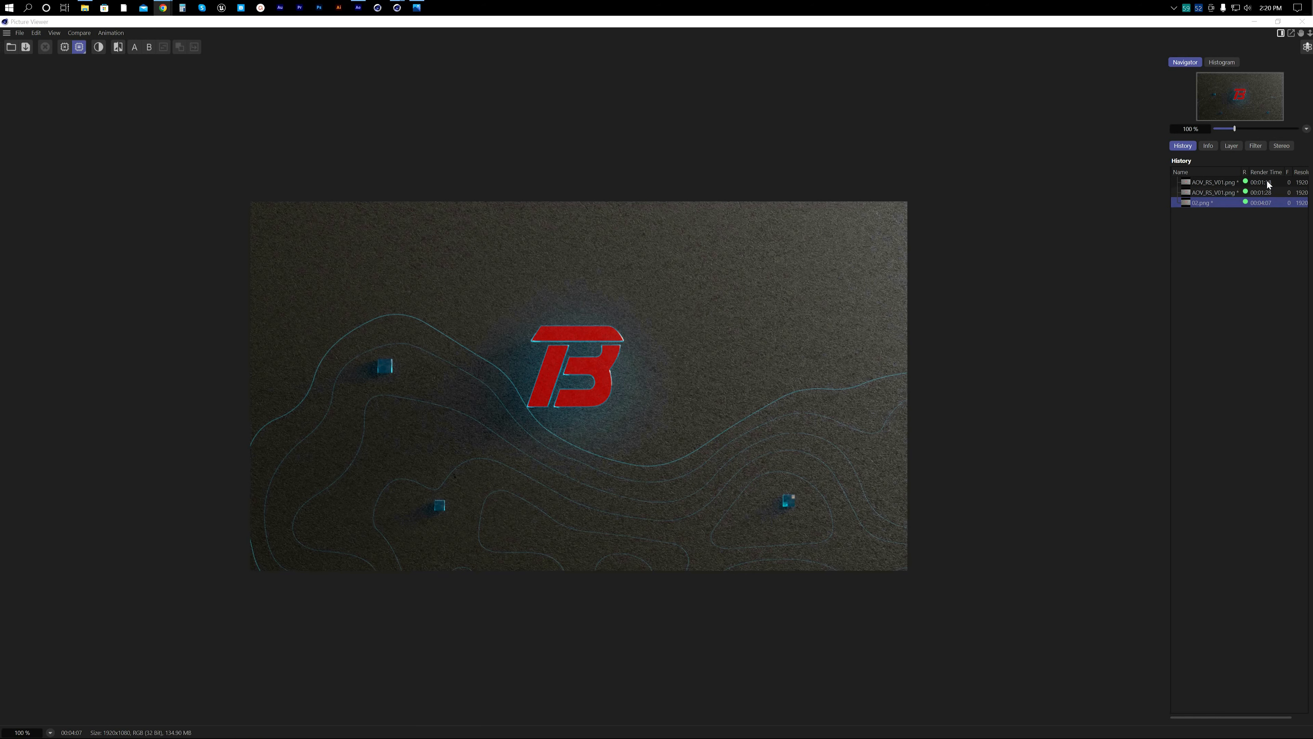
# Step: Show the rendered layers as single passes and examine the Map, PuzzleMatte 2, PuzzleMatte 1 and PuzzleMatte passes
pyautogui.click(1231, 146)
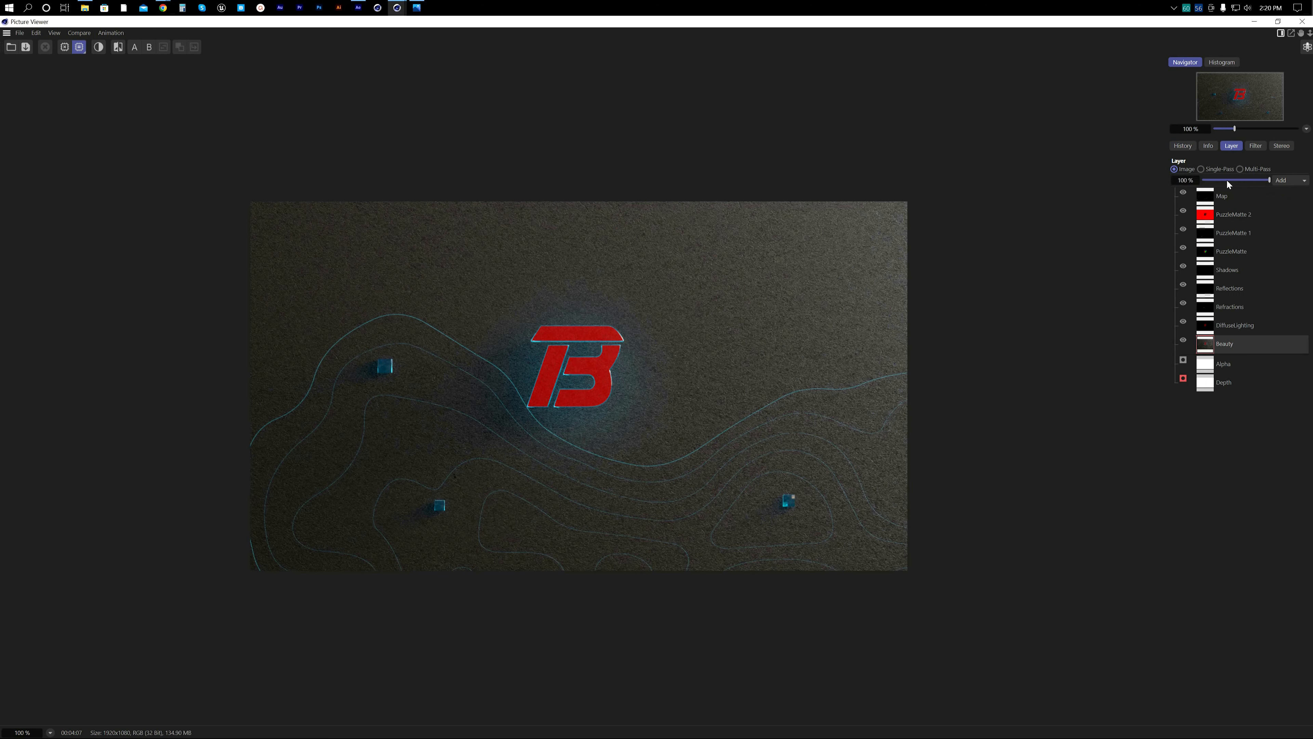
pyautogui.click(1222, 171)
pyautogui.click(1223, 203)
pyautogui.click(1224, 216)
pyautogui.click(1223, 201)
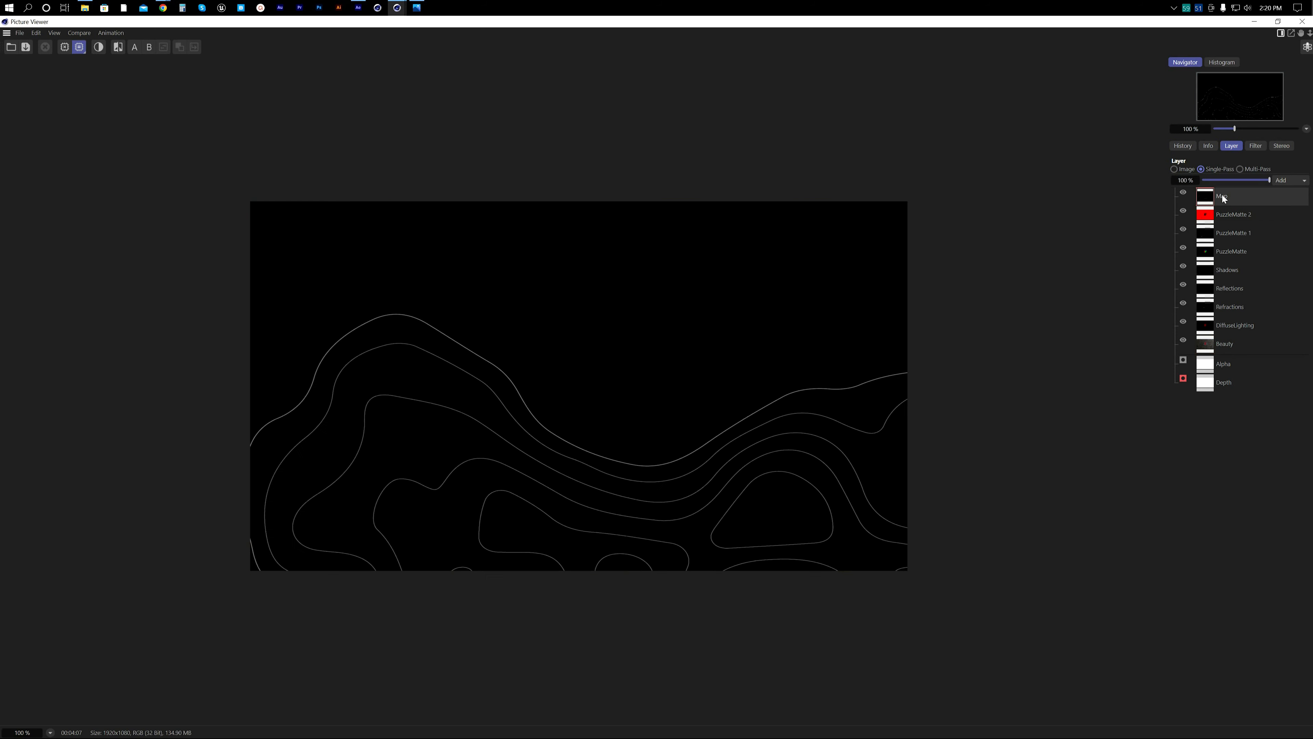
pyautogui.click(1243, 218)
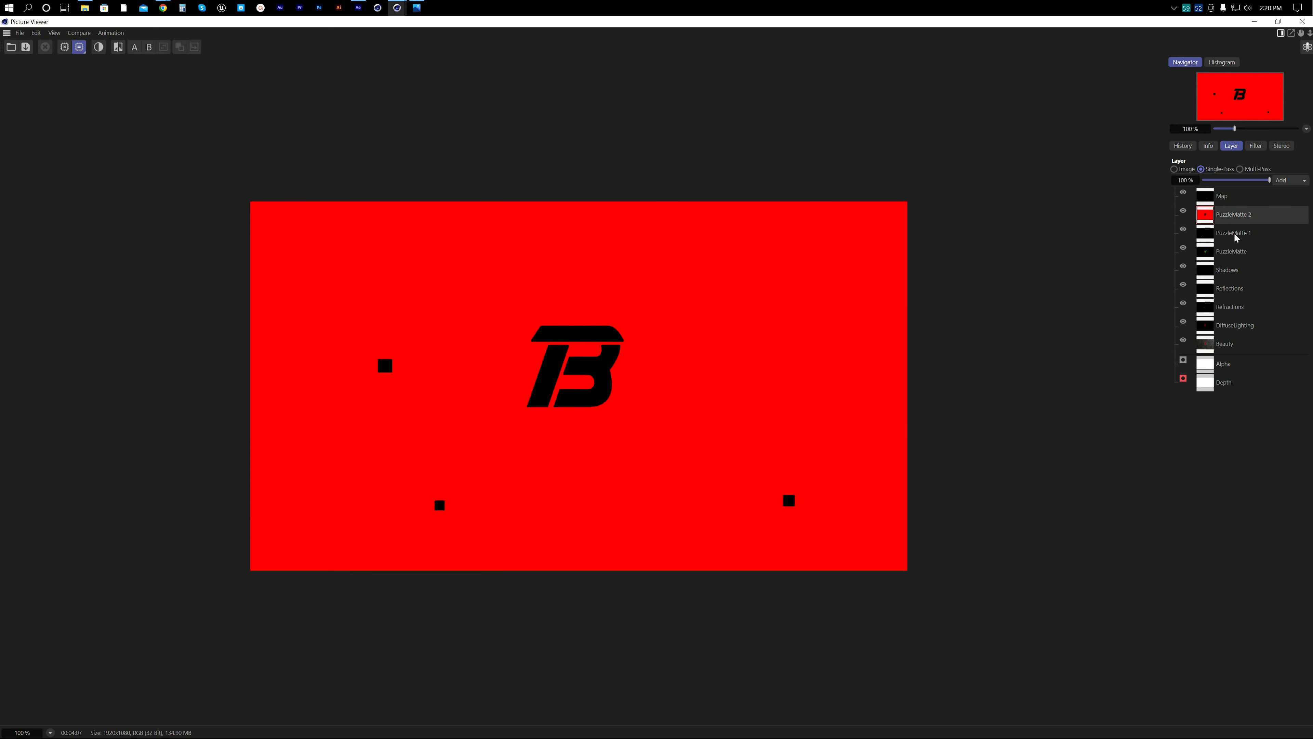
pyautogui.click(1234, 231)
pyautogui.click(1234, 249)
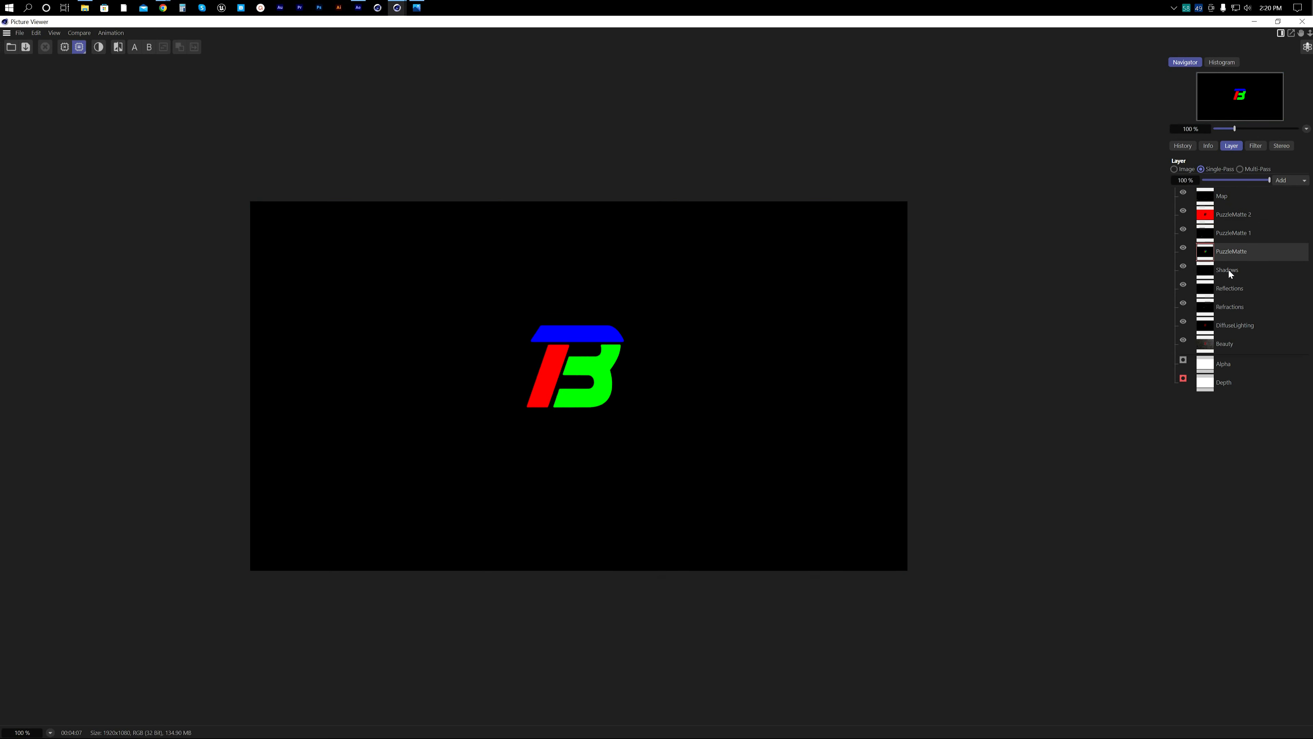
# Step: Examine the Shadows, Reflections, Refractions, DiffuseLighting, Beauty, Alpha and Depth passes, then return to the full image
pyautogui.click(1227, 270)
pyautogui.click(1230, 289)
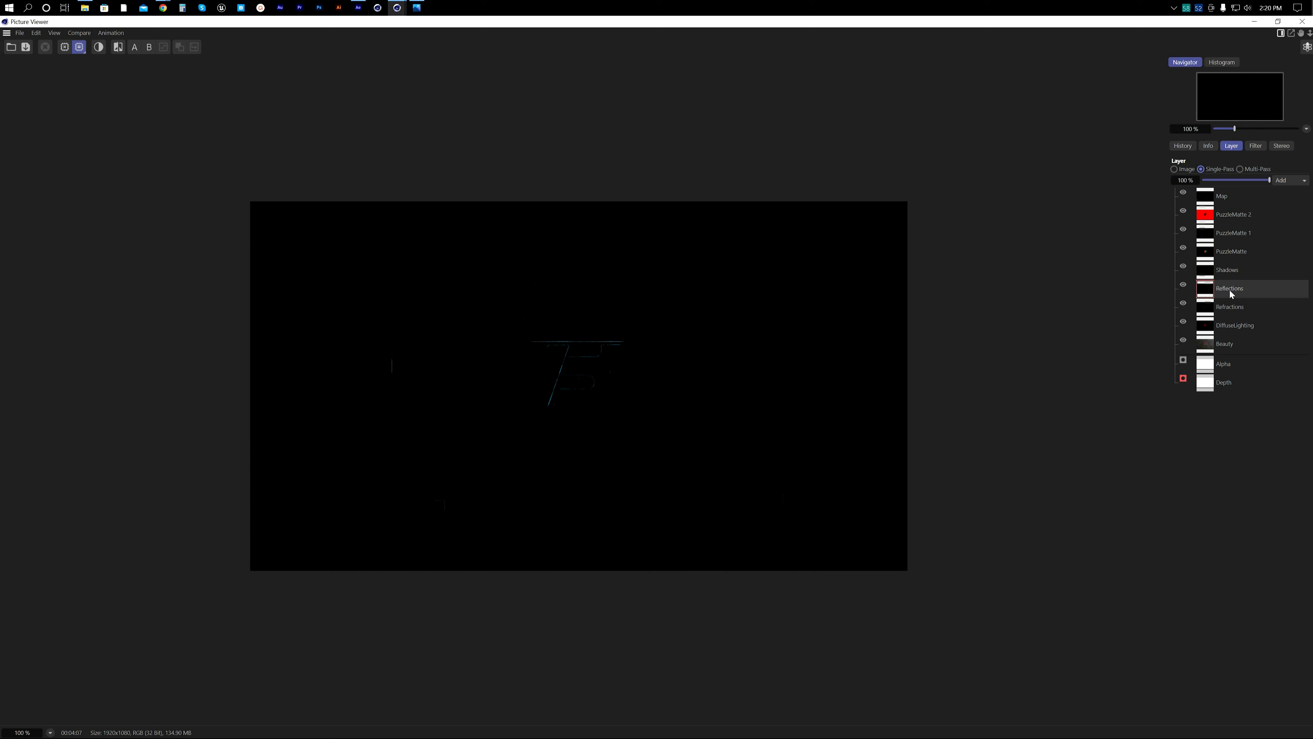
pyautogui.click(1233, 308)
pyautogui.click(1241, 326)
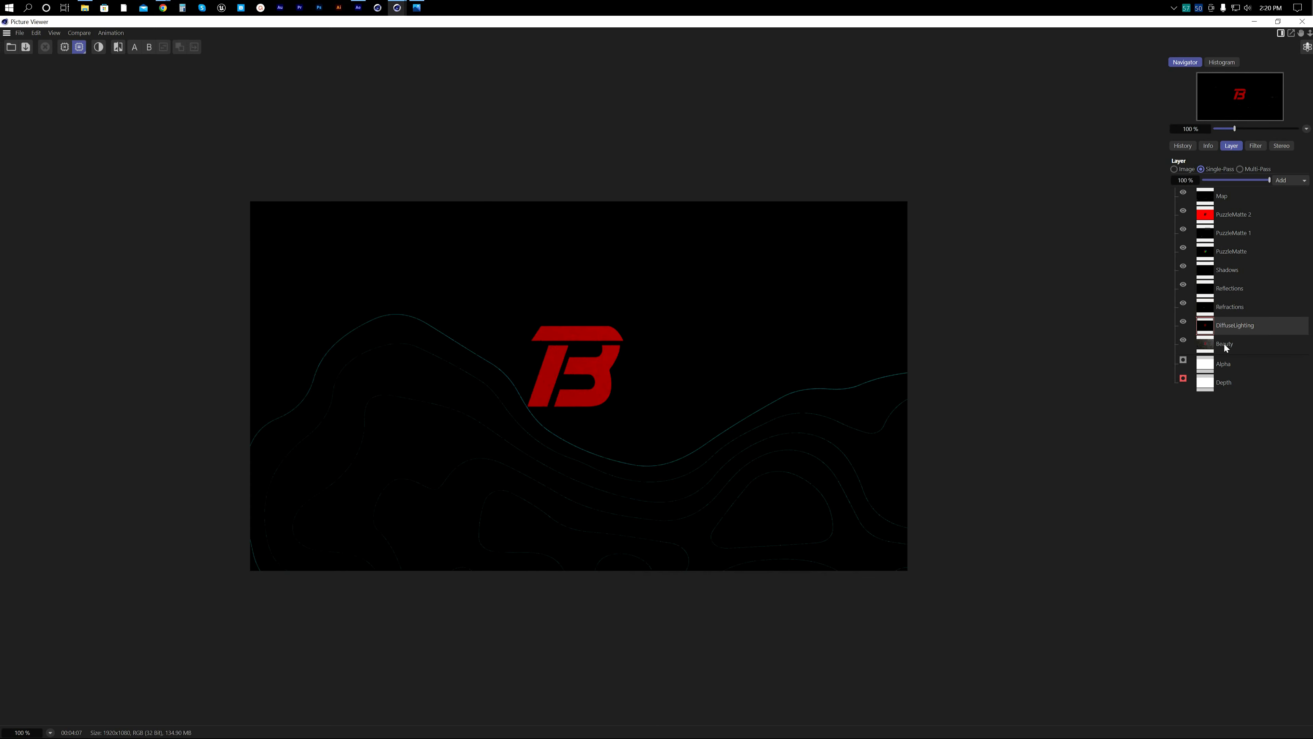
pyautogui.click(1223, 343)
pyautogui.click(1226, 365)
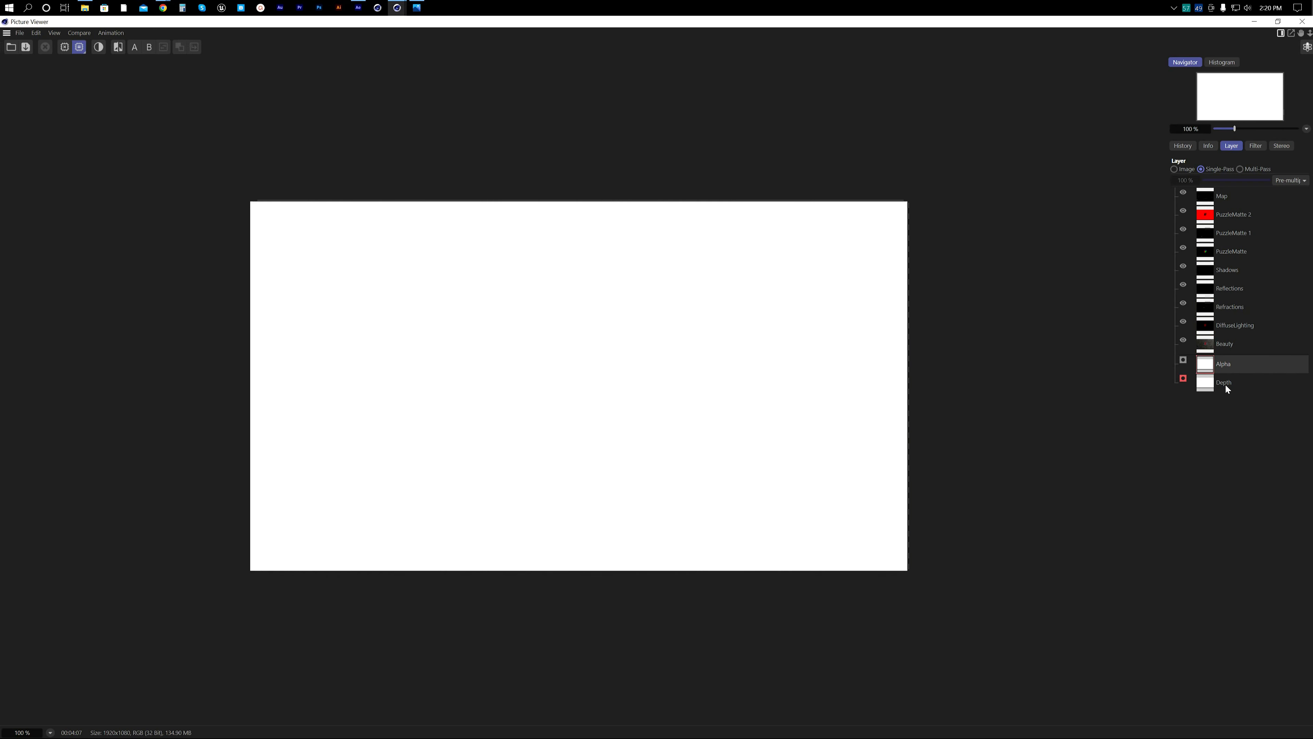
pyautogui.click(1224, 384)
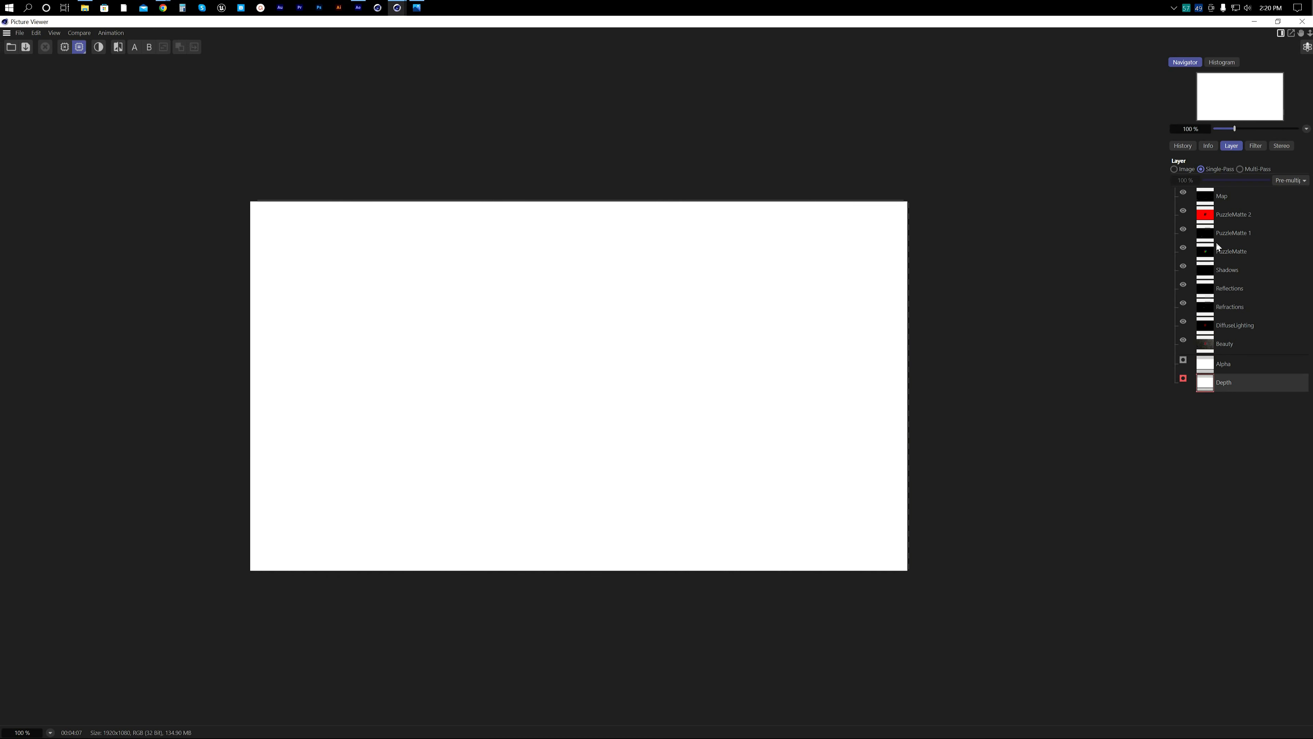
pyautogui.click(1184, 169)
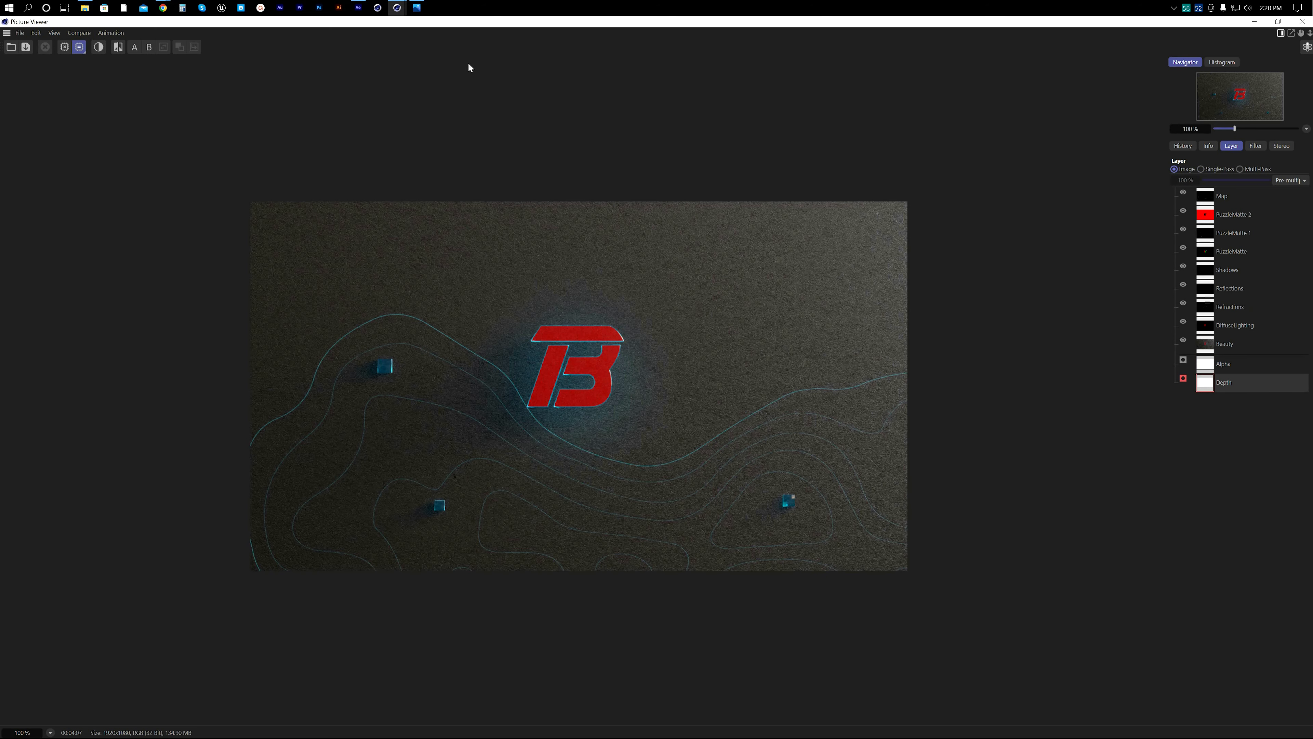
# Step: Switch to After Effects and delete all existing folders from the project
pyautogui.click(358, 7)
pyautogui.hotkey('ctrl', 'a')
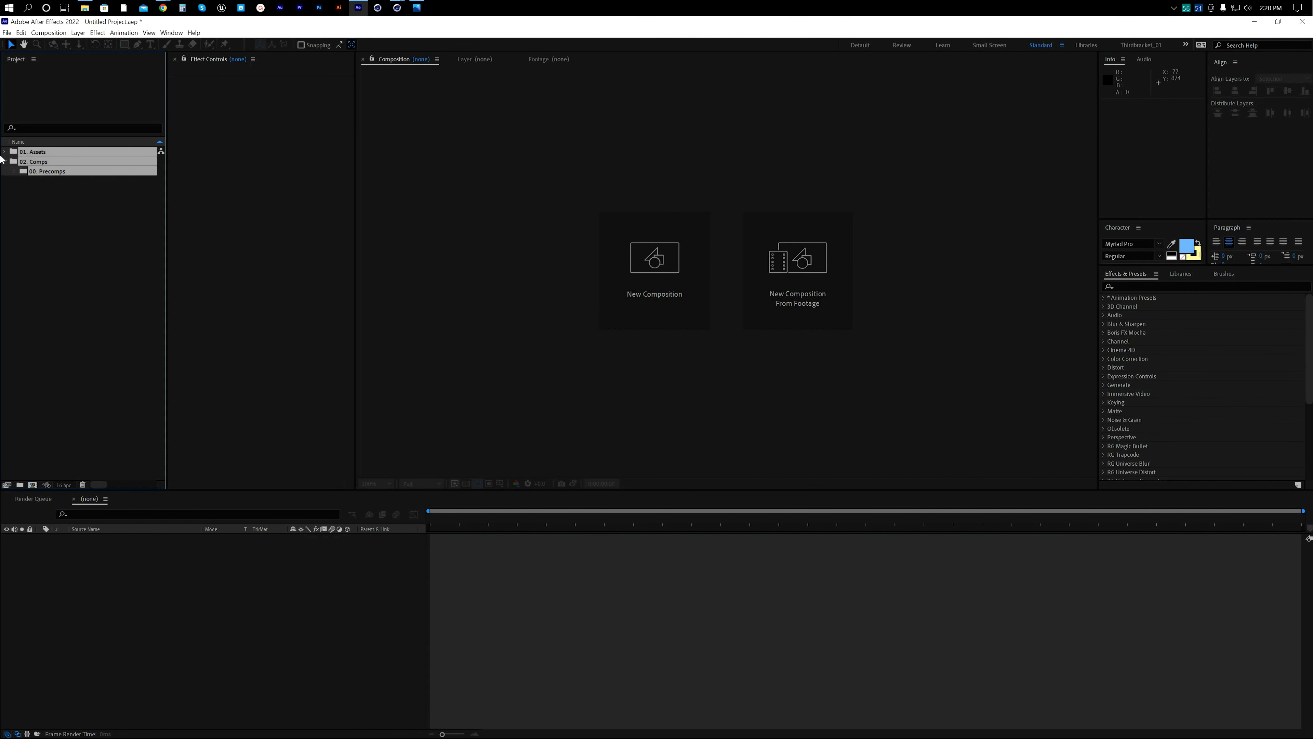
pyautogui.press('Delete')
pyautogui.press('Return')
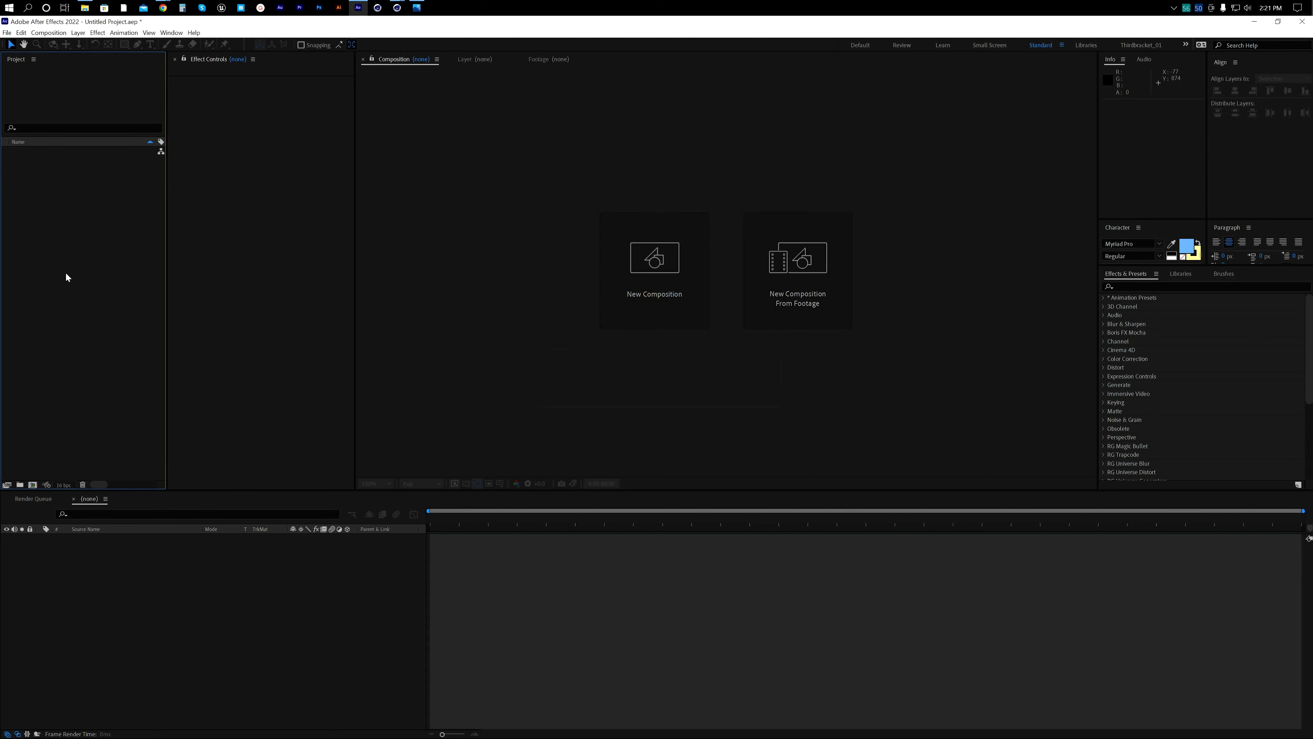
# Step: Start importing footage and browse to the 02 render folder inside Tuts
pyautogui.doubleClick(73, 262)
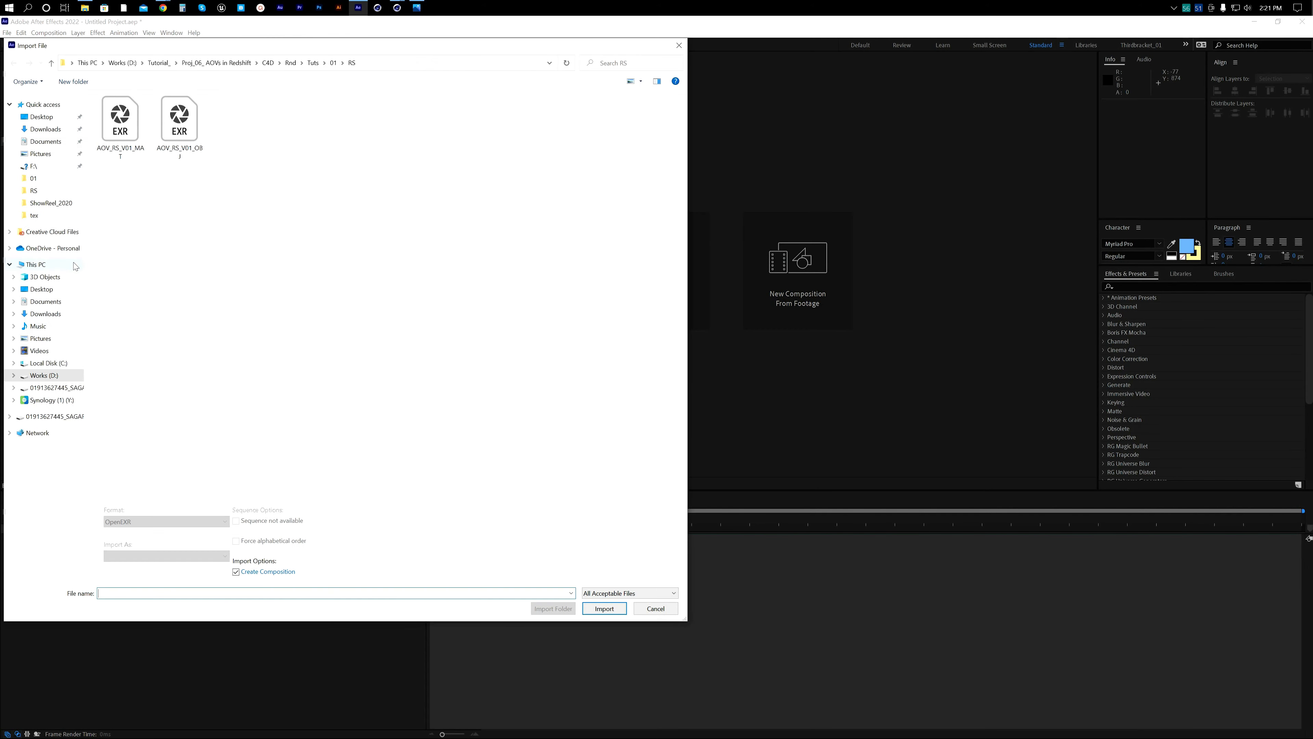
pyautogui.click(313, 62)
pyautogui.doubleClick(117, 127)
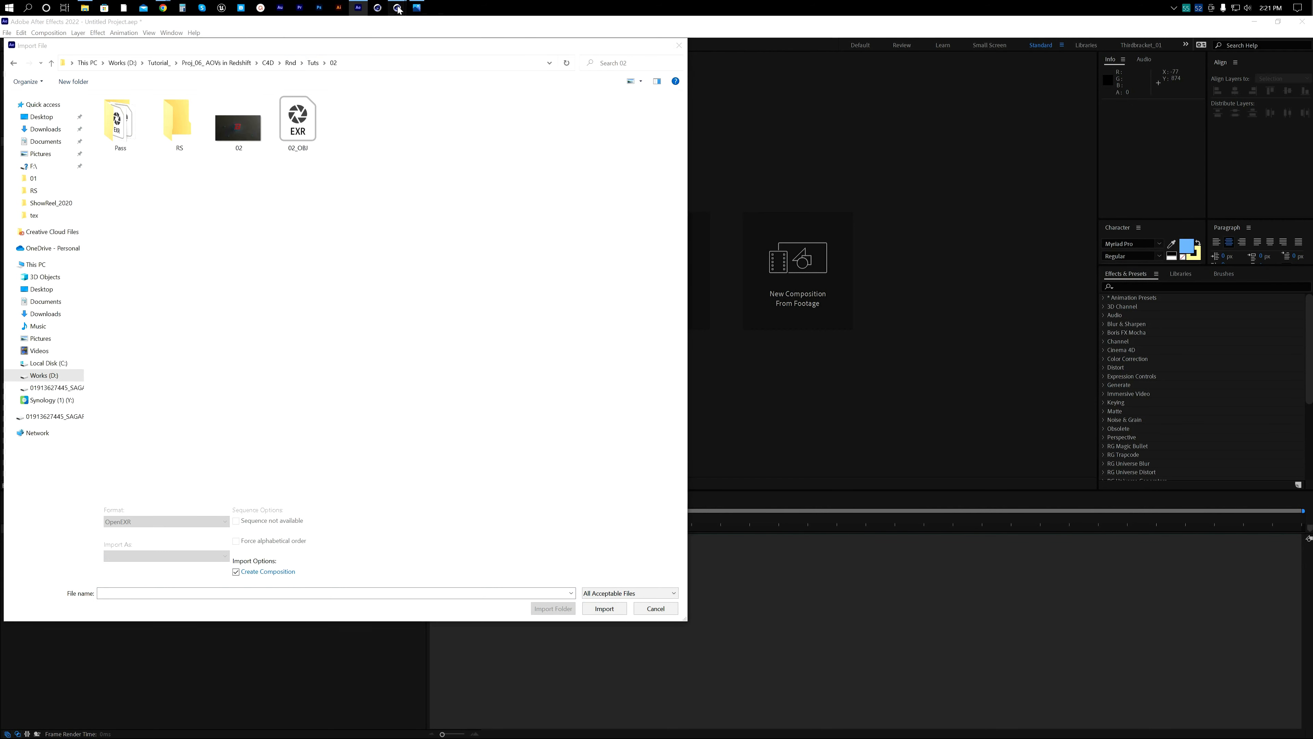
# Step: Switch to Cinema 4D and enable saving an After Effects compositing project file with Relative and Include 3D Data in the render settings
pyautogui.moveTo(397, 7)
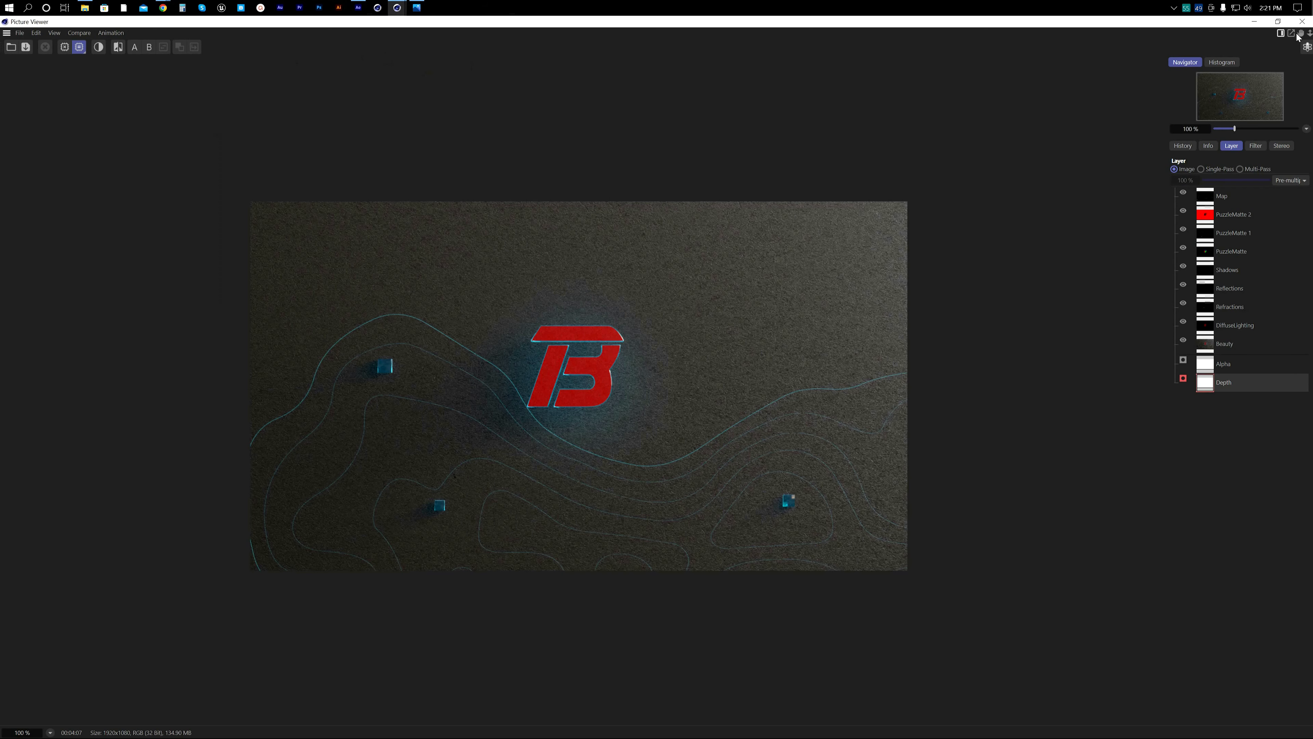
pyautogui.click(341, 59)
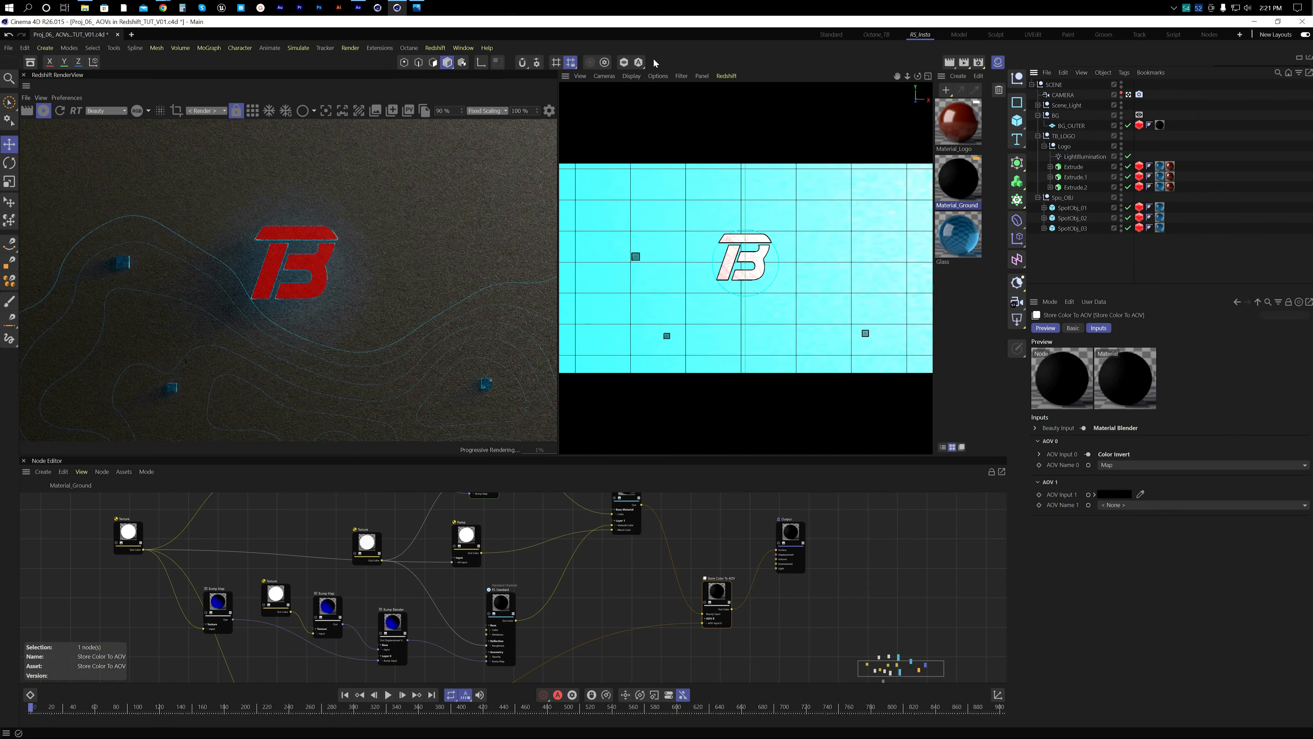
pyautogui.click(978, 62)
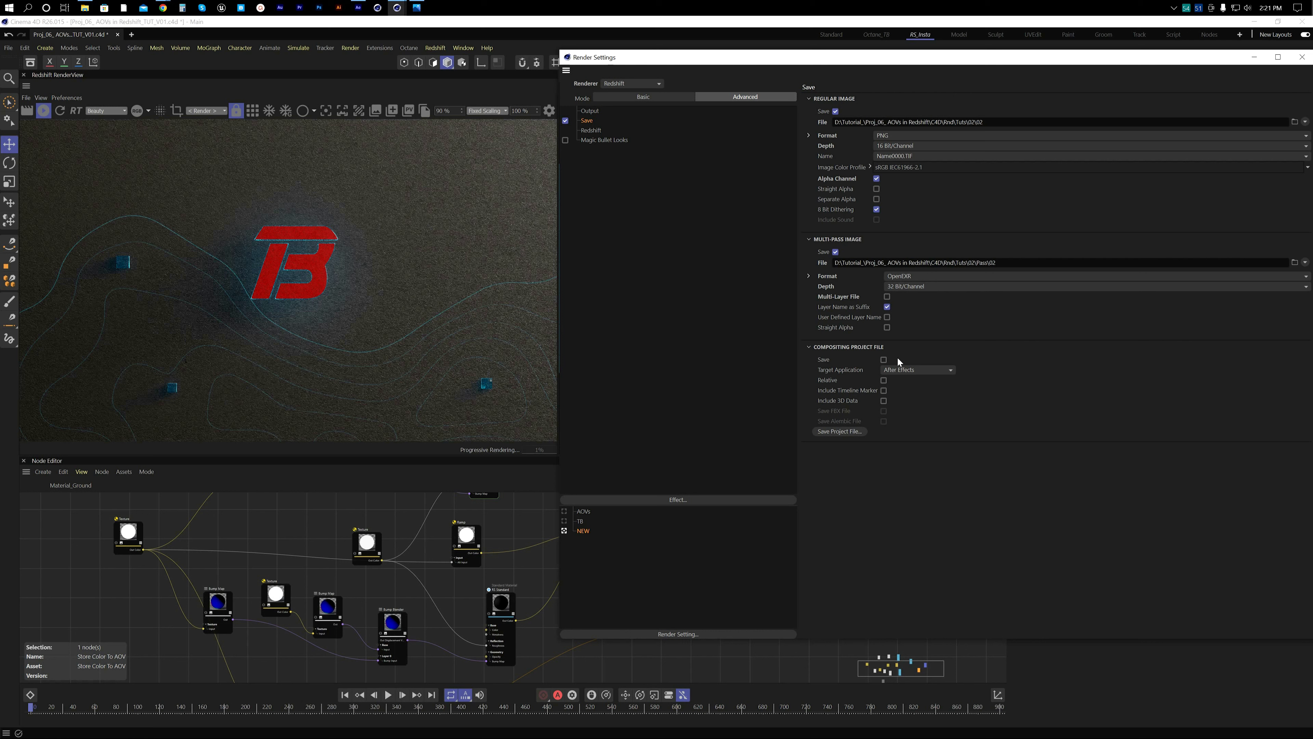
pyautogui.click(884, 359)
pyautogui.click(884, 380)
pyautogui.click(884, 400)
# Step: Save the compositing project file as 02 in the Rnd\Tuts\02 folder
pyautogui.click(856, 431)
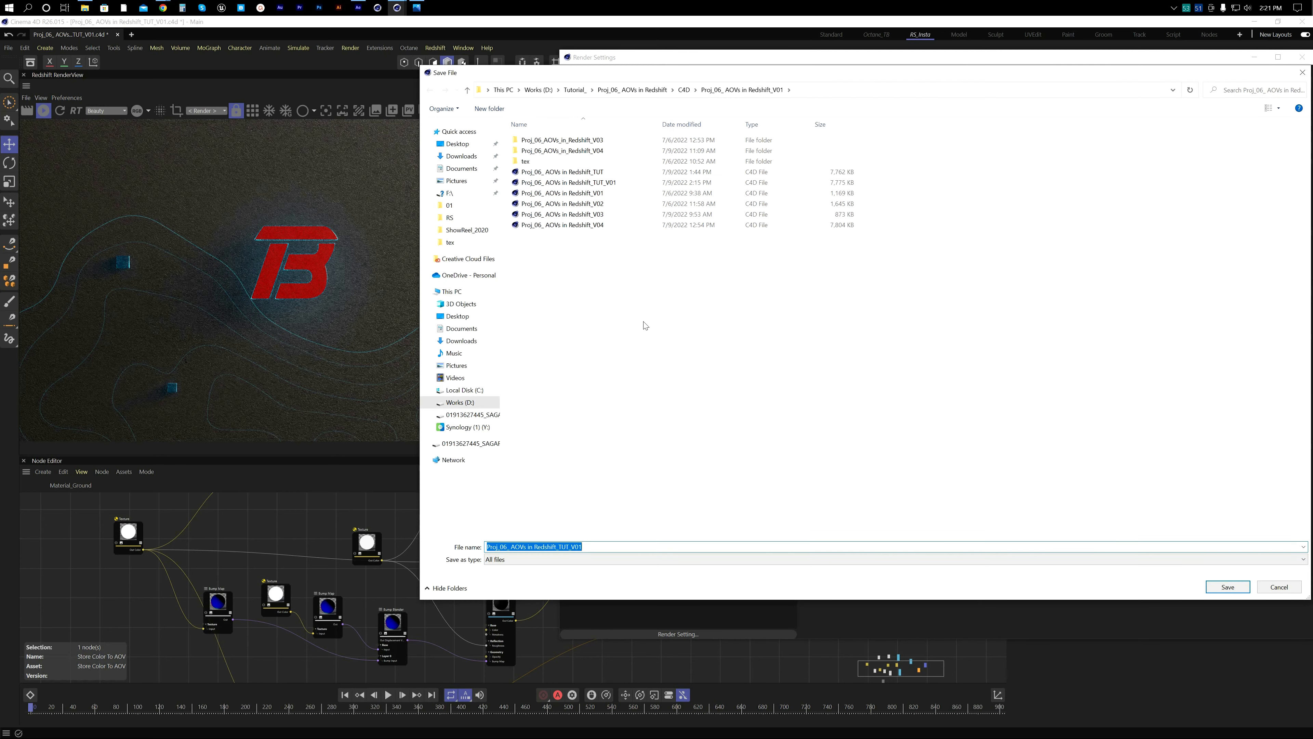
pyautogui.click(682, 91)
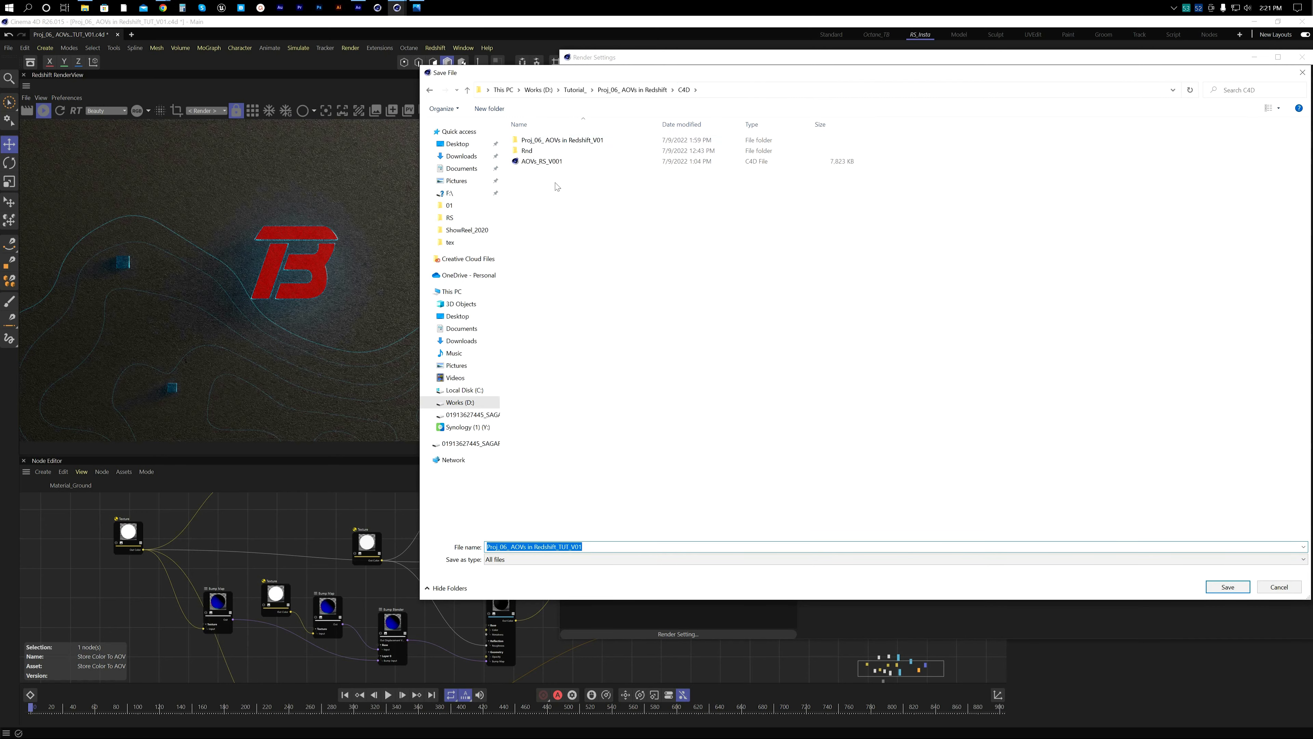
pyautogui.doubleClick(537, 152)
pyautogui.click(538, 166)
pyautogui.doubleClick(538, 166)
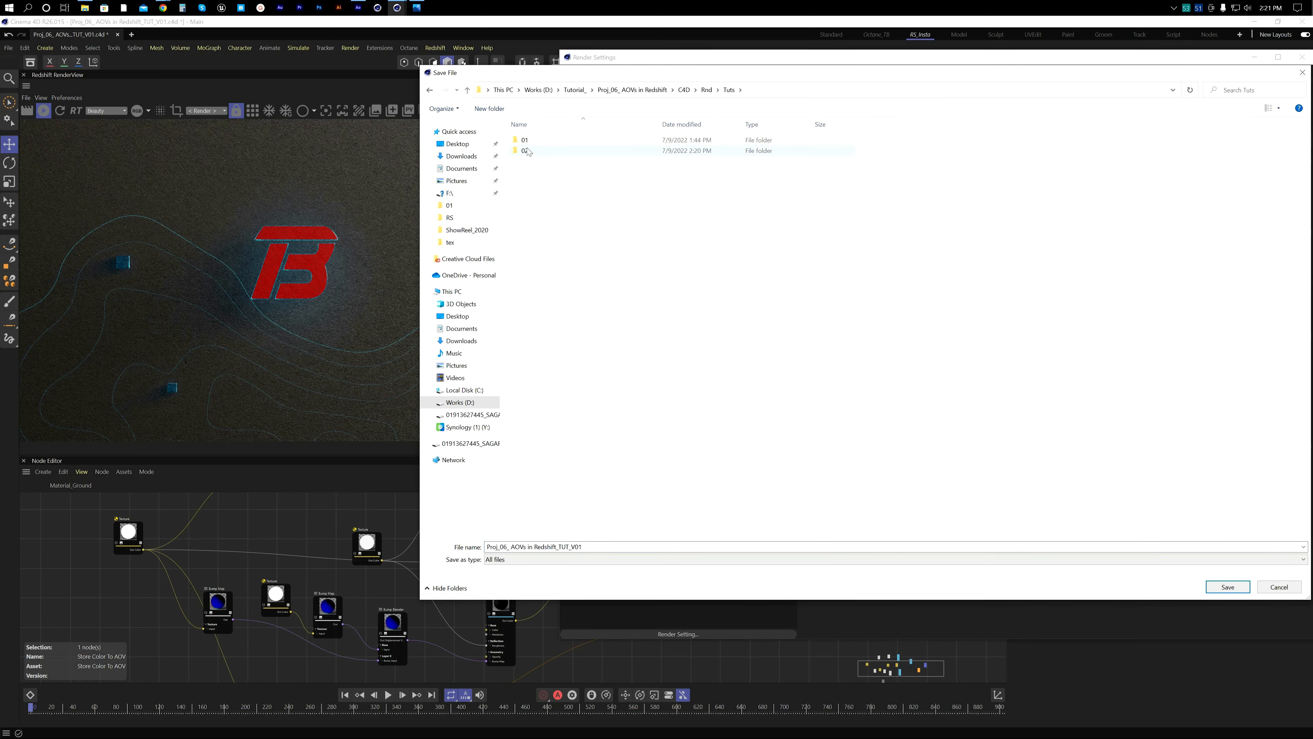
pyautogui.doubleClick(532, 151)
pyautogui.click(533, 548)
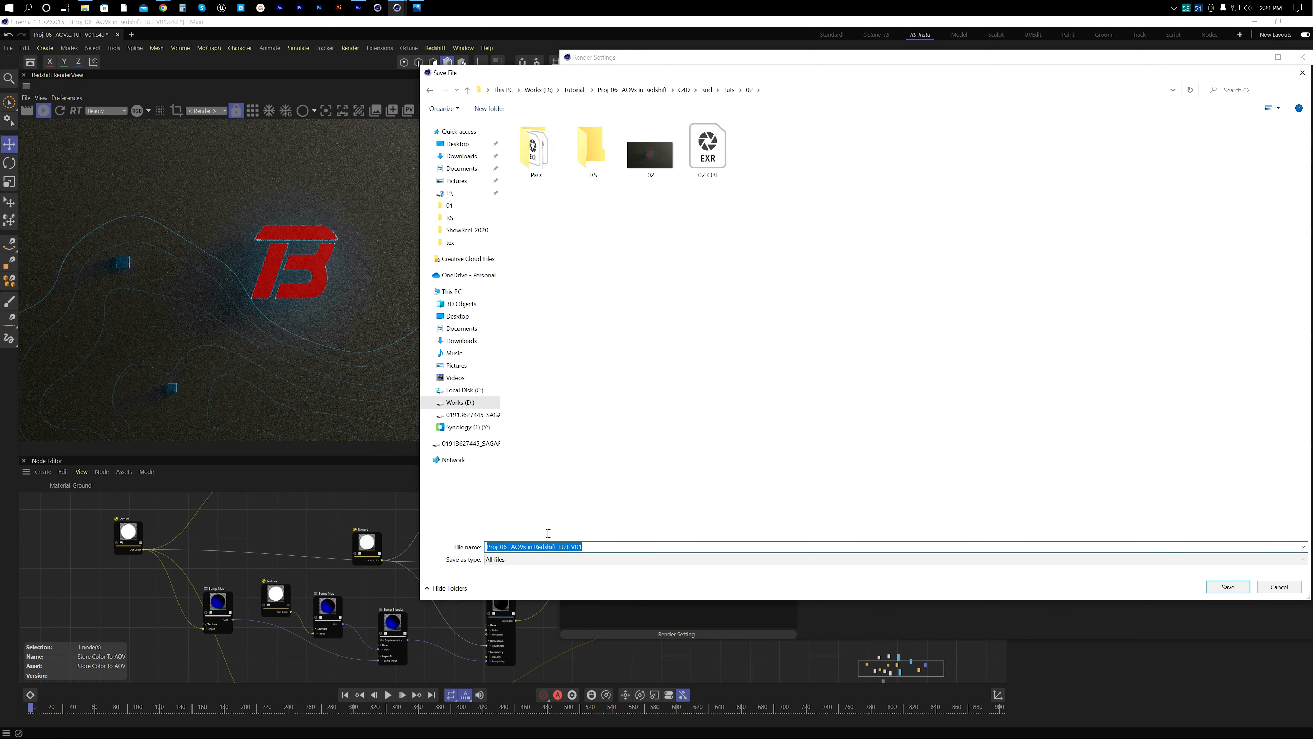
pyautogui.press('Return')
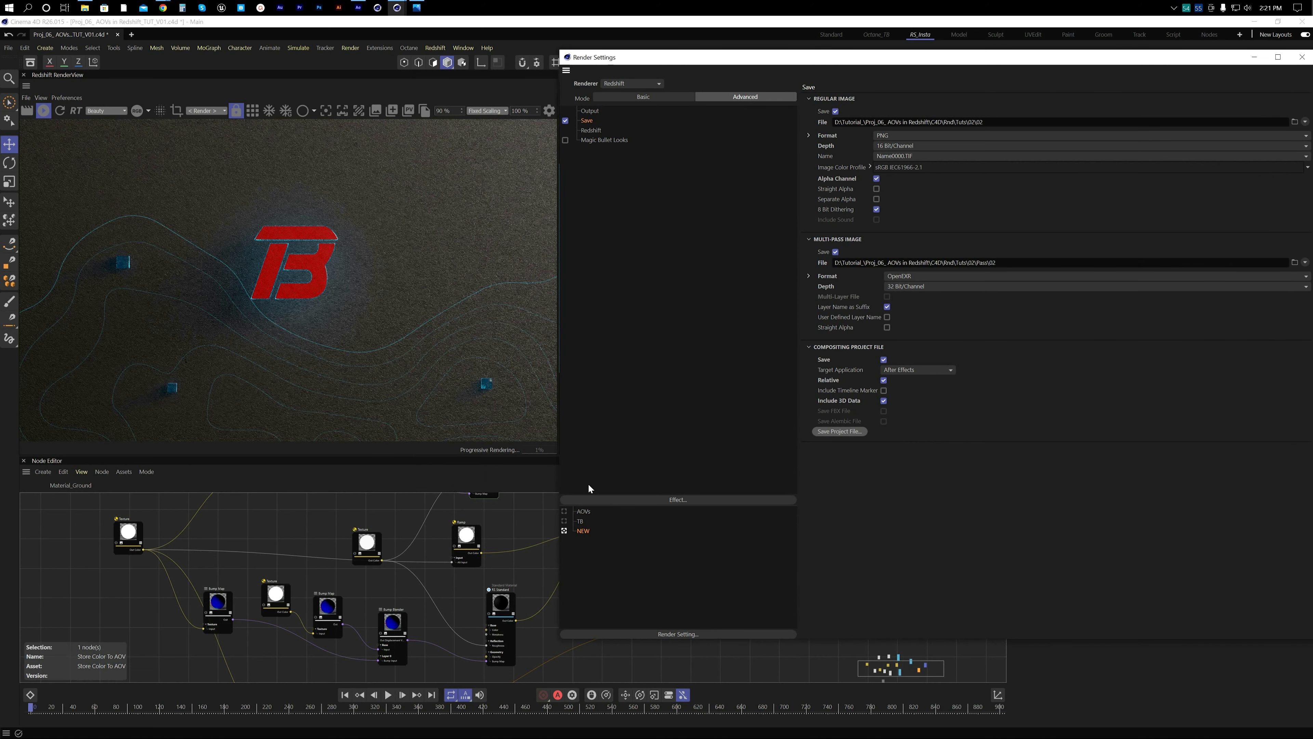
# Step: Switch to After Effects, import 02.aec and open the 02 composition
pyautogui.click(357, 8)
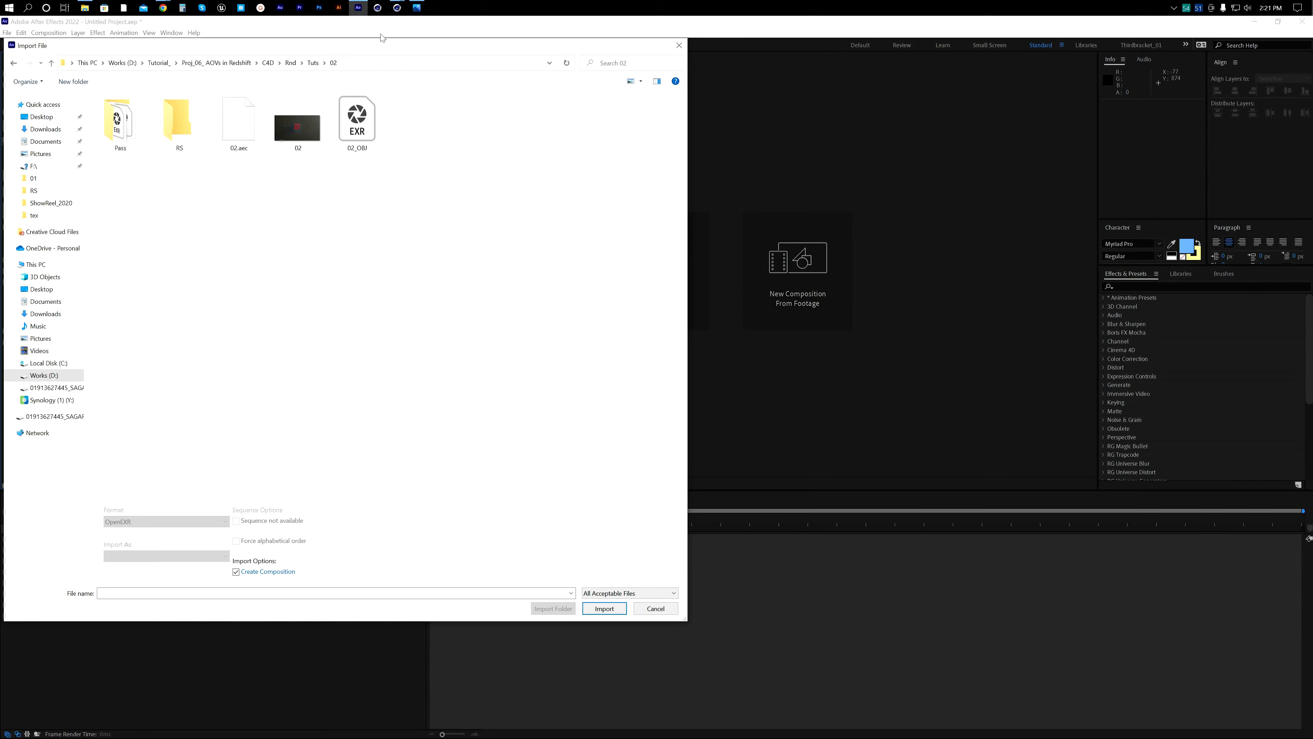
pyautogui.doubleClick(243, 128)
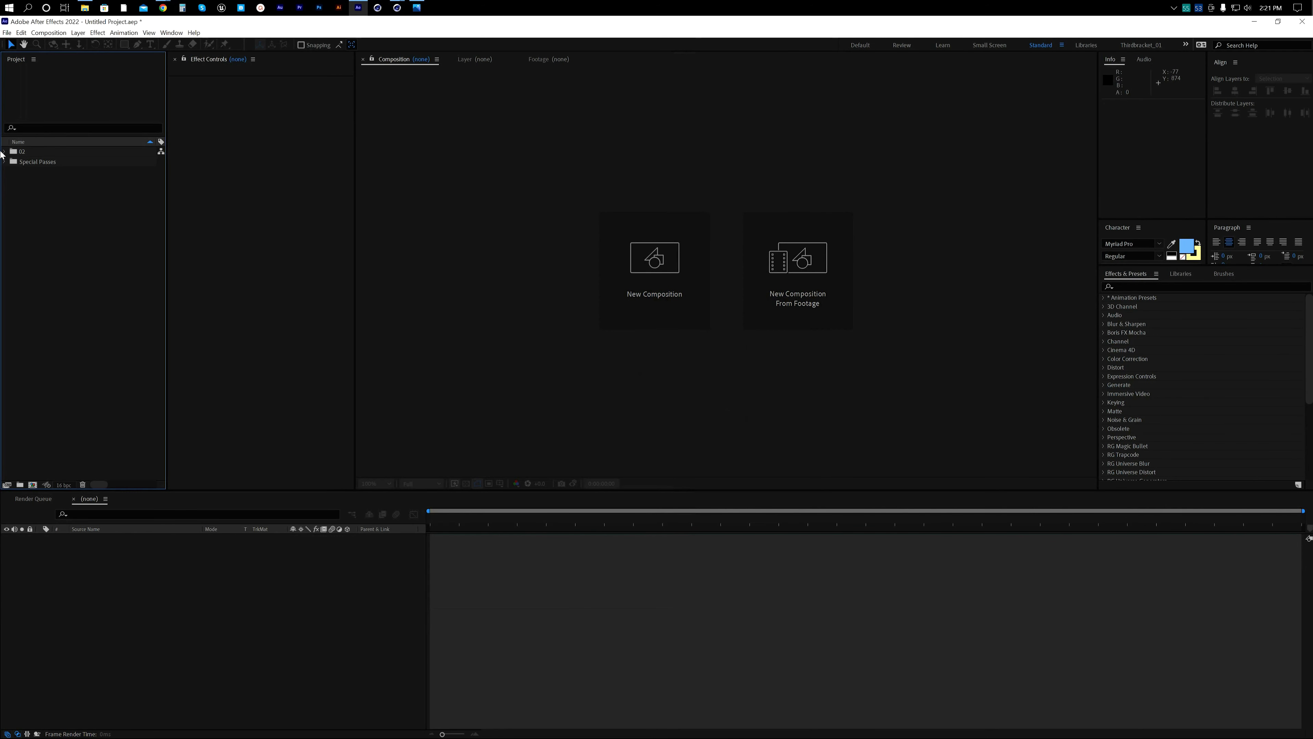
pyautogui.click(3, 152)
pyautogui.doubleClick(35, 160)
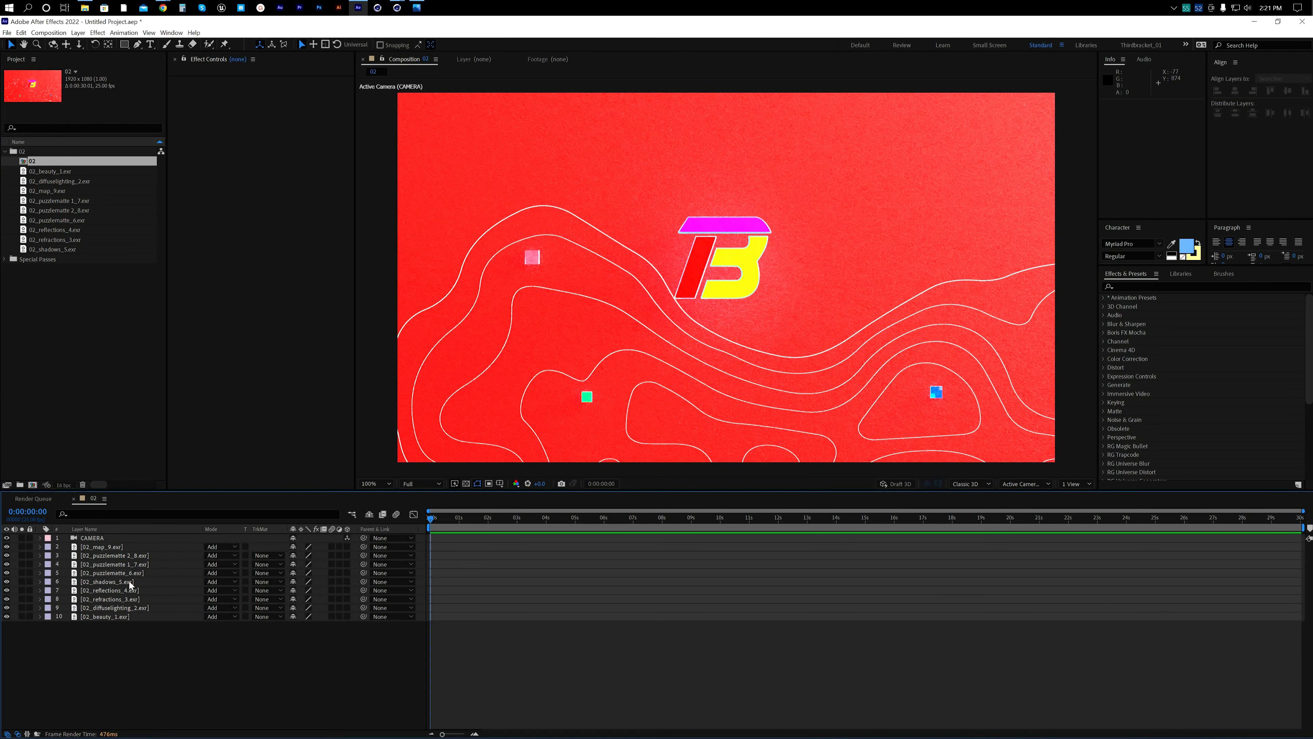
# Step: Hide every layer except 02_beauty_1.exr and examine the beauty pass on its own
pyautogui.hotkey('ctrl', 'a')
pyautogui.press('End')
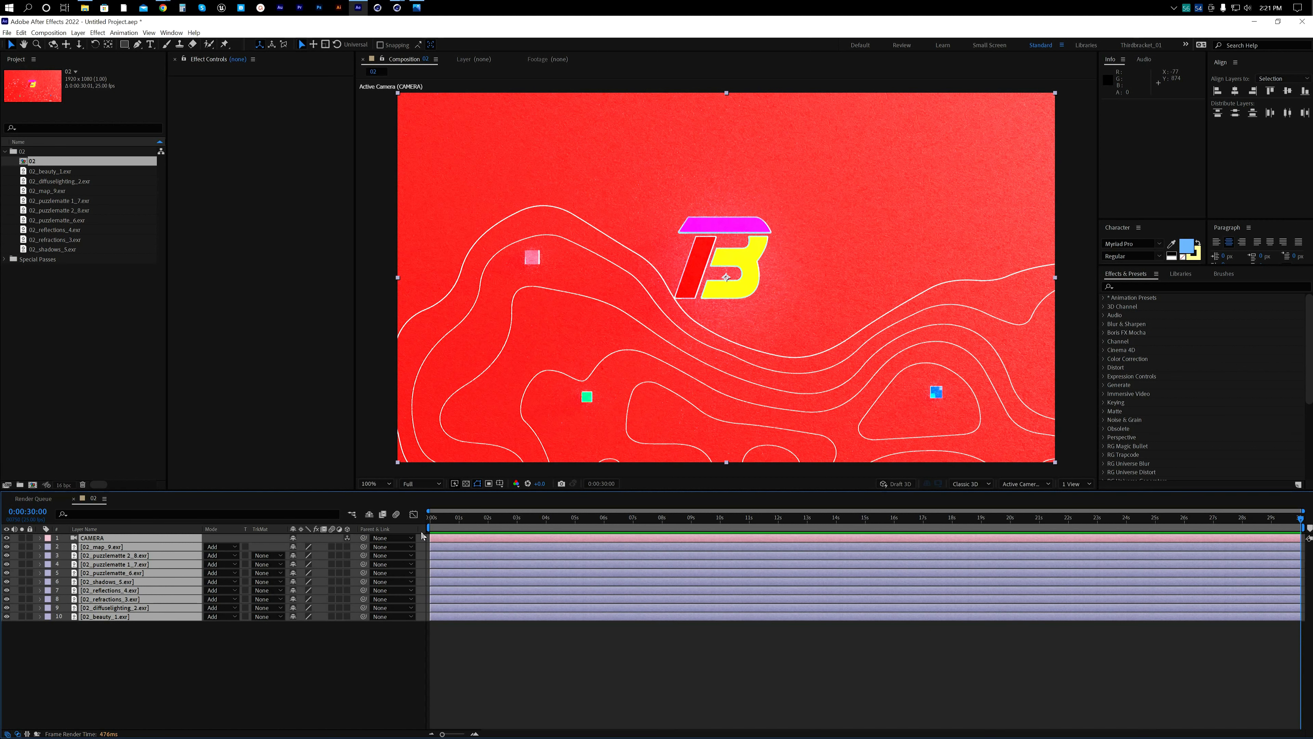
pyautogui.press('Home')
pyautogui.click(220, 650)
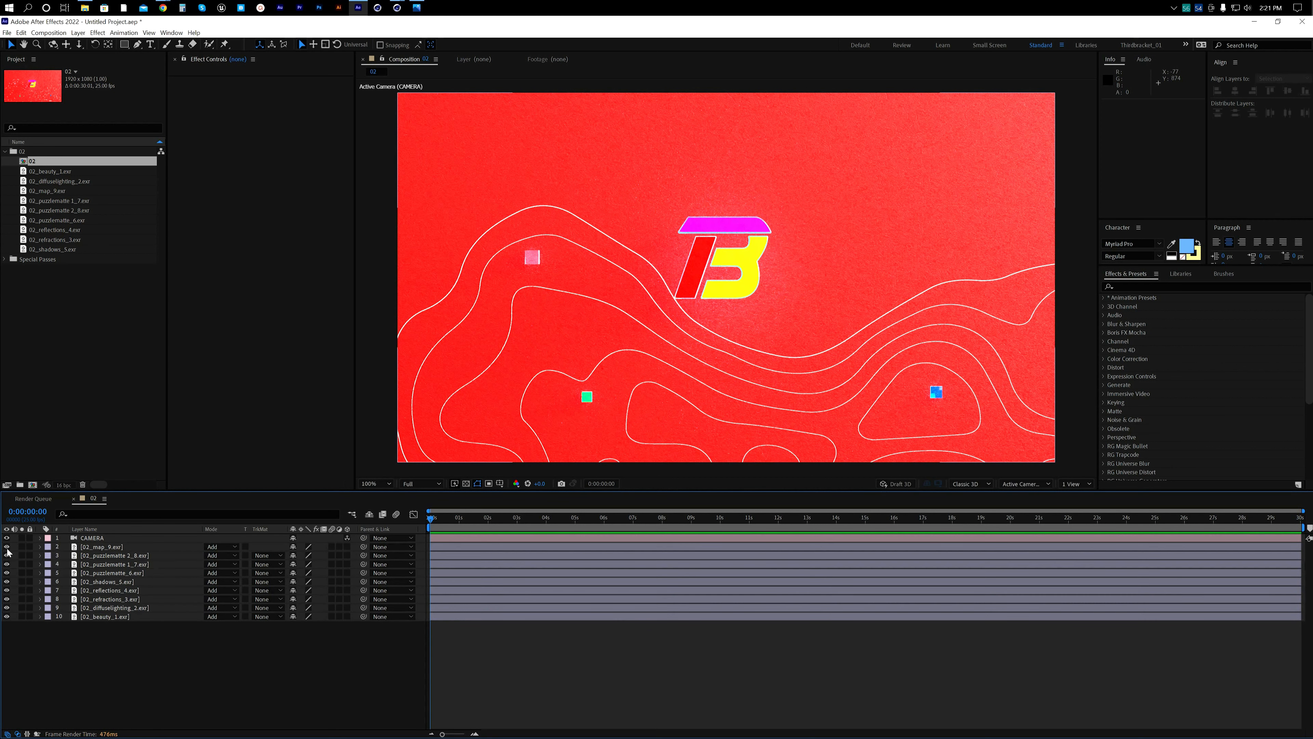
pyautogui.keyDown('alt'); pyautogui.click(6, 616); pyautogui.keyUp('alt')
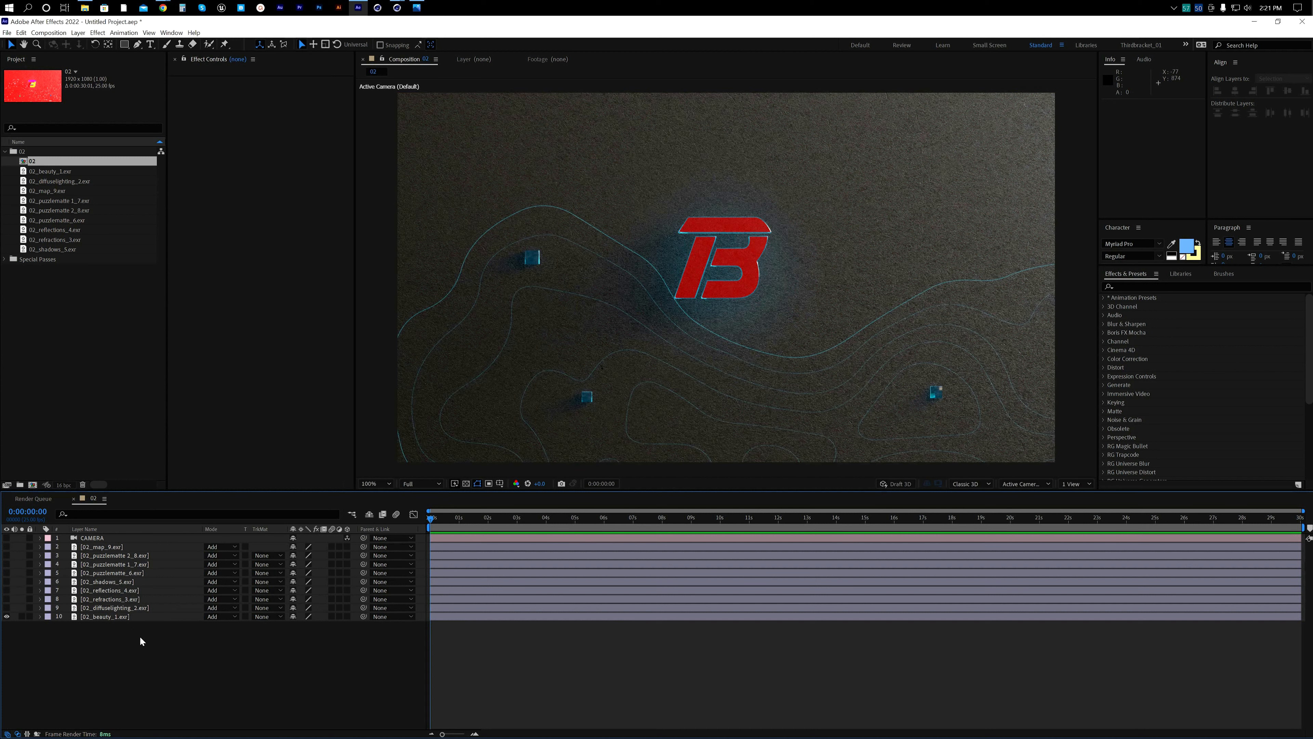
pyautogui.click(129, 616)
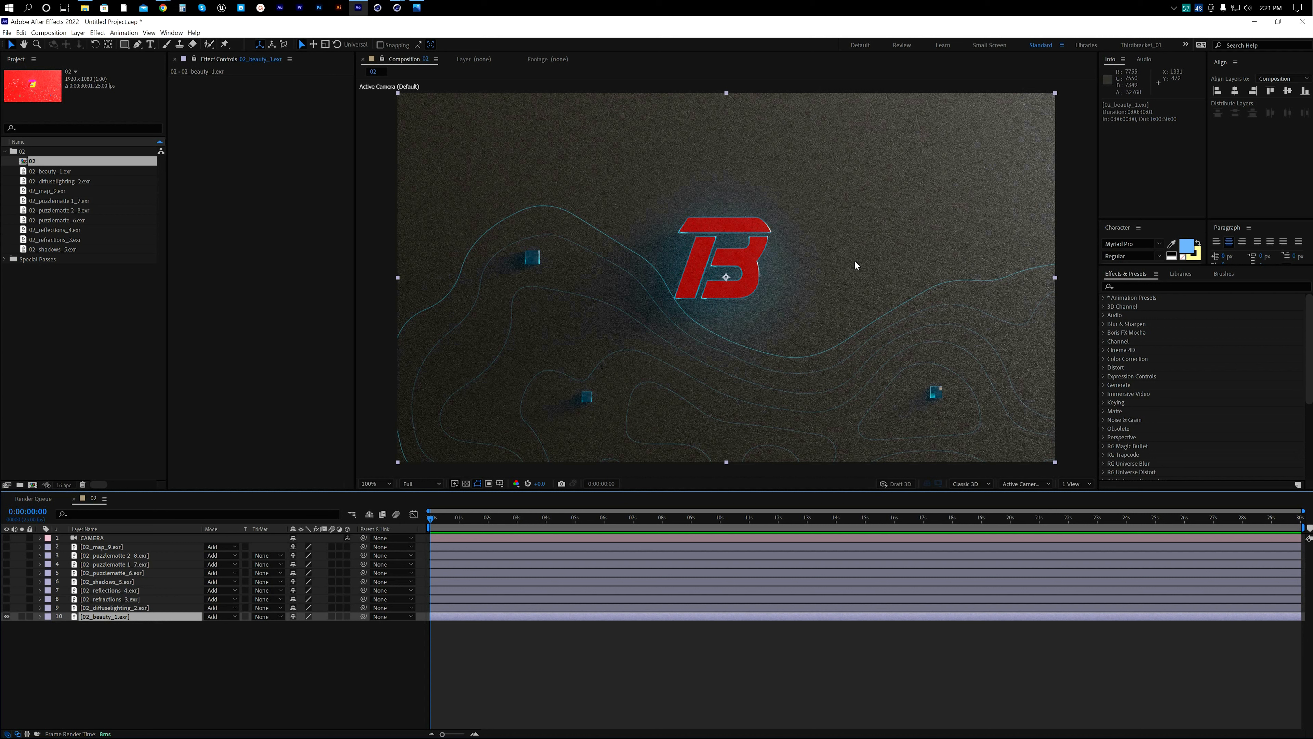
pyautogui.click(240, 623)
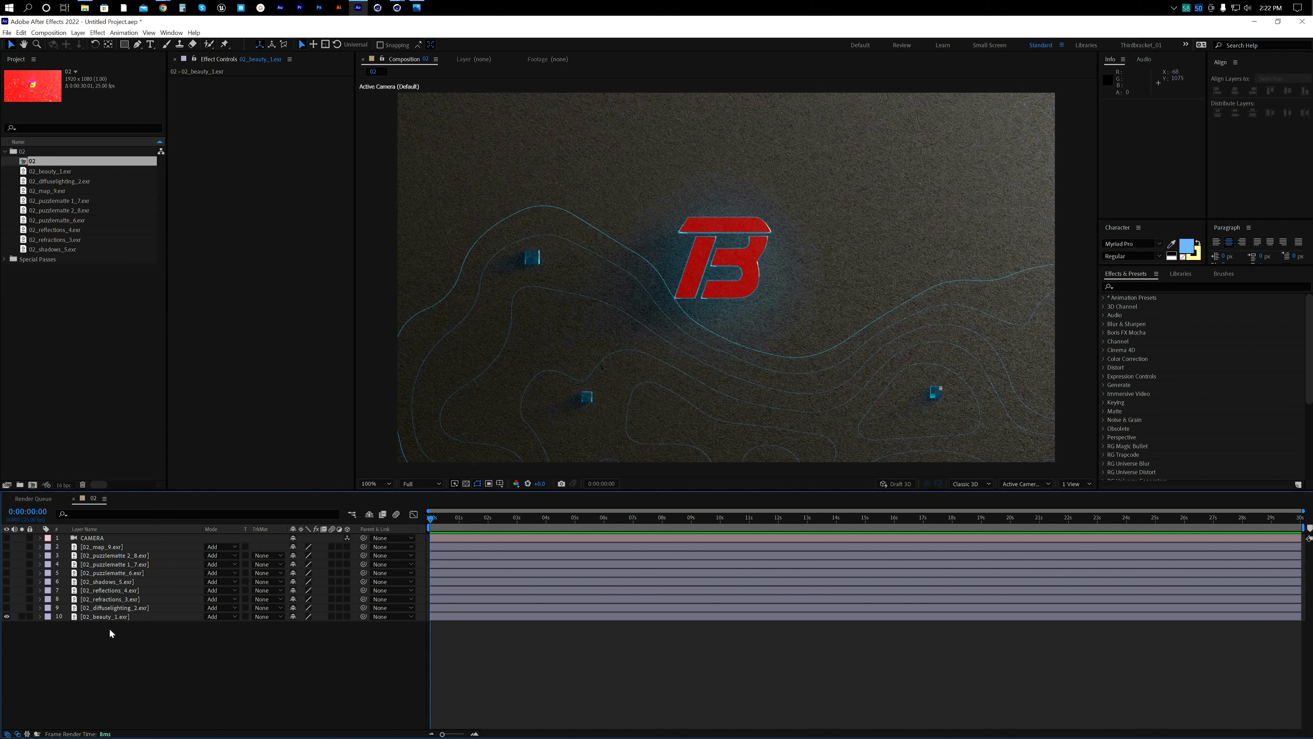
pyautogui.click(111, 616)
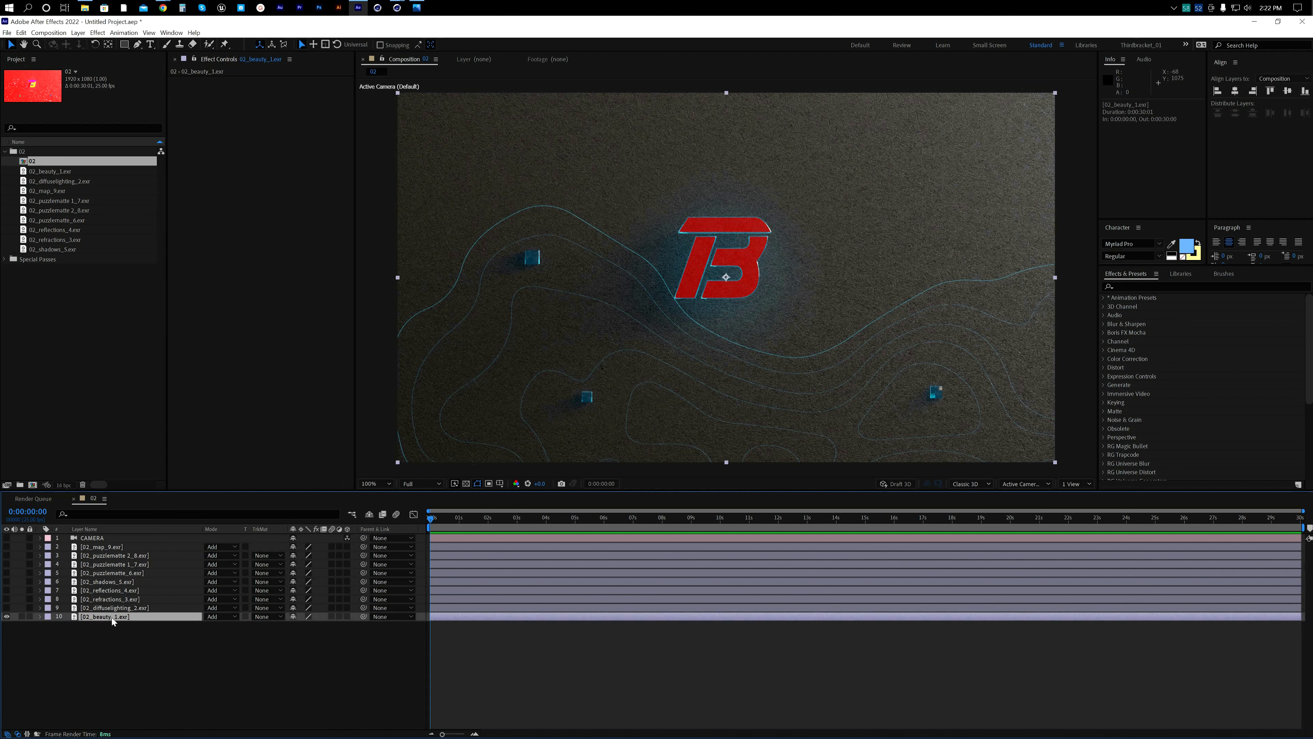
# Step: Hide the beauty layer and show only the 02_map_9.exr pass
pyautogui.click(6, 616)
pyautogui.click(6, 546)
pyautogui.click(88, 546)
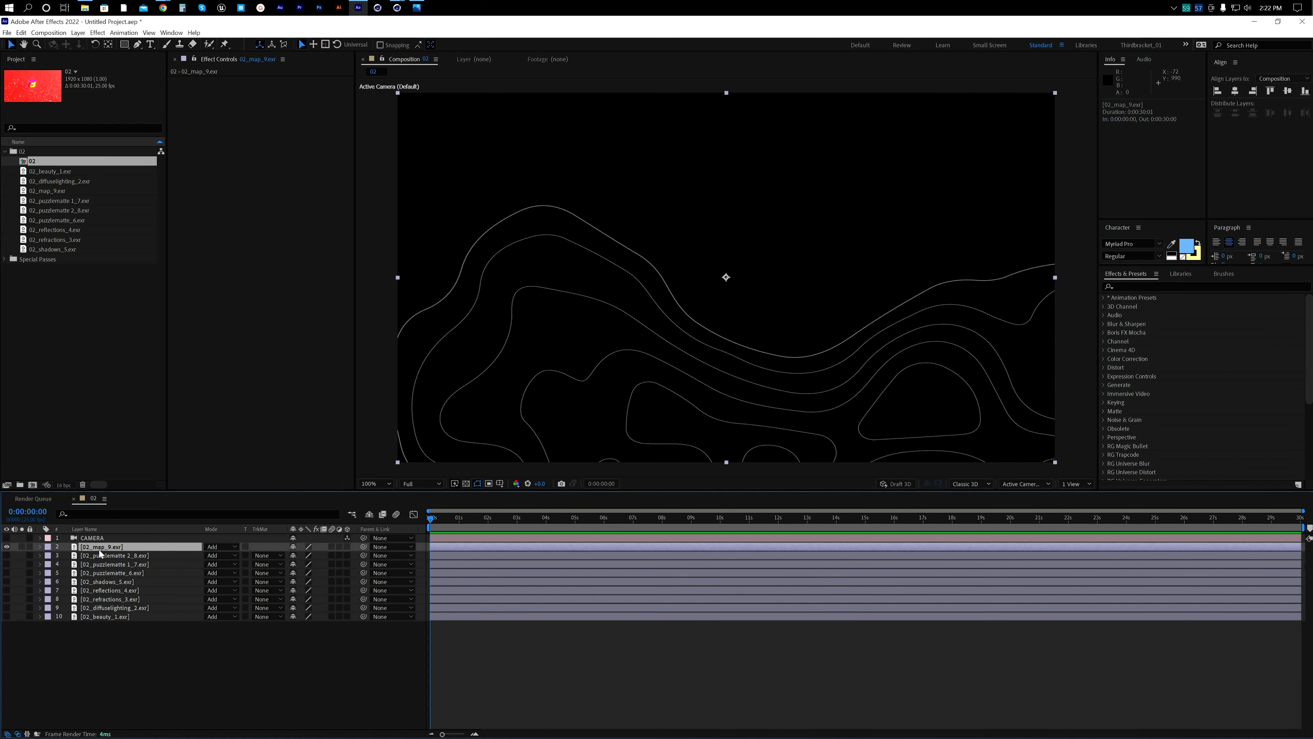
pyautogui.press(',')
pyautogui.press('.')
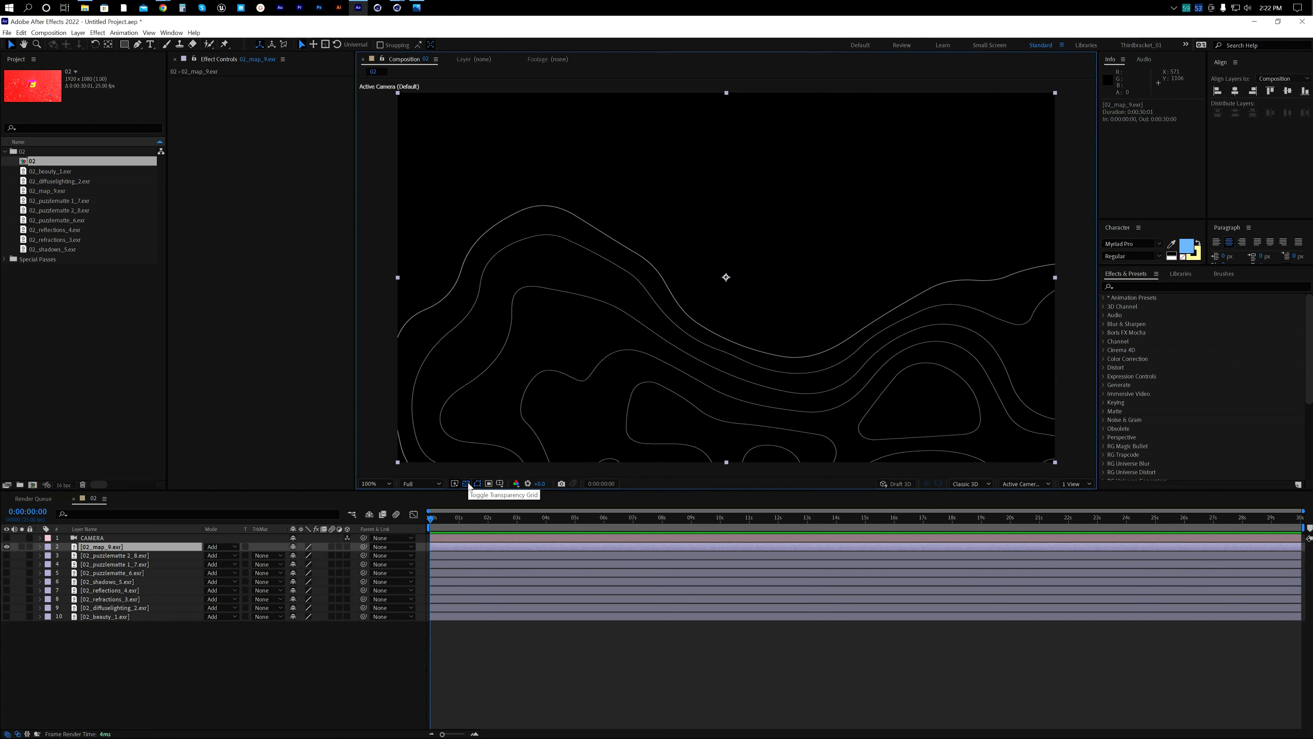
# Step: Duplicate the beauty layer directly below the map layer, make it visible and set its track matte to the map layer's luma
pyautogui.click(116, 616)
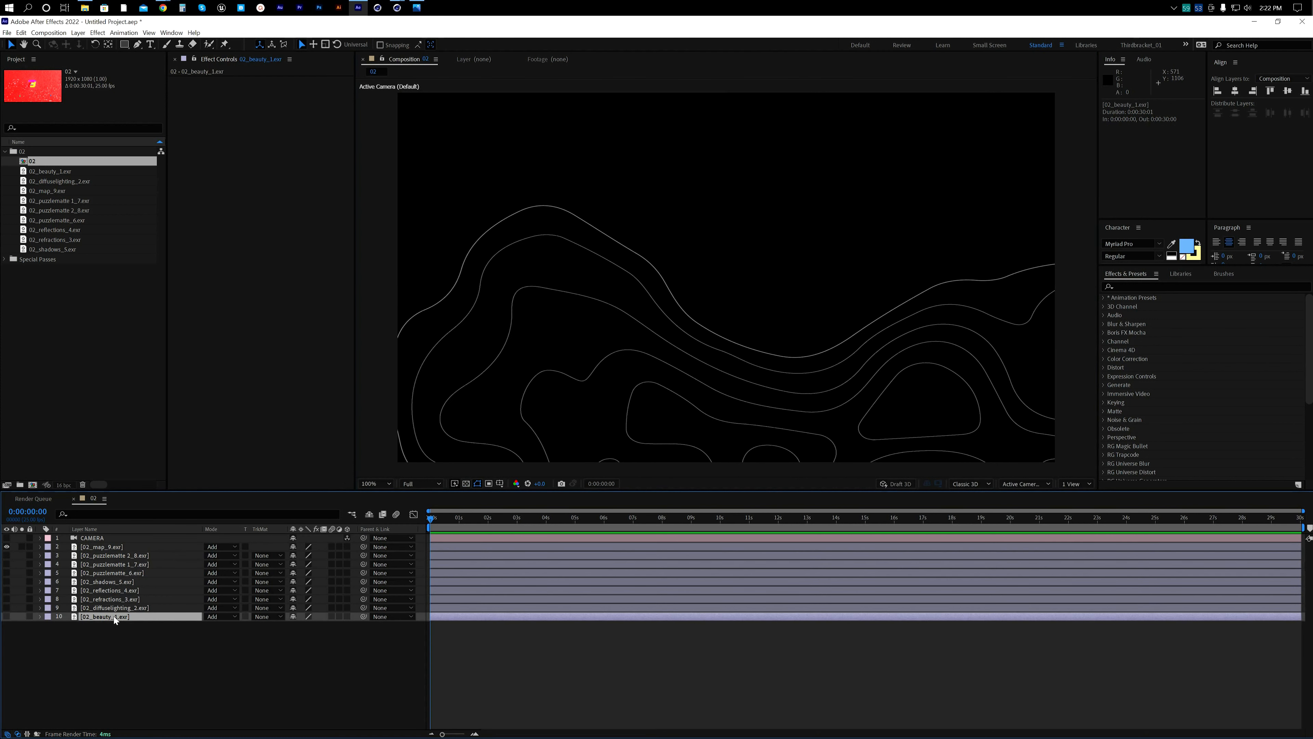
pyautogui.hotkey('ctrl', 'd')
pyautogui.moveTo(114, 618); pyautogui.dragTo(125, 560)
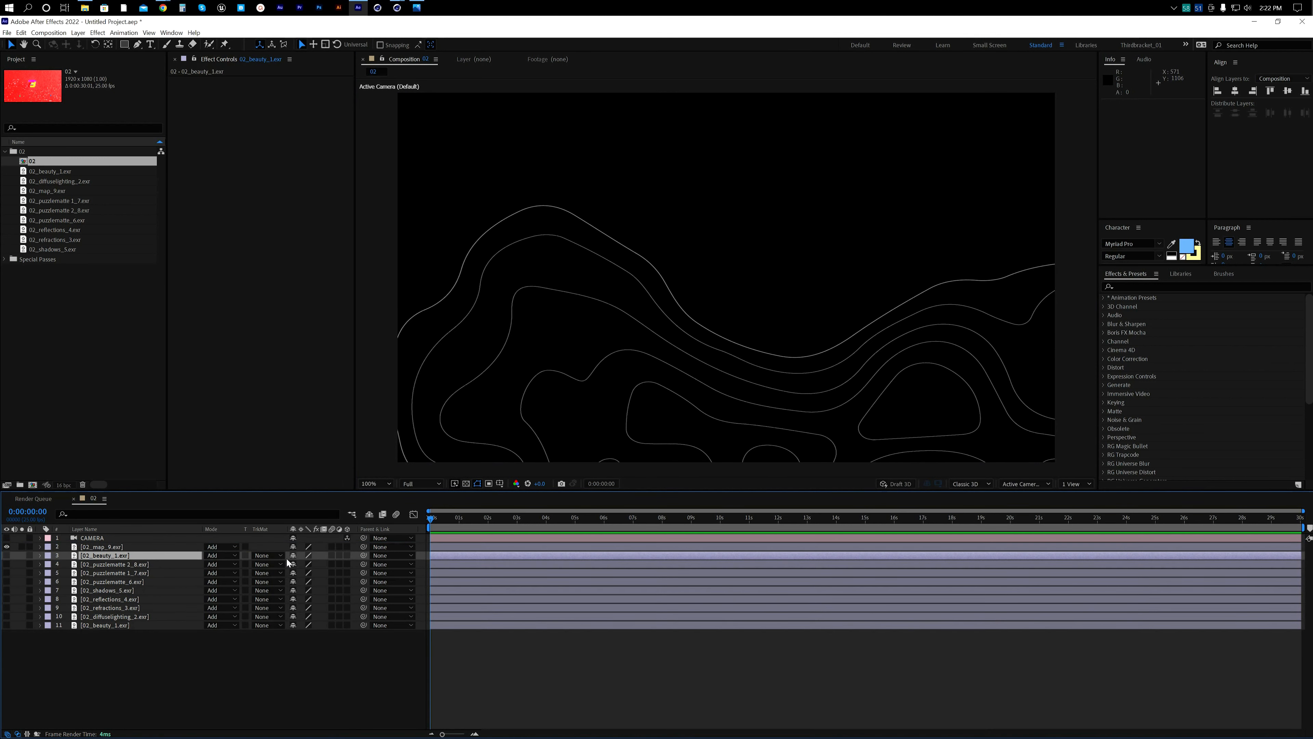
pyautogui.click(6, 554)
pyautogui.click(268, 555)
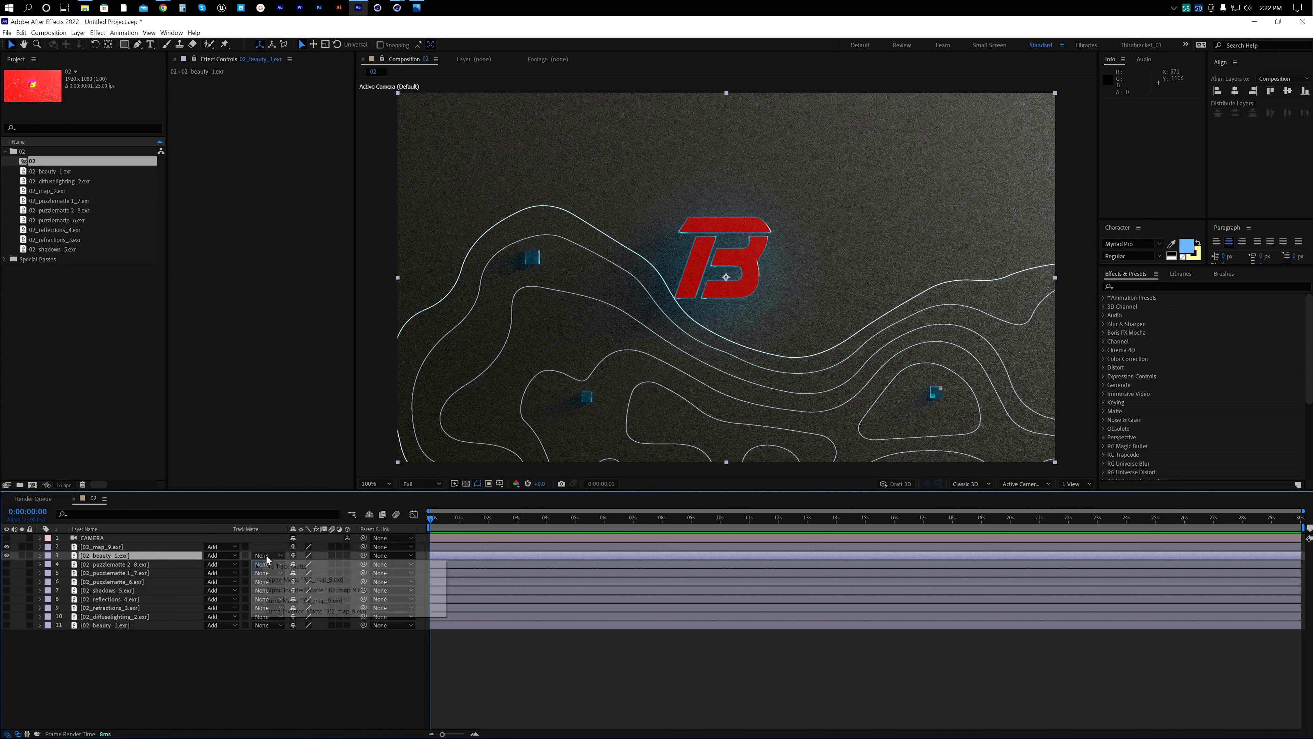
pyautogui.click(298, 600)
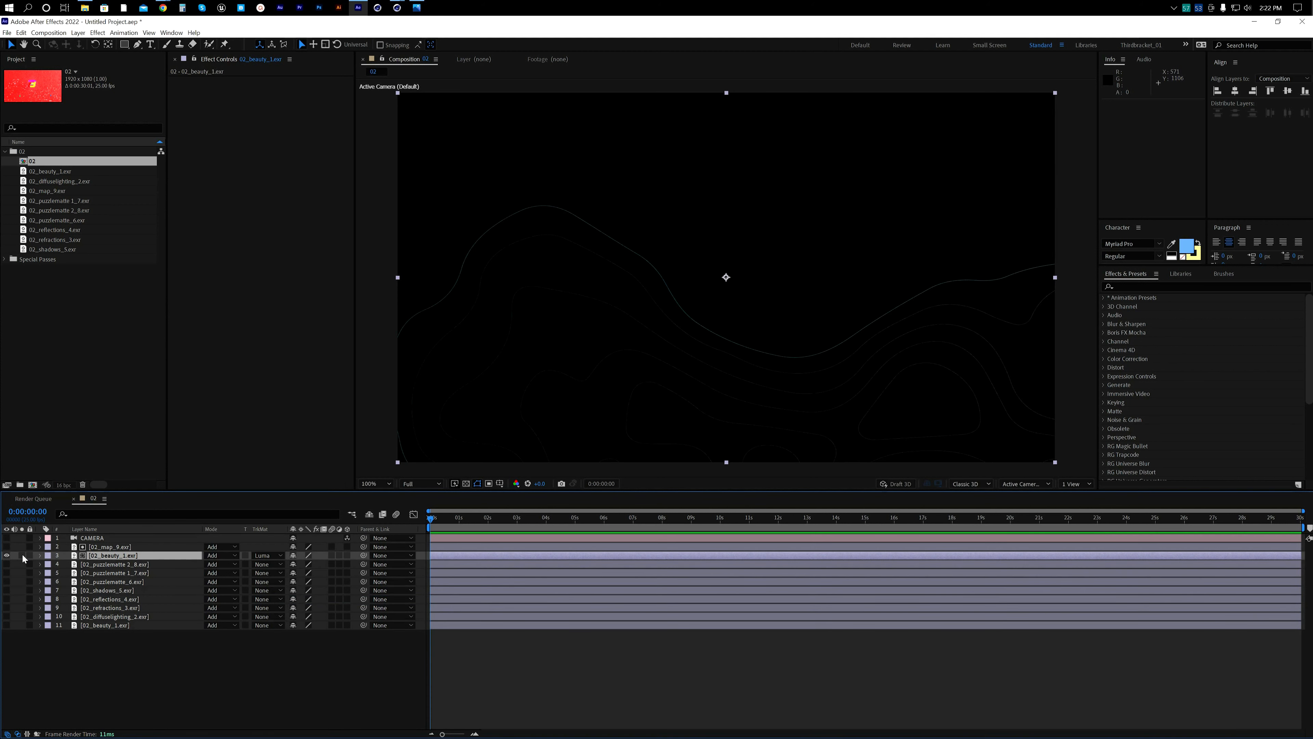
# Step: Show the original beauty layer and move the map layer and its matted beauty copy directly above it
pyautogui.click(7, 625)
pyautogui.click(109, 546)
pyautogui.keyDown('shift'); pyautogui.click(111, 555); pyautogui.keyUp('shift')
pyautogui.moveTo(111, 556); pyautogui.dragTo(117, 623)
# Step: Pre-compose the map layer and the matted beauty copy as Lines
pyautogui.hotkey('ctrl', 'shift', 'c')
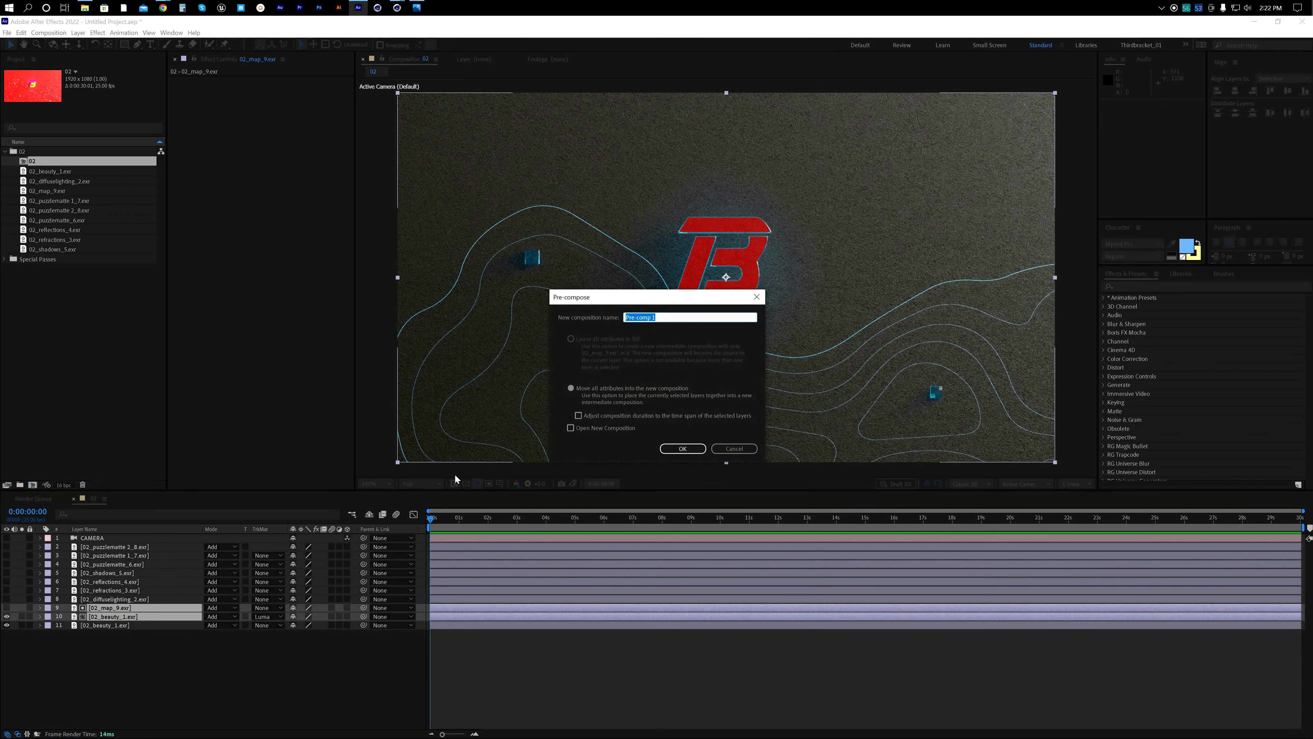
pyautogui.write('Lines')
pyautogui.press('Return')
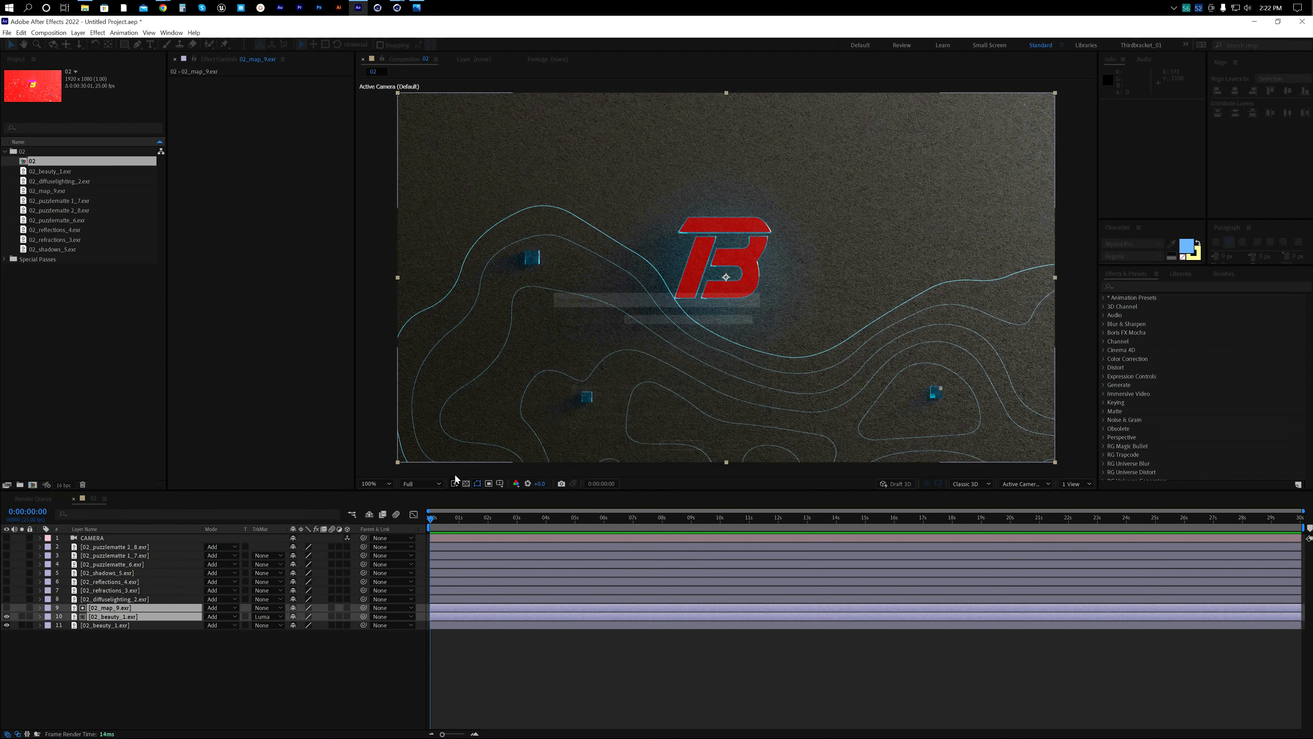
# Step: Apply Lumetri Color to the Lines layer, raise saturation to about 263 and exposure to just over 4, and compare with the effect off
pyautogui.rightClick(241, 172)
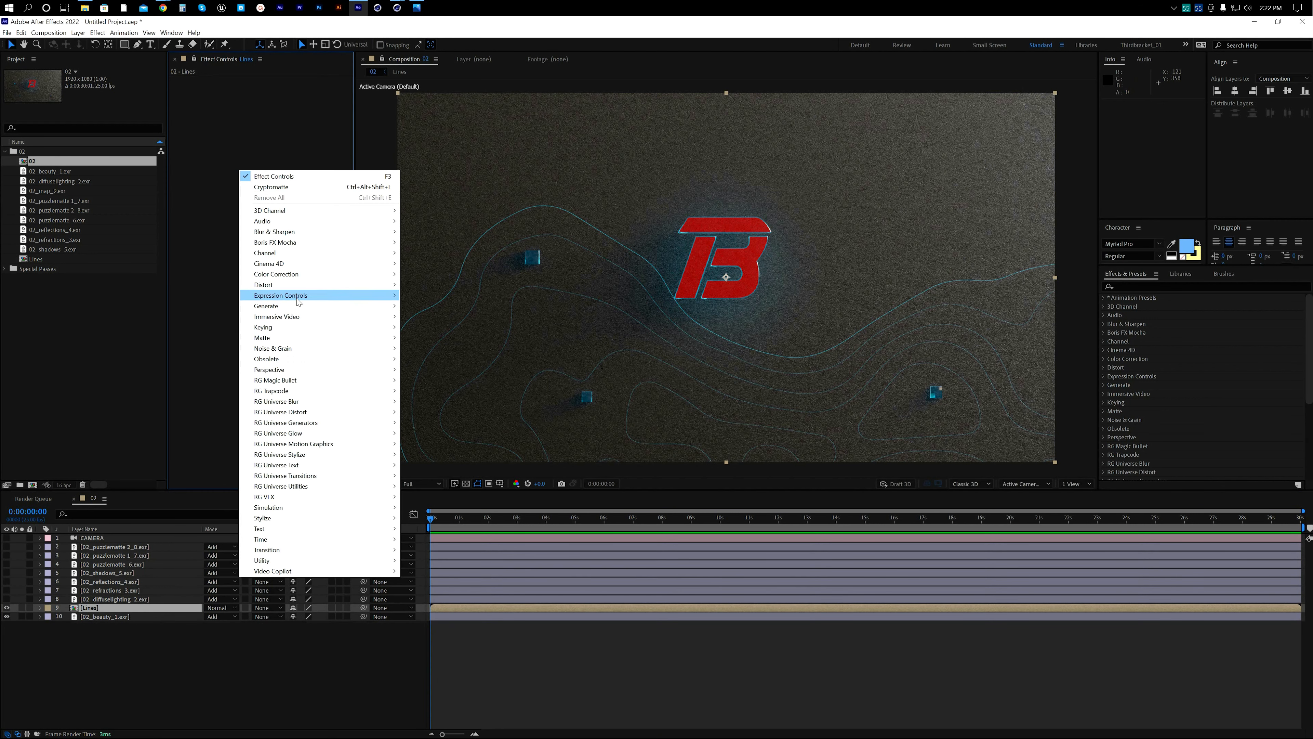
pyautogui.moveTo(303, 275)
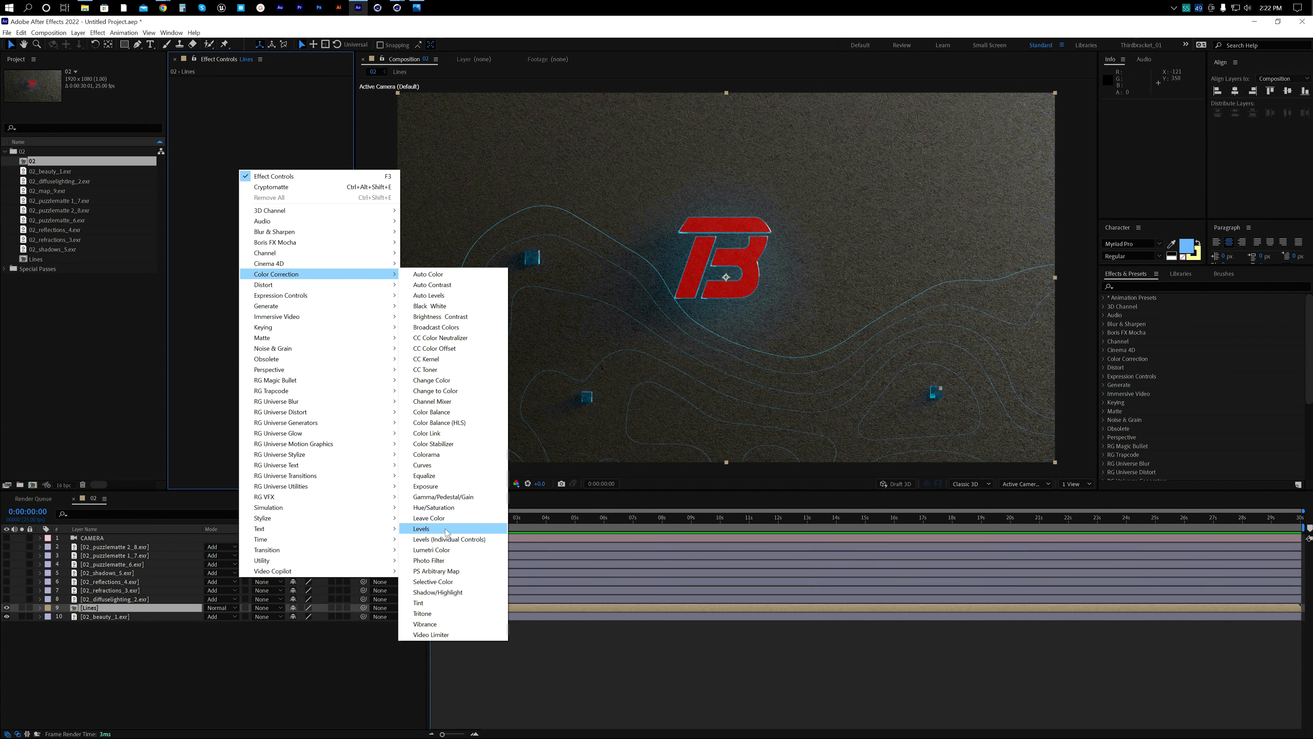
pyautogui.click(434, 549)
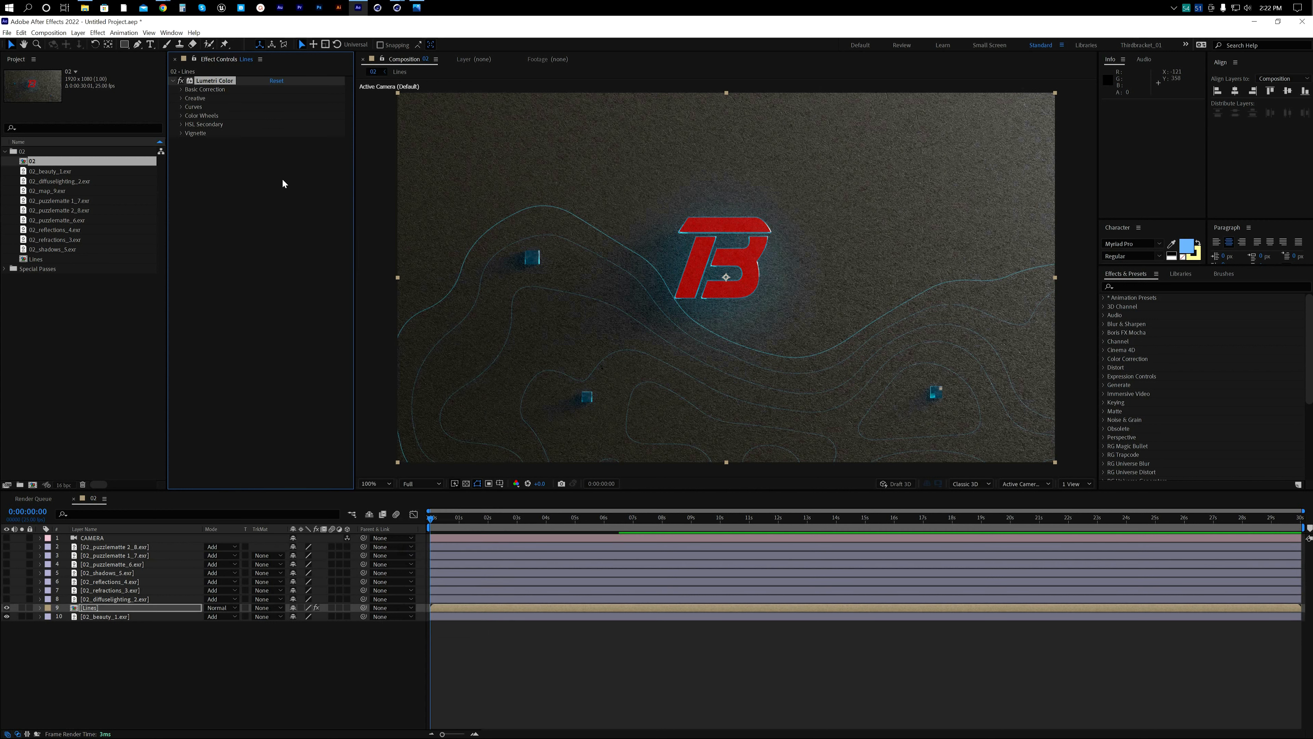
pyautogui.click(182, 89)
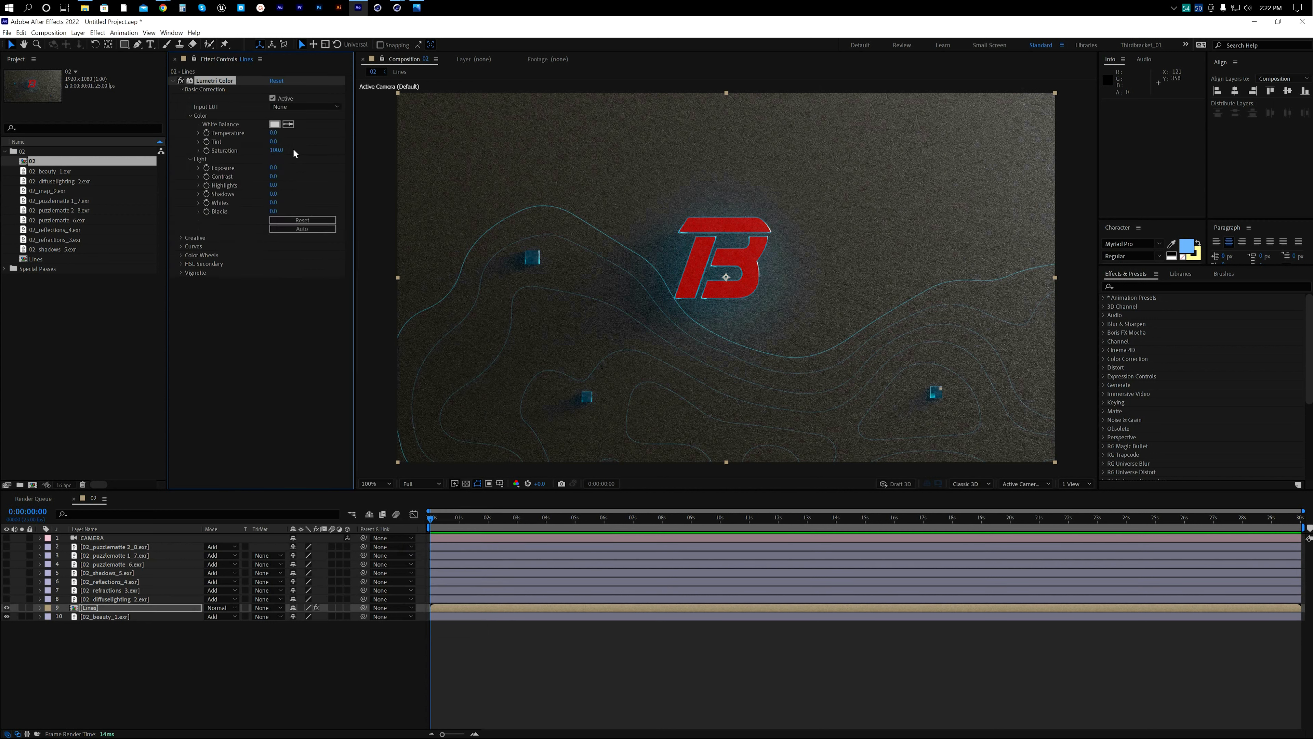
pyautogui.moveTo(277, 150); pyautogui.dragTo(358, 147)
pyautogui.moveTo(273, 167); pyautogui.dragTo(302, 166)
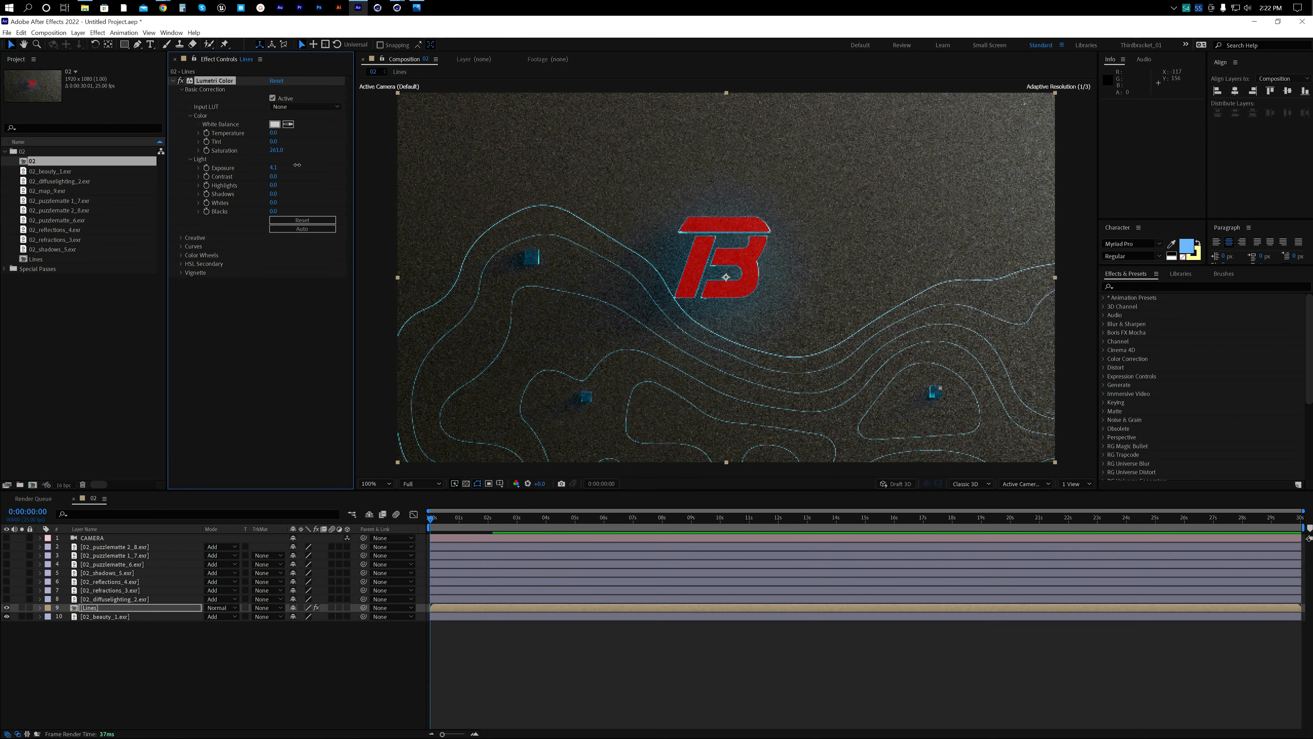
pyautogui.click(180, 81)
pyautogui.click(180, 80)
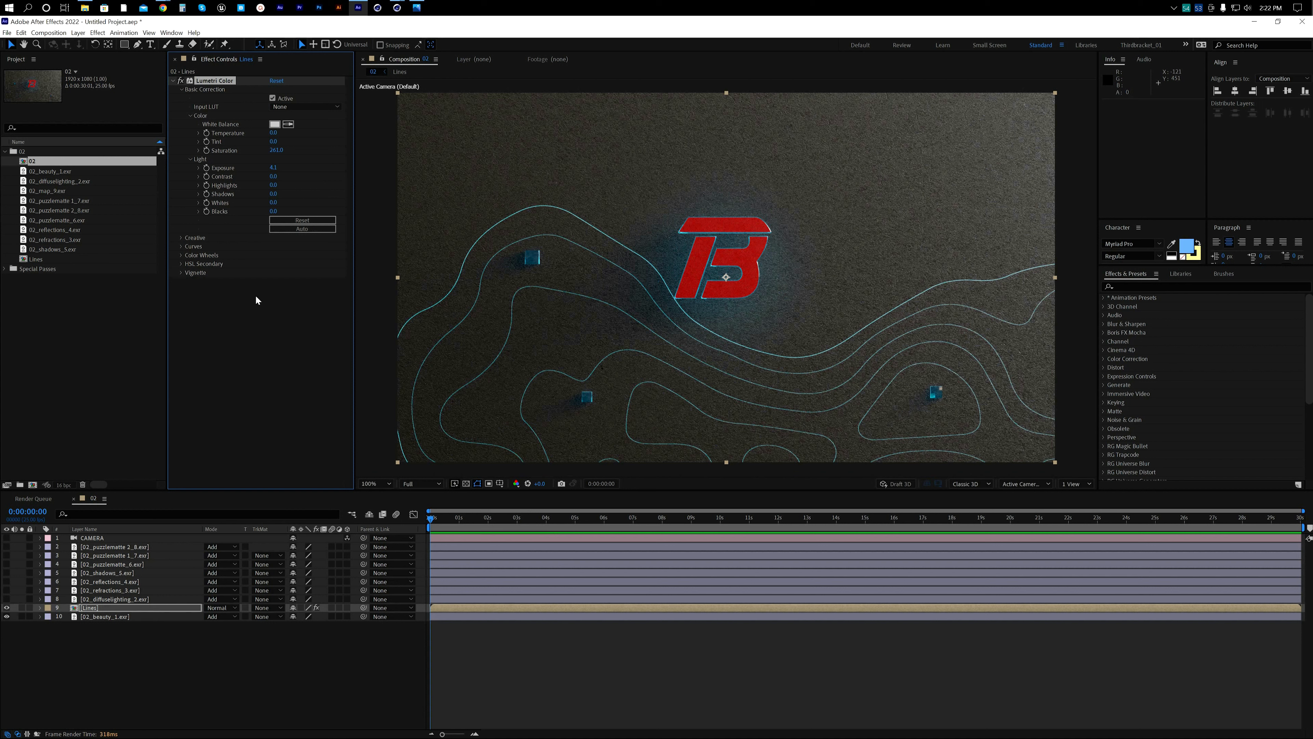
# Step: Add a Hue/Saturation effect to the Lines layer and set Master Hue to 1x+45°
pyautogui.rightClick(251, 348)
pyautogui.moveTo(312, 436)
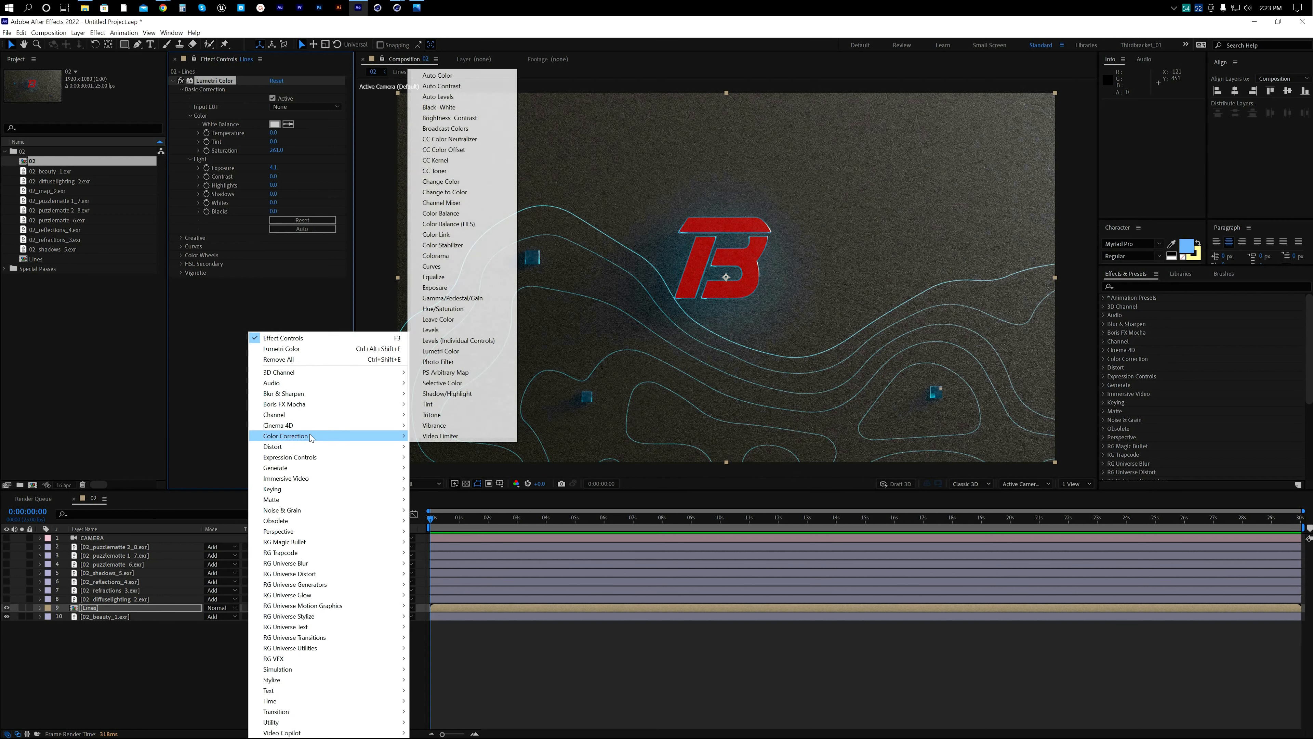
pyautogui.click(458, 309)
pyautogui.moveTo(276, 347); pyautogui.dragTo(285, 343)
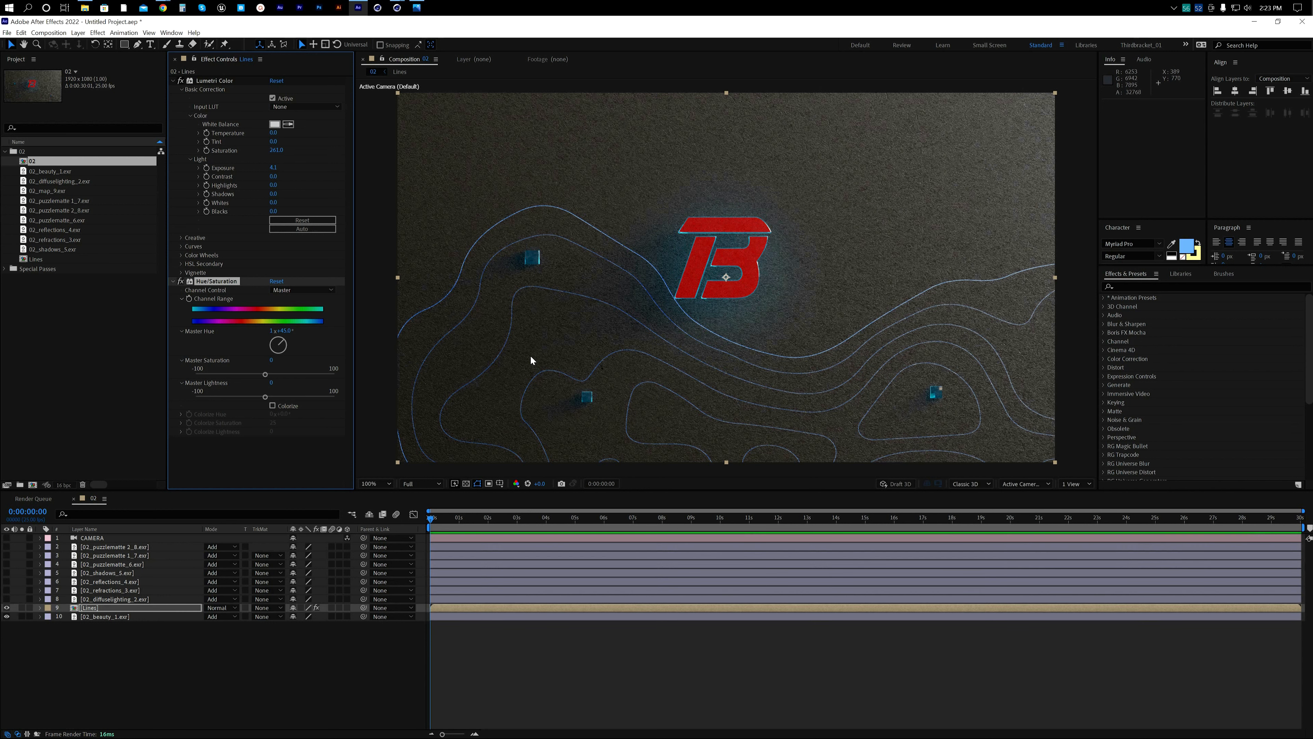
# Step: Collapse the Lumetri Color and Hue/Saturation effects on the Lines layer and turn both effects off
pyautogui.scroll(-2, 534, 355)
pyautogui.scroll(2, 533, 355)
pyautogui.click(39, 634)
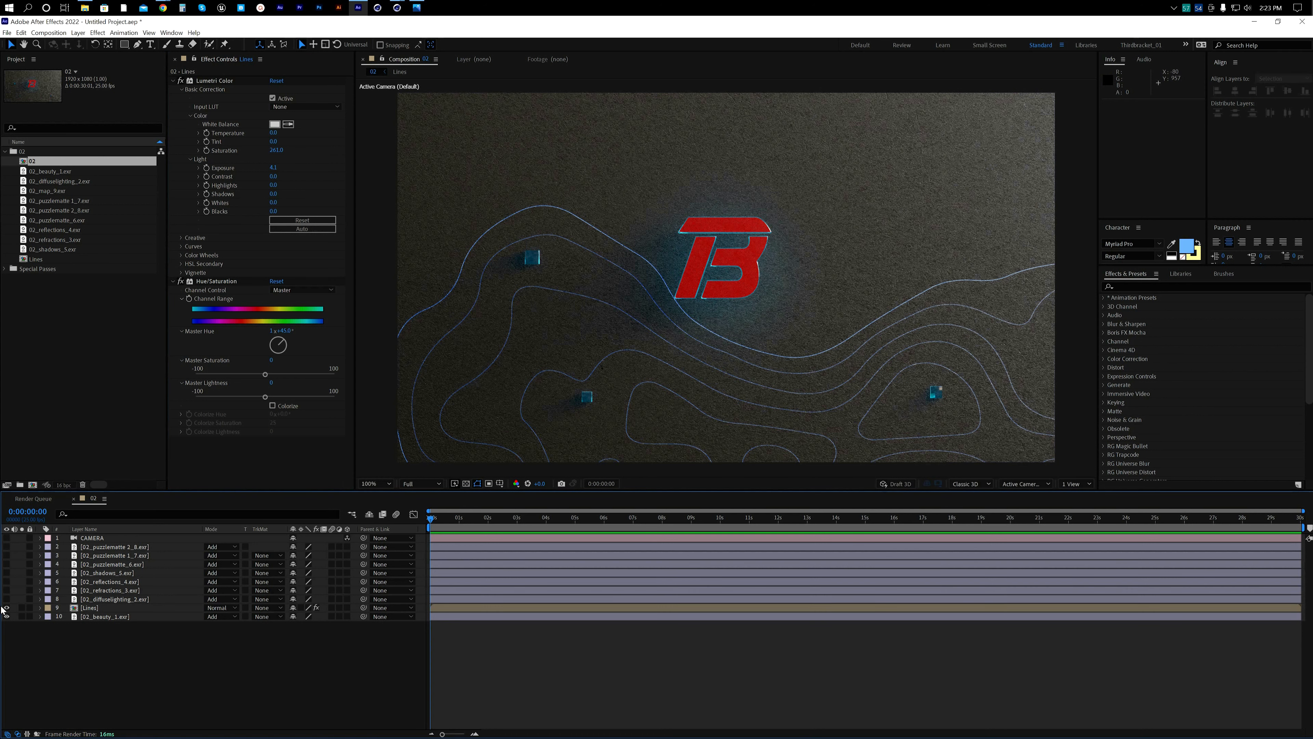
pyautogui.scroll(-2, 574, 295)
pyautogui.scroll(2, 574, 295)
pyautogui.click(173, 80)
pyautogui.click(172, 88)
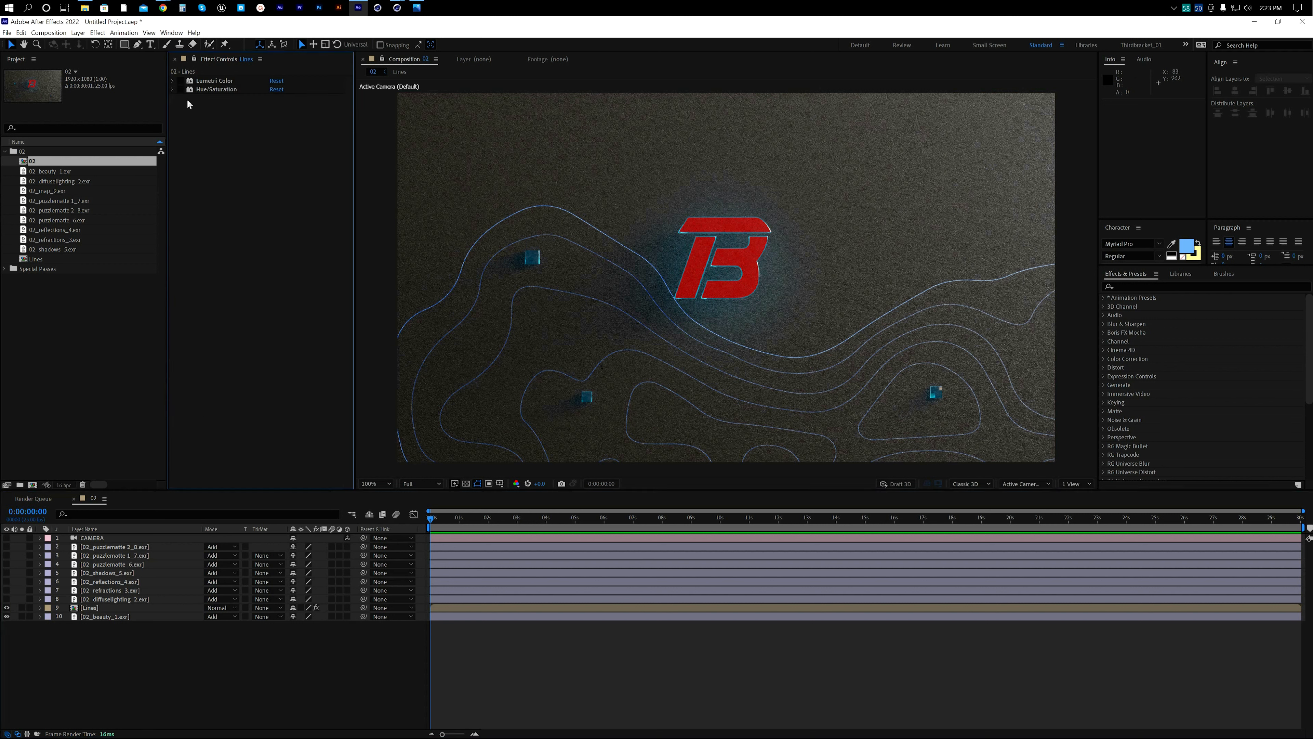
pyautogui.click(120, 632)
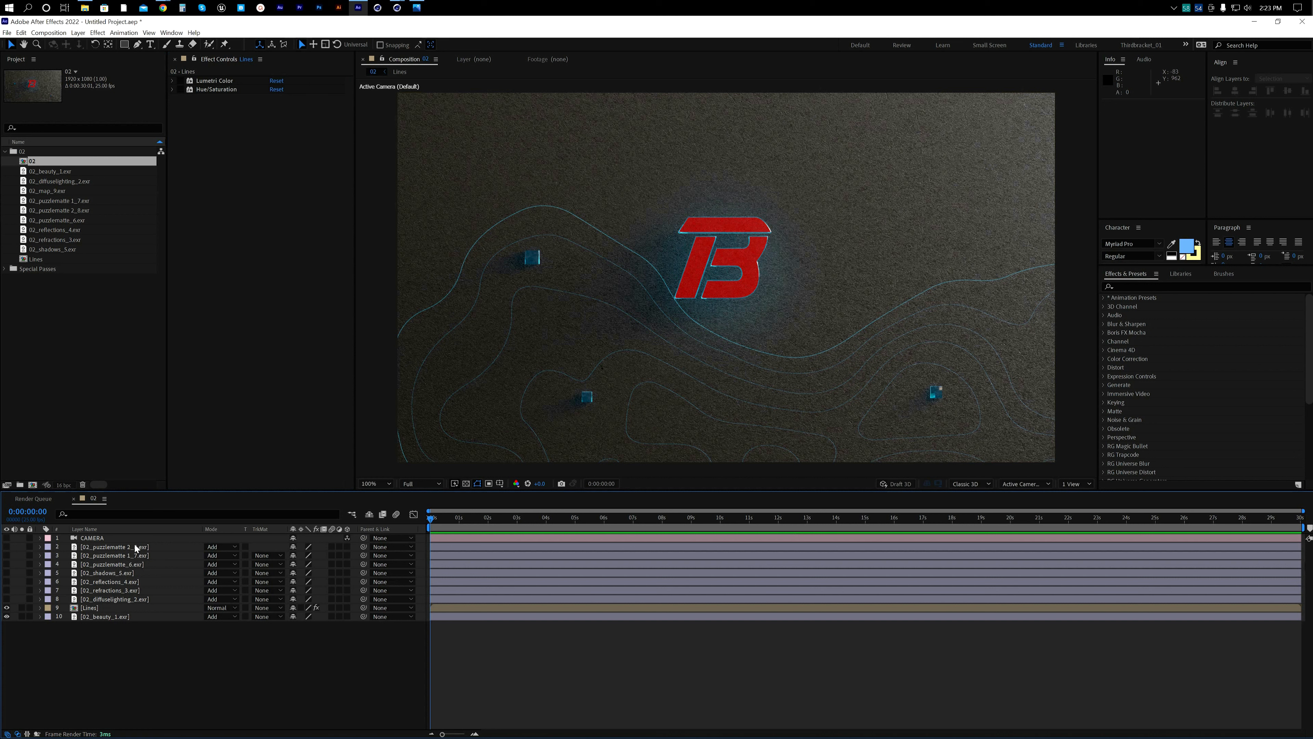
# Step: Hide the Lines and beauty layers and show only the 02_puzzlematte_6 layer
pyautogui.click(134, 556)
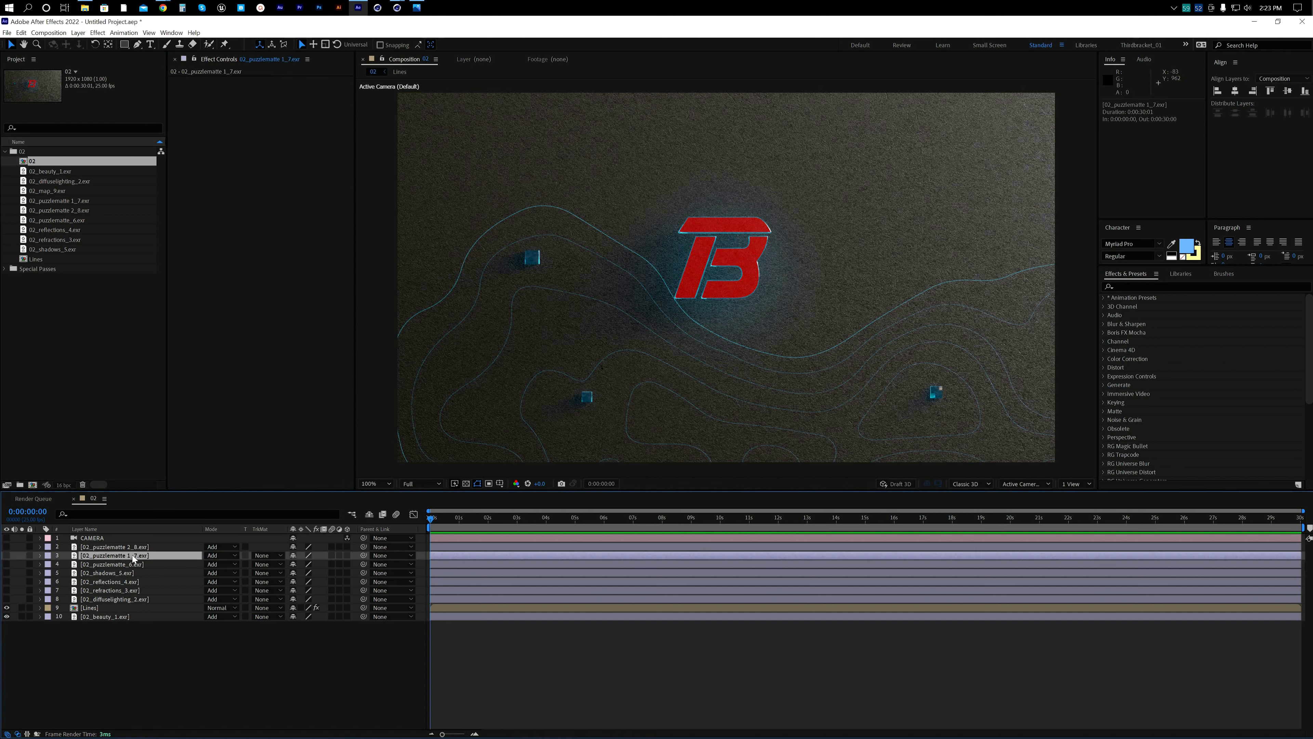
pyautogui.click(7, 555)
pyautogui.click(7, 556)
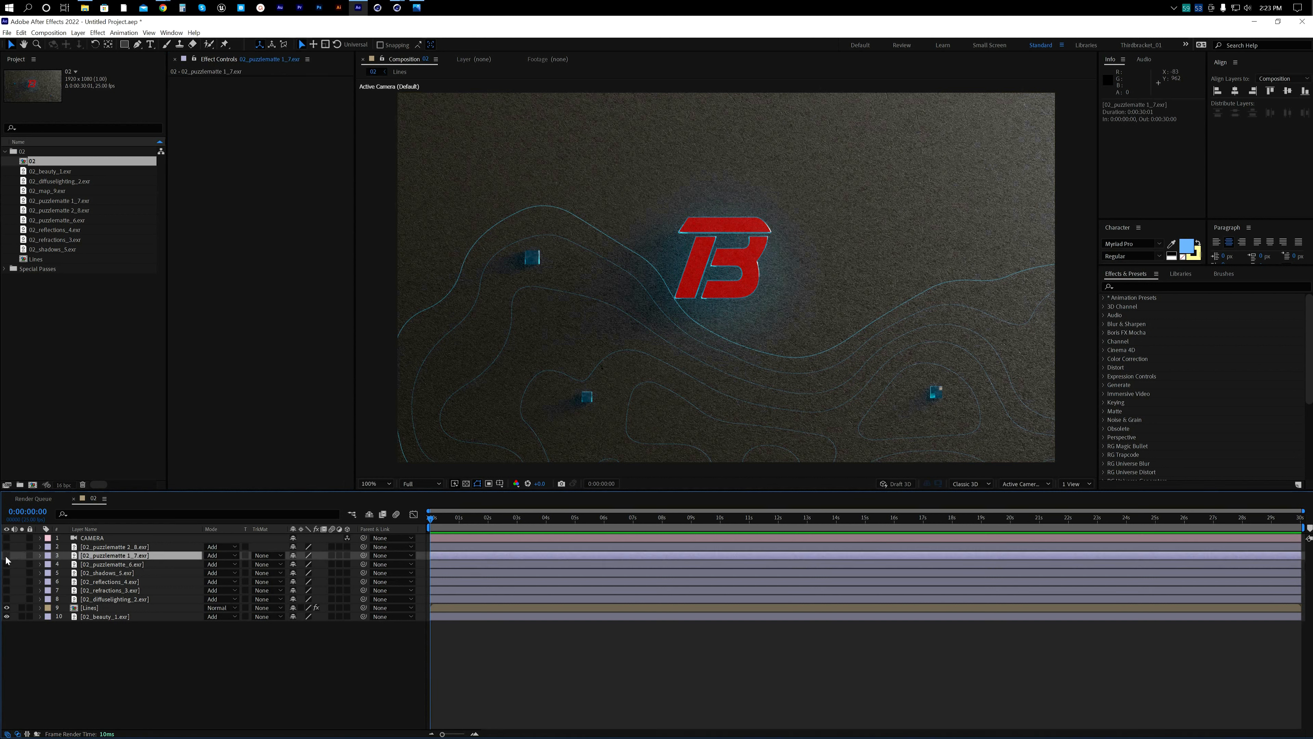
pyautogui.click(7, 608)
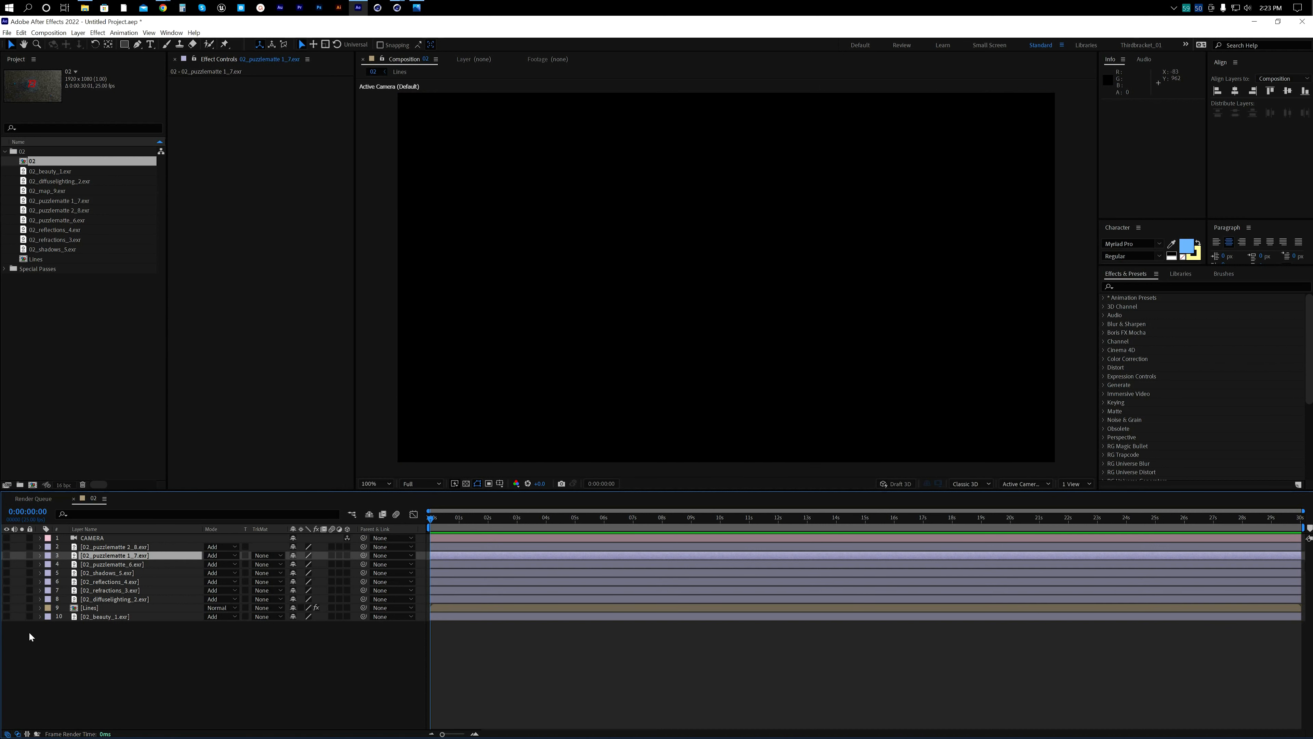
pyautogui.click(29, 631)
pyautogui.click(119, 562)
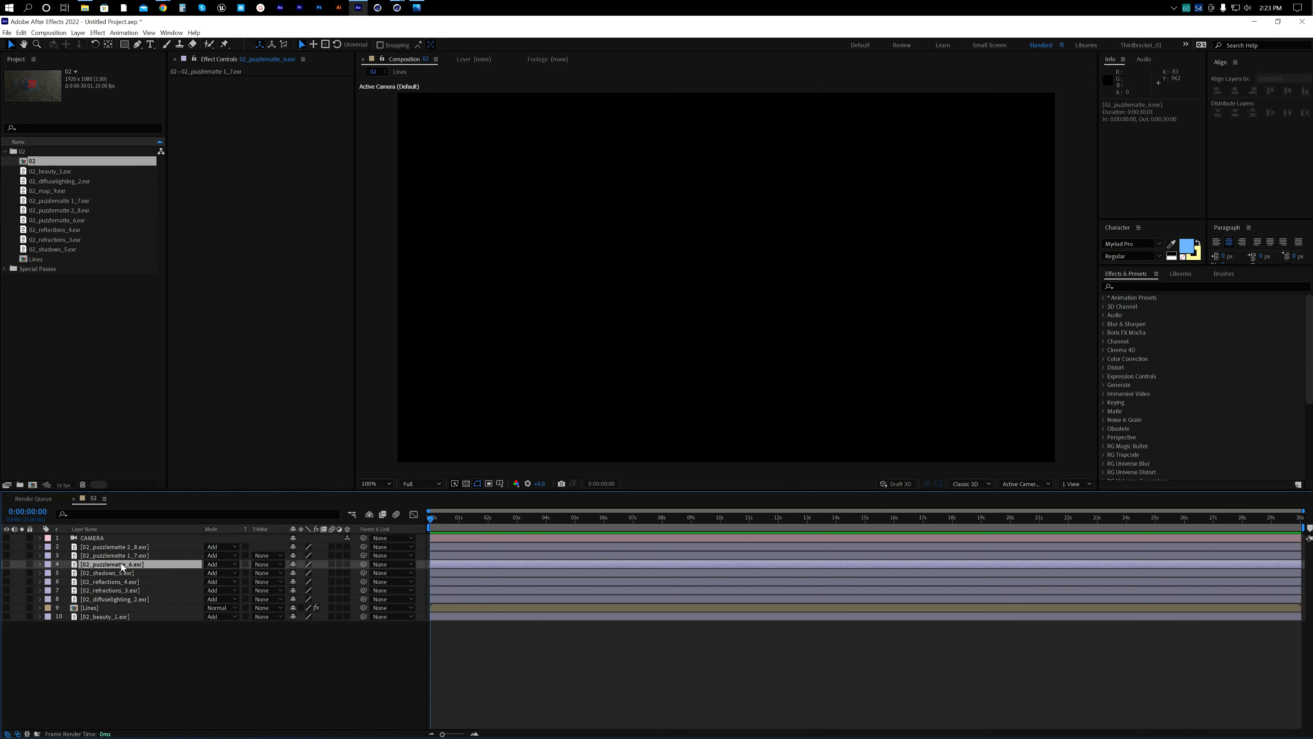
pyautogui.click(7, 564)
pyautogui.click(101, 642)
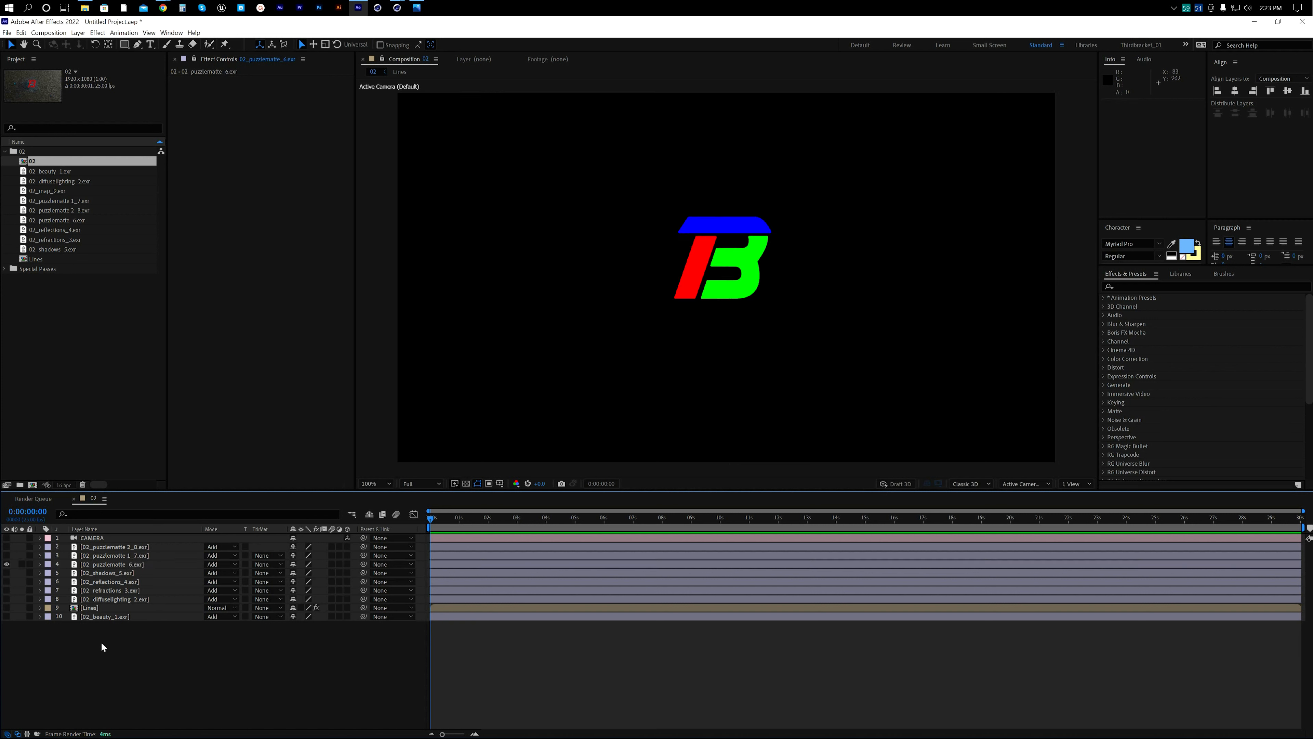
# Step: Switch to Cinema 4D and check the red, green and blue object IDs of the first PuzzleMatte AOV in the Redshift AOV Manager
pyautogui.click(125, 563)
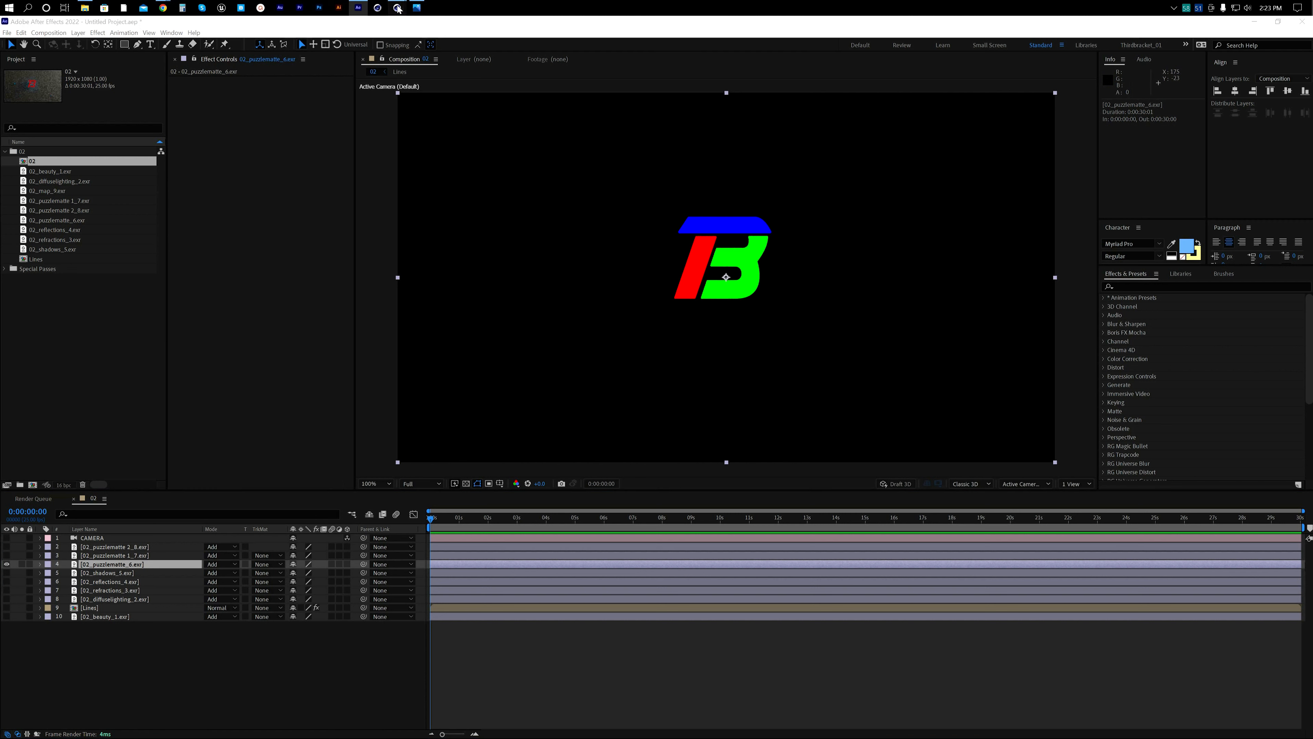
pyautogui.click(345, 61)
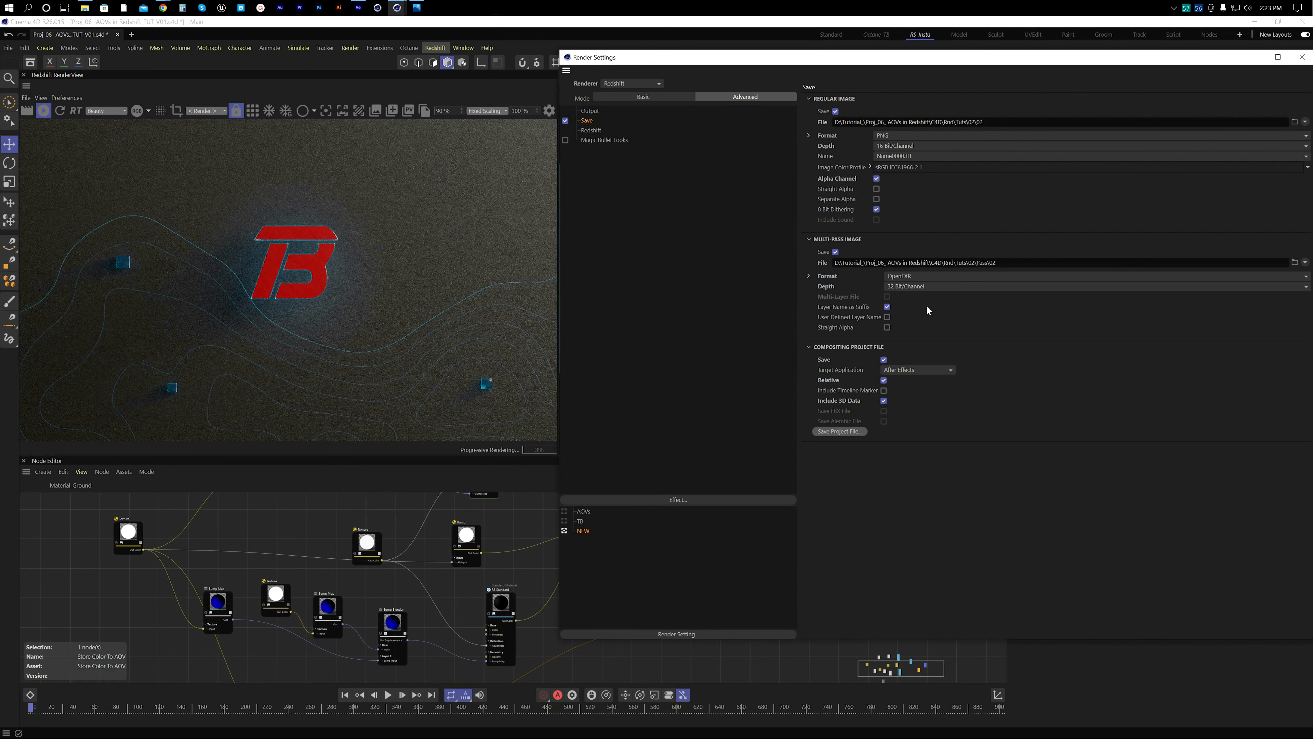
pyautogui.click(590, 130)
pyautogui.click(1017, 226)
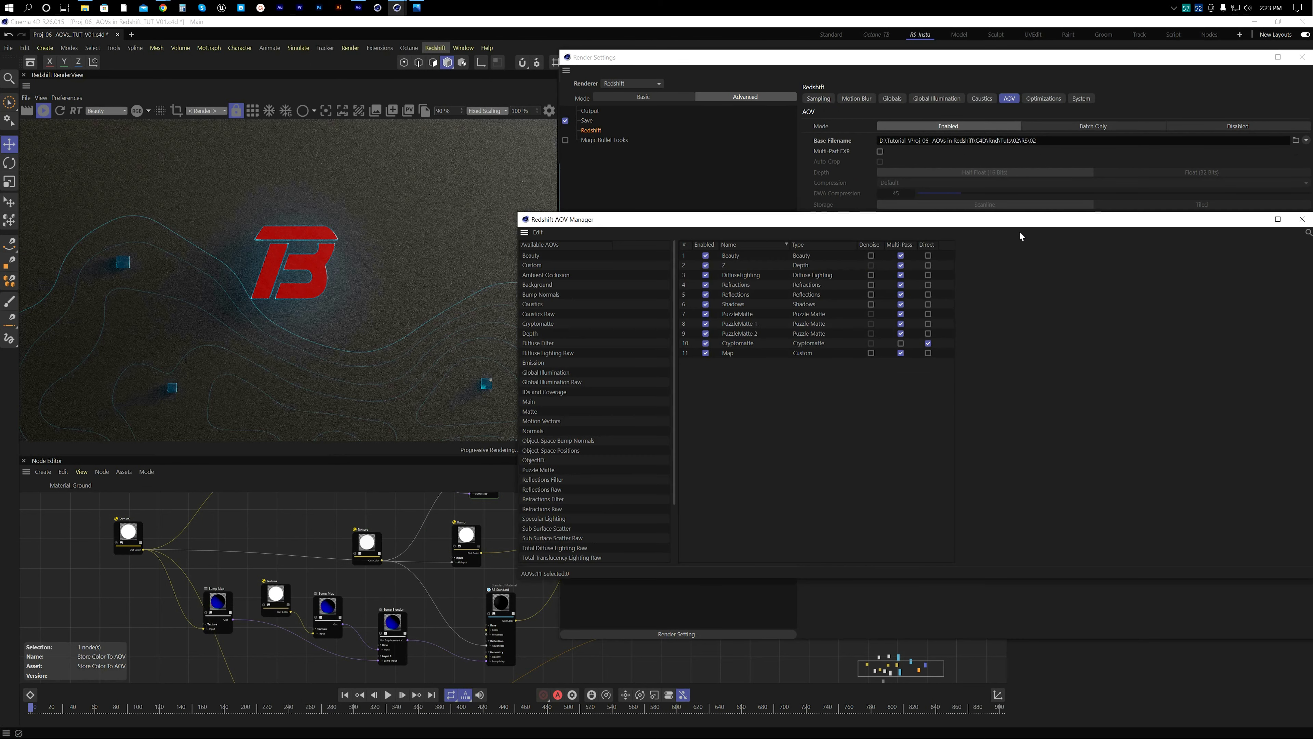
pyautogui.click(741, 316)
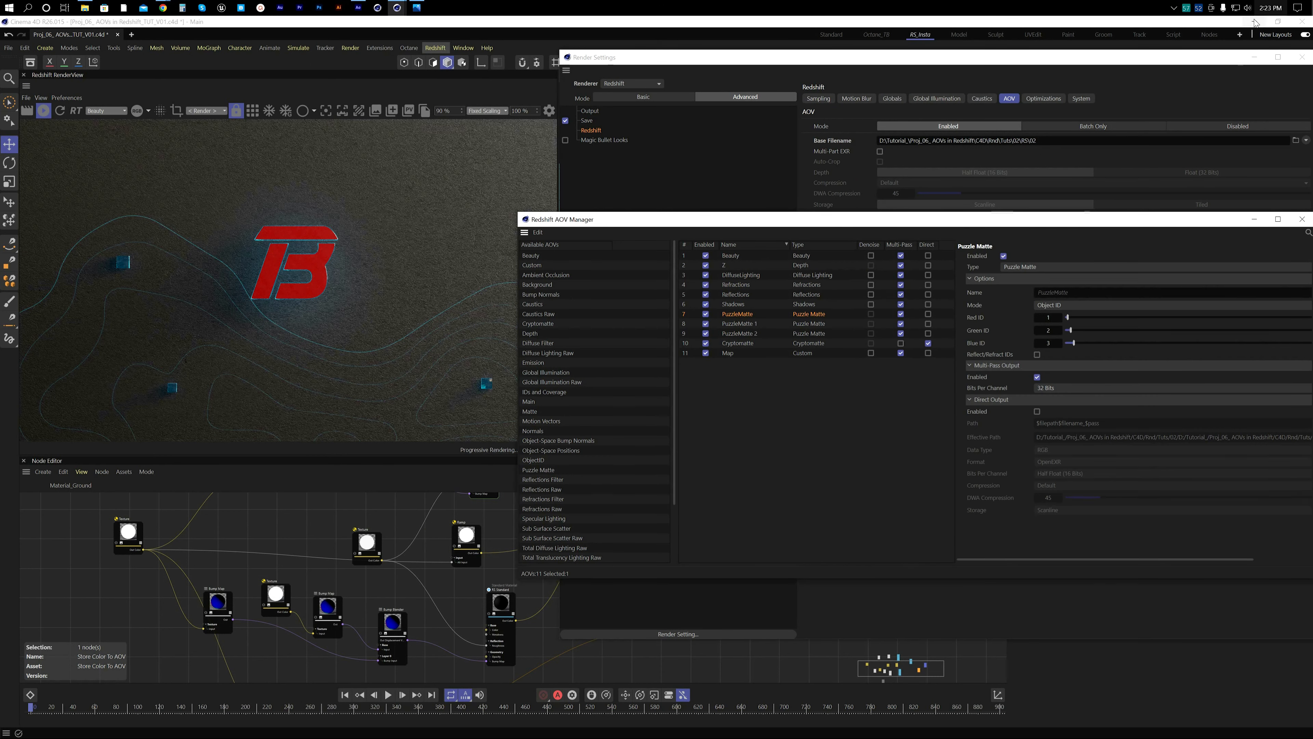
# Step: Switch back to After Effects, apply EXtractoR to the 02_puzzlematte_6 layer and set its Green and Blue channels to R
pyautogui.click(358, 8)
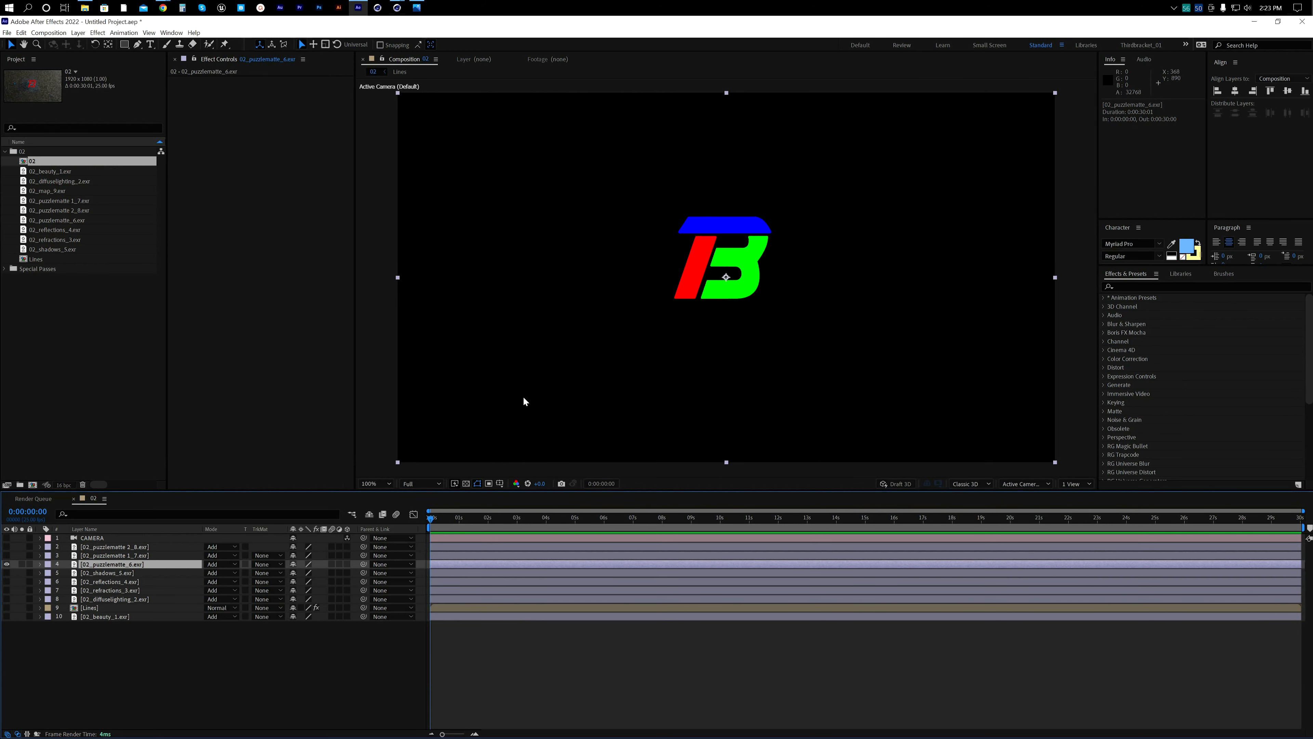
pyautogui.click(48, 691)
pyautogui.click(119, 565)
pyautogui.rightClick(275, 159)
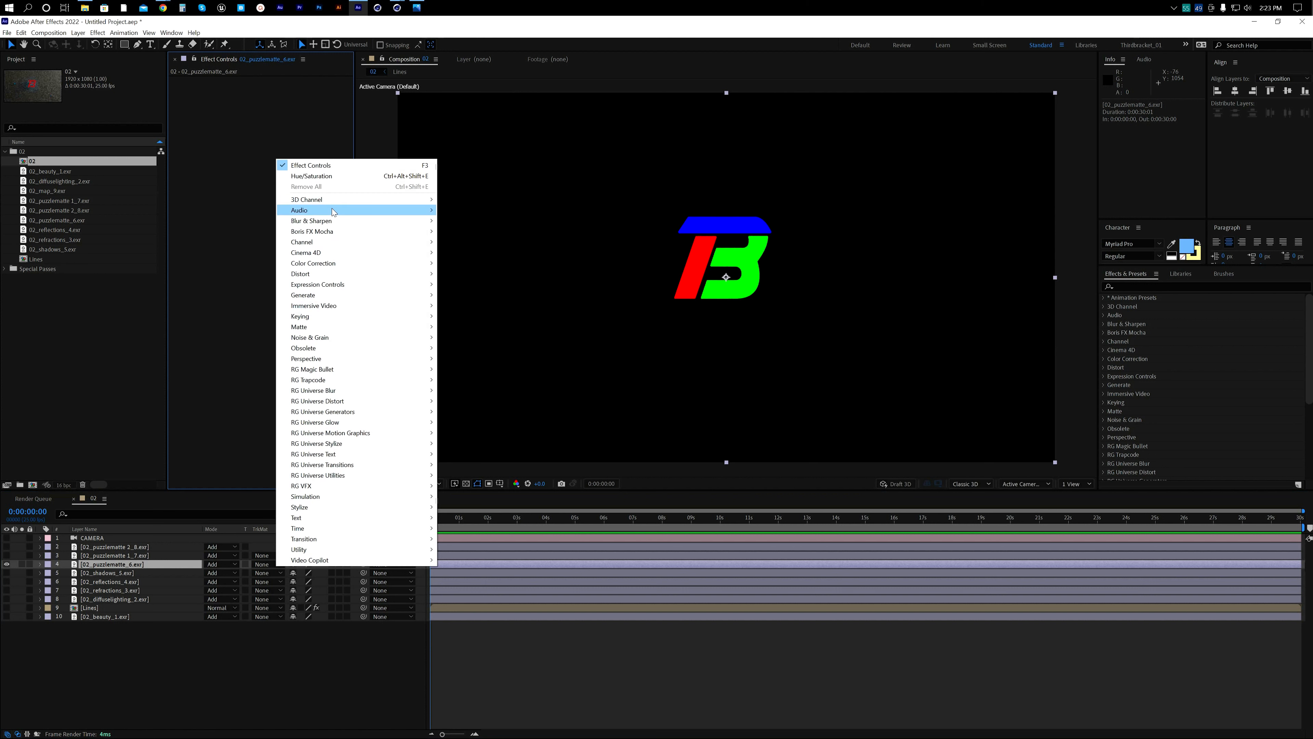
pyautogui.moveTo(331, 200)
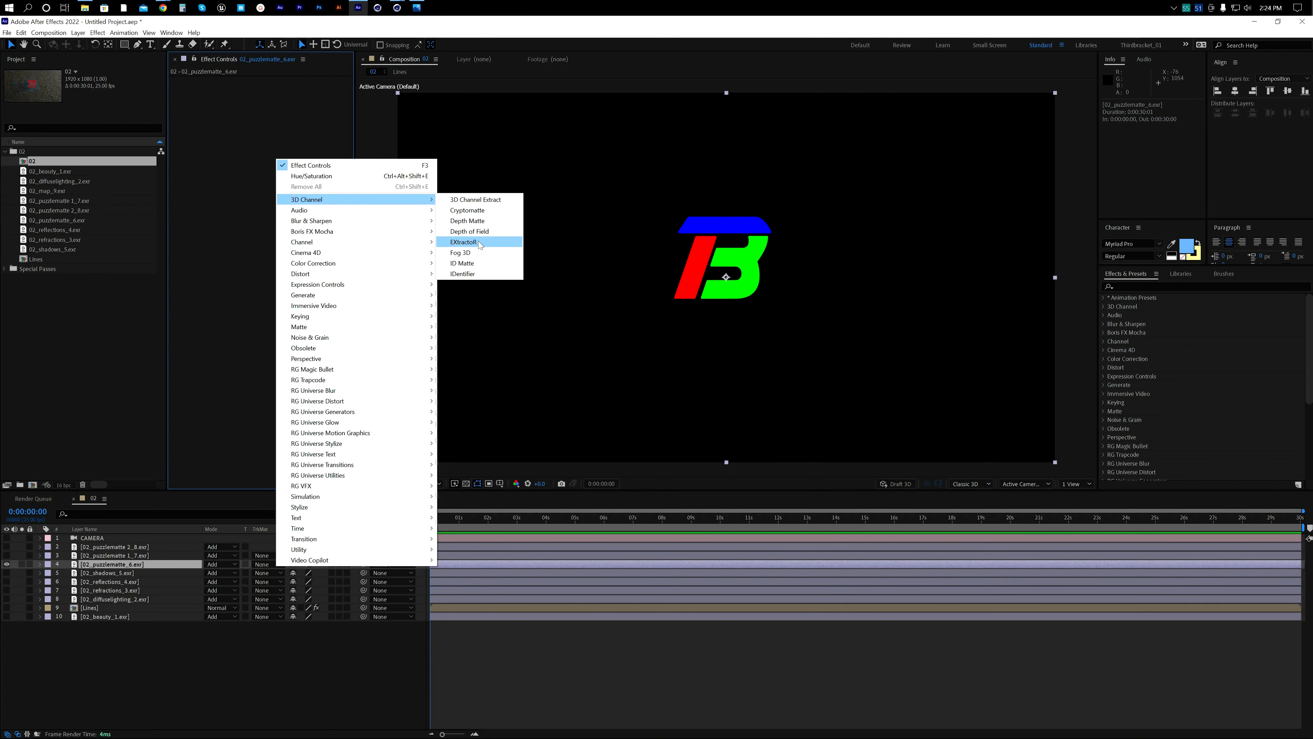
pyautogui.click(480, 244)
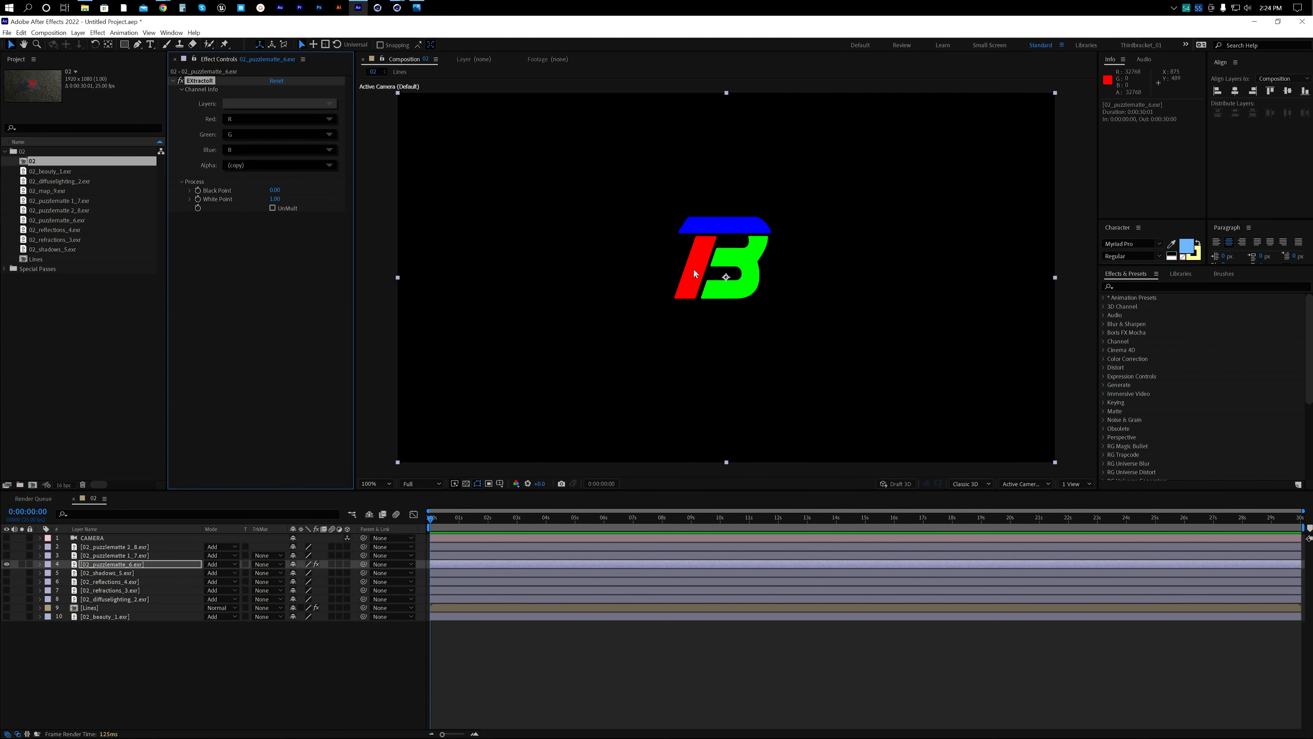
pyautogui.click(250, 136)
pyautogui.click(262, 169)
pyautogui.click(242, 149)
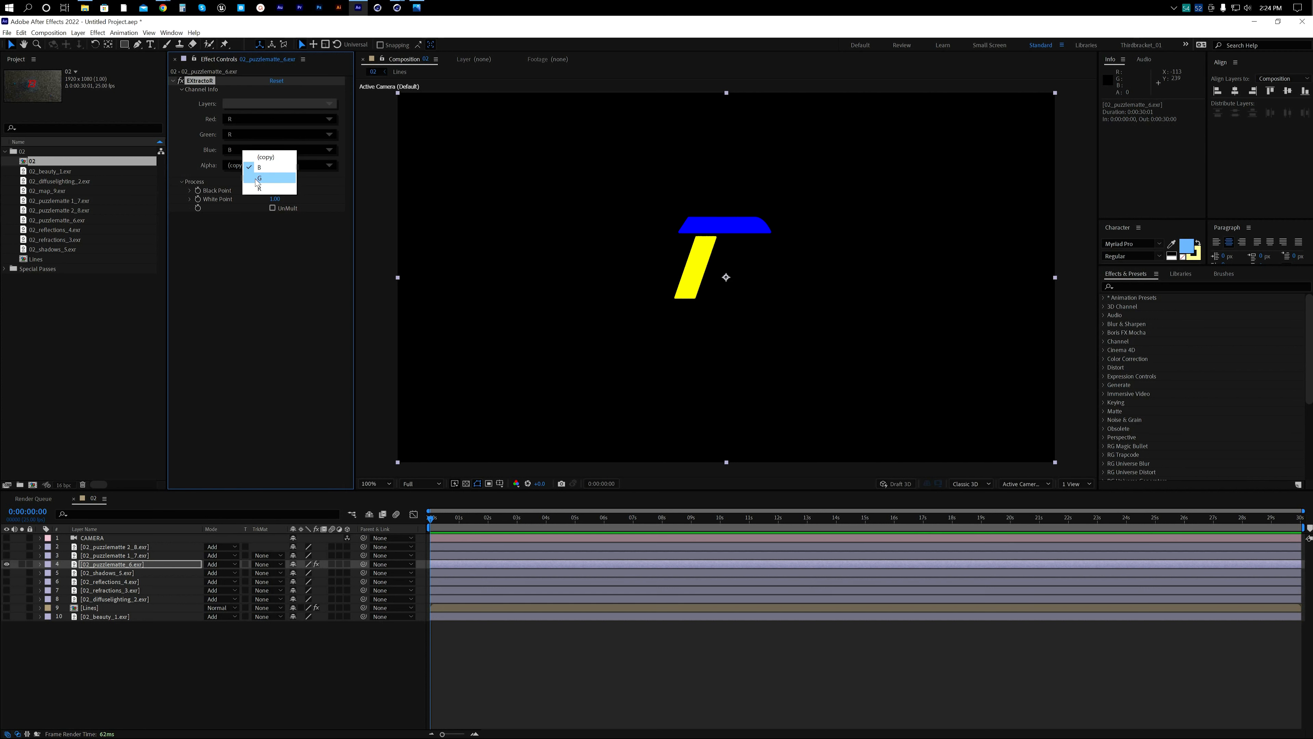
pyautogui.click(259, 188)
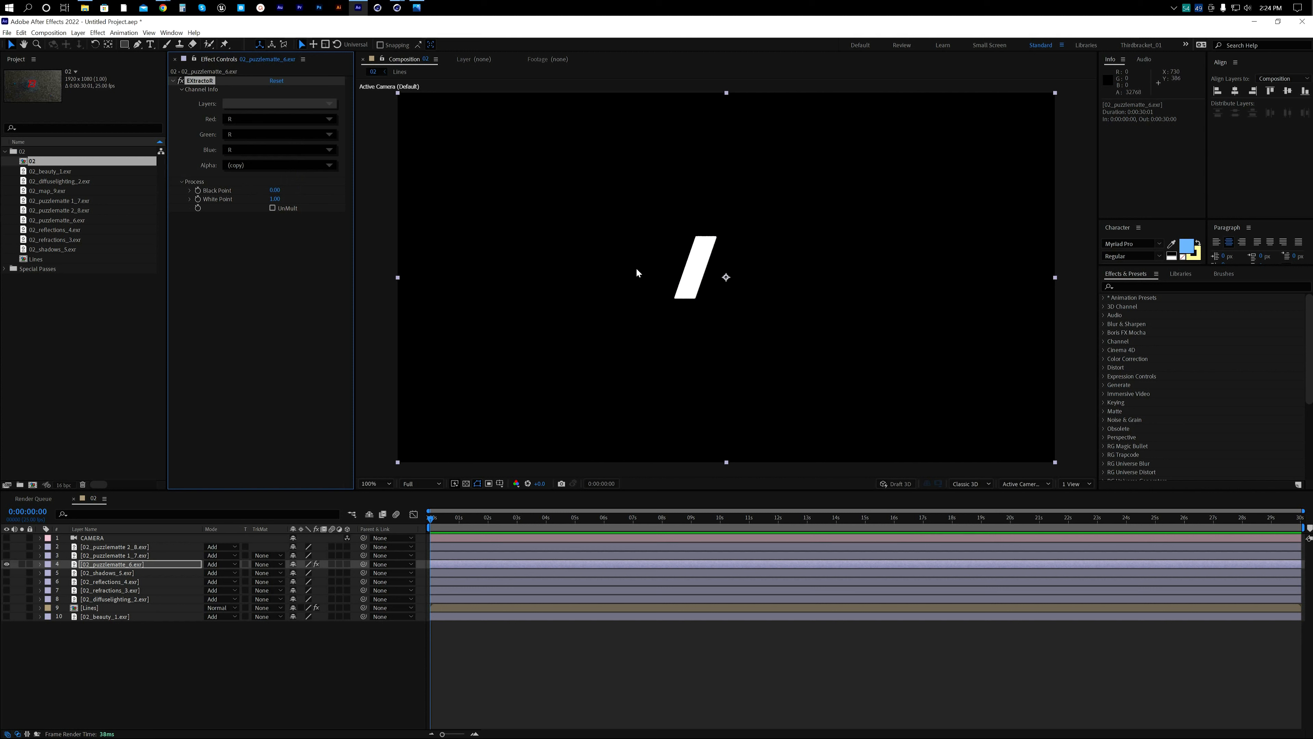
# Step: Duplicate the 02_puzzlematte_6 layer and set the copy's EXtractoR Red, Green and Blue channels to G
pyautogui.hotkey('ctrl', 'd')
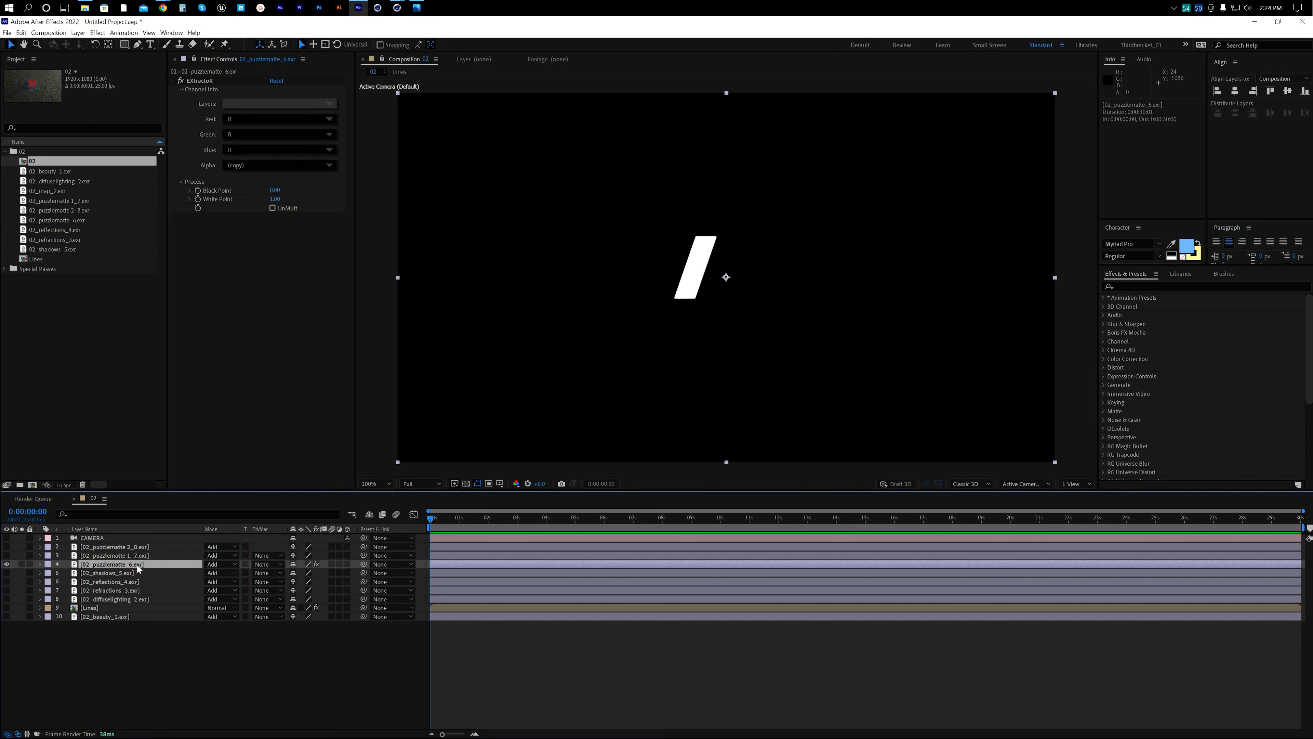
pyautogui.click(253, 116)
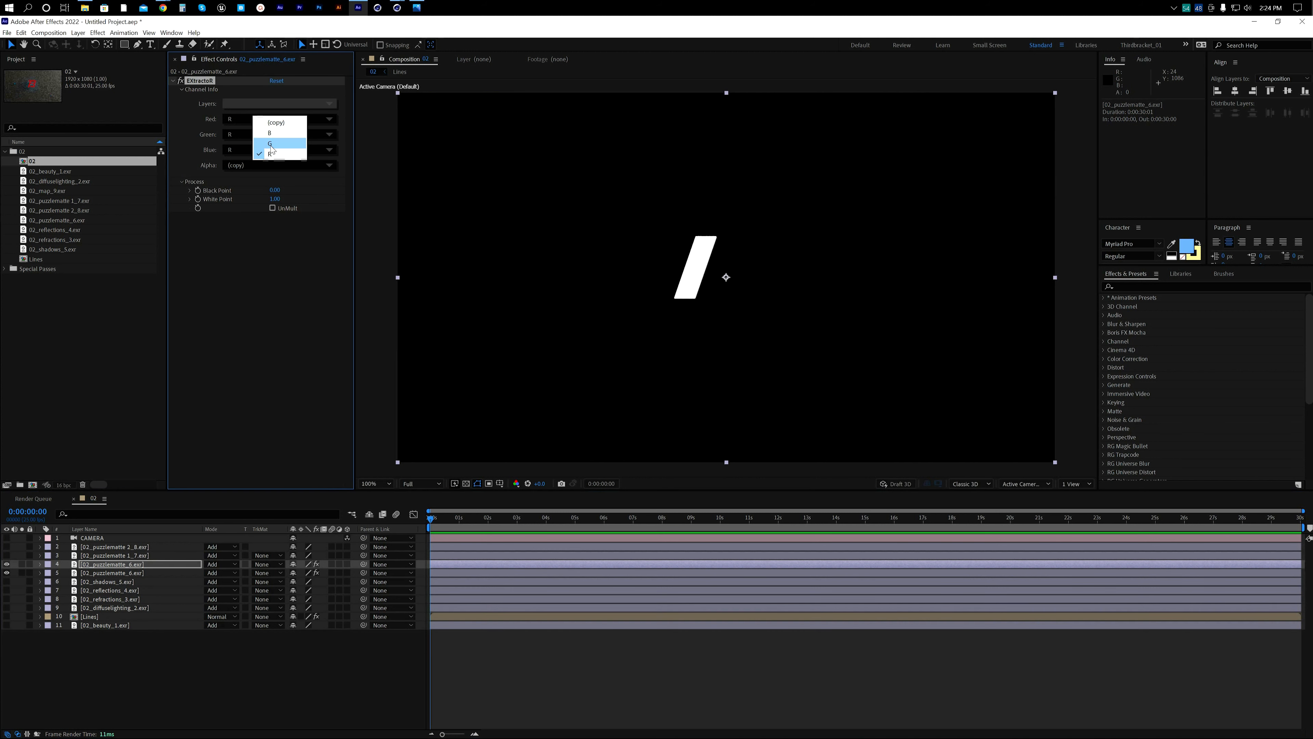
pyautogui.click(260, 143)
pyautogui.click(242, 134)
pyautogui.click(260, 161)
pyautogui.click(247, 151)
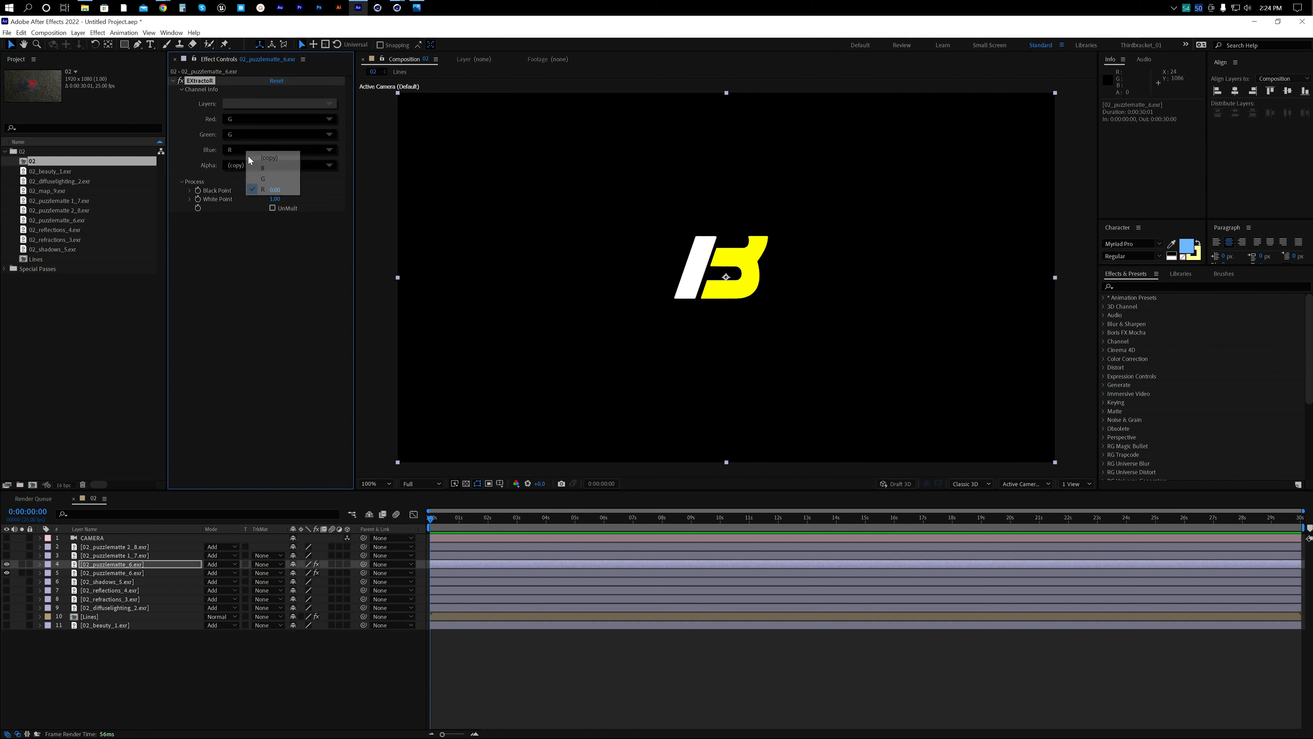
pyautogui.click(263, 179)
# Step: Duplicate the green-channel 02_puzzlematte_6 layer and set the new copy's EXtractoR Red, Green and Blue channels to B
pyautogui.click(94, 565)
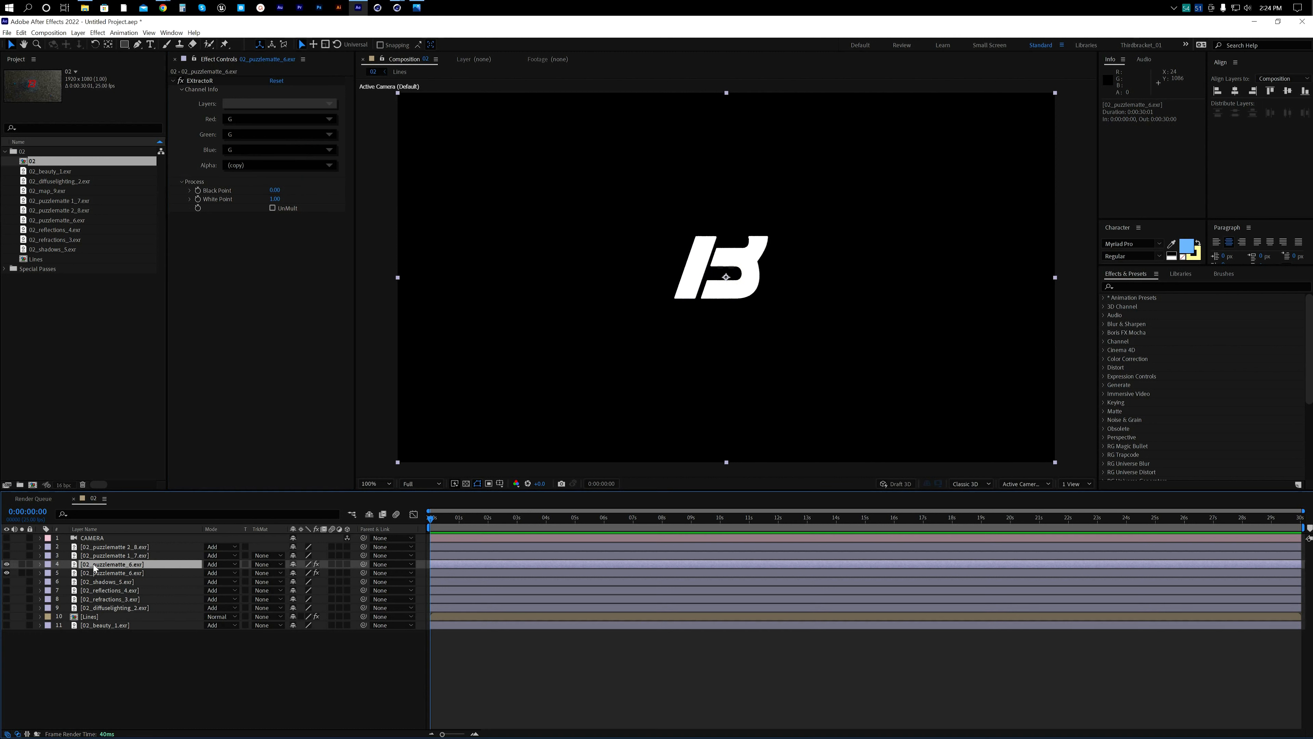
pyautogui.hotkey('ctrl', 'd')
pyautogui.click(235, 117)
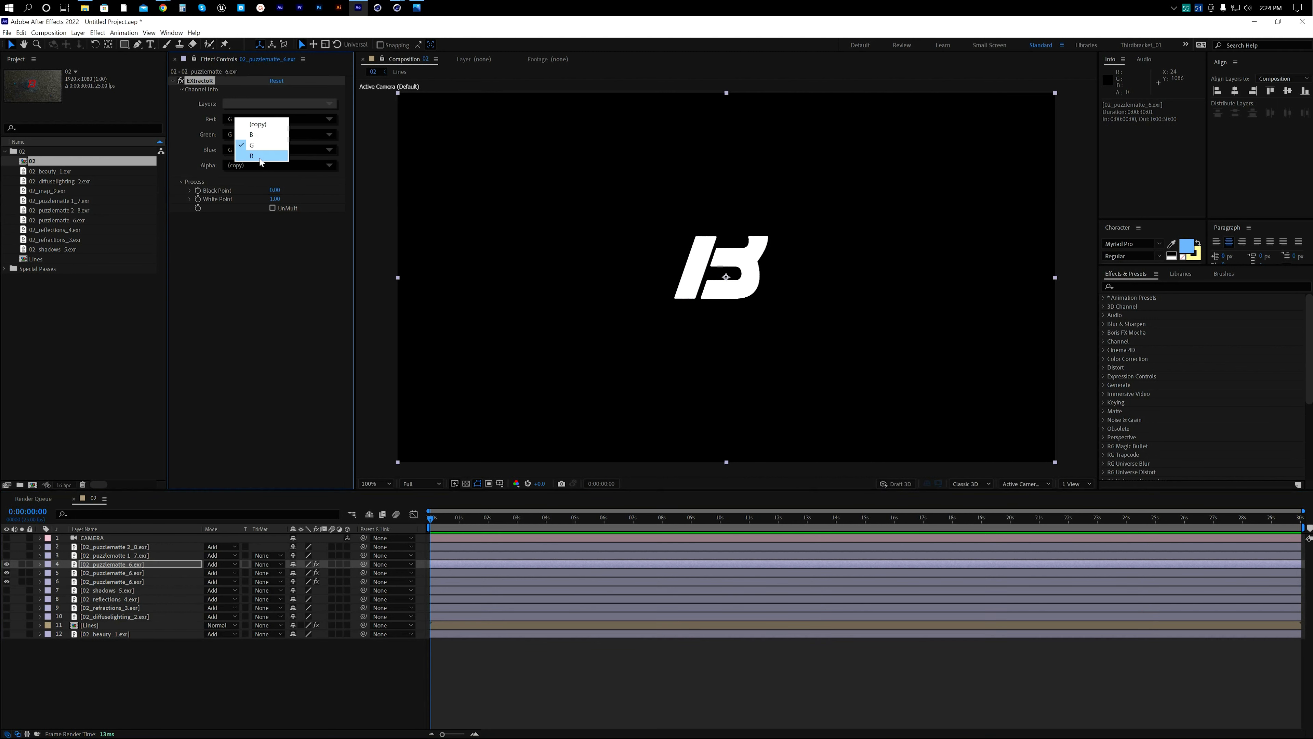
pyautogui.click(260, 135)
pyautogui.click(248, 134)
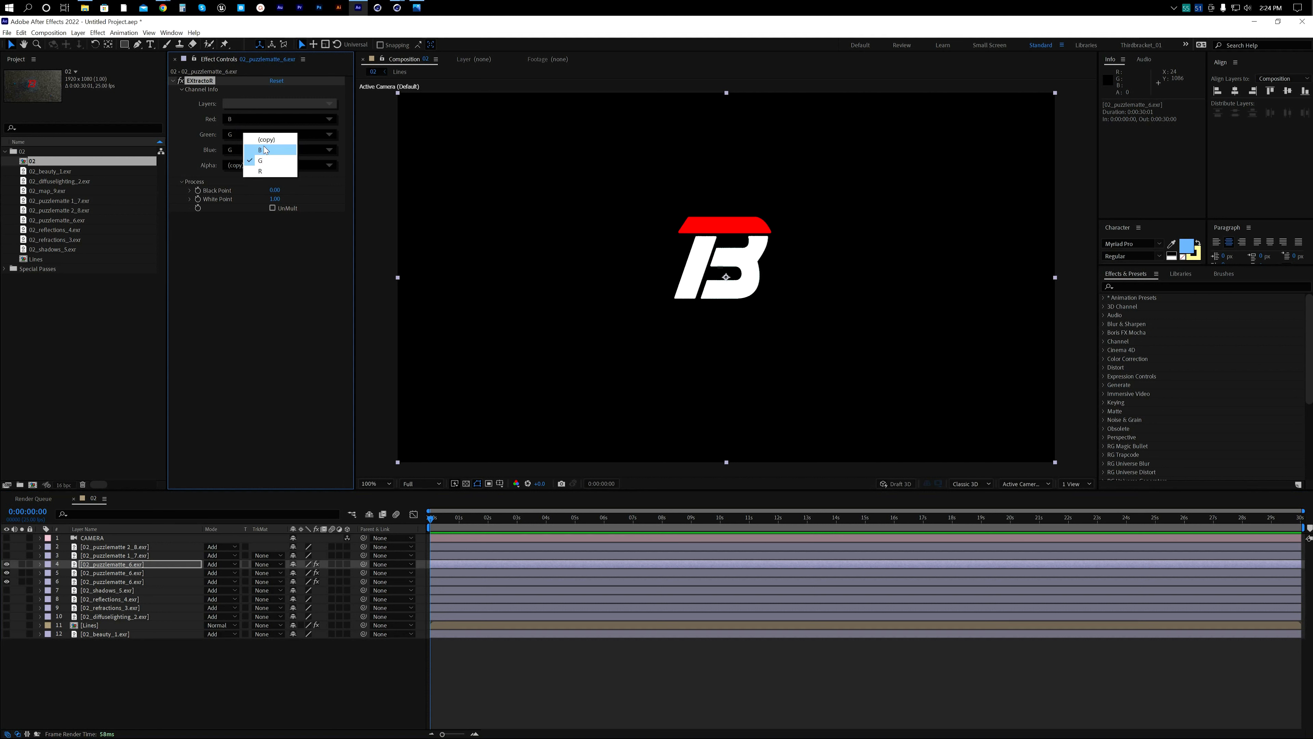
pyautogui.click(250, 150)
pyautogui.click(250, 150)
pyautogui.click(259, 168)
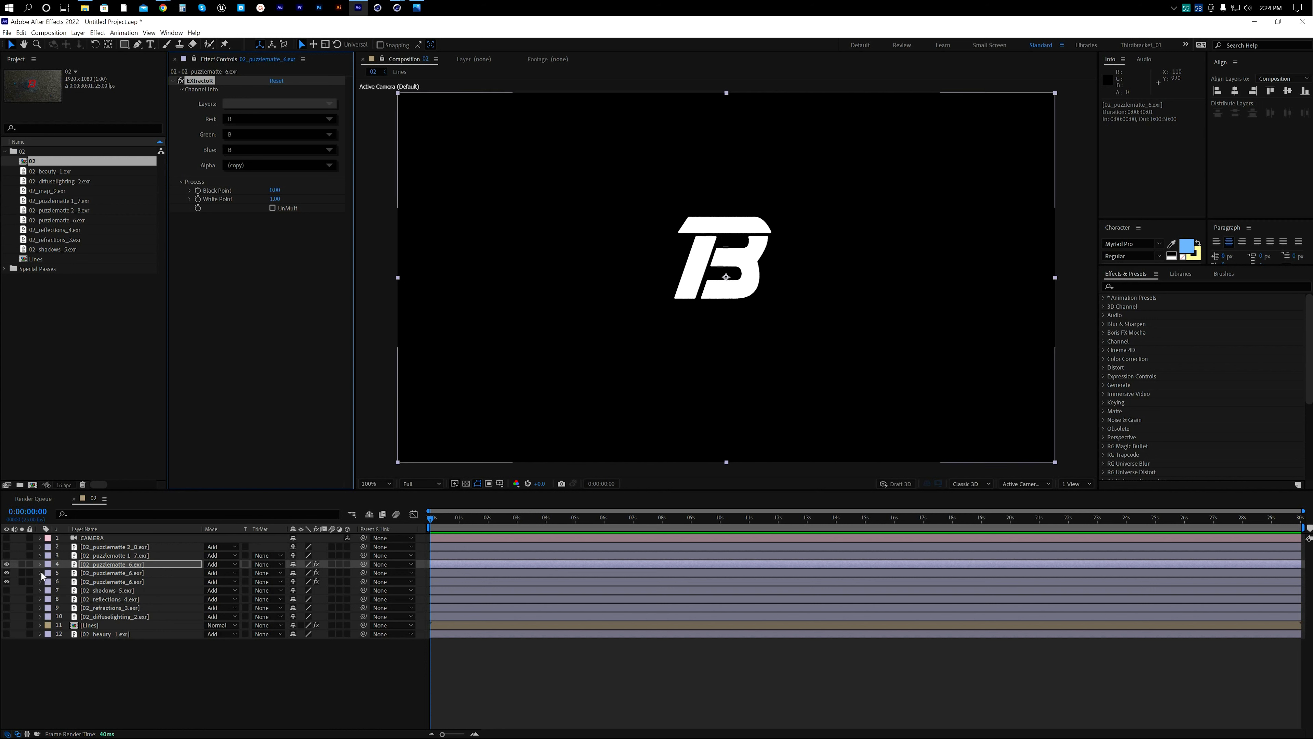
# Step: Show the 02_puzzlematte 1_7 layer, apply EXtractoR and set its Green and Blue channels to R
pyautogui.click(117, 557)
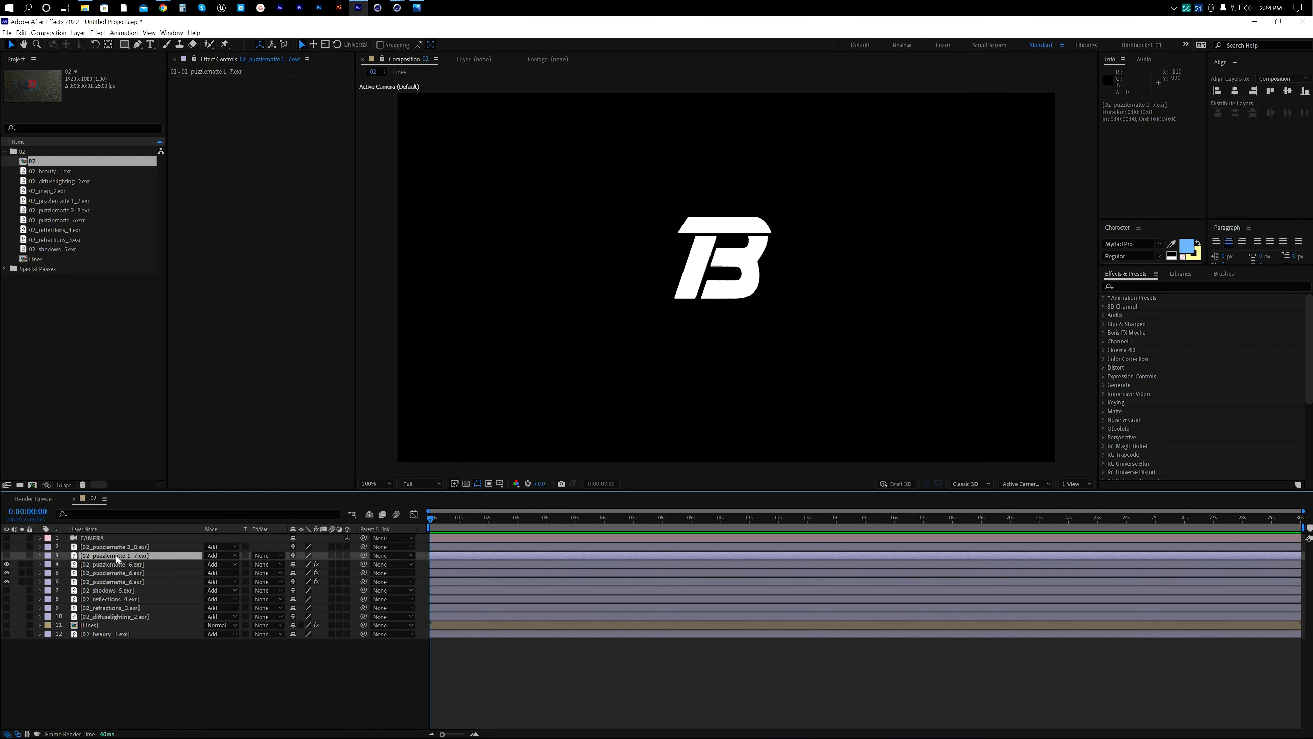
pyautogui.click(7, 554)
pyautogui.rightClick(246, 194)
pyautogui.moveTo(326, 299)
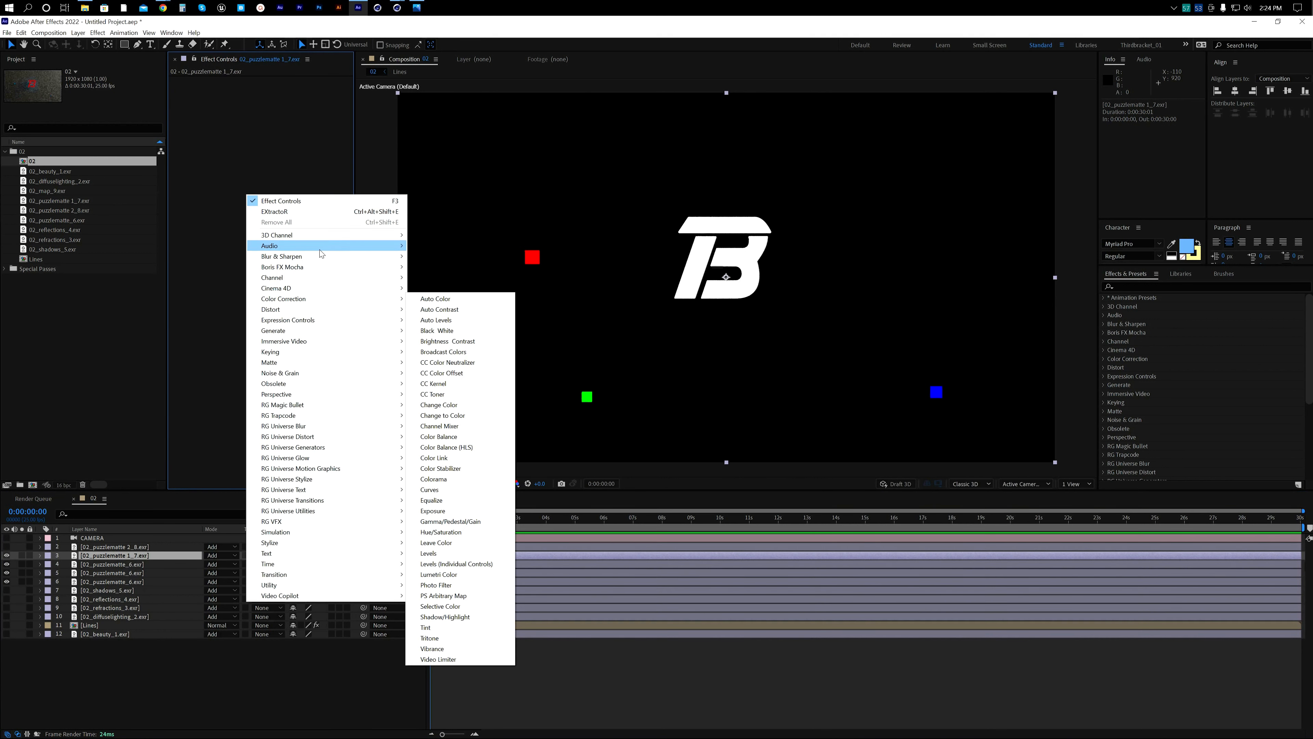
pyautogui.moveTo(319, 233)
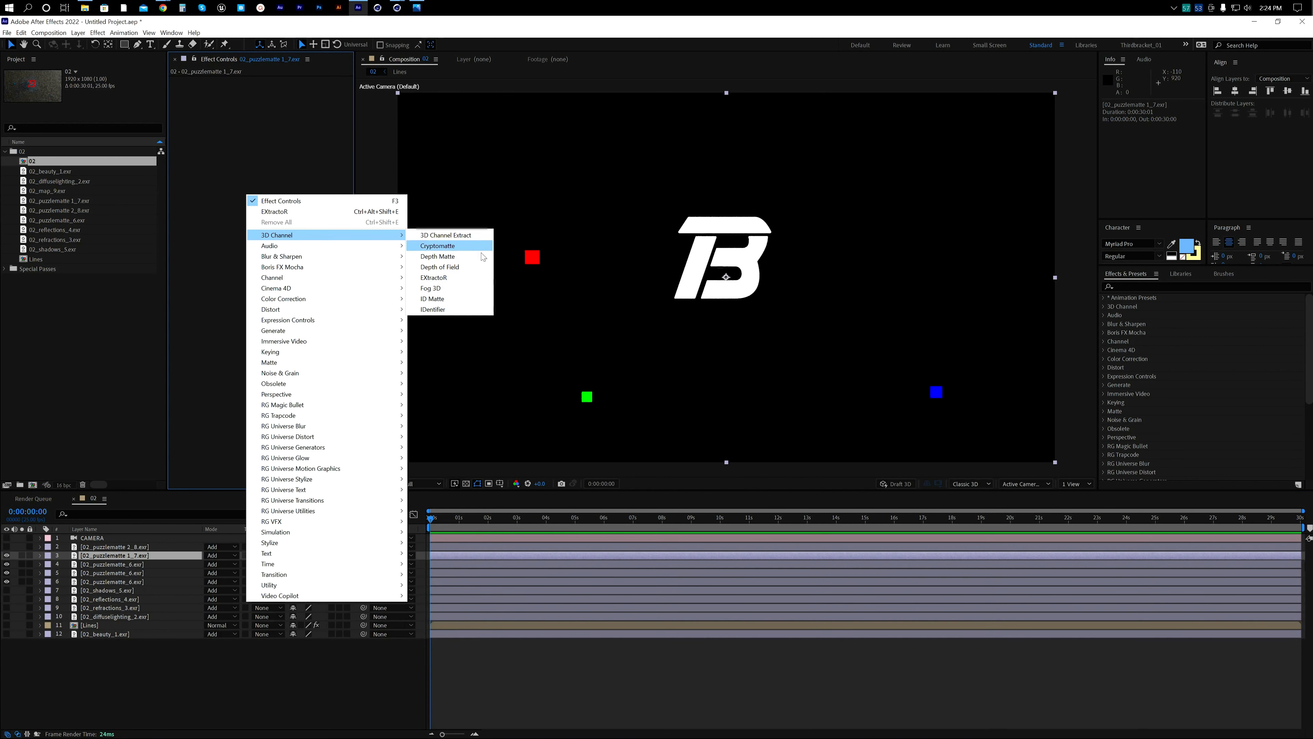
pyautogui.click(434, 277)
pyautogui.click(245, 134)
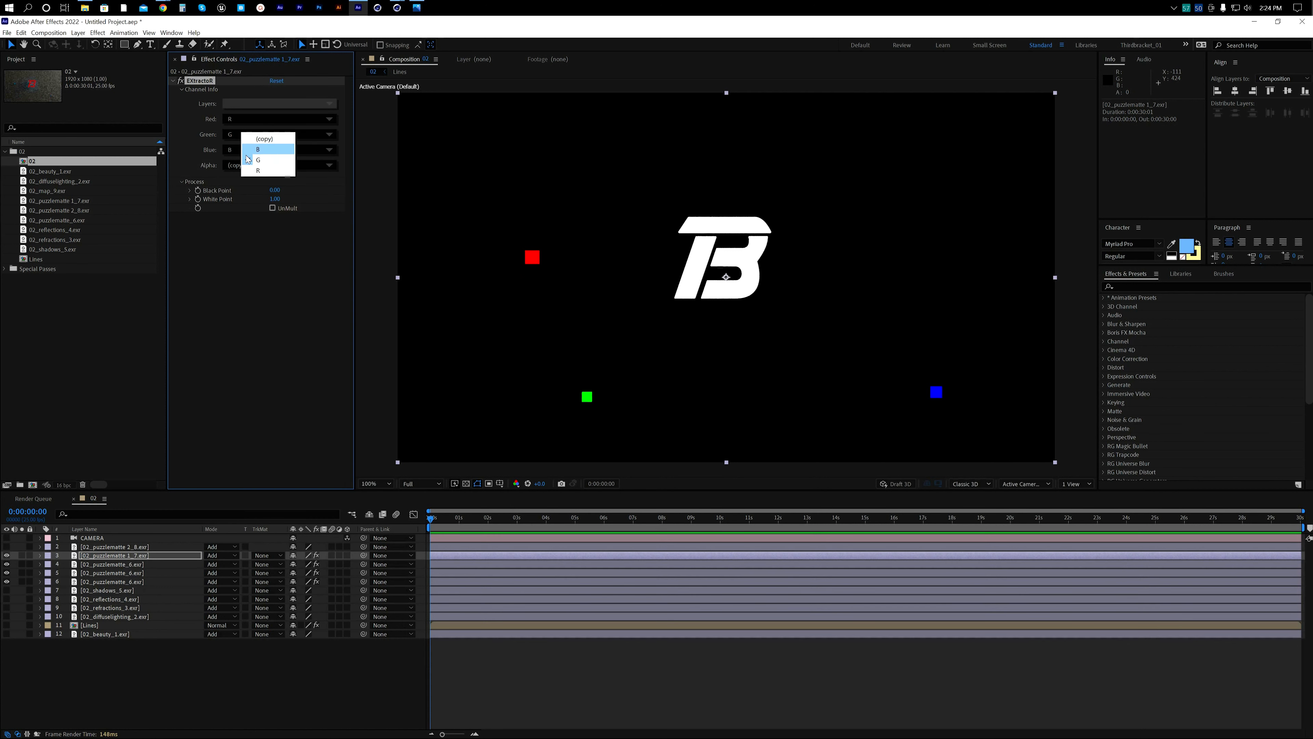
pyautogui.click(261, 169)
pyautogui.click(243, 147)
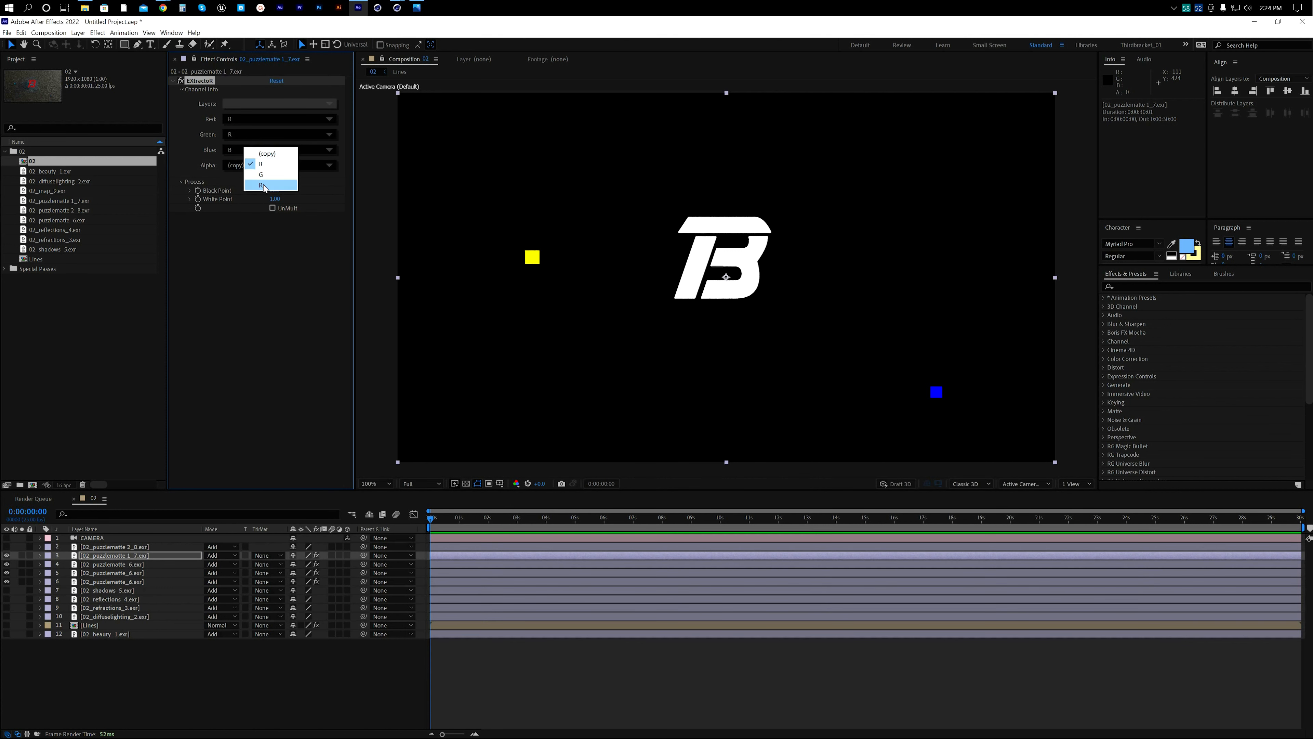
pyautogui.click(263, 185)
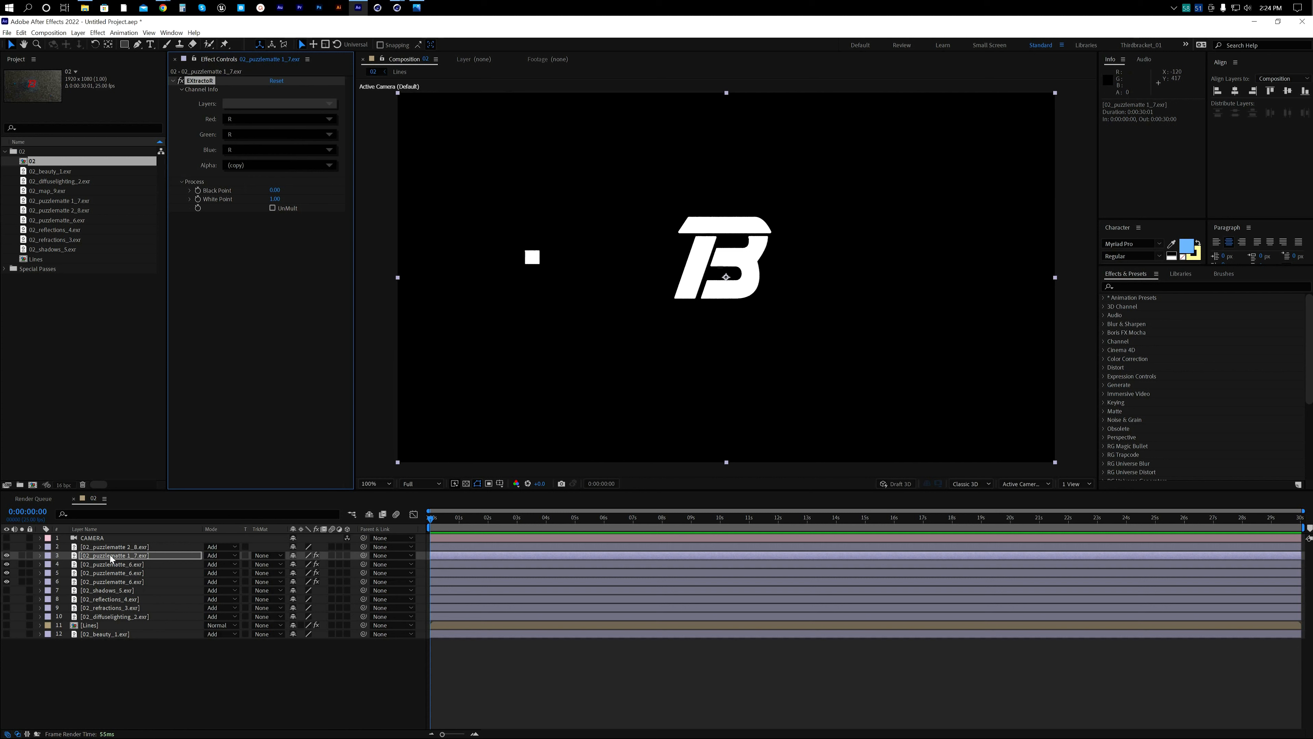
# Step: Duplicate the 02_puzzlematte 1_7 layer and set the copy's EXtractoR Red, Green and Blue channels to B
pyautogui.hotkey('ctrl', 'd')
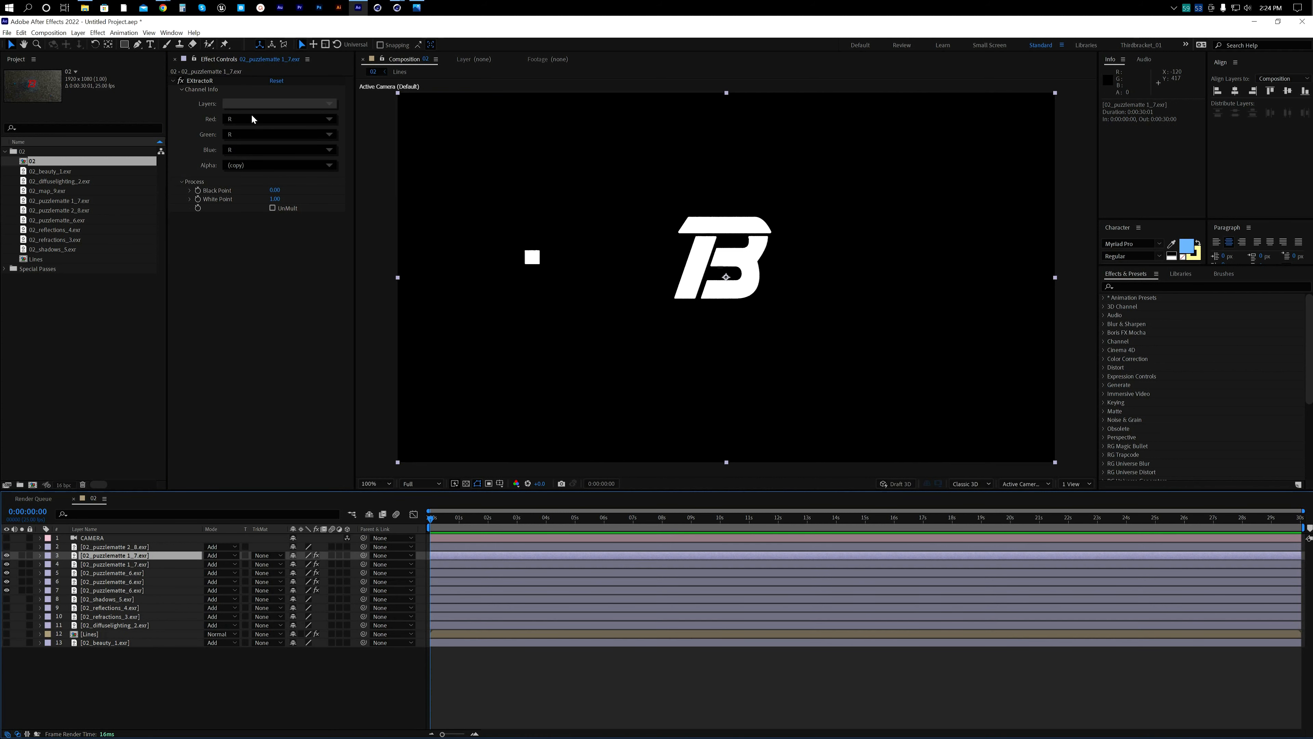
pyautogui.click(253, 119)
pyautogui.click(274, 133)
pyautogui.click(244, 135)
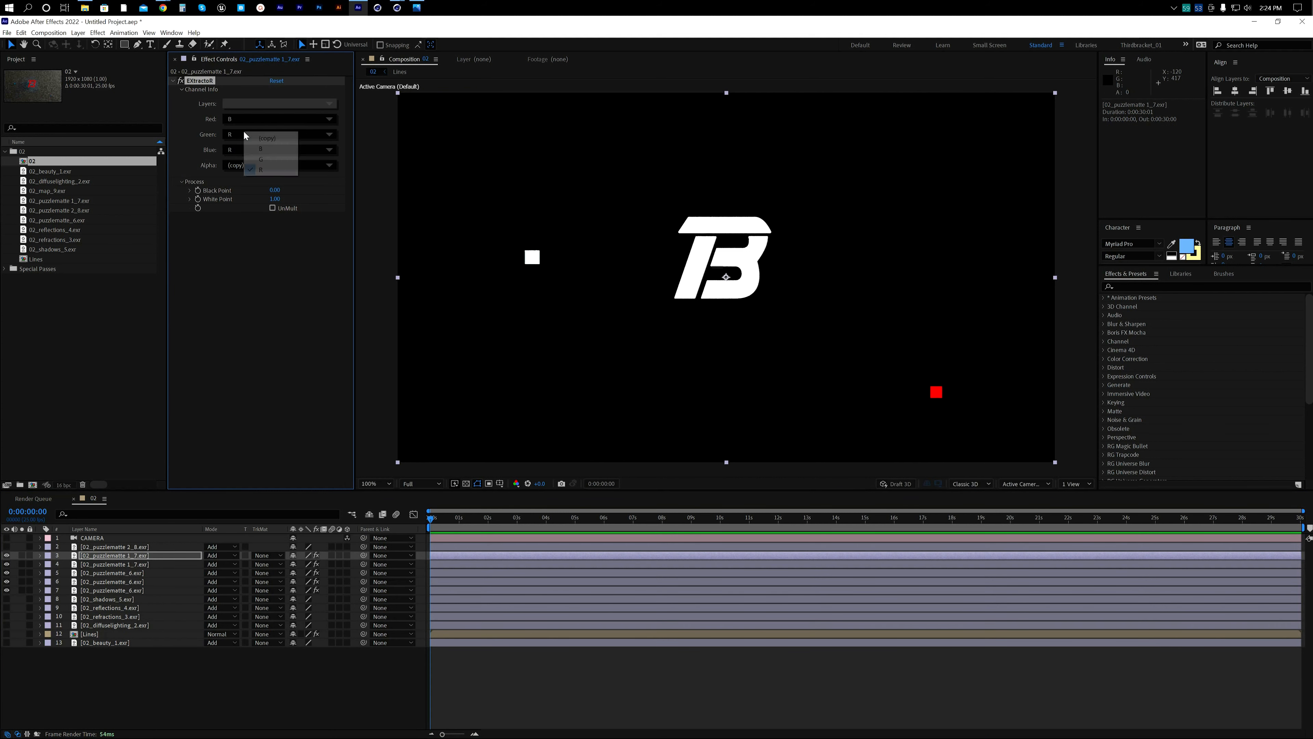
pyautogui.click(267, 150)
pyautogui.click(241, 149)
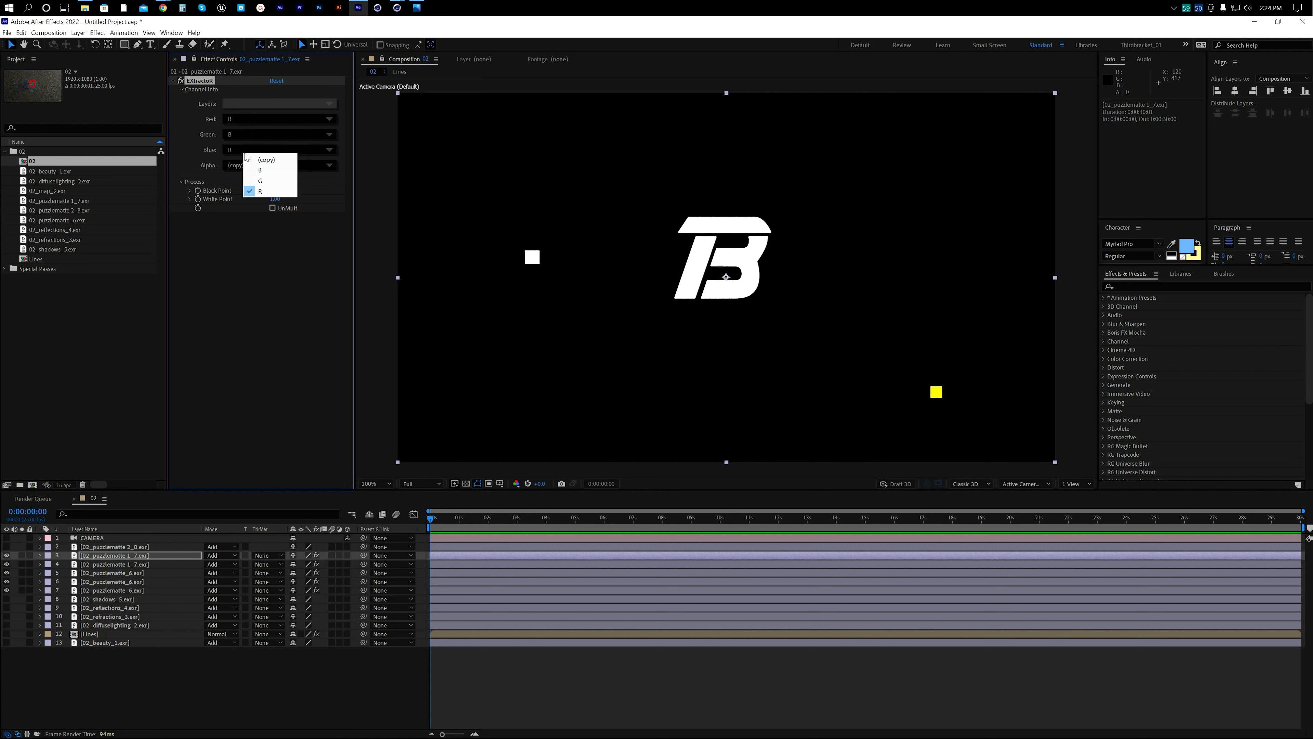
pyautogui.click(258, 164)
# Step: Duplicate the topmost 02_puzzlematte 1_7 layer and set the copy's EXtractoR Red, Green and Blue channels to G
pyautogui.click(114, 556)
pyautogui.hotkey('ctrl', 'd')
pyautogui.click(236, 119)
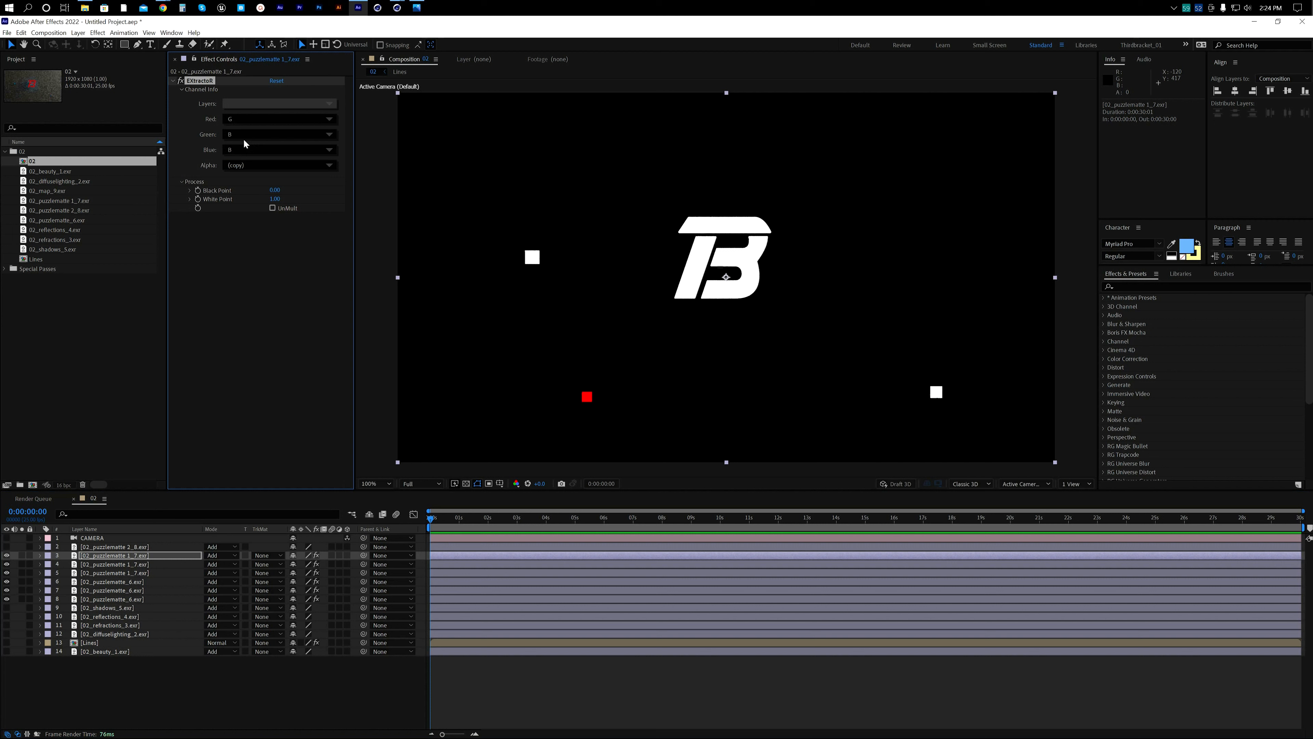
pyautogui.click(243, 137)
pyautogui.click(250, 161)
pyautogui.click(274, 149)
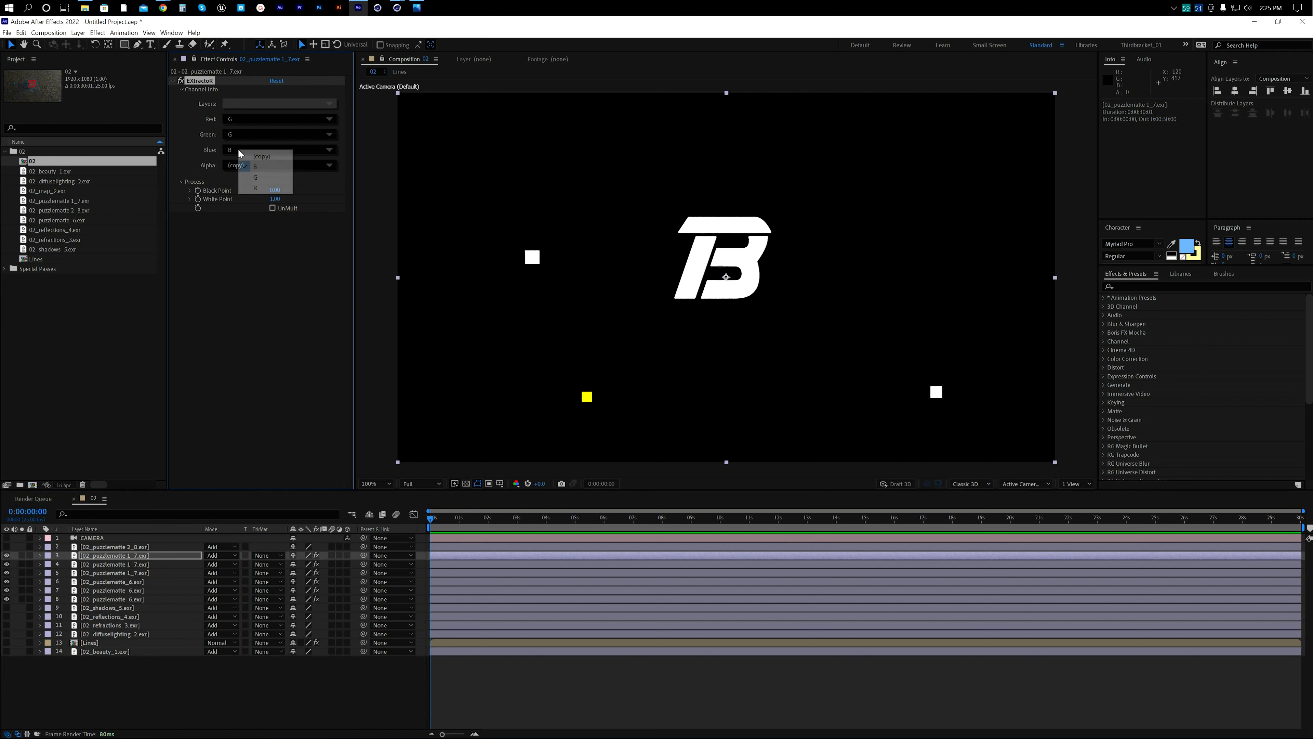
pyautogui.click(261, 177)
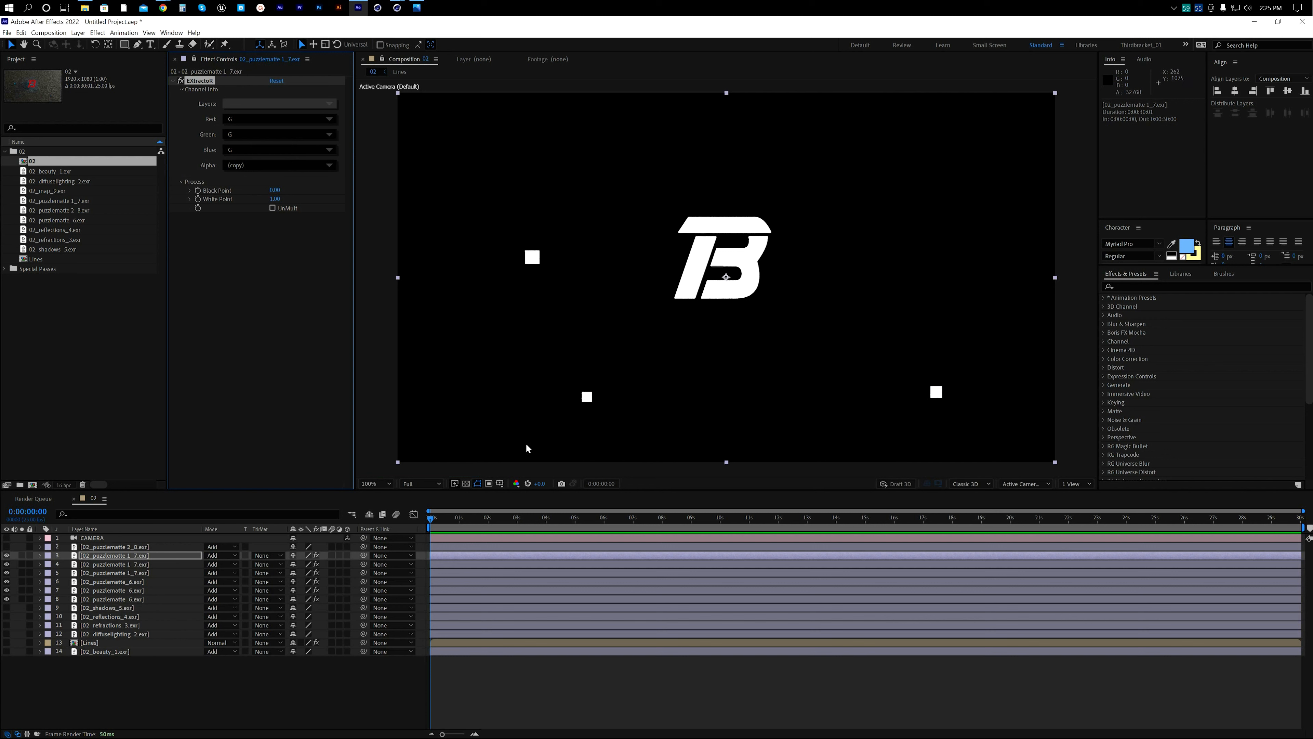
# Step: Show the 02_puzzlematte 2_8 layer and apply the EXtractoR effect to it
pyautogui.click(135, 546)
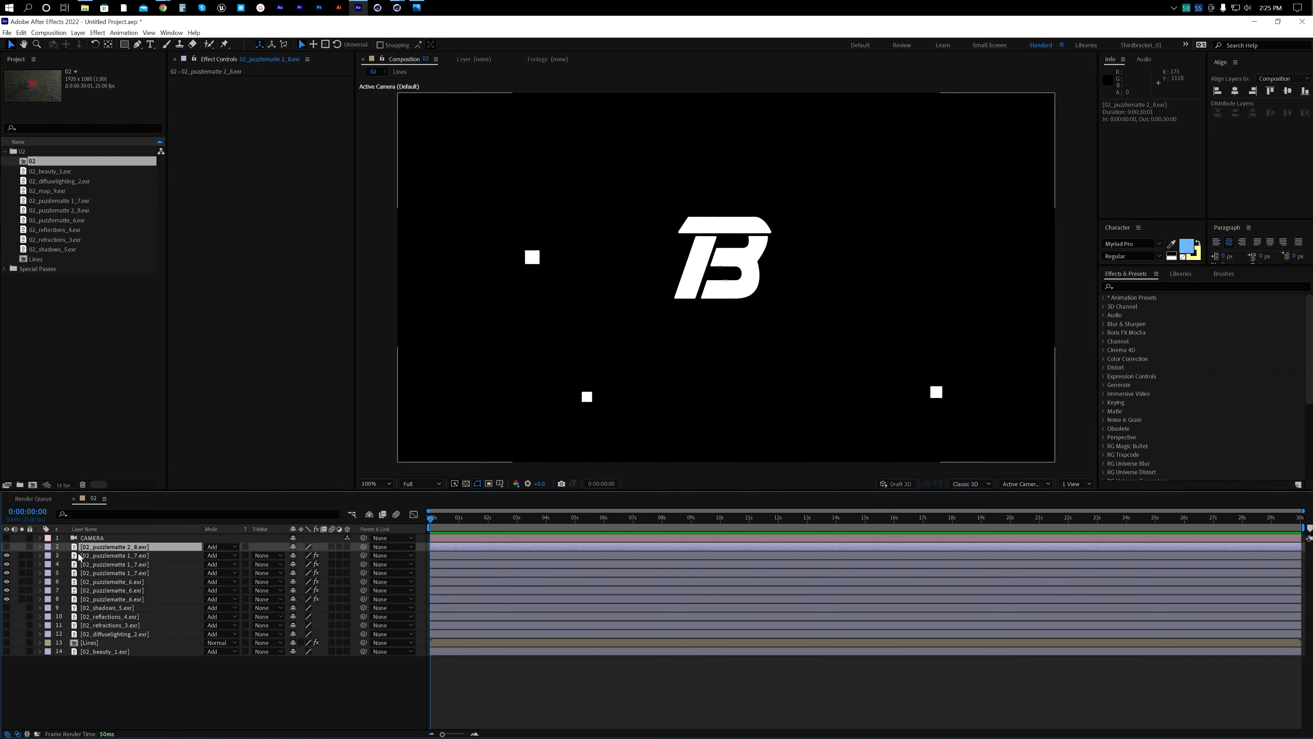
pyautogui.click(102, 660)
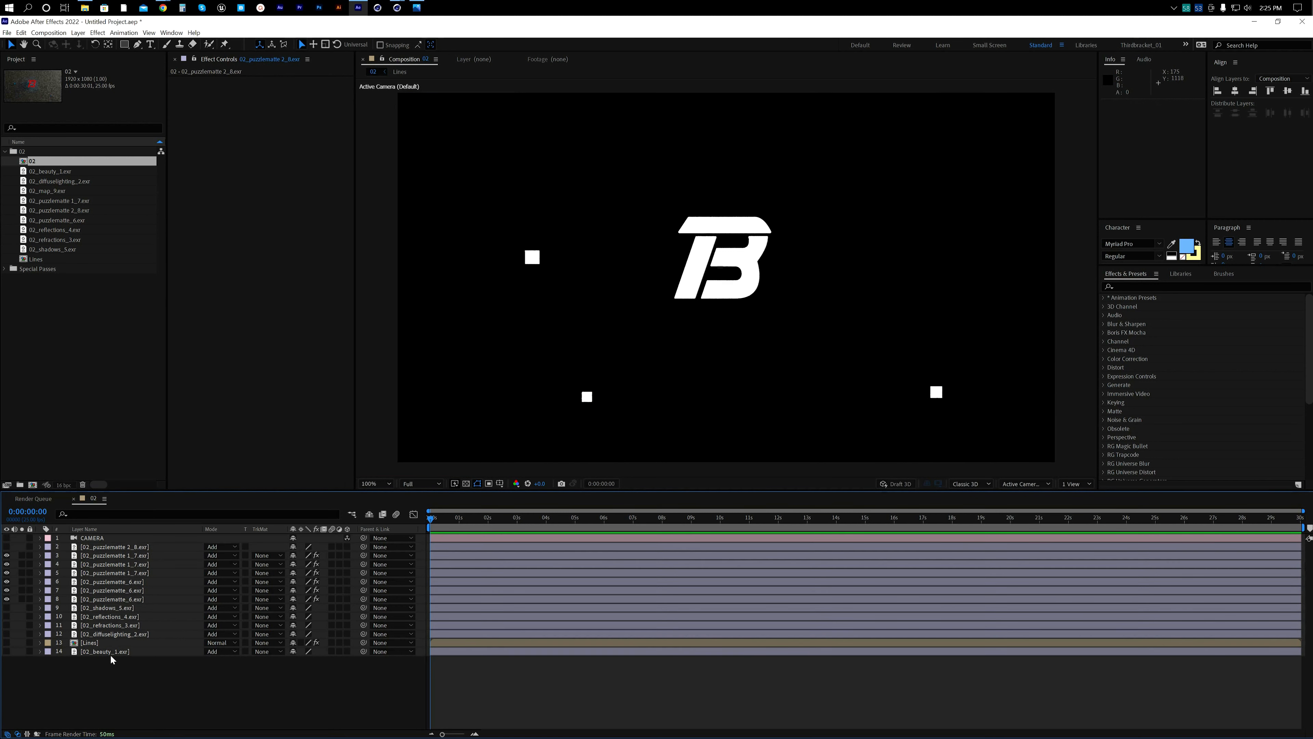
pyautogui.click(121, 546)
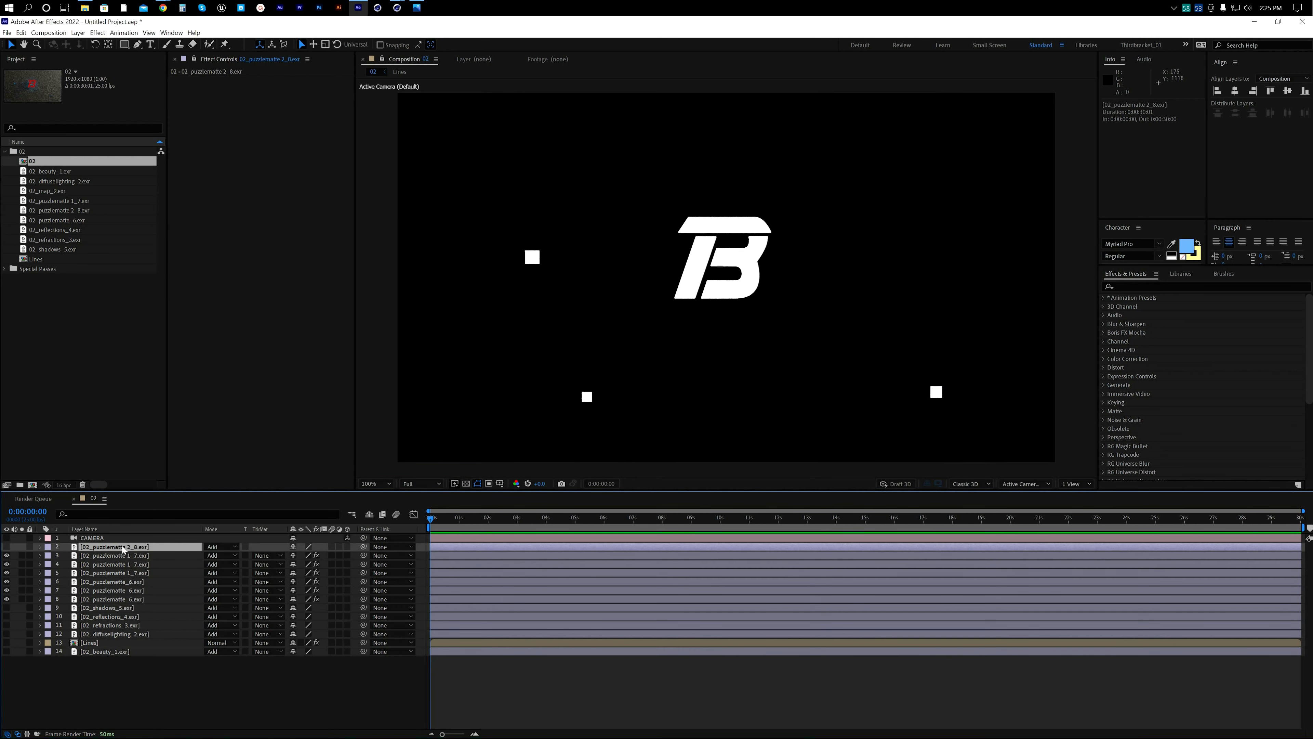
pyautogui.click(7, 546)
pyautogui.rightClick(246, 242)
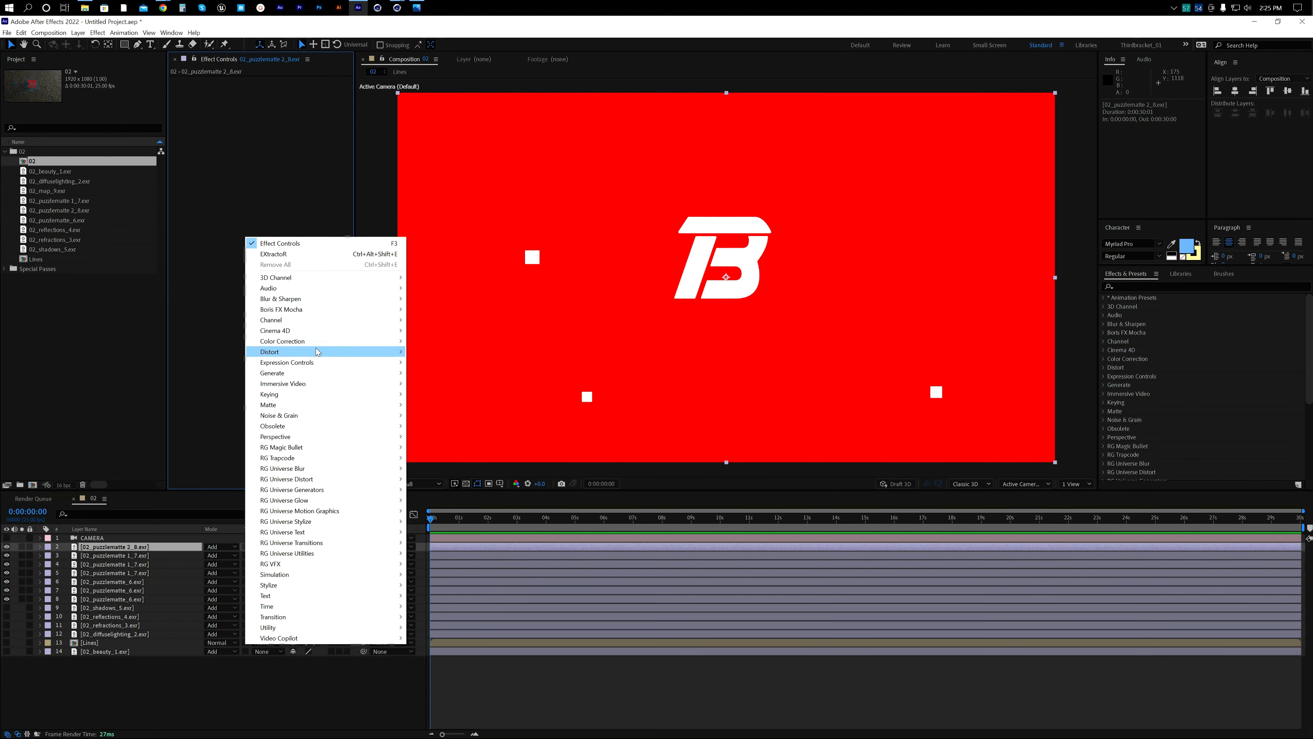
pyautogui.moveTo(304, 279)
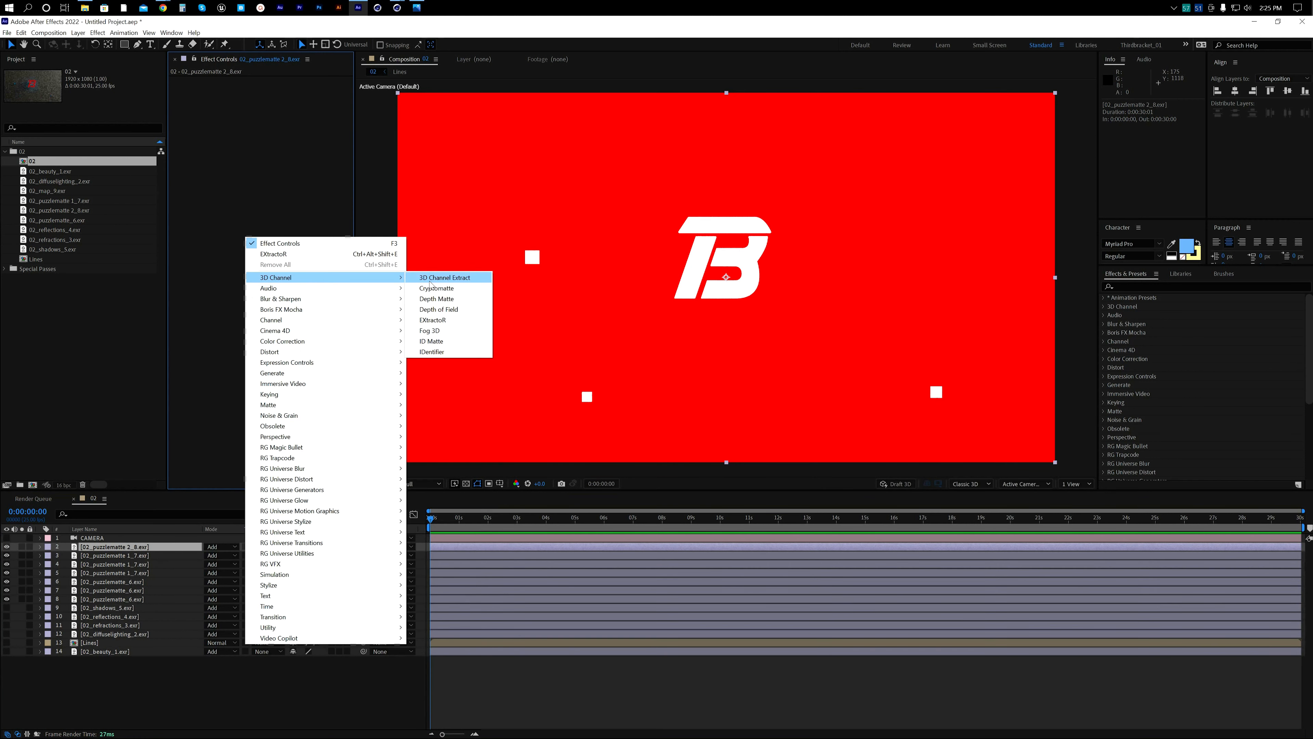
pyautogui.click(436, 319)
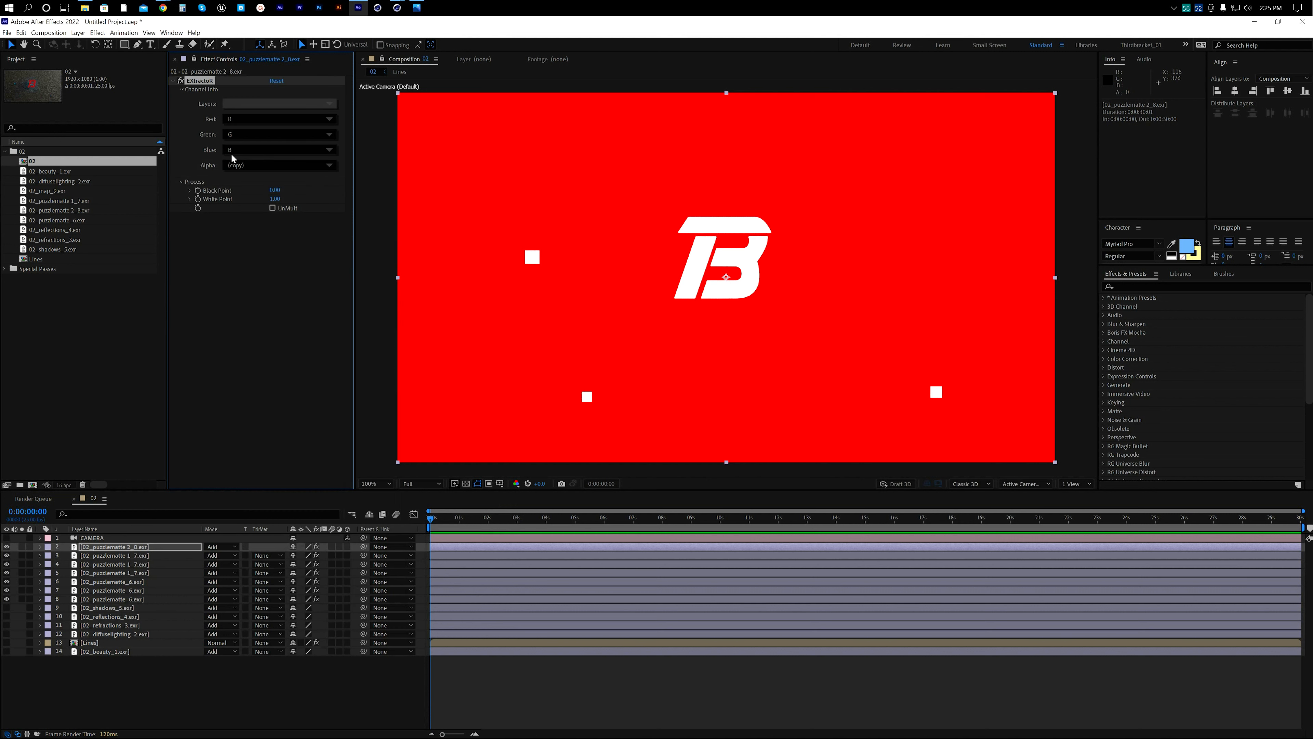
# Step: Isolate the 02_puzzlematte 2_8 layer while setting its EXtractoR Green and Blue channels to R, and end the isolation
pyautogui.click(21, 547)
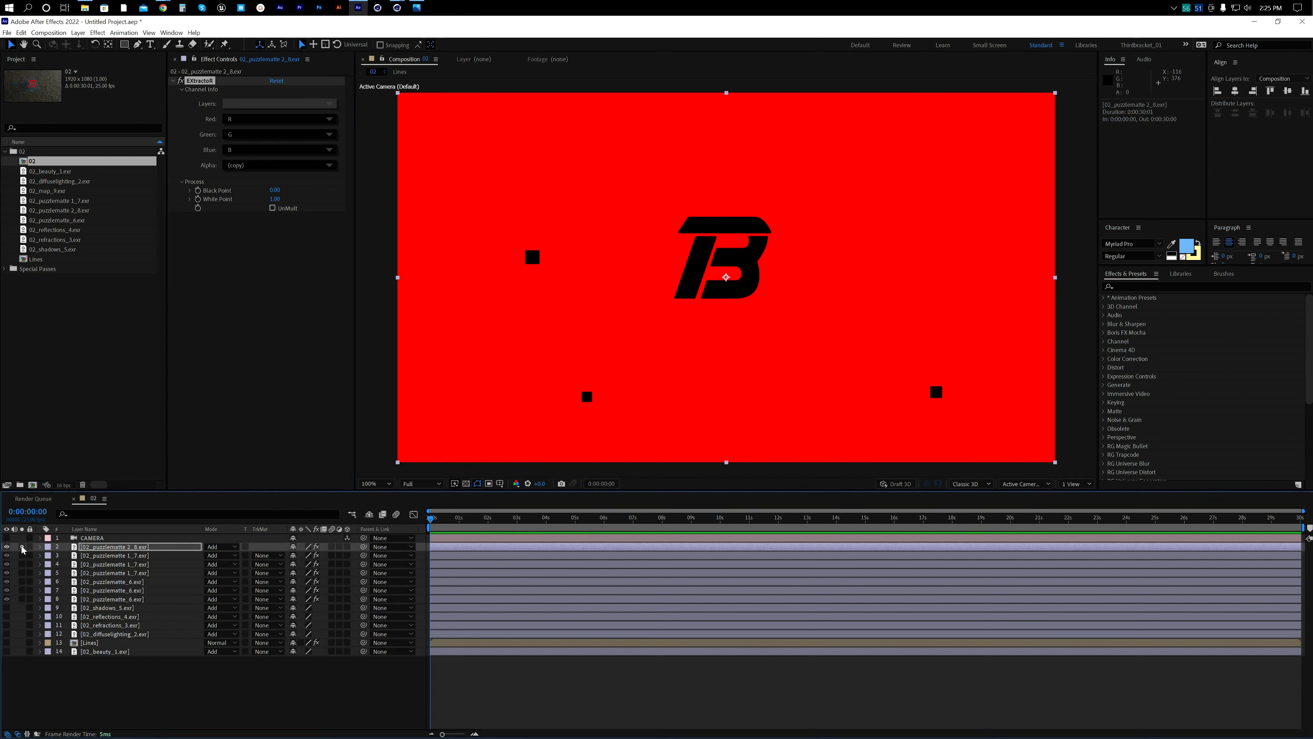
pyautogui.click(237, 120)
pyautogui.click(236, 162)
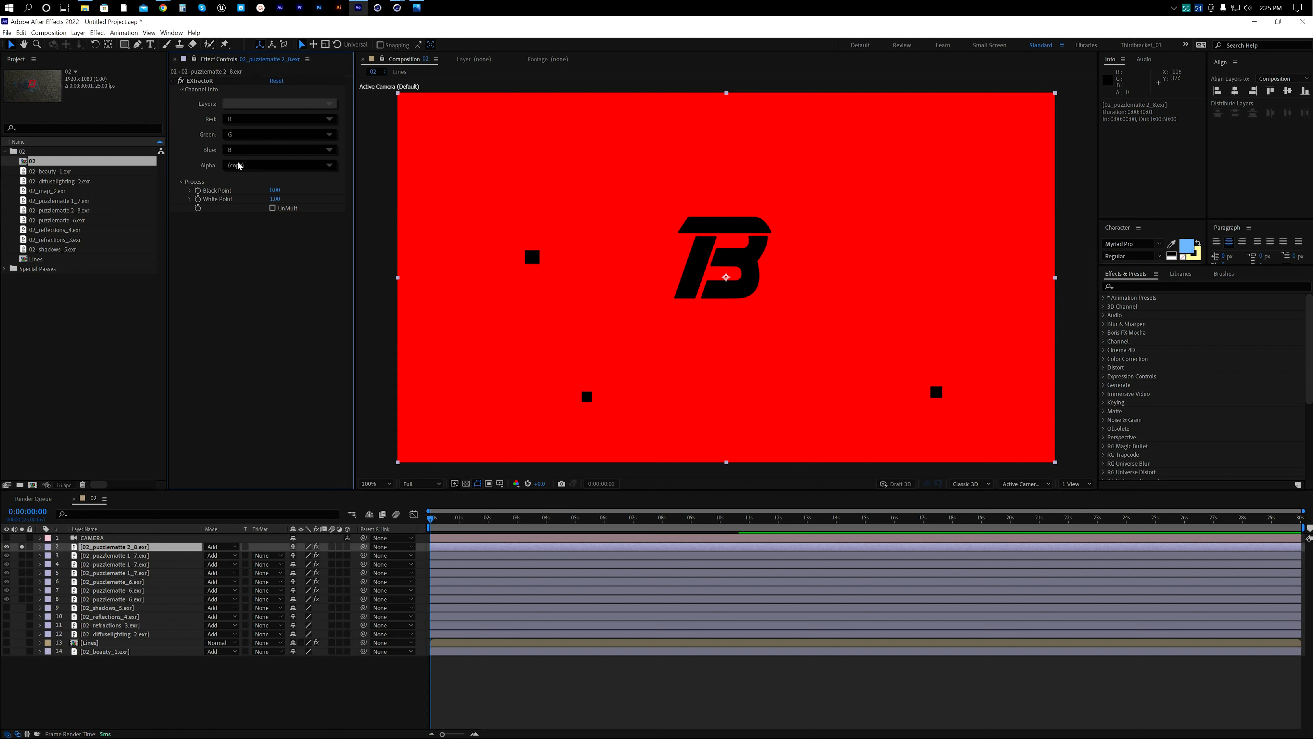
pyautogui.click(241, 134)
pyautogui.click(254, 171)
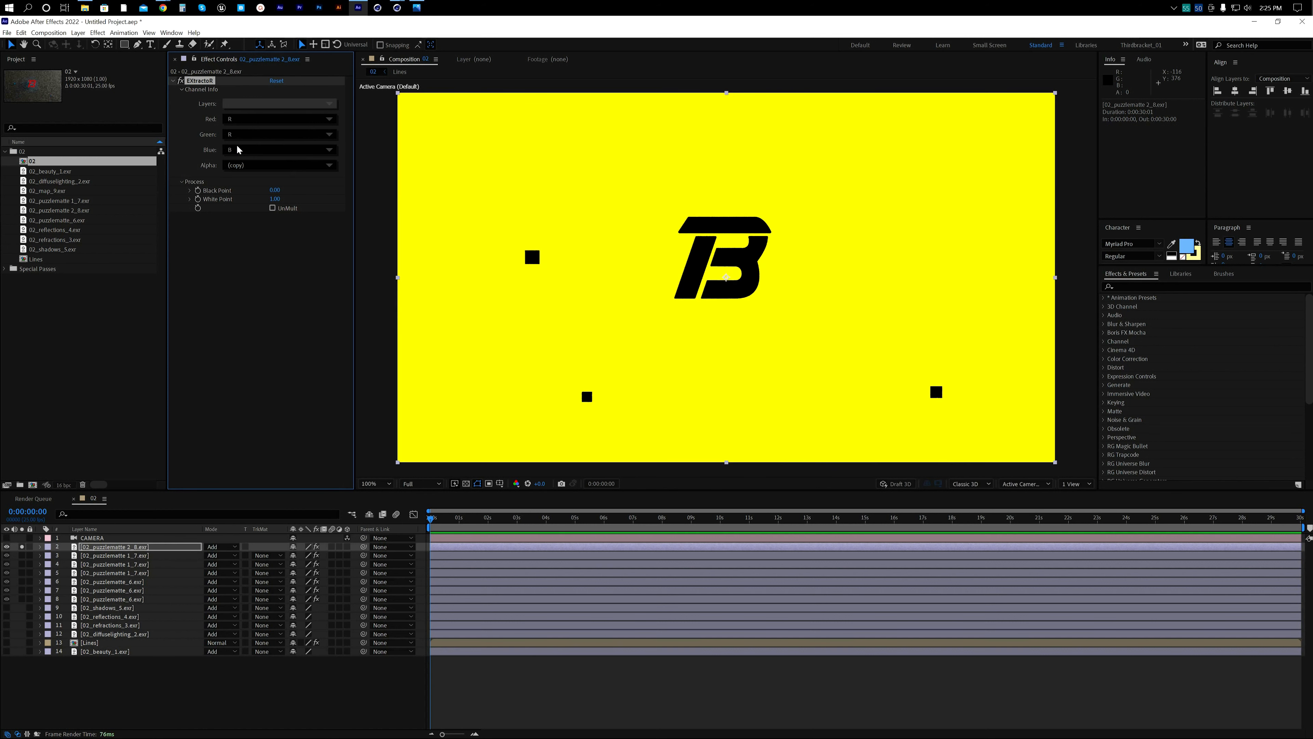
pyautogui.click(253, 150)
pyautogui.click(253, 187)
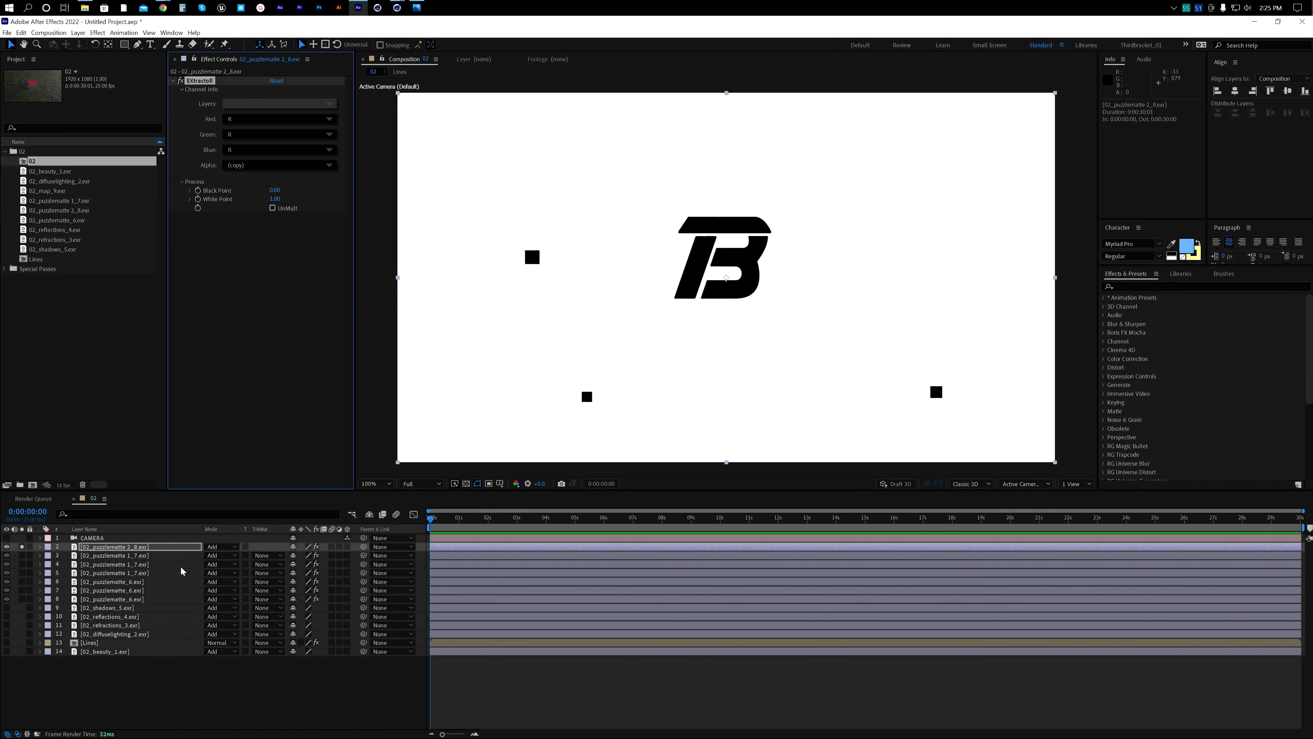
pyautogui.click(21, 546)
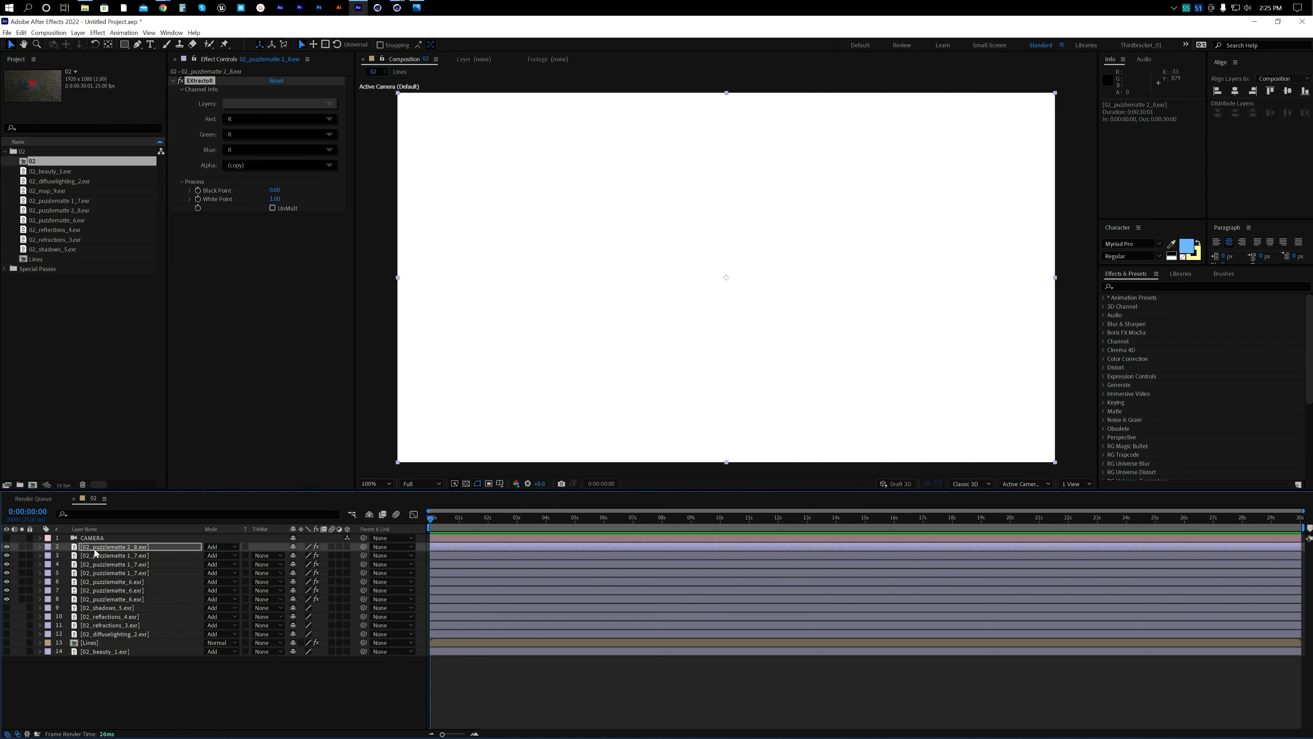
# Step: Move the 02_puzzlematte 2_8 layer below the other puzzle matte layers and make only the 02_beauty_1 layer visible
pyautogui.moveTo(99, 551); pyautogui.dragTo(113, 606)
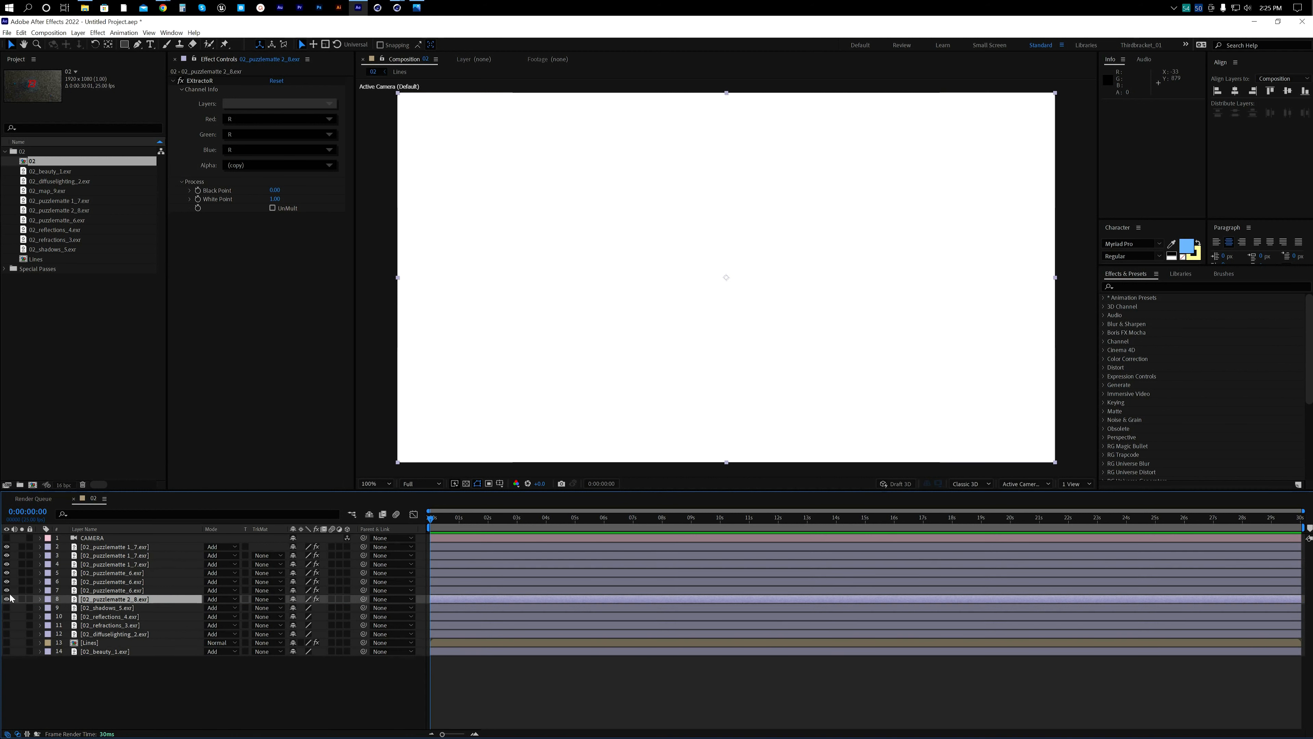
pyautogui.moveTo(6, 598); pyautogui.dragTo(6, 546)
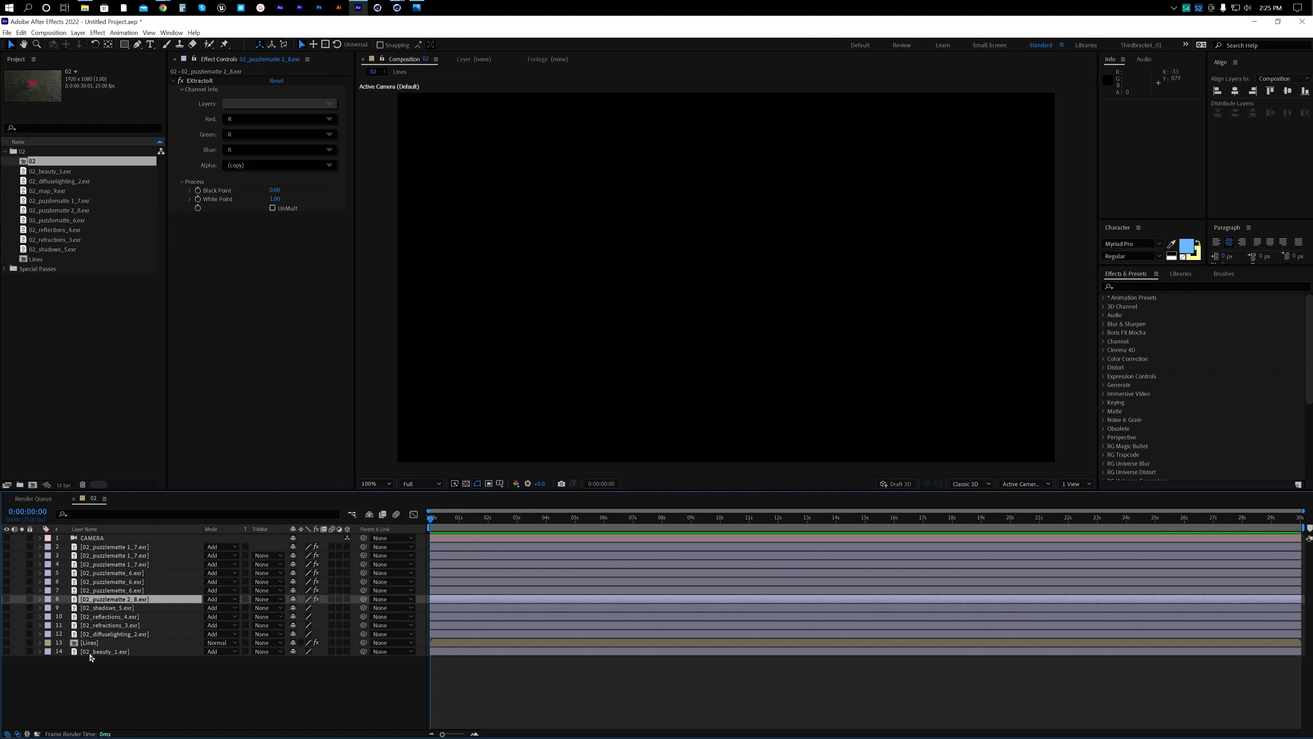
pyautogui.click(94, 651)
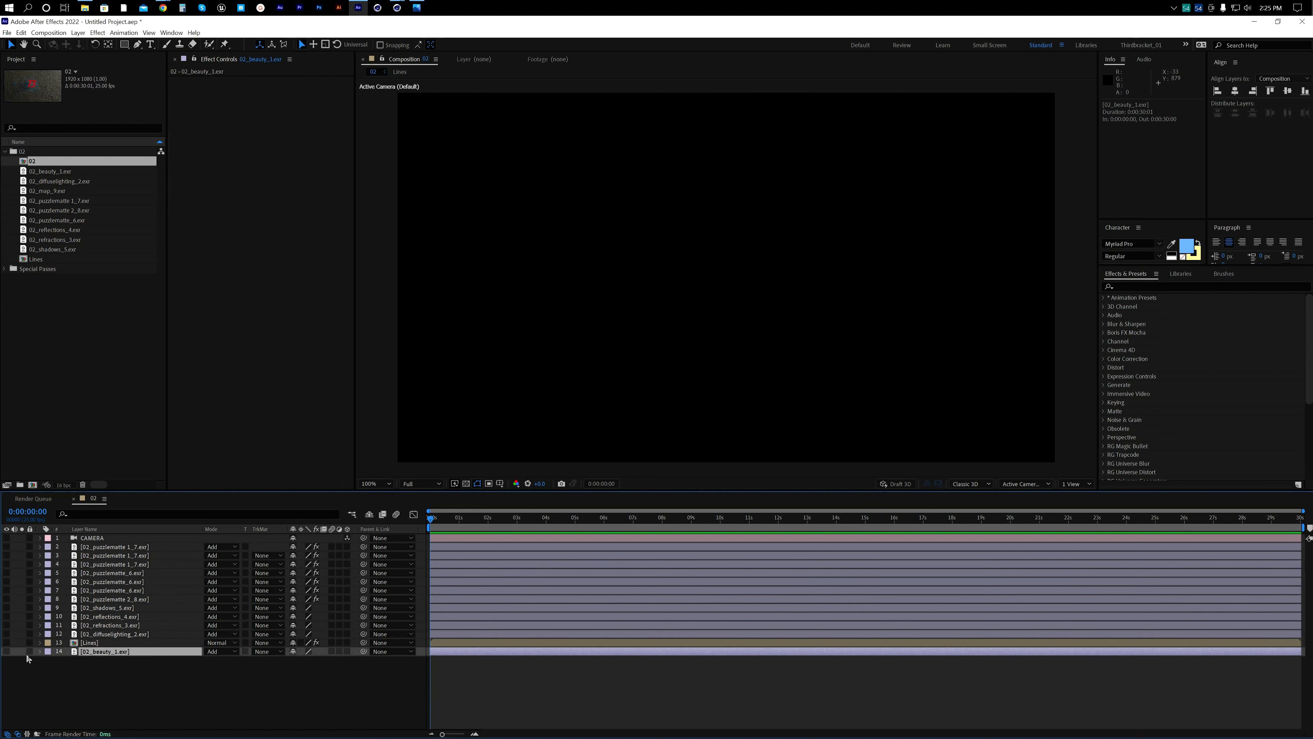
pyautogui.click(7, 651)
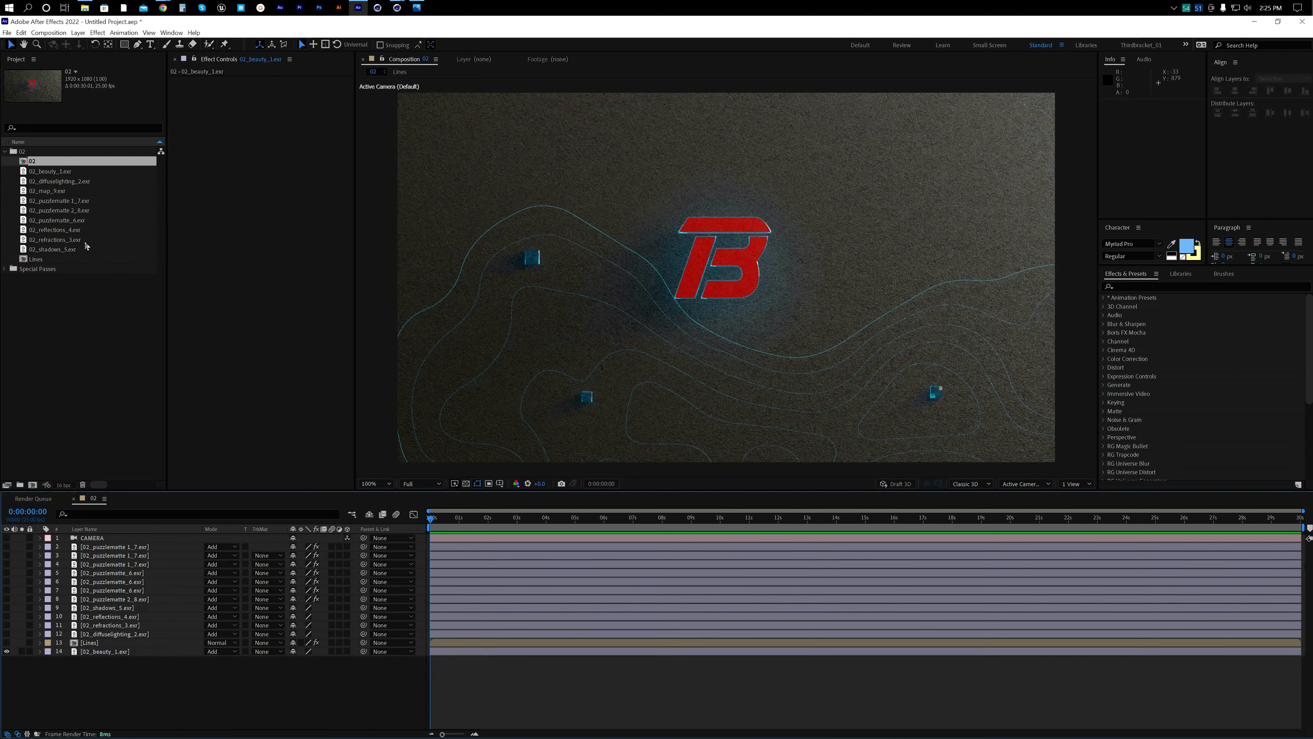
# Step: Preview the 02_diffuselighting_2 layer over the beauty pass, and show the 02_reflections_4 layer in its place
pyautogui.click(120, 633)
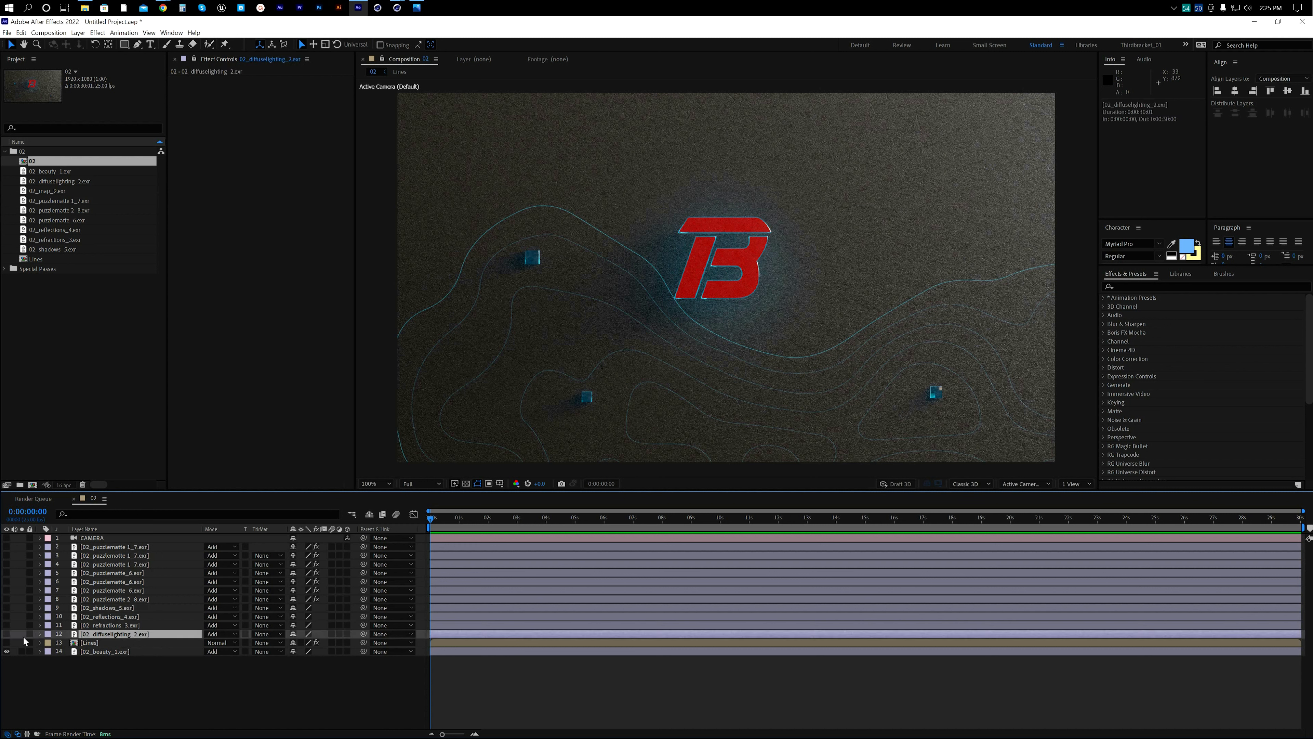
pyautogui.click(6, 633)
pyautogui.click(6, 634)
pyautogui.click(113, 616)
pyautogui.click(7, 616)
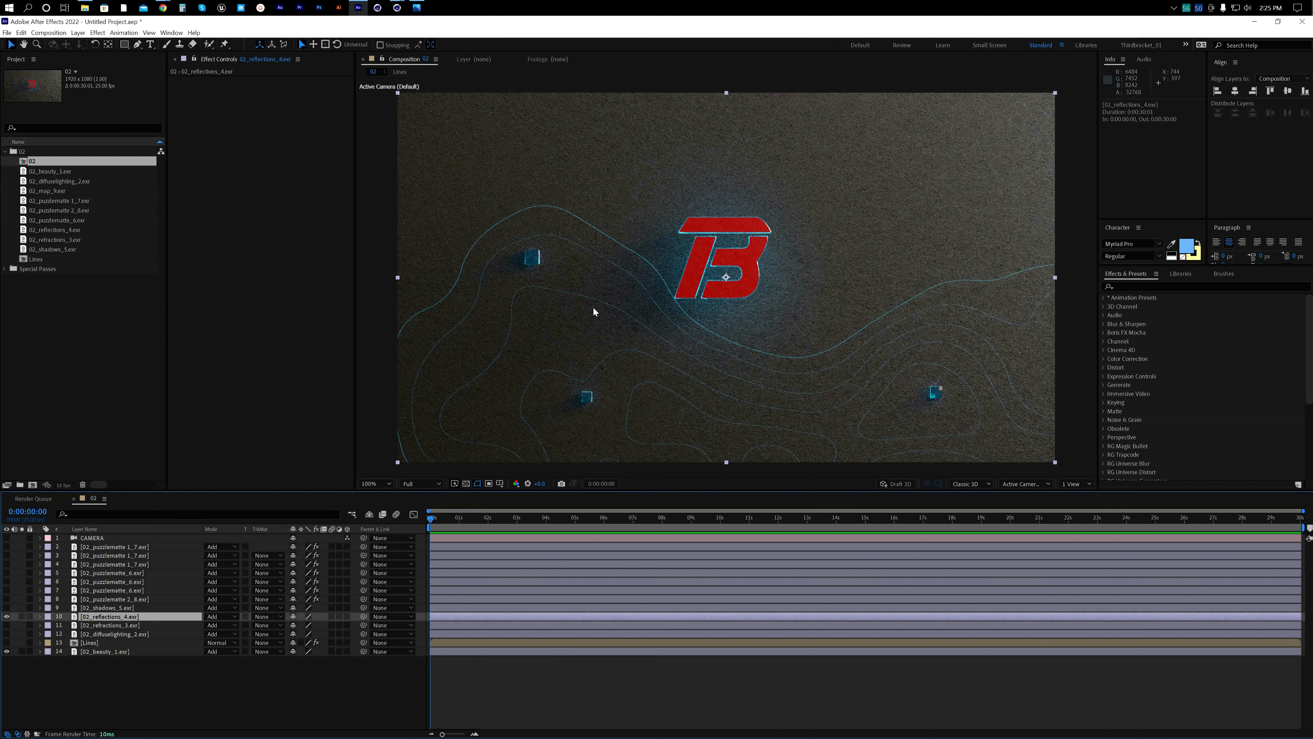
pyautogui.click(148, 684)
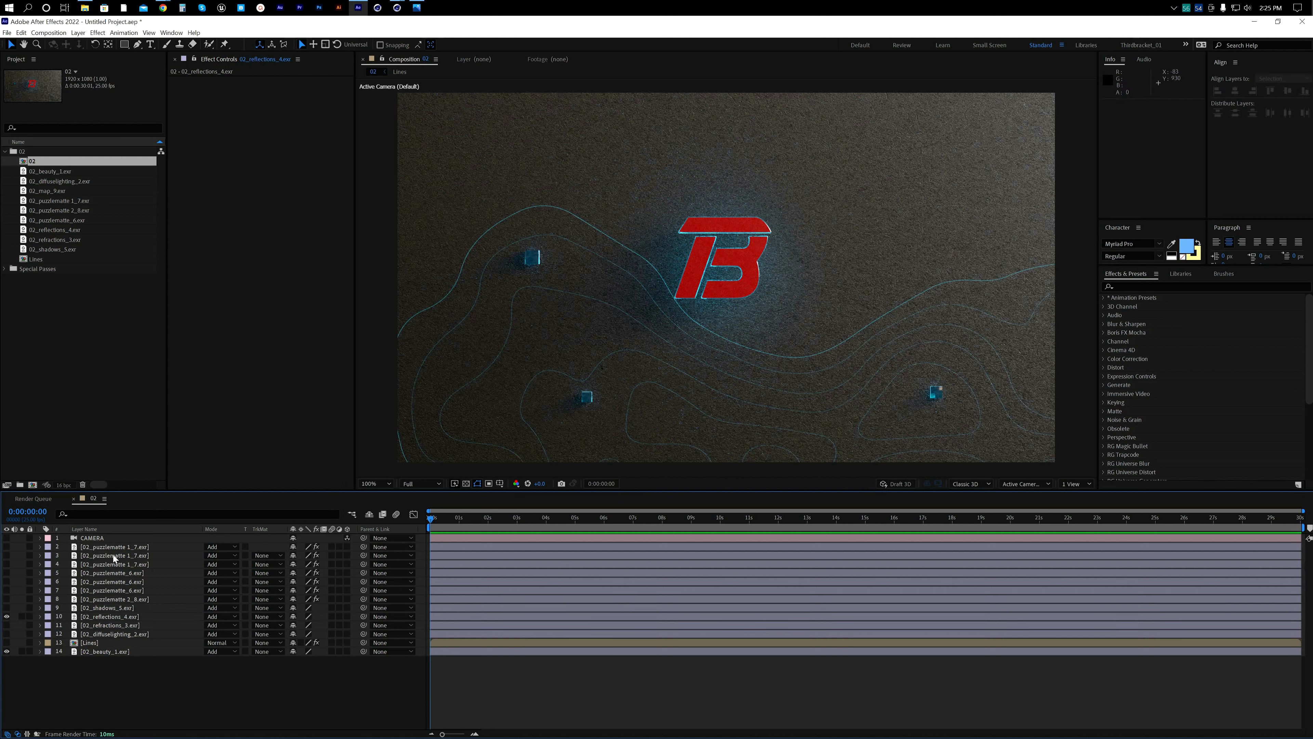
# Step: Collapse the 02 project folder and switch to Cinema 4D to examine the Cryptomatte AOV's settings in the Redshift AOV Manager
pyautogui.click(5, 151)
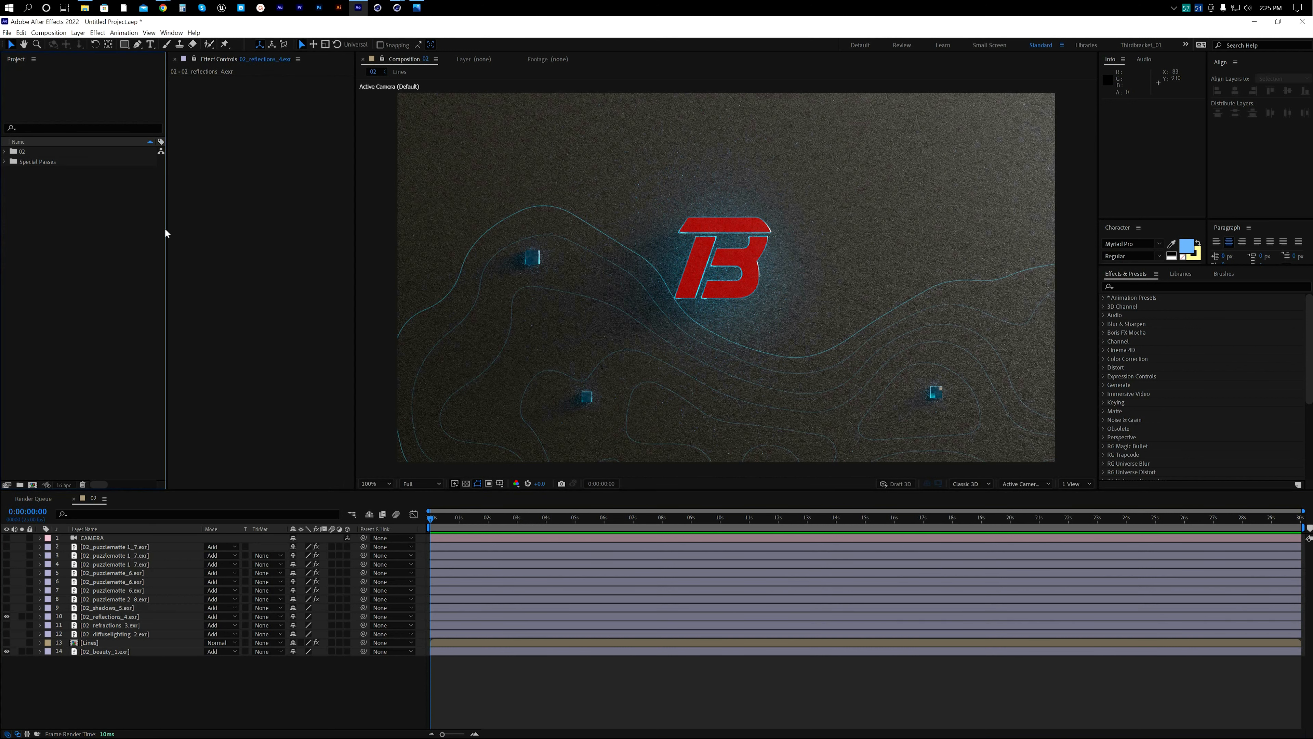
pyautogui.moveTo(396, 7)
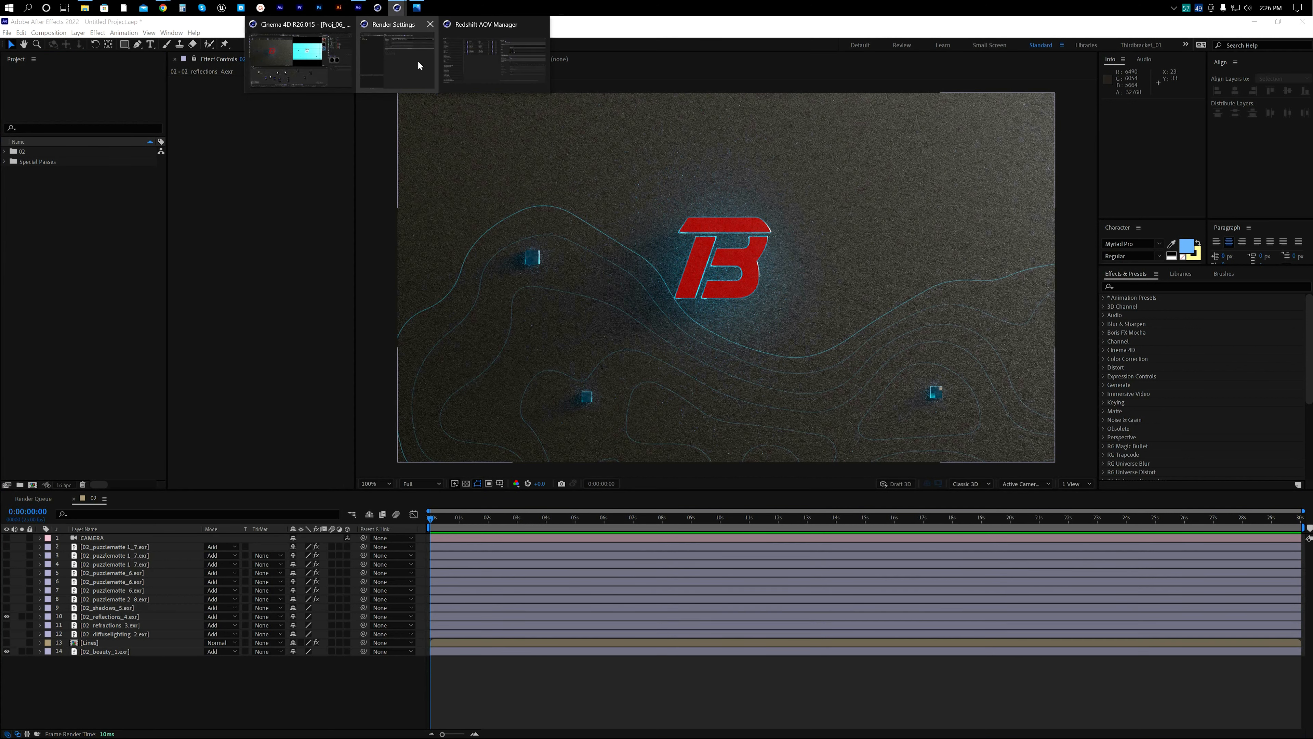
pyautogui.click(419, 65)
pyautogui.click(1025, 230)
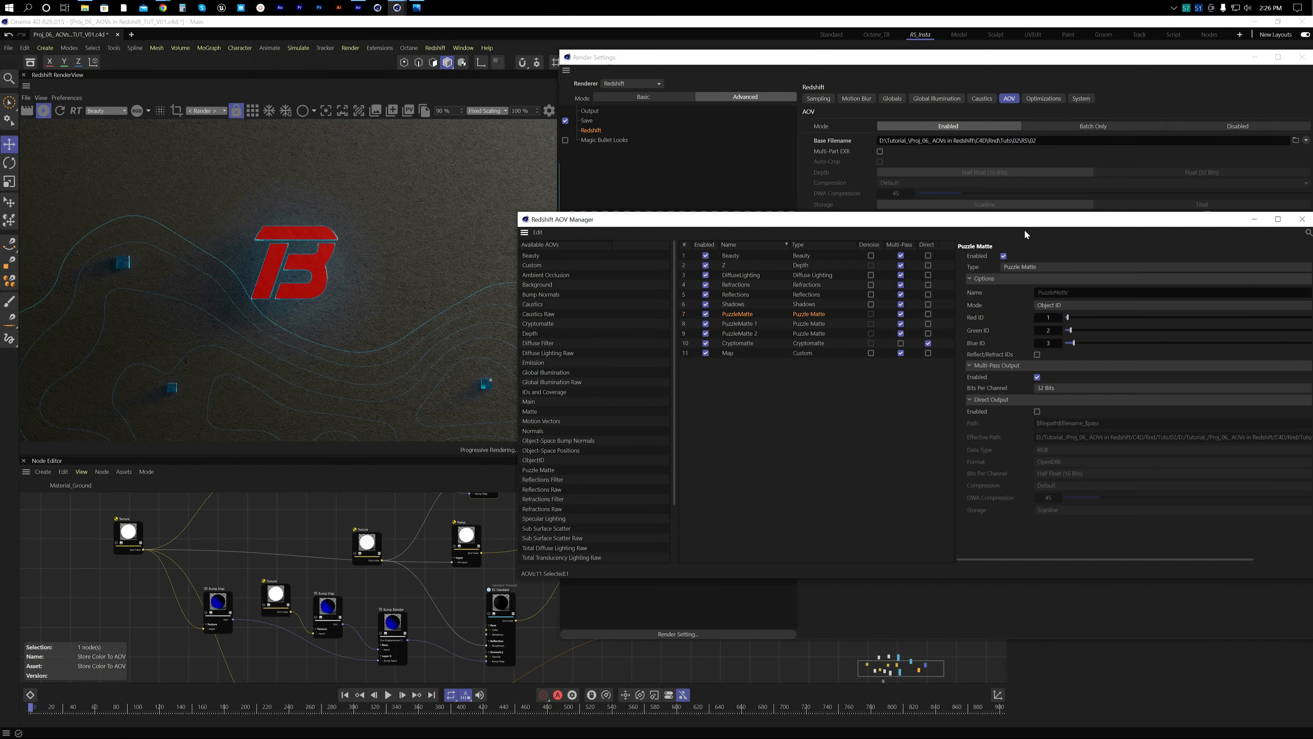
pyautogui.click(733, 344)
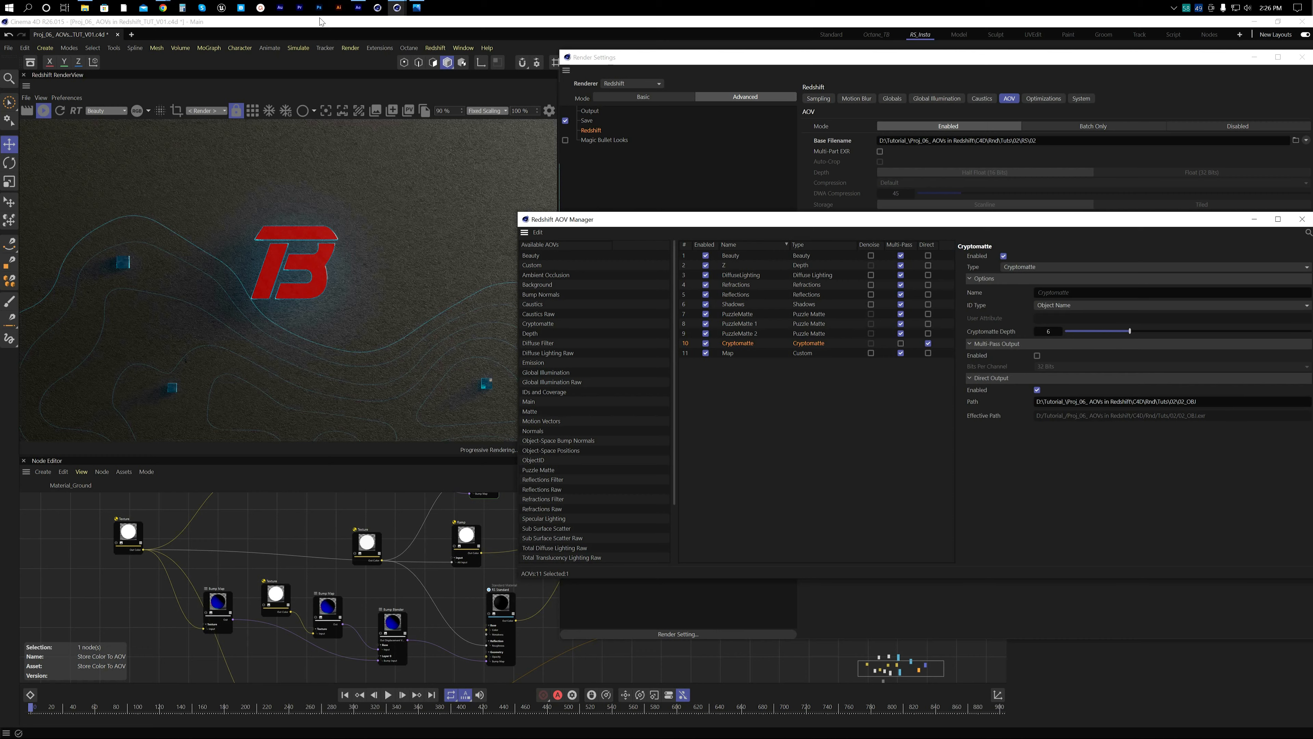
pyautogui.click(358, 7)
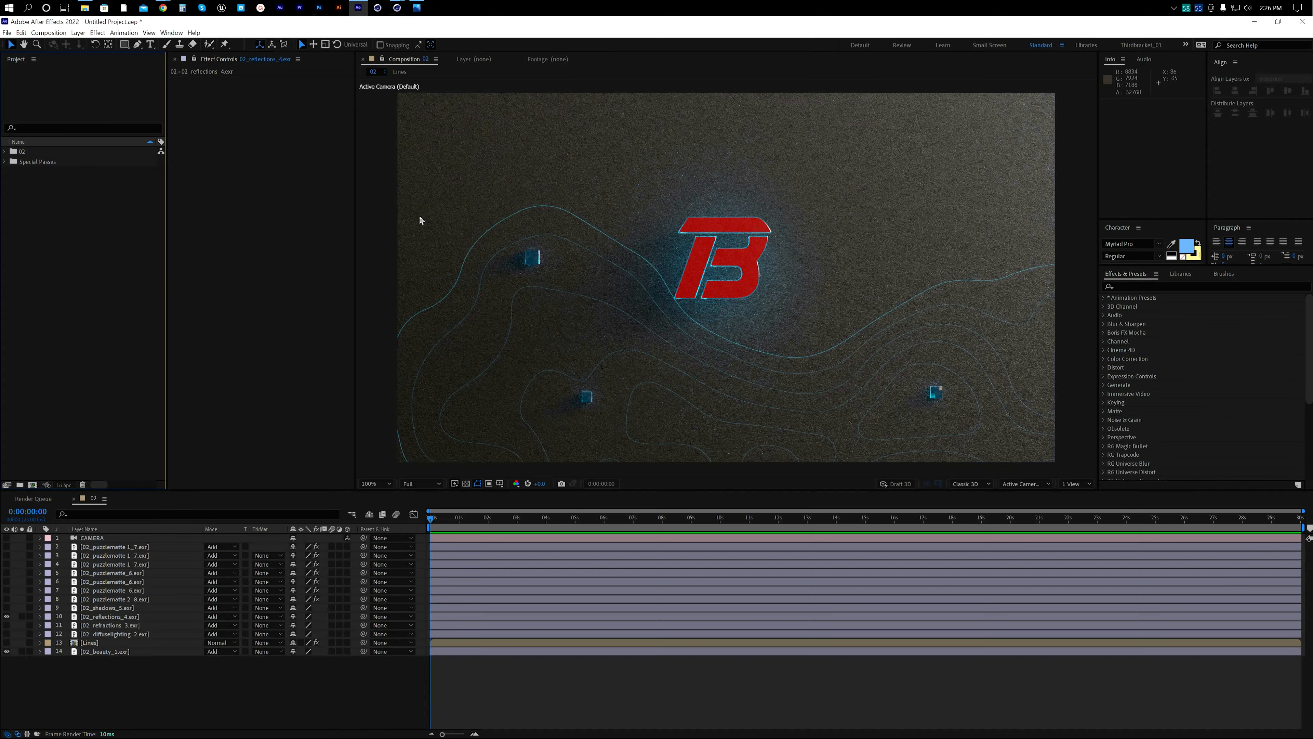
# Step: Start importing the 02_OBJ EXR file and look at the OpenEXR website in the browser
pyautogui.doubleClick(116, 267)
pyautogui.doubleClick(363, 128)
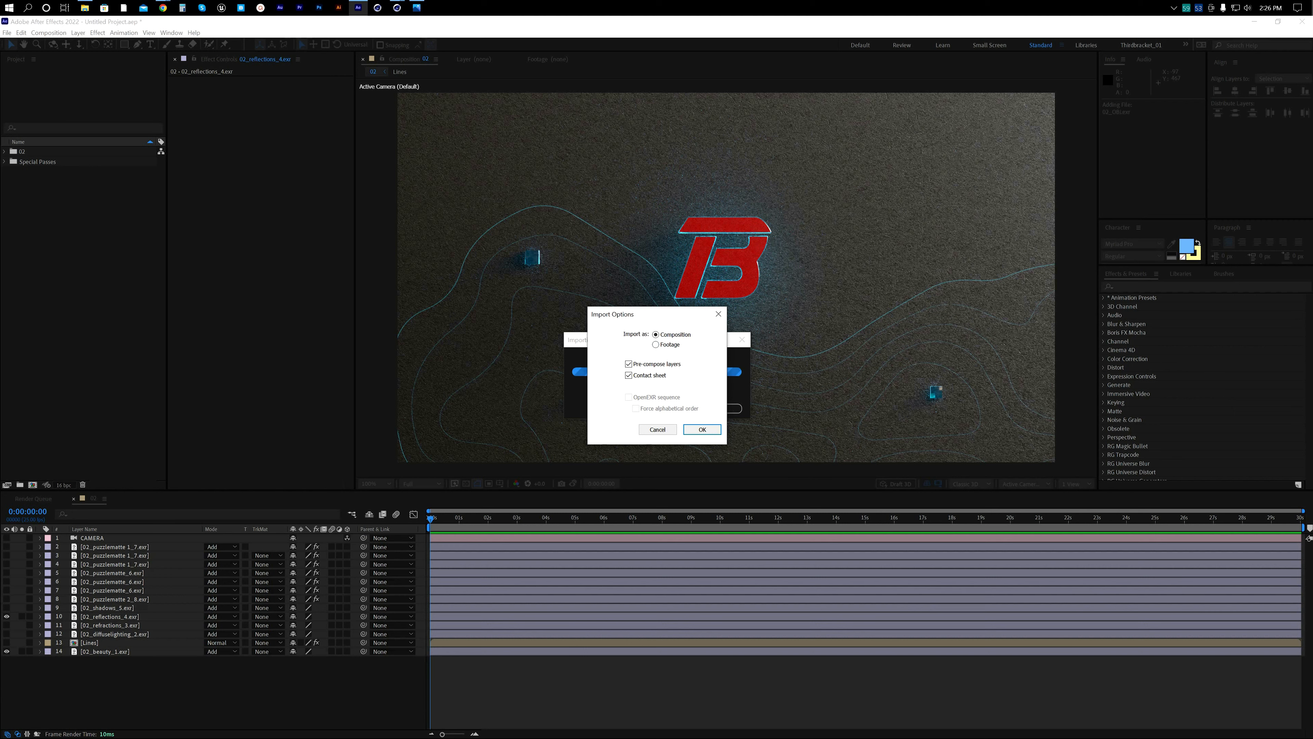
pyautogui.moveTo(1312, 127); pyautogui.dragTo(748, 109)
pyautogui.click(800, 110)
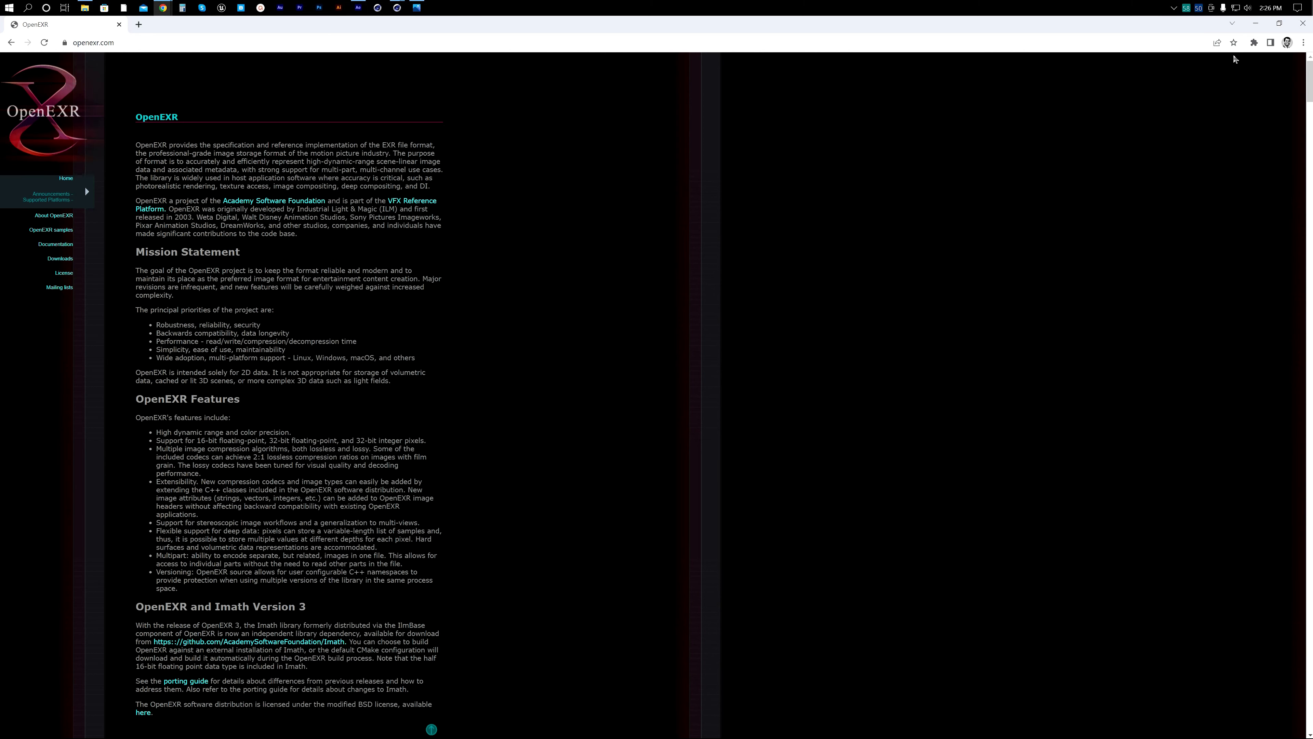
pyautogui.click(1255, 23)
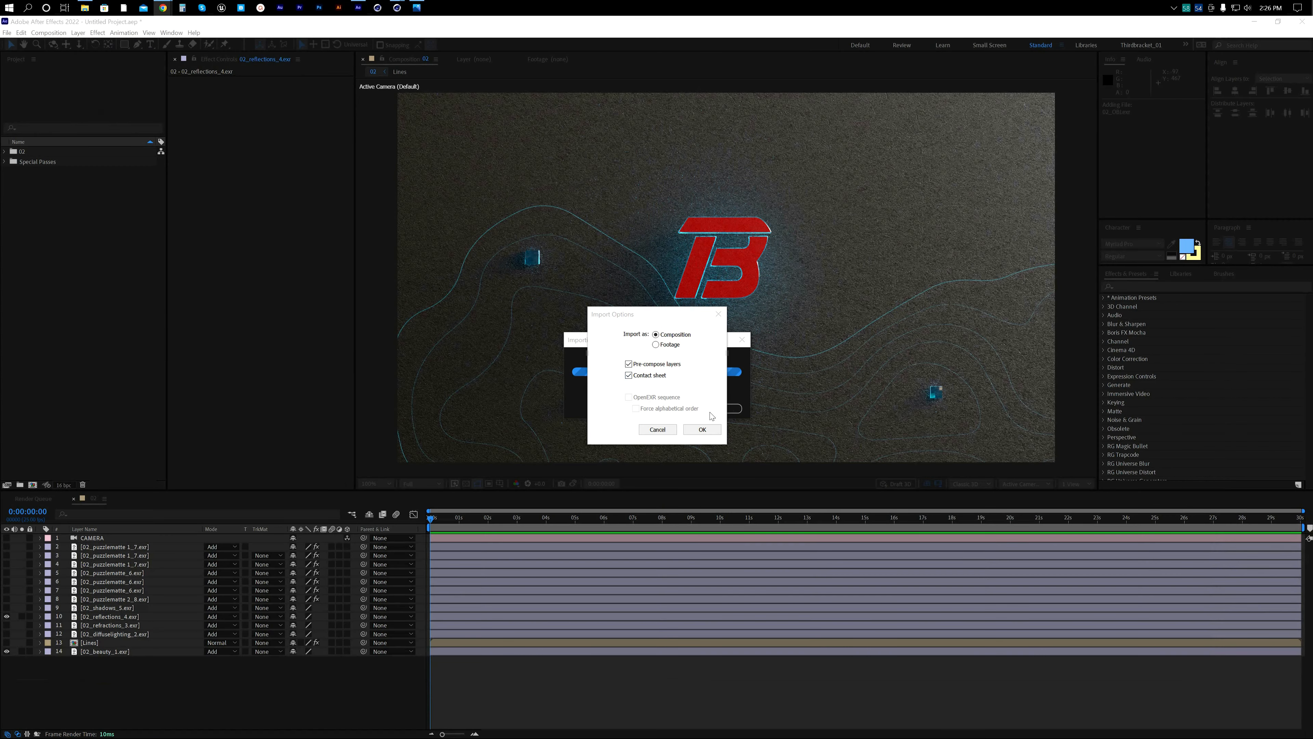
pyautogui.click(702, 429)
pyautogui.doubleClick(86, 233)
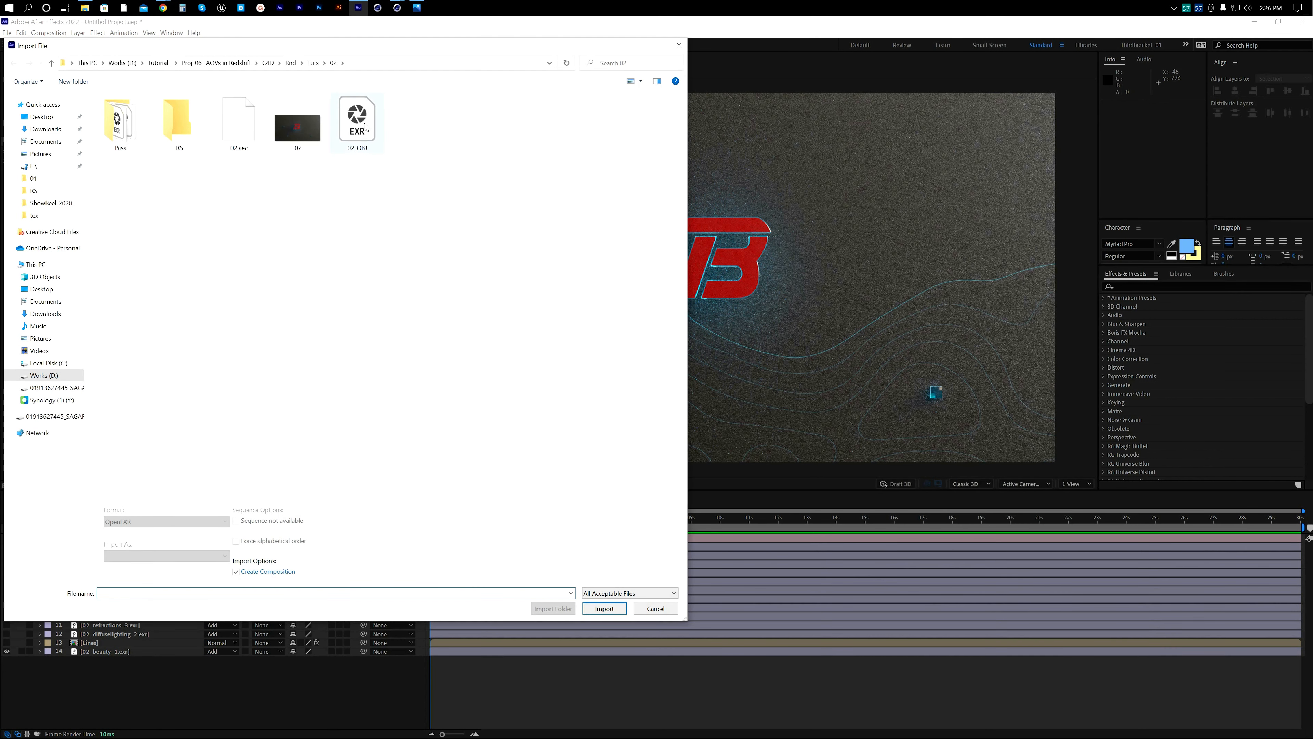
pyautogui.doubleClick(362, 124)
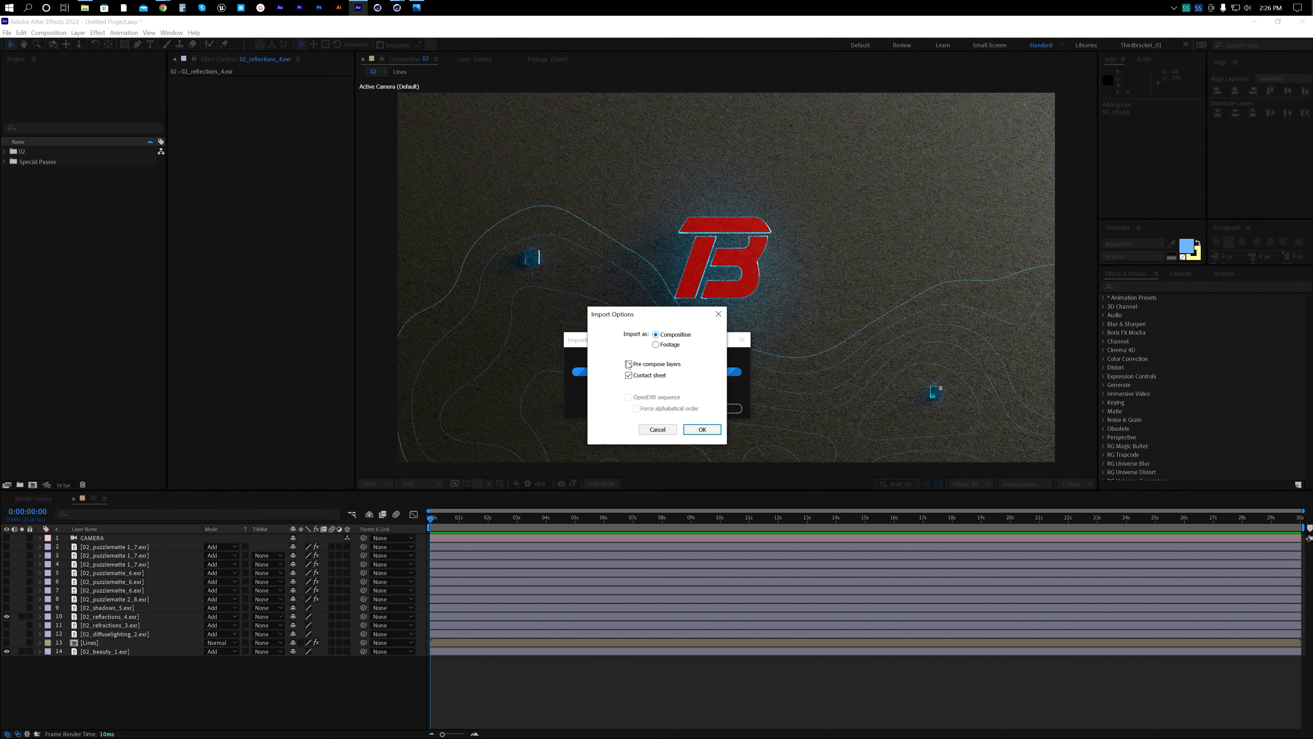
pyautogui.click(657, 431)
# Step: Import the 02_OBJ EXR file as a composition with pre-composed layers and a contact sheet
pyautogui.doubleClick(135, 296)
pyautogui.click(356, 127)
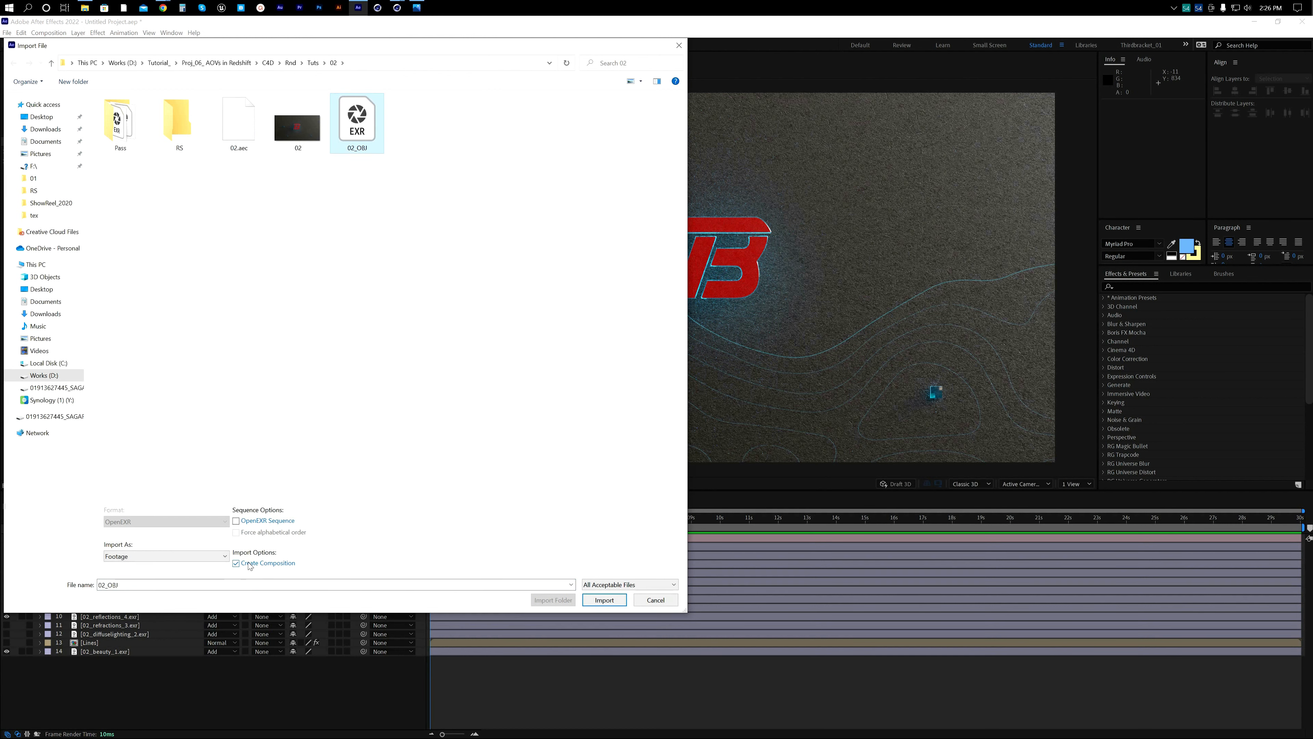
pyautogui.click(603, 599)
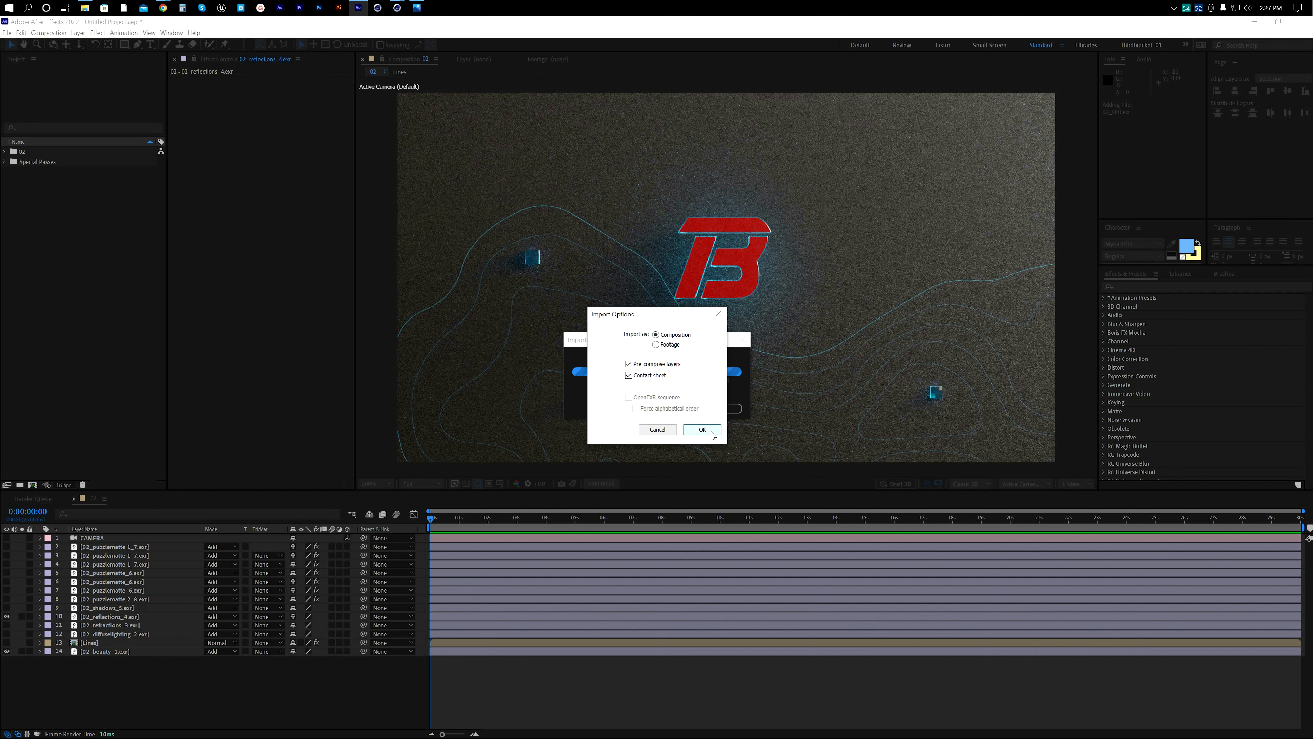
pyautogui.click(711, 432)
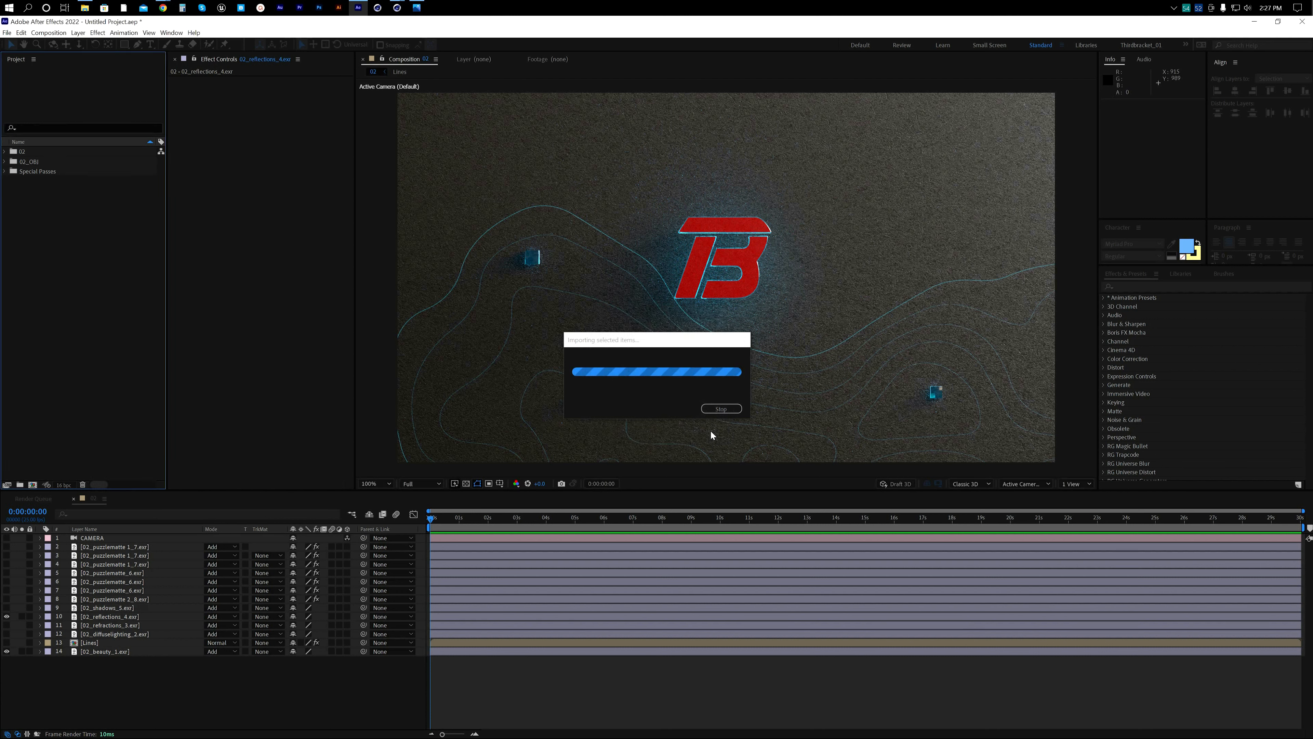
pyautogui.click(5, 151)
pyautogui.click(5, 153)
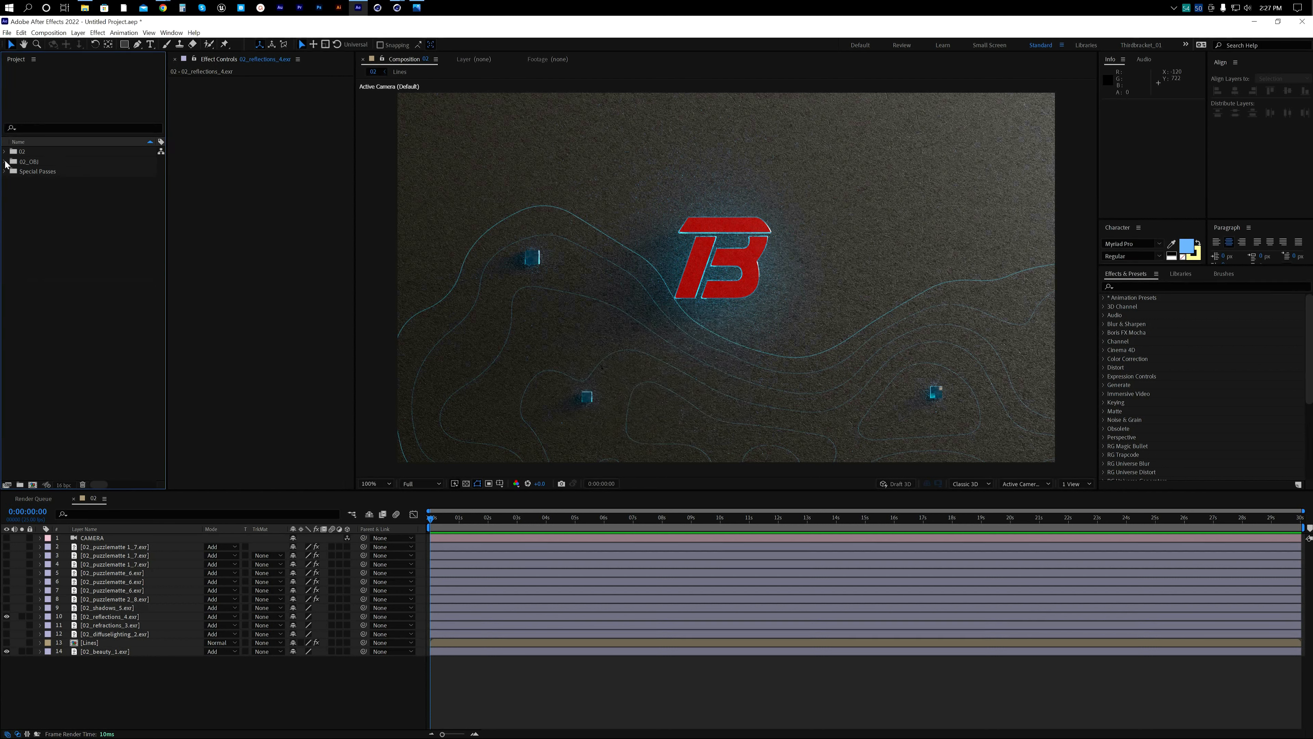
# Step: View the 02_OBJ contact sheet composition from the 02_OBJ folder, close it, and open the 02_OBJ assemble composition
pyautogui.click(5, 161)
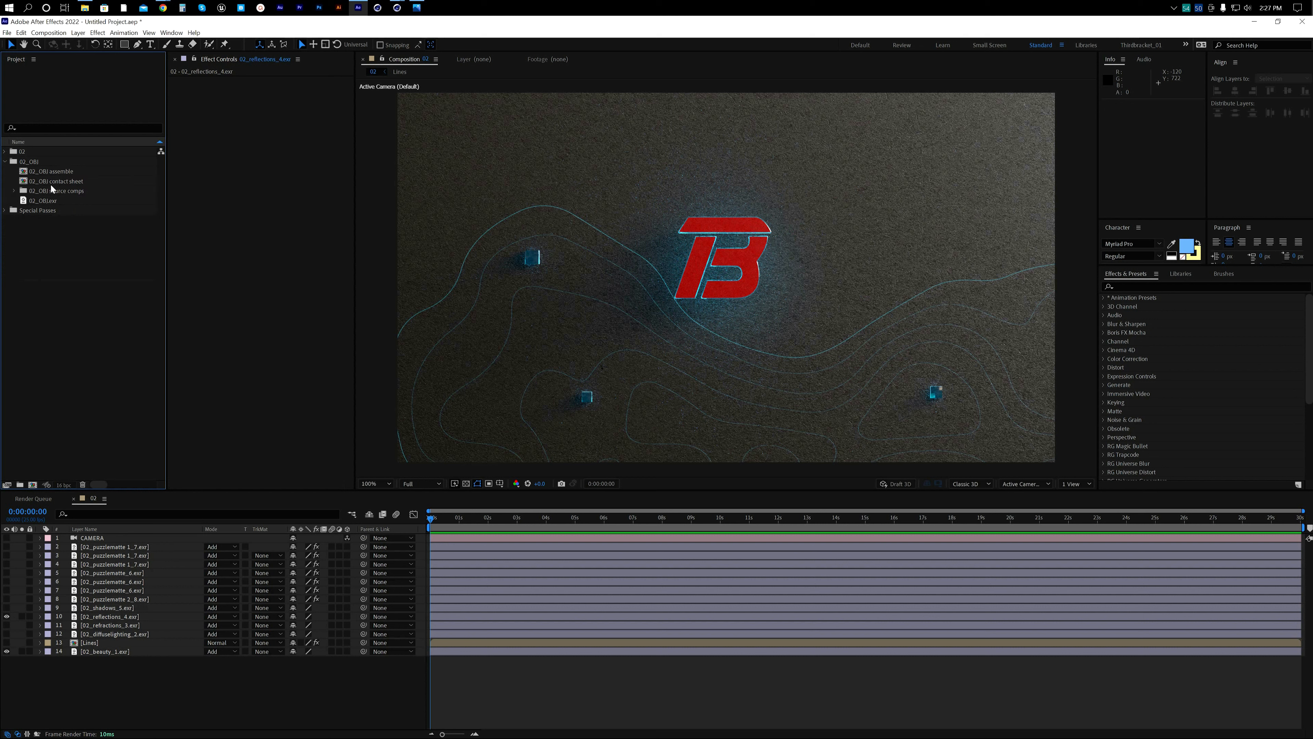
pyautogui.doubleClick(75, 182)
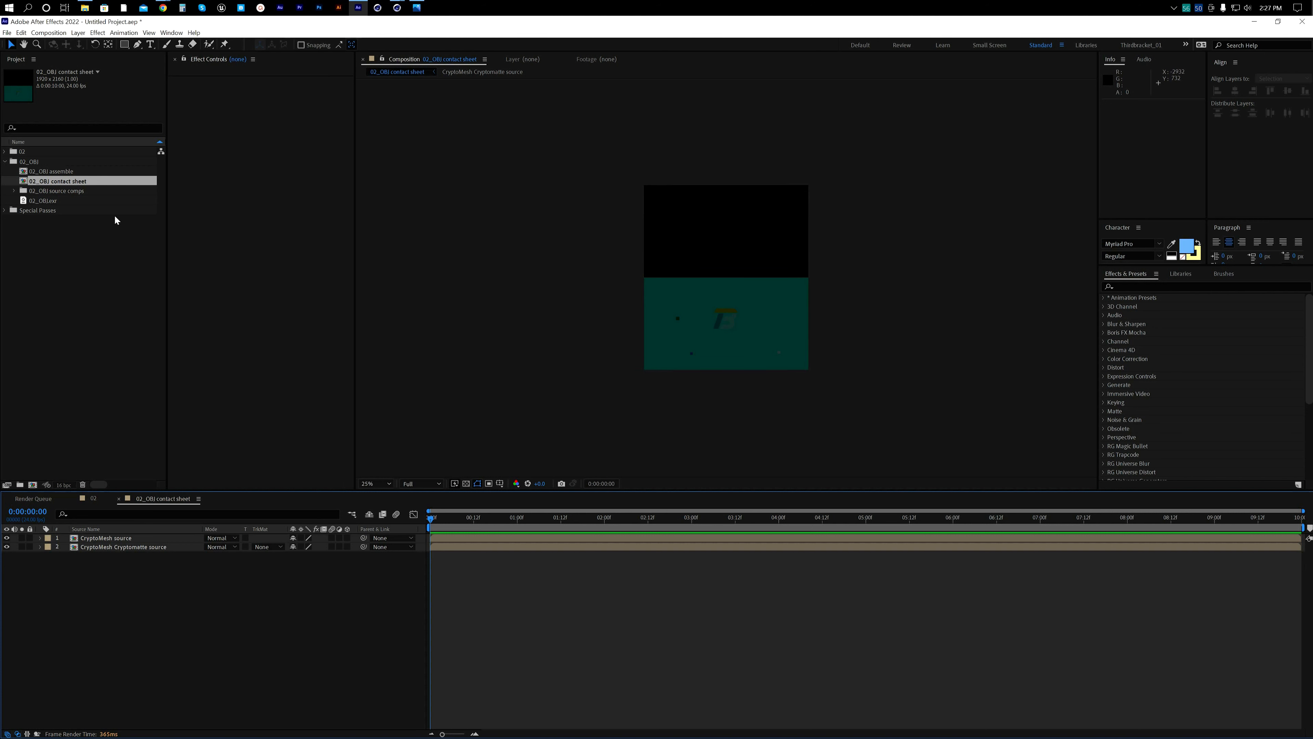
pyautogui.click(119, 498)
pyautogui.doubleClick(70, 172)
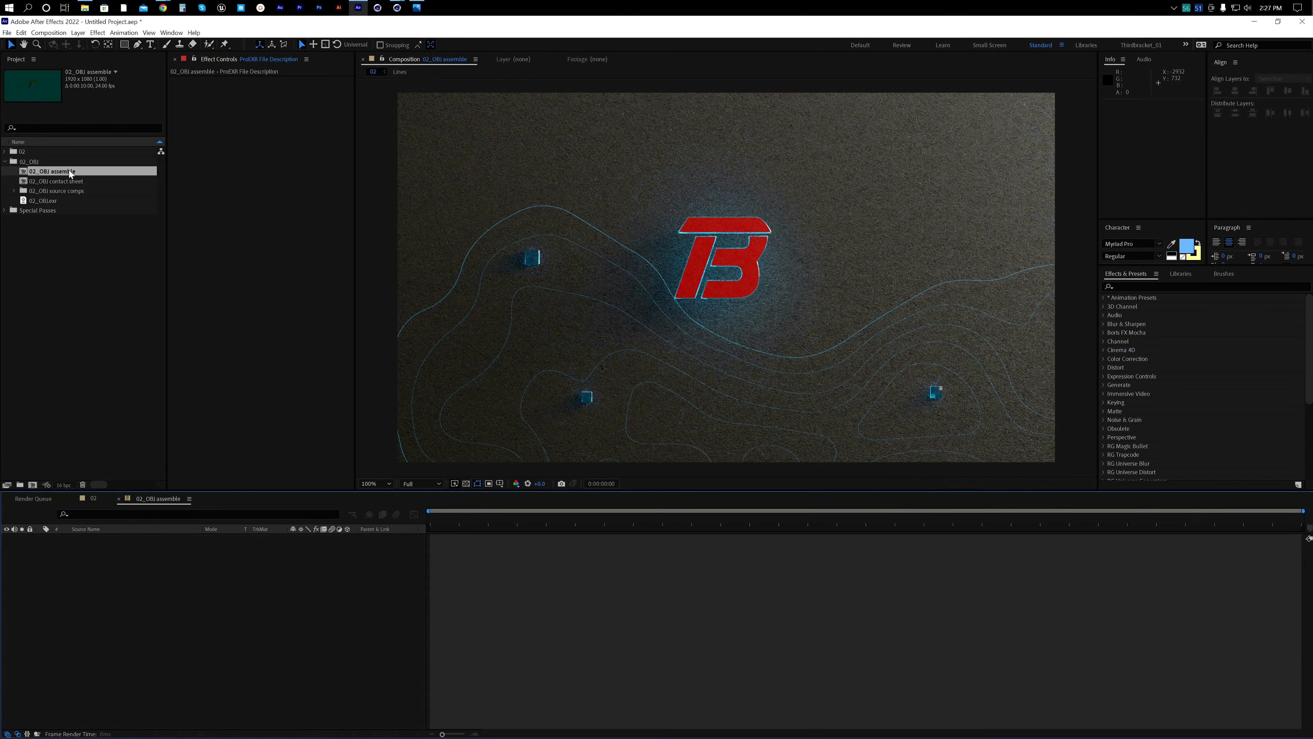
pyautogui.click(169, 619)
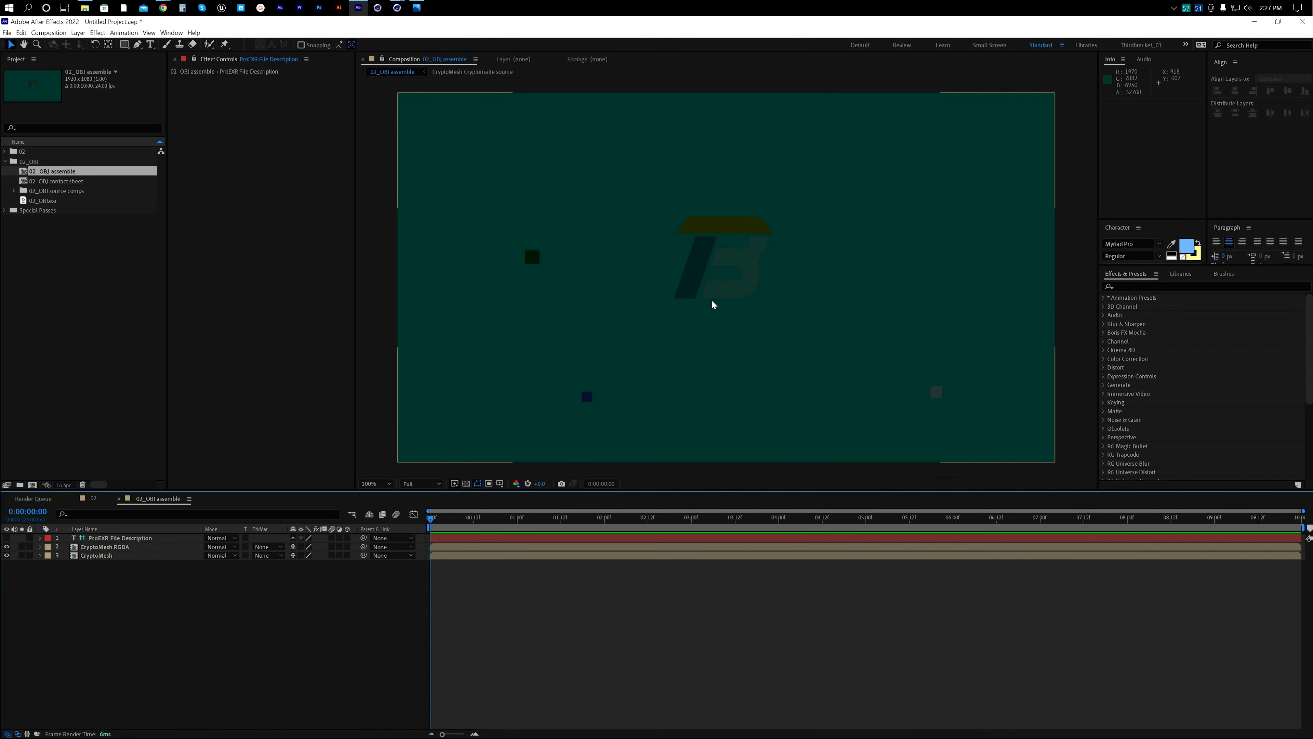
# Step: Hide the CryptoMesh.RGBA layer and open the CryptoMesh pre-comp to inspect the Cryptomatte effect on its 02_OBJ.exr layer
pyautogui.click(7, 548)
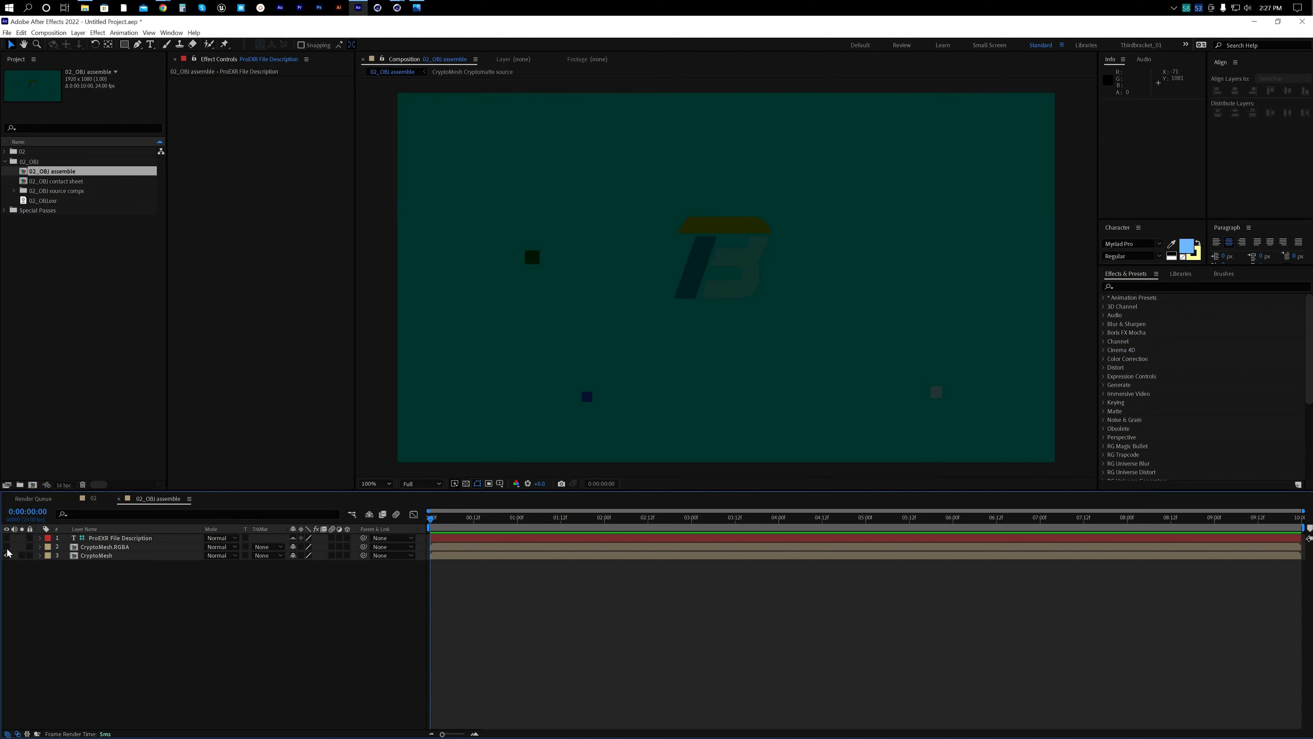
pyautogui.click(114, 560)
pyautogui.doubleClick(114, 557)
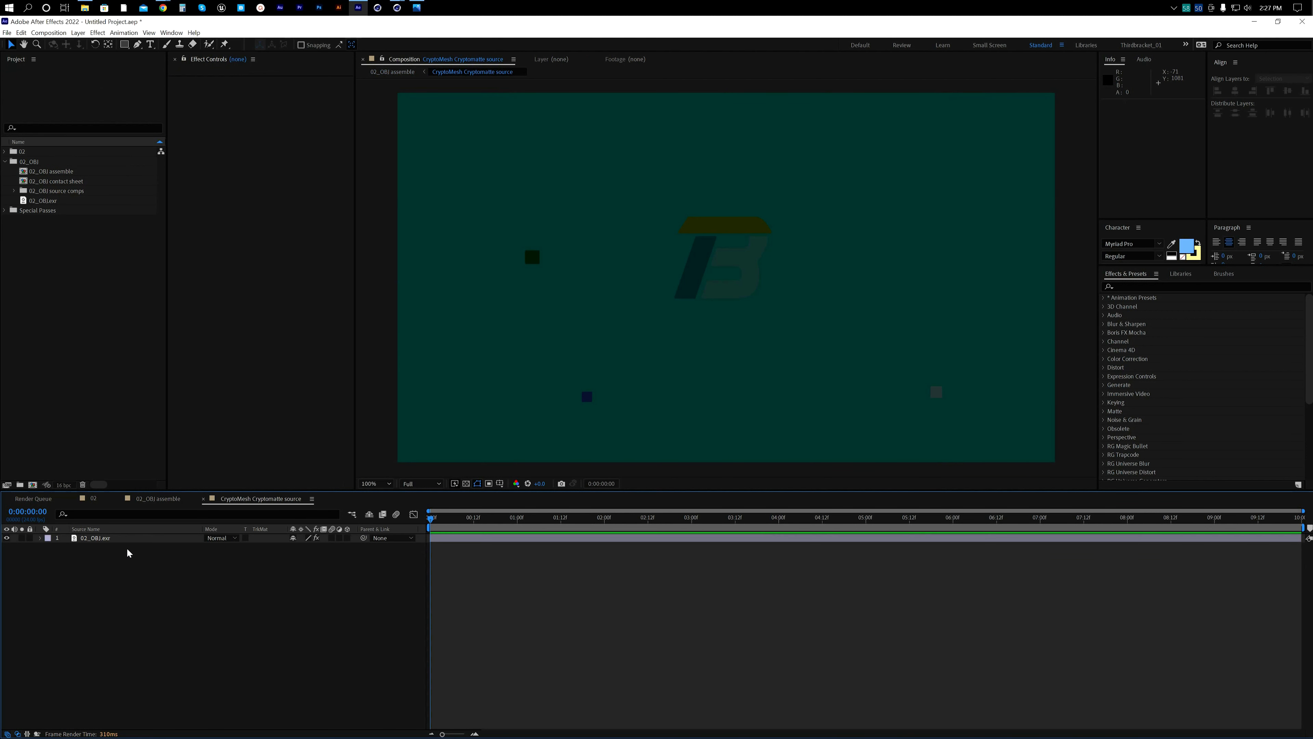
pyautogui.click(129, 538)
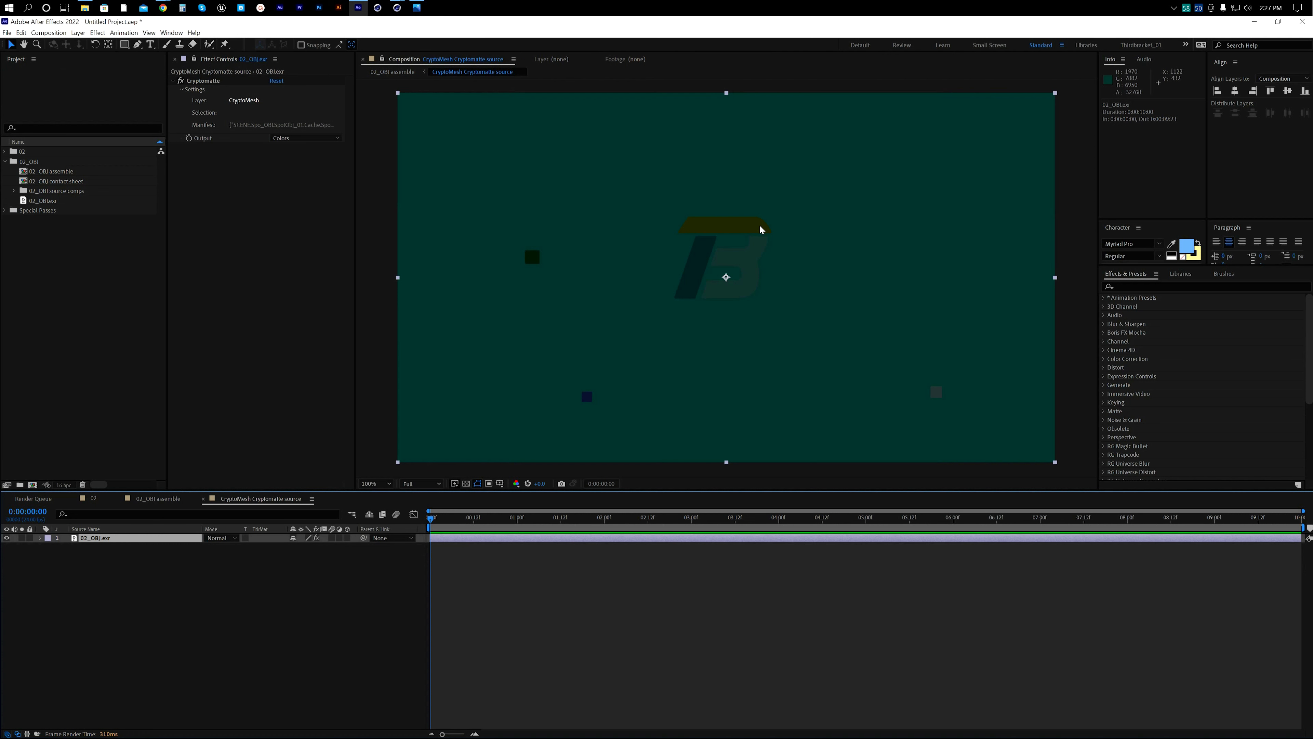
# Step: Create a new composition from the 02_OBJ.exr footage and select its layer
pyautogui.moveTo(52, 201); pyautogui.dragTo(36, 486)
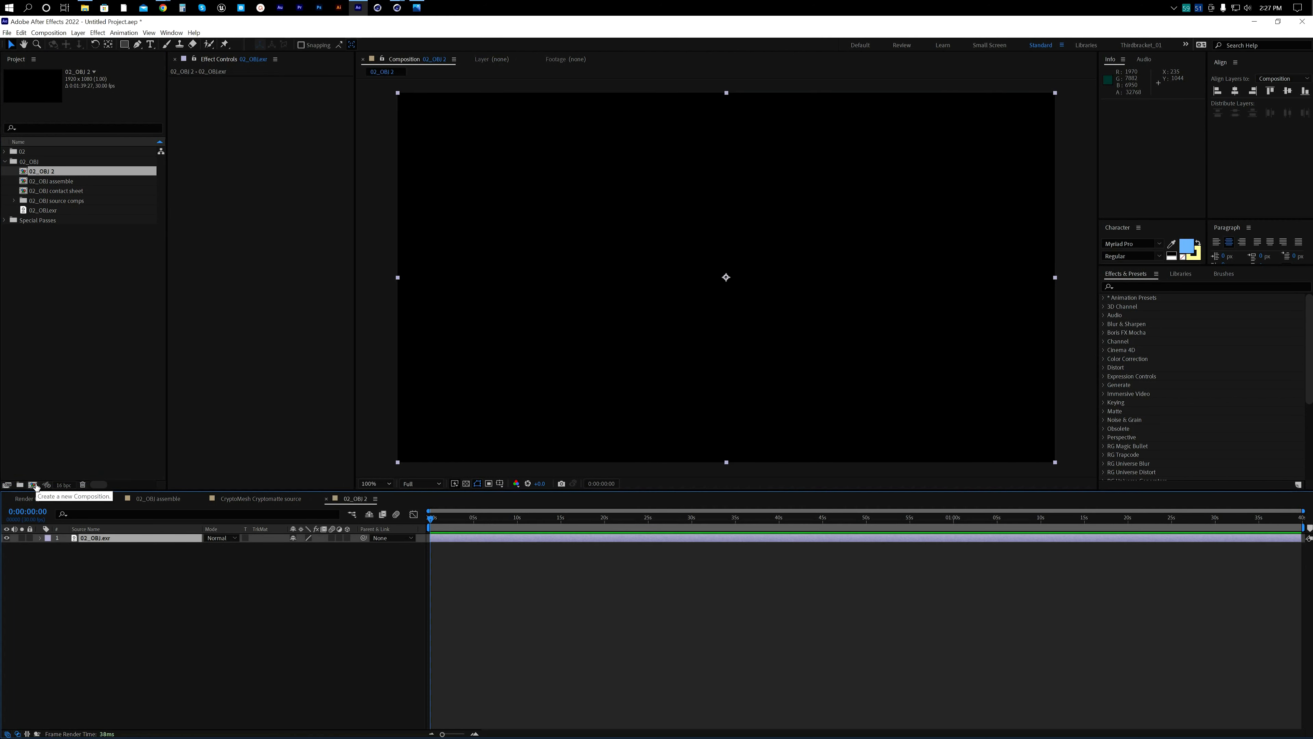
pyautogui.click(100, 559)
pyautogui.click(113, 539)
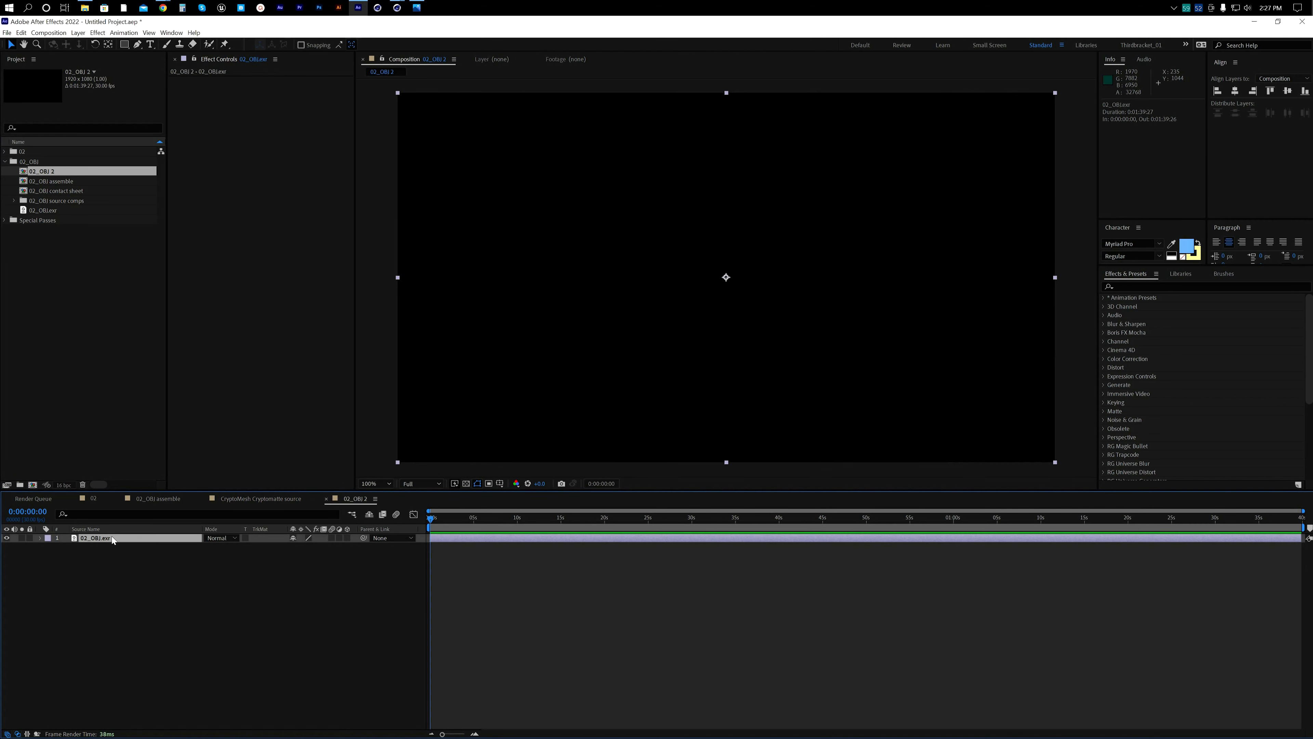
# Step: Apply the 3D Channel Cryptomatte effect to the 02_OBJ.exr layer and accept CryptoMesh as the effect's layer
pyautogui.rightClick(252, 145)
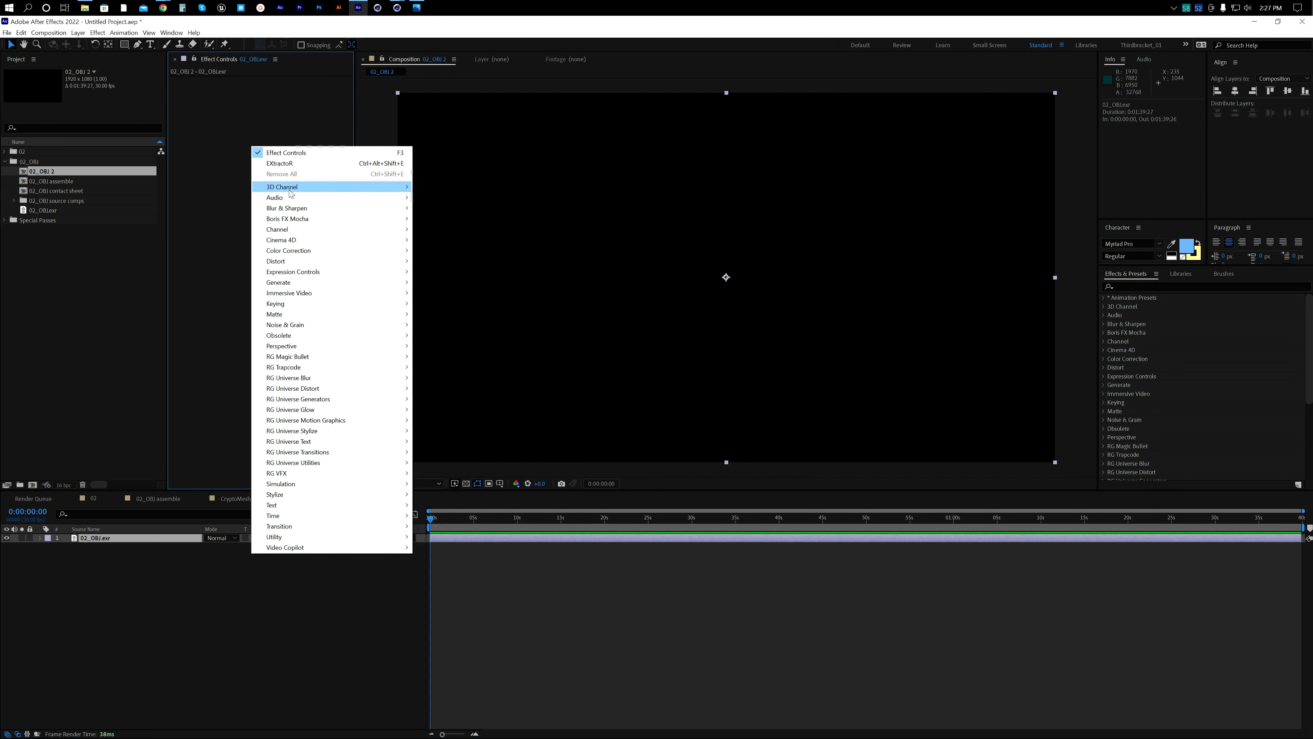
pyautogui.moveTo(289, 190)
pyautogui.click(464, 200)
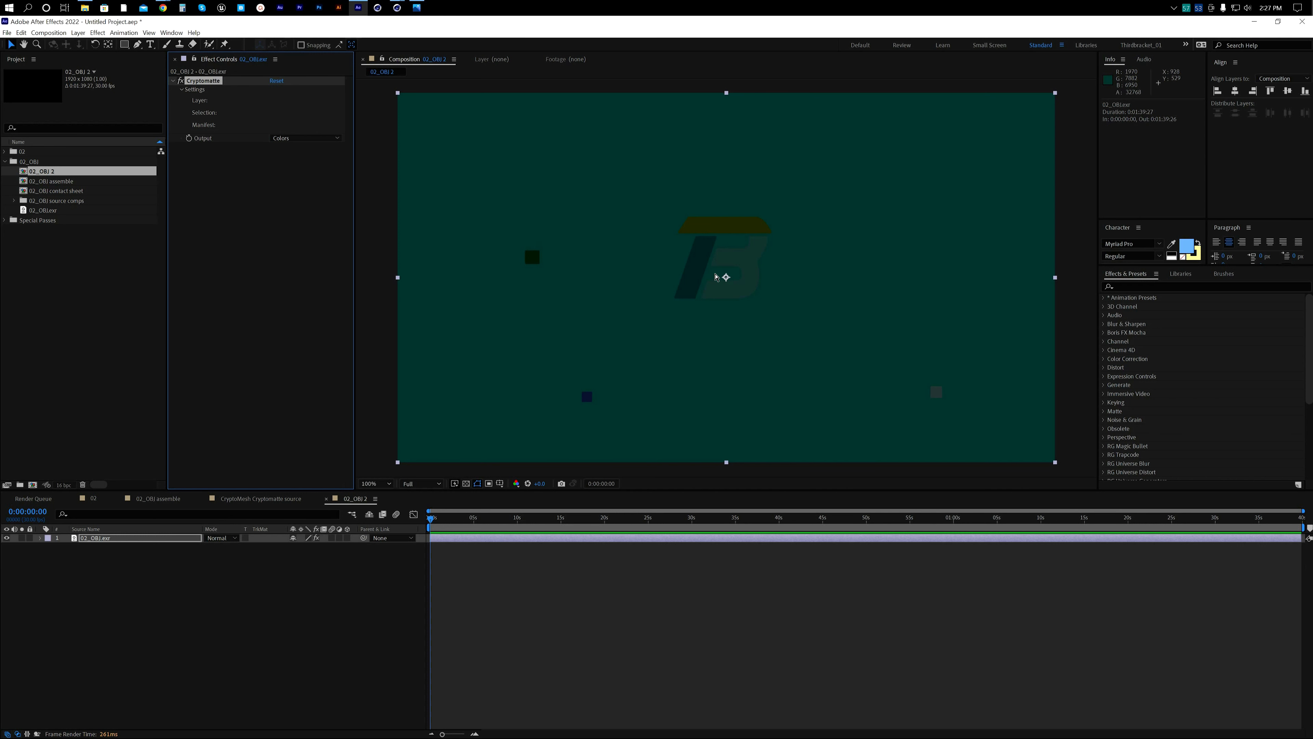
pyautogui.click(264, 107)
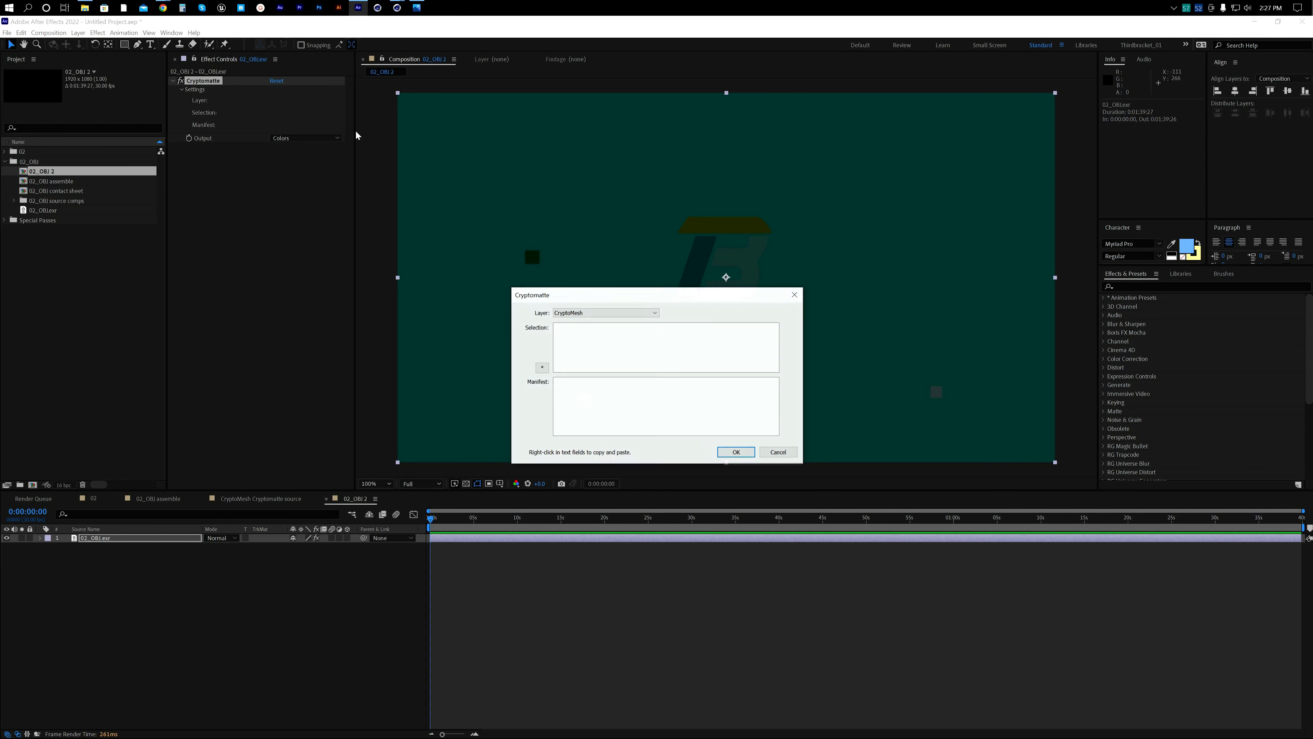
pyautogui.click(736, 452)
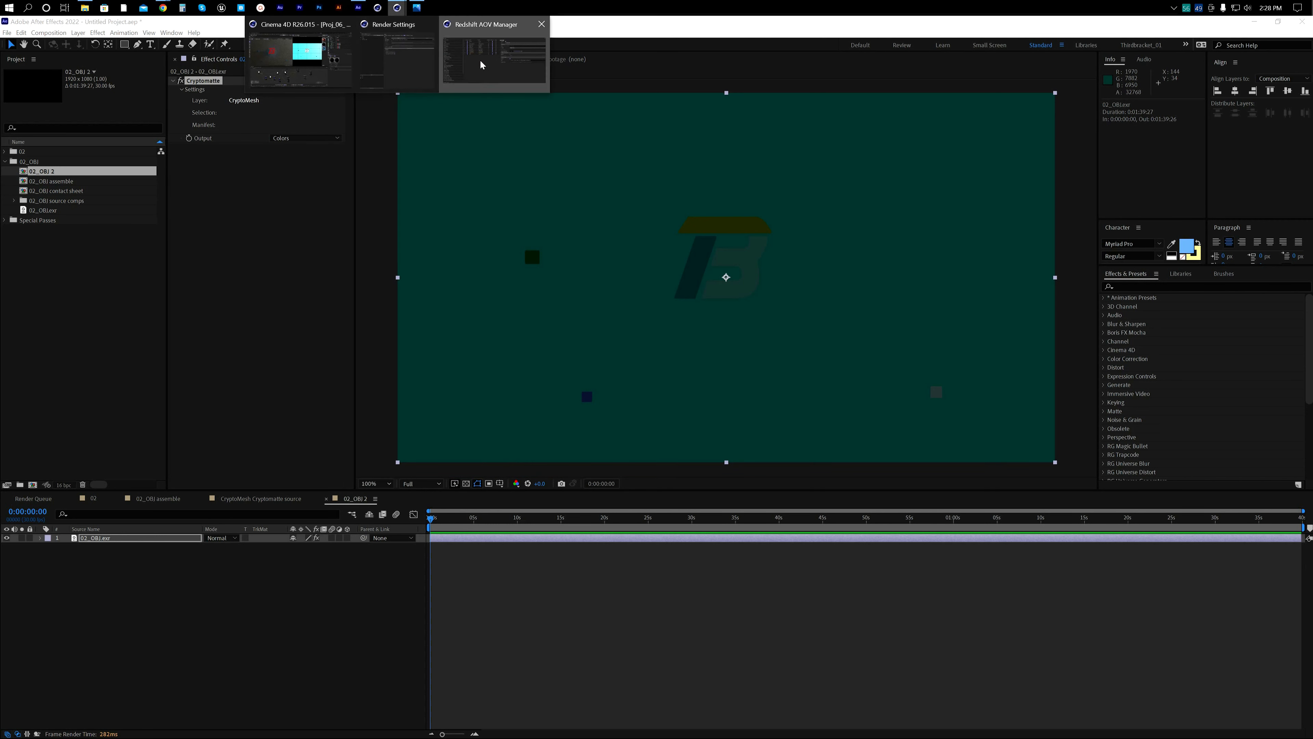
# Step: Switch to Cinema 4D and examine the Cryptomatte AOV in the Redshift AOV Manager
pyautogui.click(483, 59)
pyautogui.click(1302, 219)
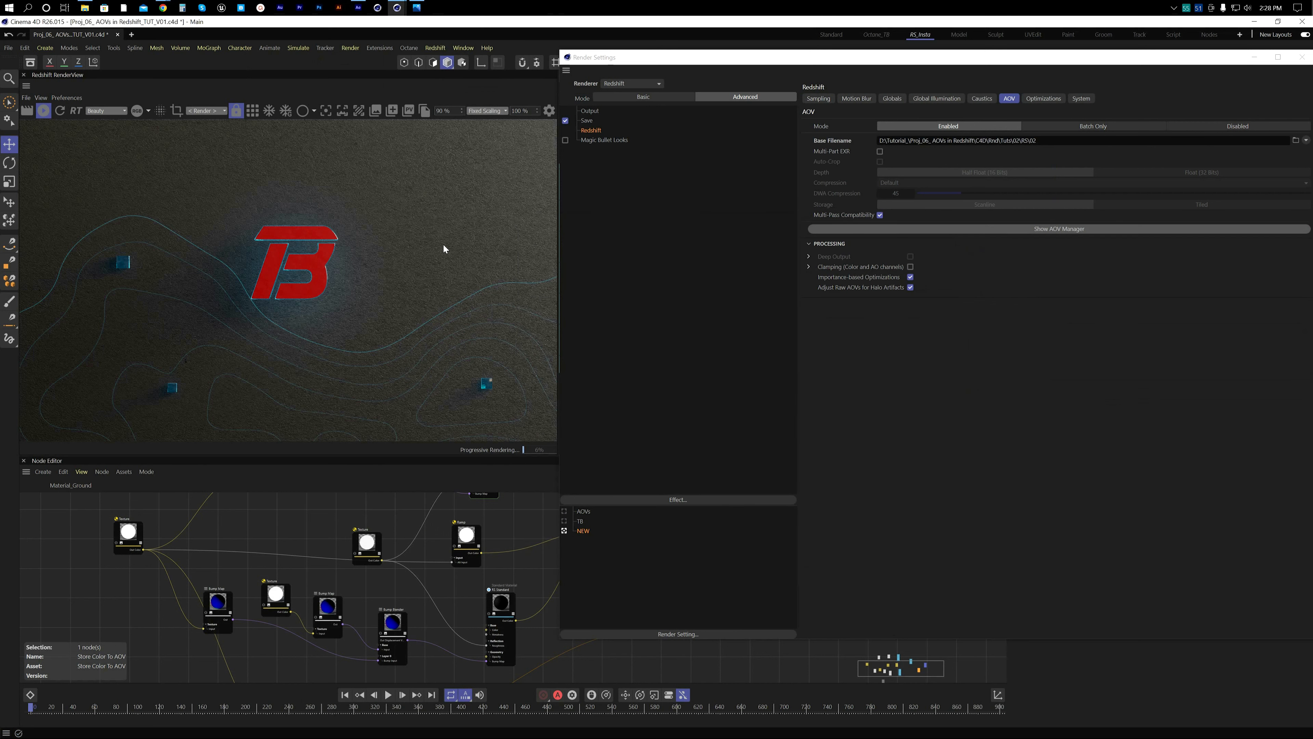
pyautogui.click(1025, 229)
pyautogui.click(739, 347)
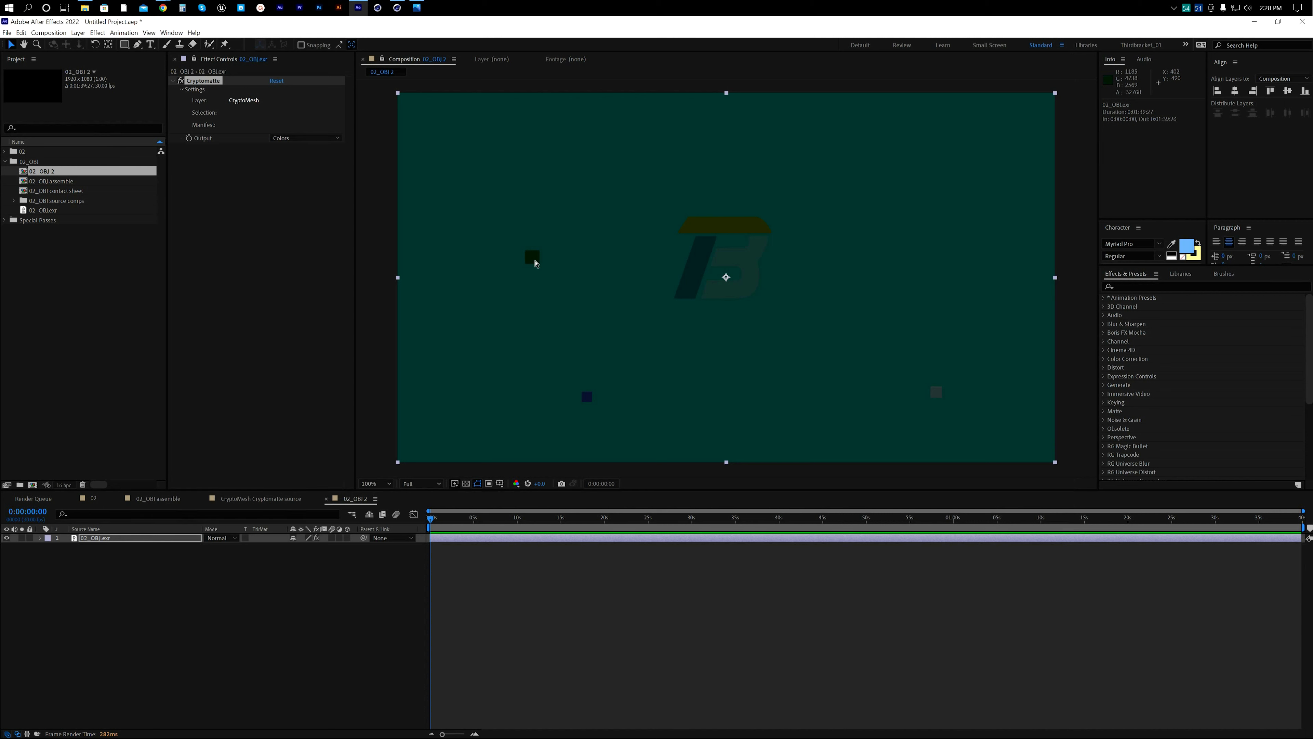
# Step: Back in After Effects, add the three small cubes and all three parts of the B logo to the Cryptomatte selection
pyautogui.click(535, 263)
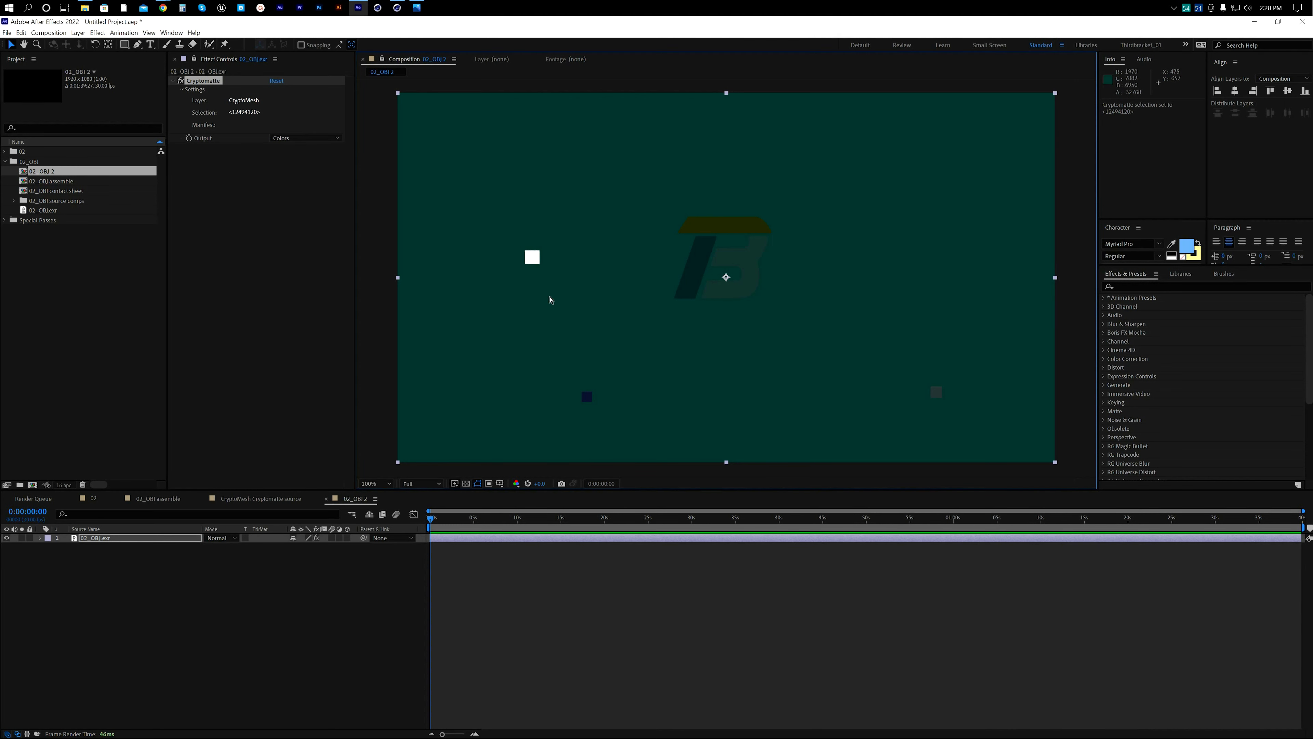
pyautogui.keyDown('shift'); pyautogui.click(588, 399); pyautogui.keyUp('shift')
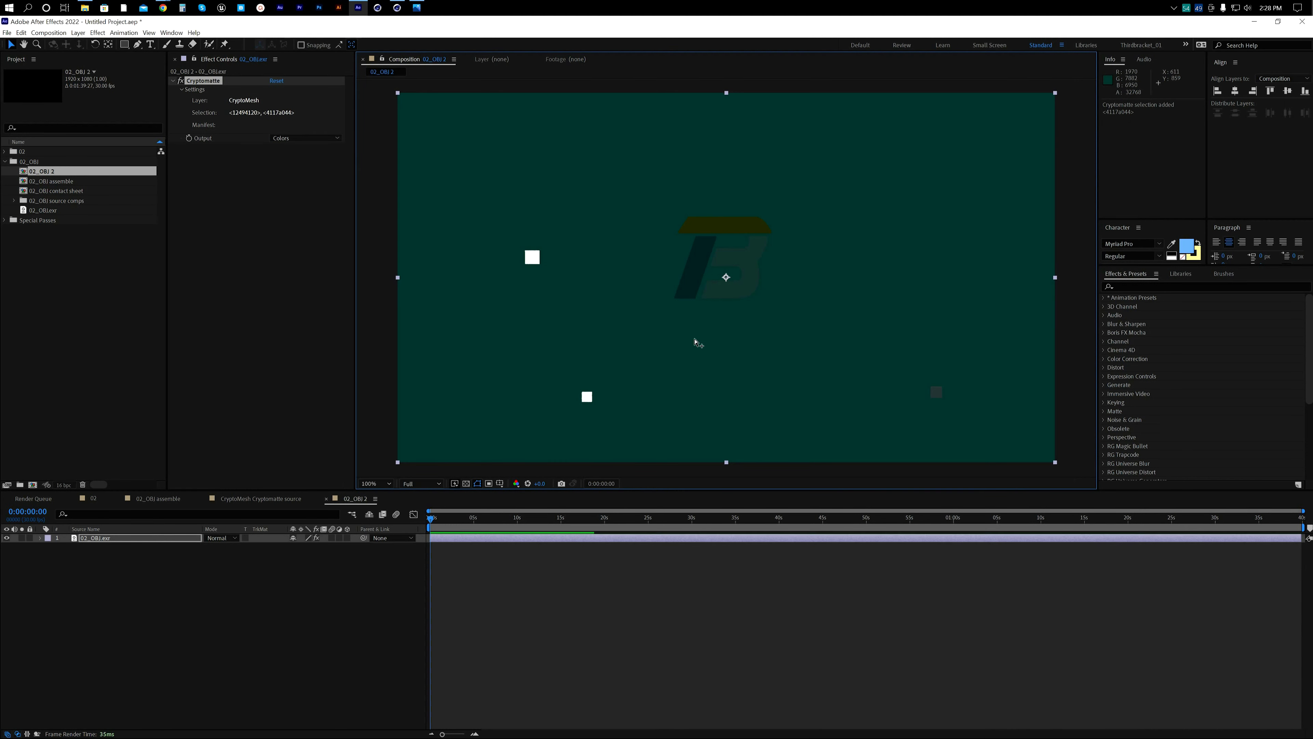
pyautogui.keyDown('shift'); pyautogui.click(702, 274); pyautogui.keyUp('shift')
pyautogui.keyDown('shift'); pyautogui.click(940, 393); pyautogui.keyUp('shift')
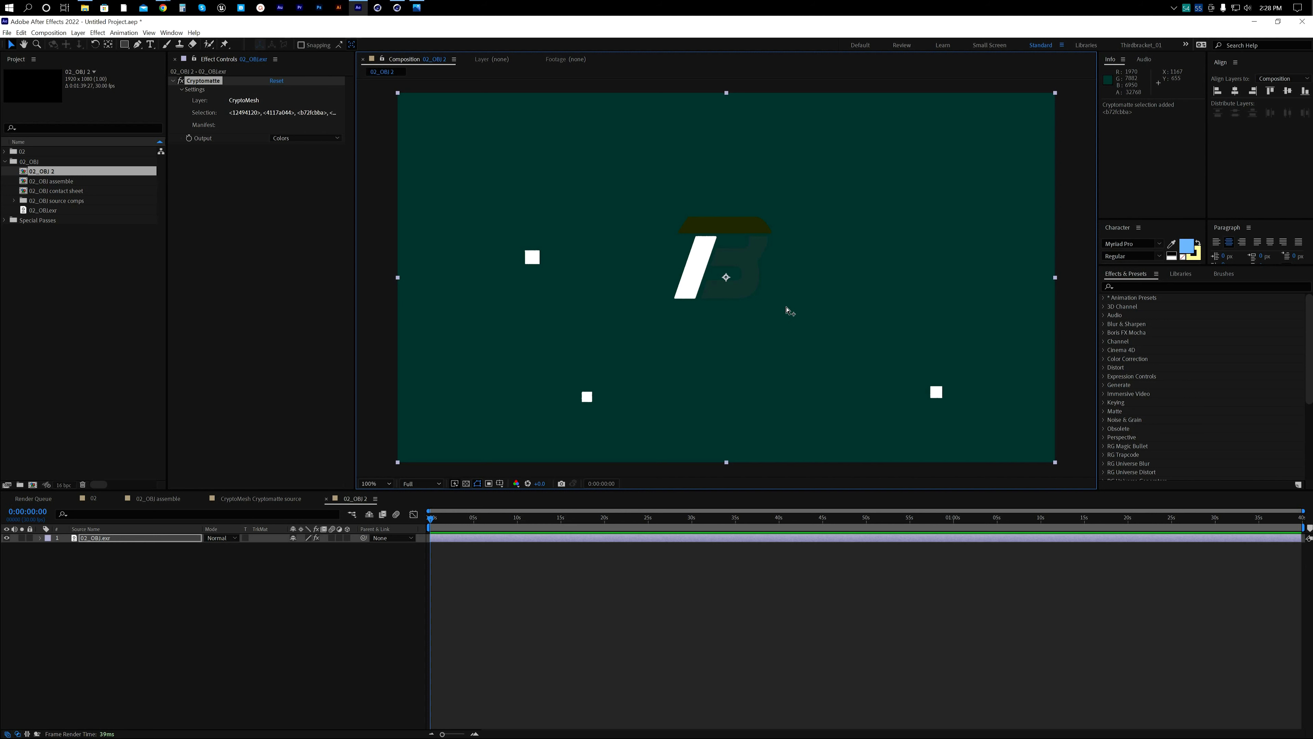
pyautogui.keyDown('shift'); pyautogui.click(749, 292); pyautogui.keyUp('shift')
pyautogui.keyDown('shift'); pyautogui.click(748, 228); pyautogui.keyUp('shift')
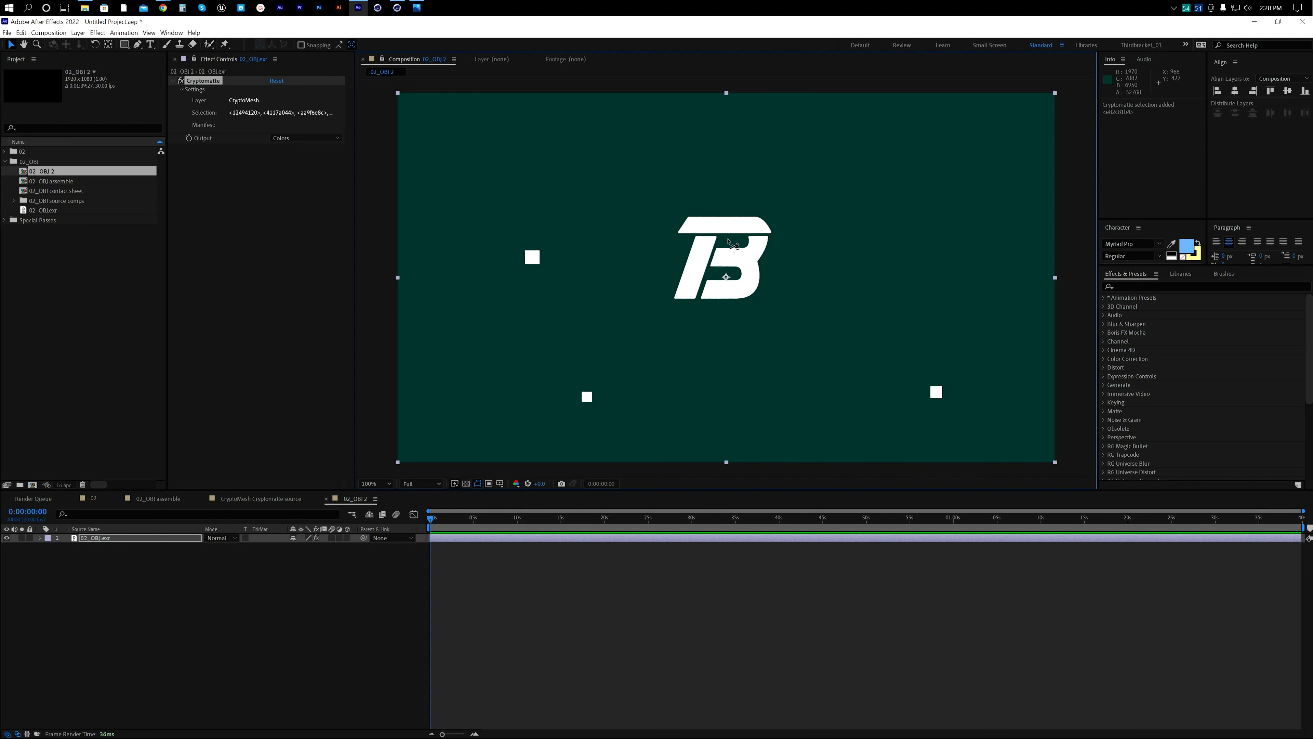
# Step: Remove the three logo parts from the Cryptomatte selection and add them all back
pyautogui.keyDown('ctrl'); pyautogui.click(730, 227); pyautogui.keyUp('ctrl')
pyautogui.keyDown('ctrl'); pyautogui.click(702, 262); pyautogui.keyUp('ctrl')
pyautogui.keyDown('ctrl'); pyautogui.click(737, 267); pyautogui.keyUp('ctrl')
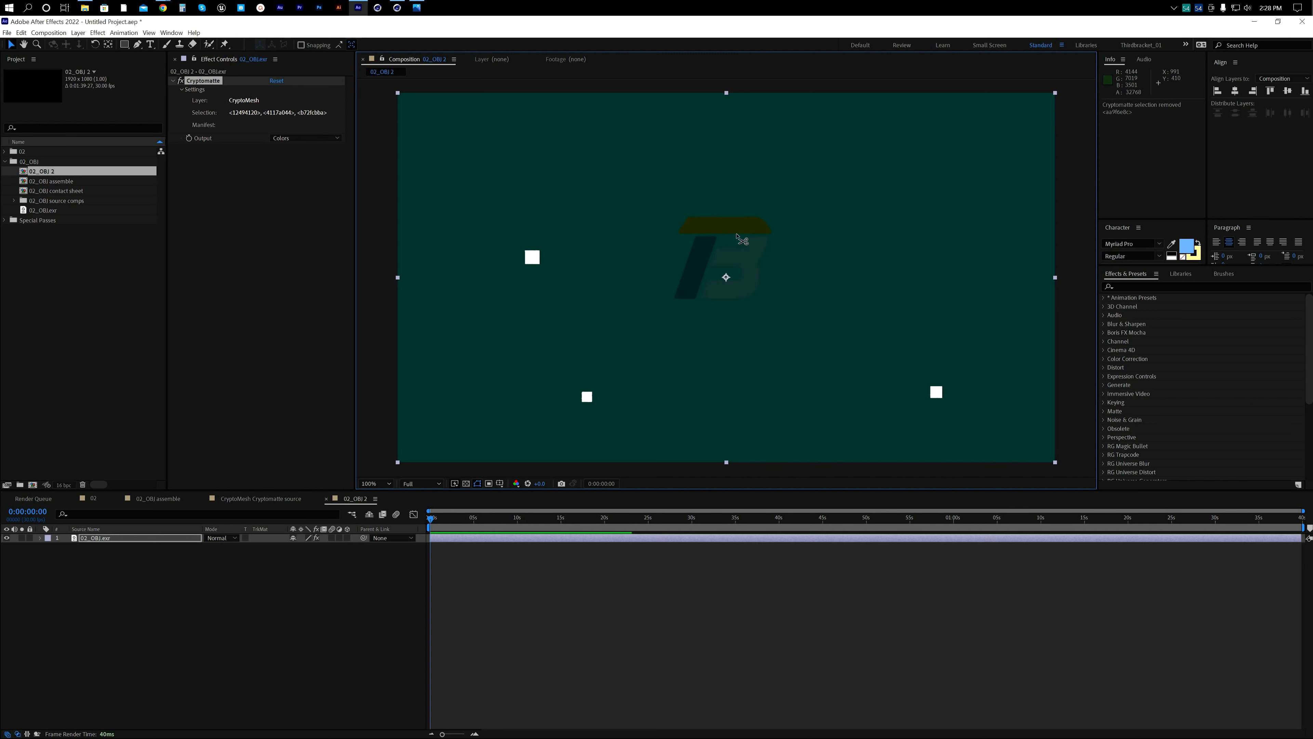
pyautogui.keyDown('shift'); pyautogui.click(703, 263); pyautogui.keyUp('shift')
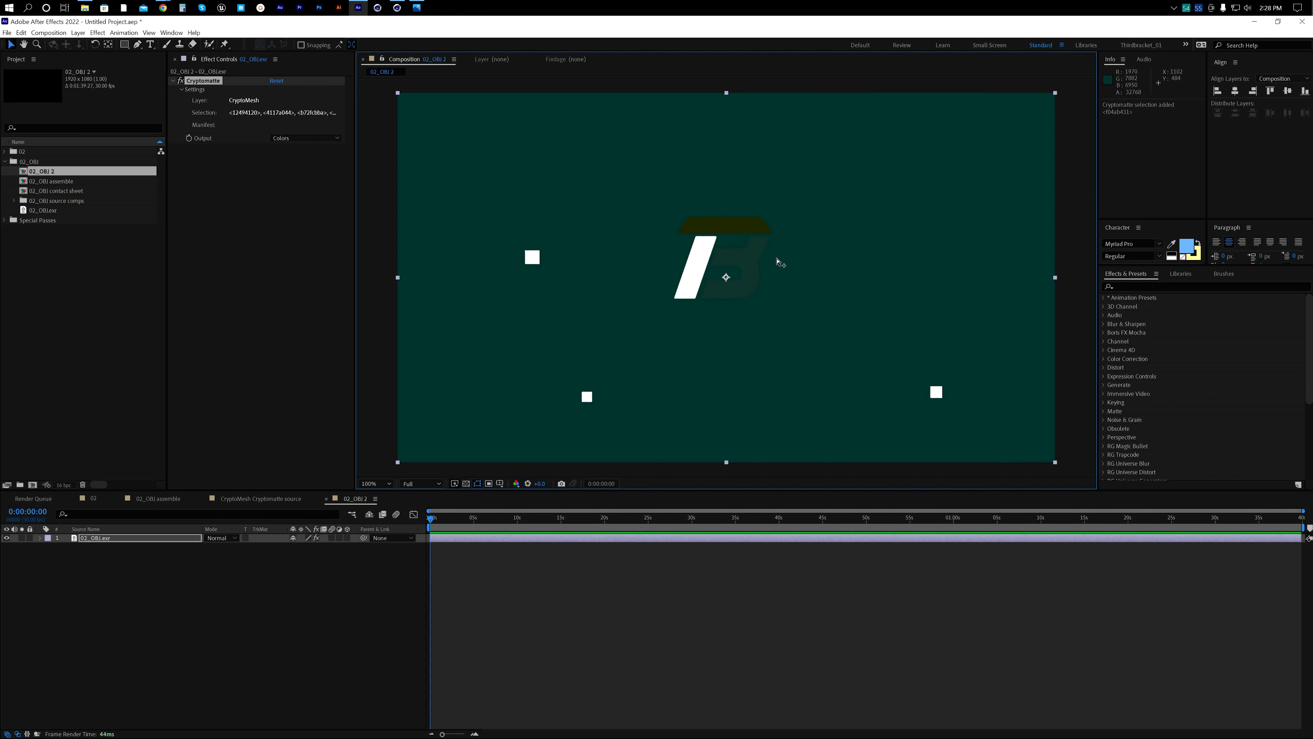
pyautogui.keyDown('shift'); pyautogui.click(759, 258); pyautogui.keyUp('shift')
pyautogui.keyDown('shift'); pyautogui.click(750, 224); pyautogui.keyUp('shift')
pyautogui.click(107, 570)
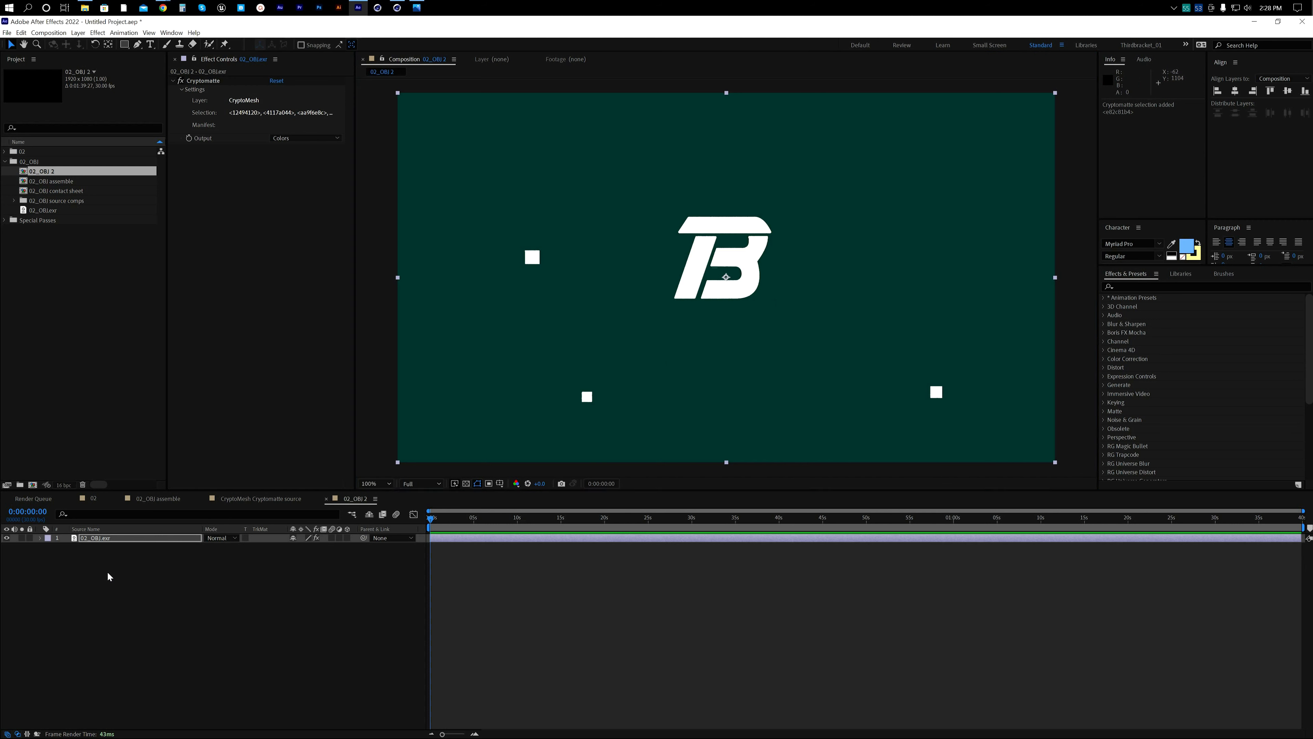
# Step: Activate the Cryptomatte effect on the 02_OBJ.exr layer and remove the three small cubes from its selection
pyautogui.click(115, 538)
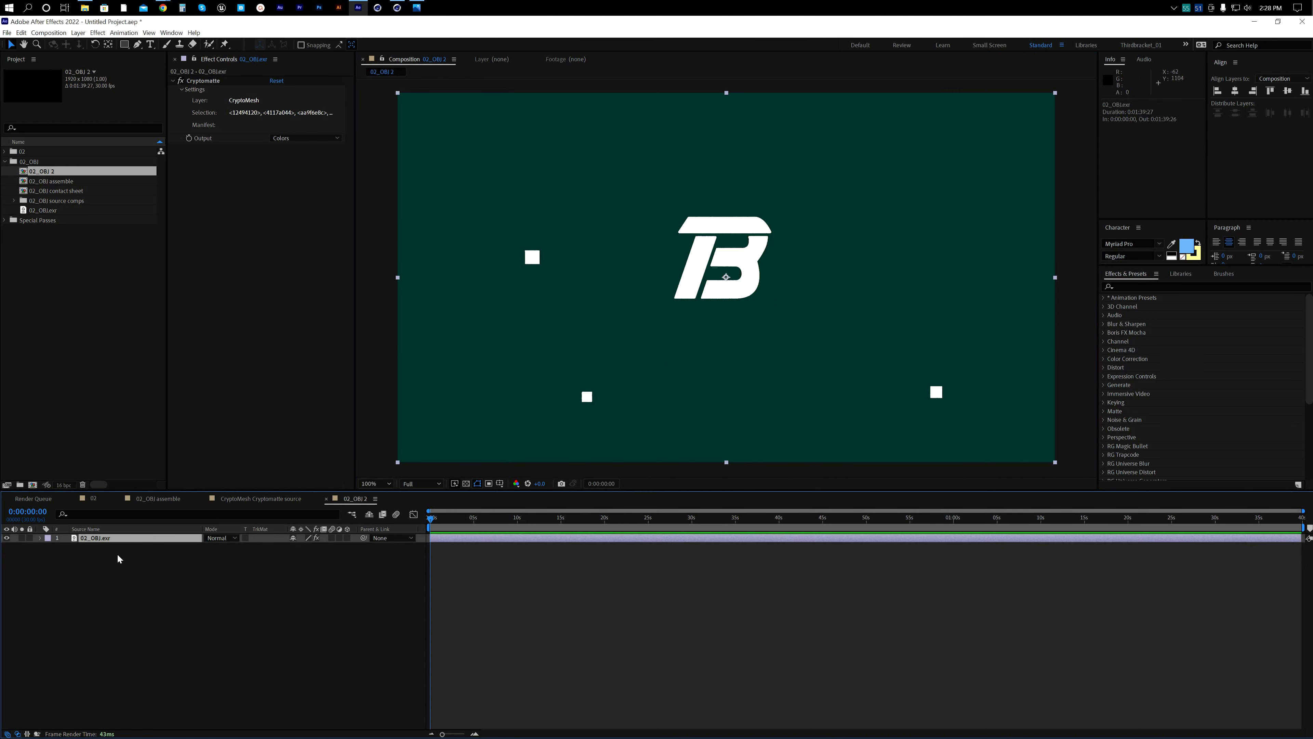
pyautogui.click(118, 559)
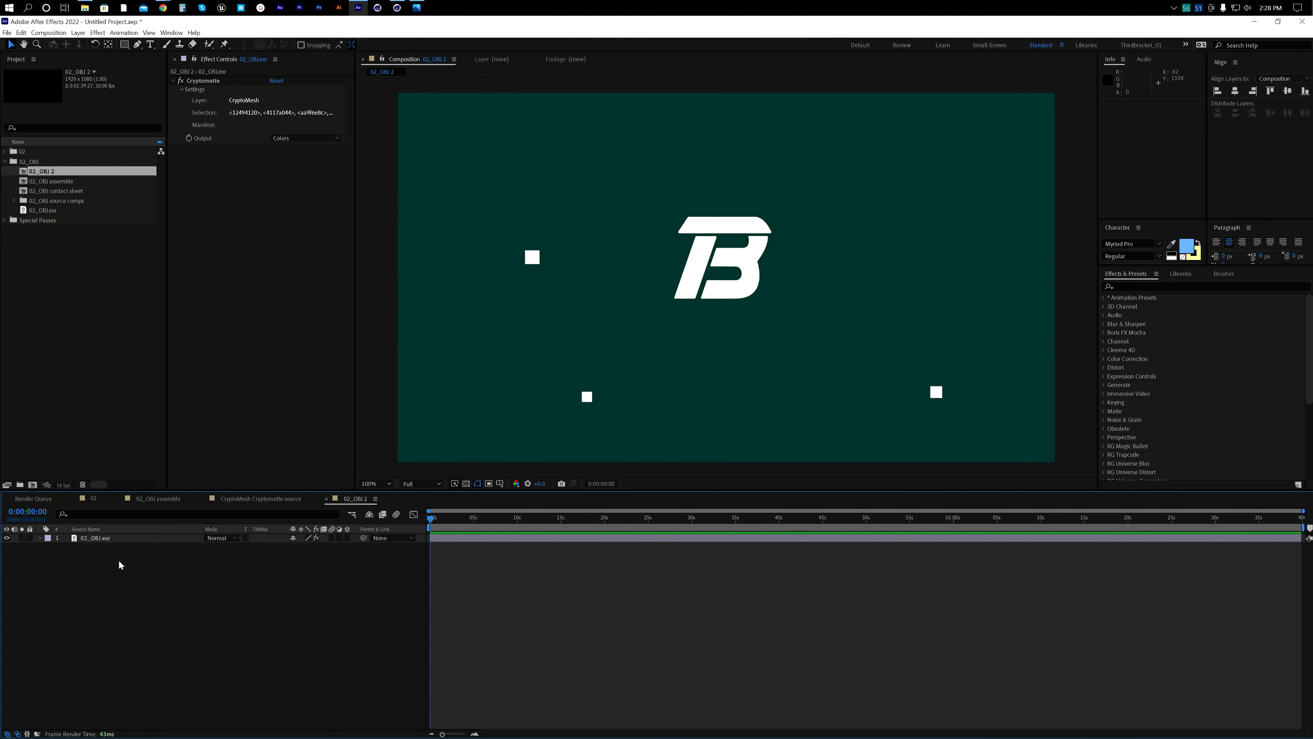
pyautogui.click(123, 537)
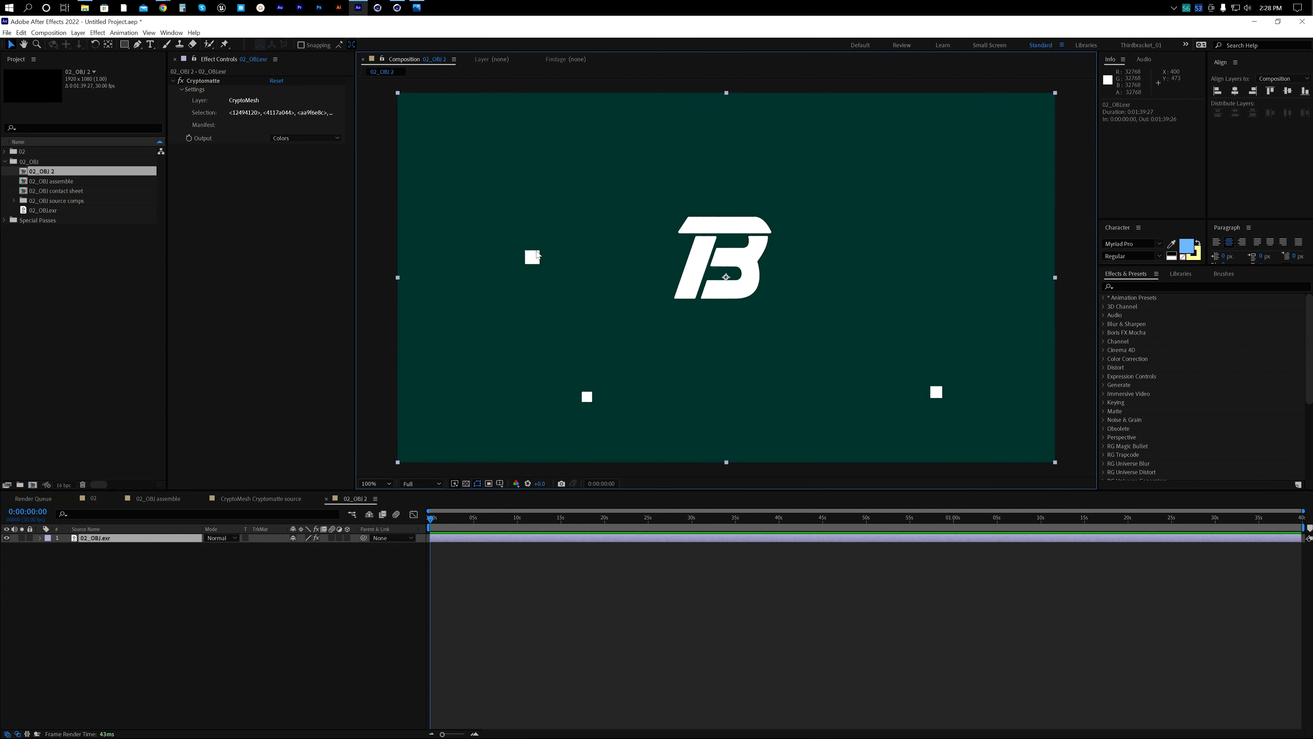
pyautogui.click(273, 113)
pyautogui.press('Escape')
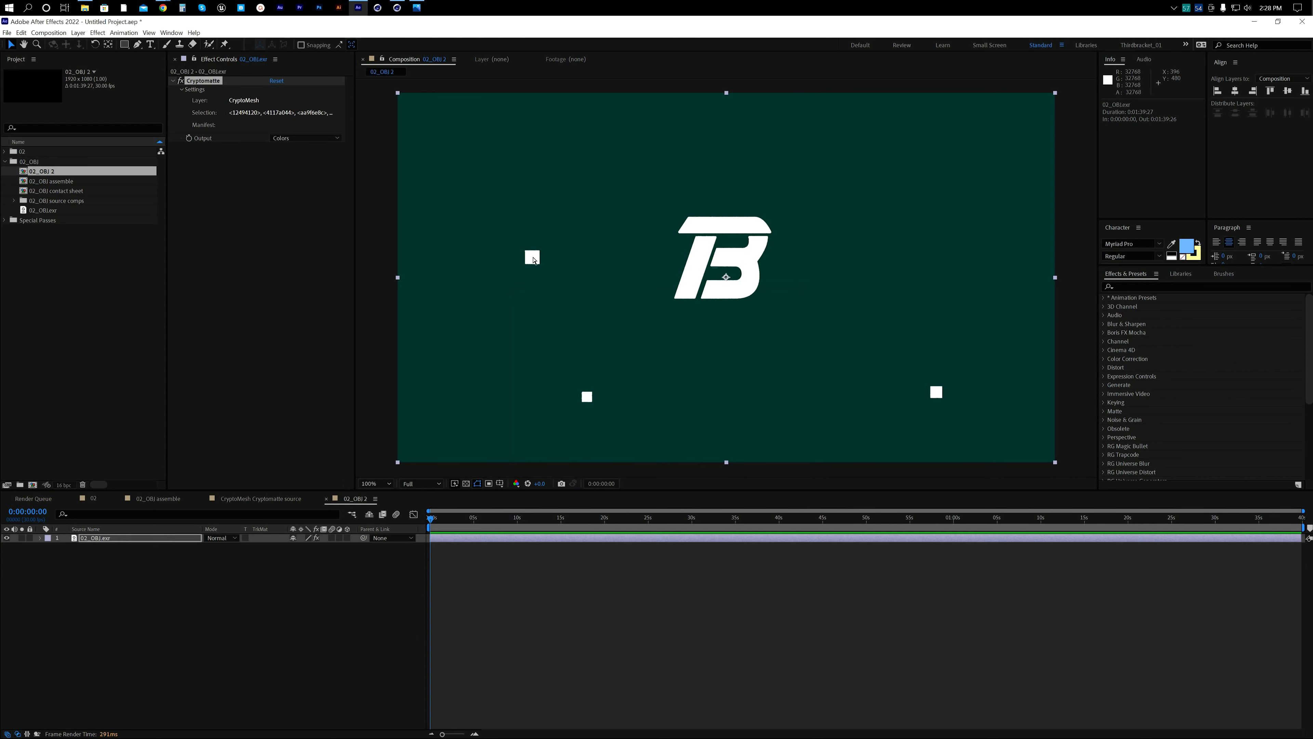
pyautogui.keyDown('ctrl'); pyautogui.click(533, 258); pyautogui.keyUp('ctrl')
pyautogui.keyDown('ctrl'); pyautogui.click(588, 399); pyautogui.keyUp('ctrl')
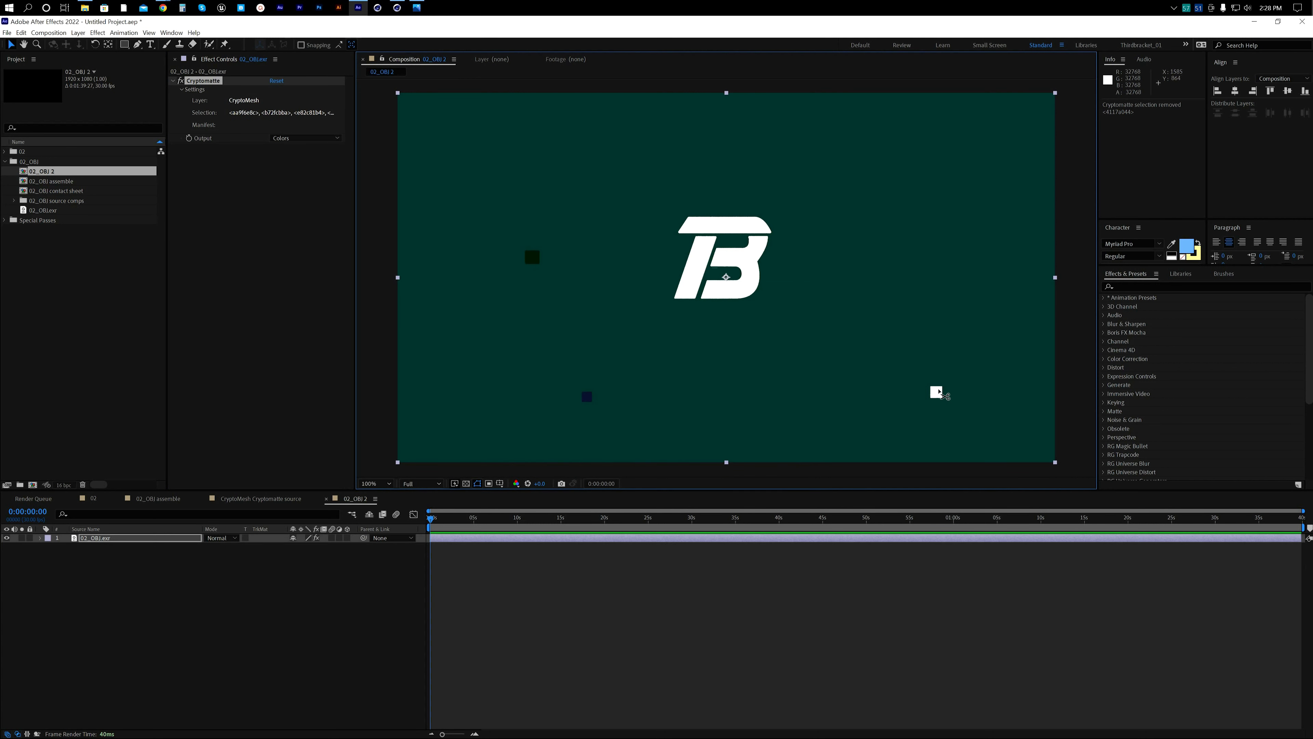
pyautogui.keyDown('ctrl'); pyautogui.click(938, 393); pyautogui.keyUp('ctrl')
pyautogui.click(89, 575)
pyautogui.click(109, 538)
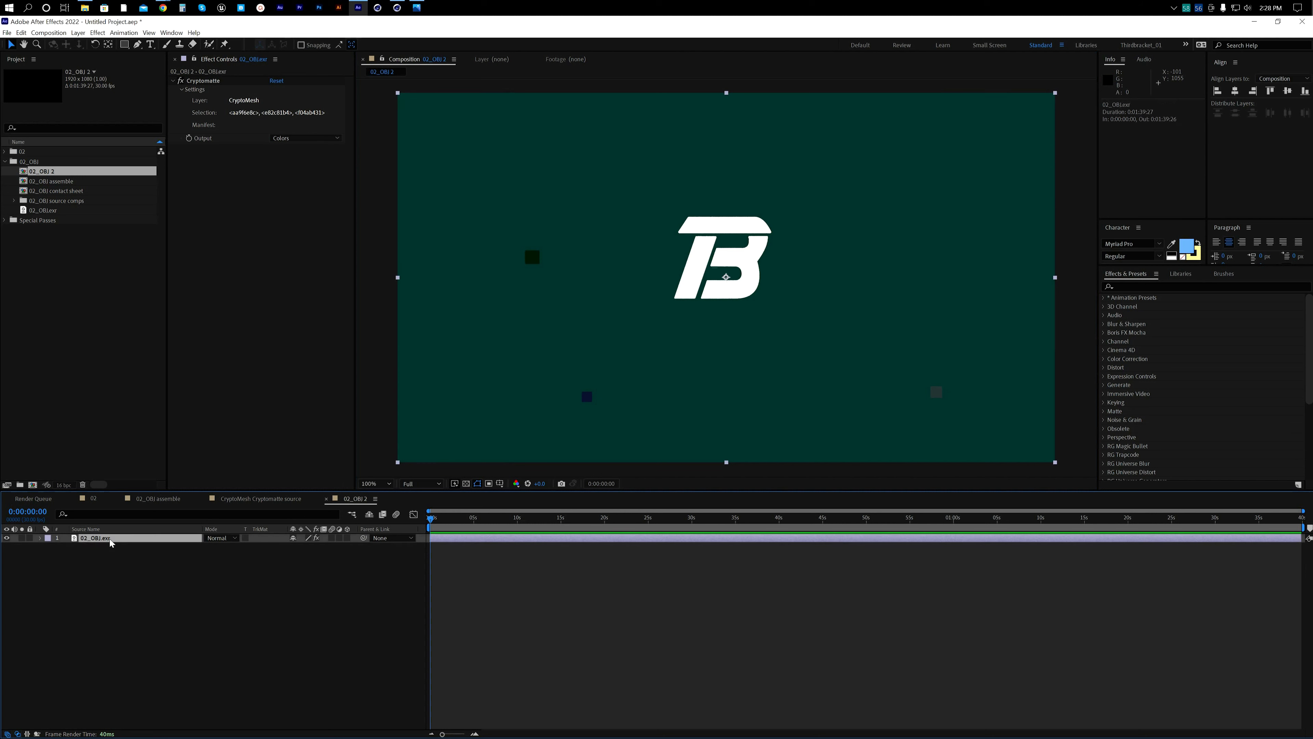
pyautogui.click(107, 608)
pyautogui.click(135, 538)
pyautogui.click(133, 561)
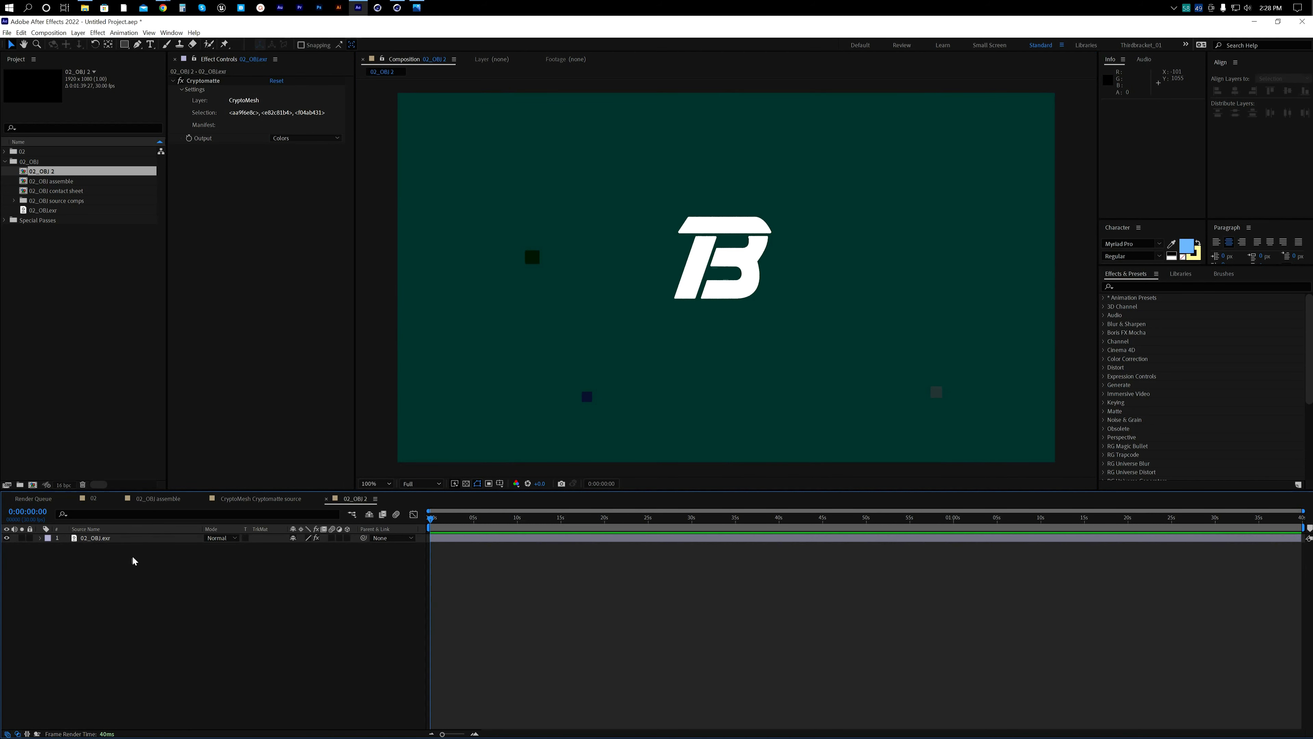
pyautogui.click(130, 539)
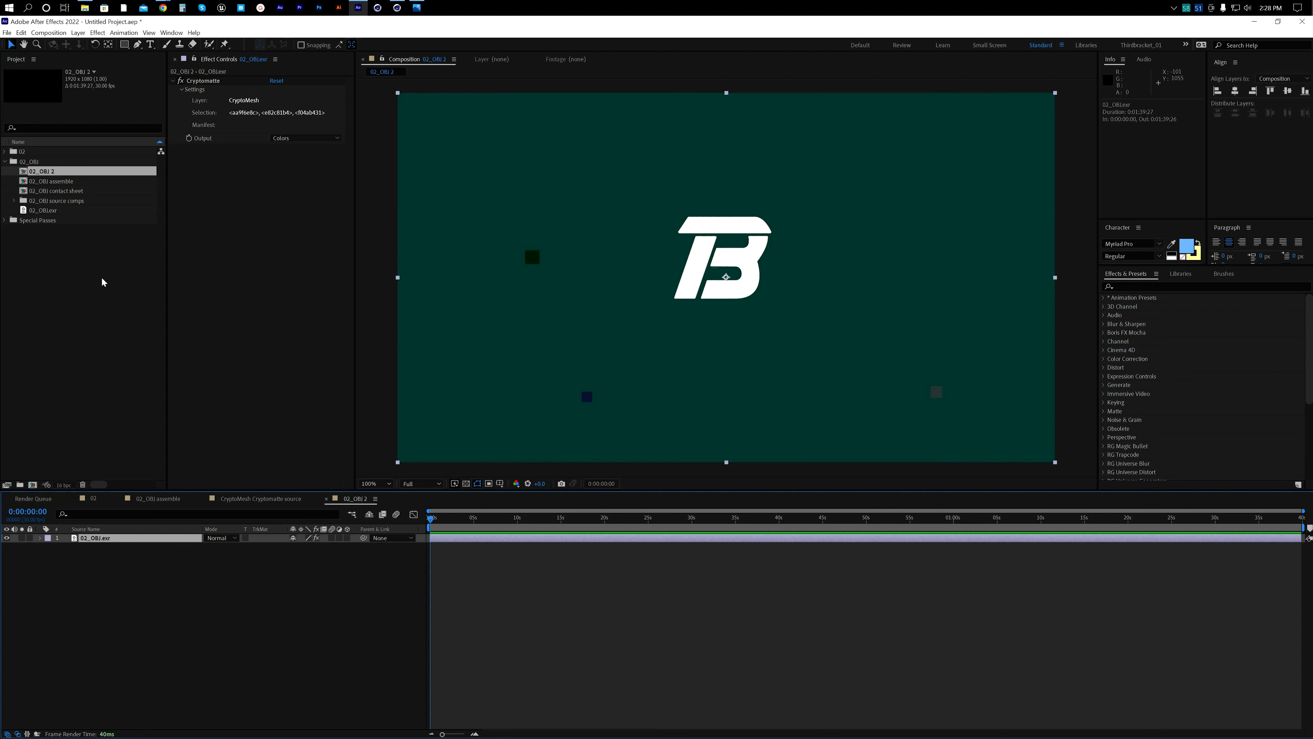
# Step: Look through the CryptoMesh Cryptomatte source, 02_OBJ assemble and 02 compositions, and return to 02_OBJ 2
pyautogui.click(266, 501)
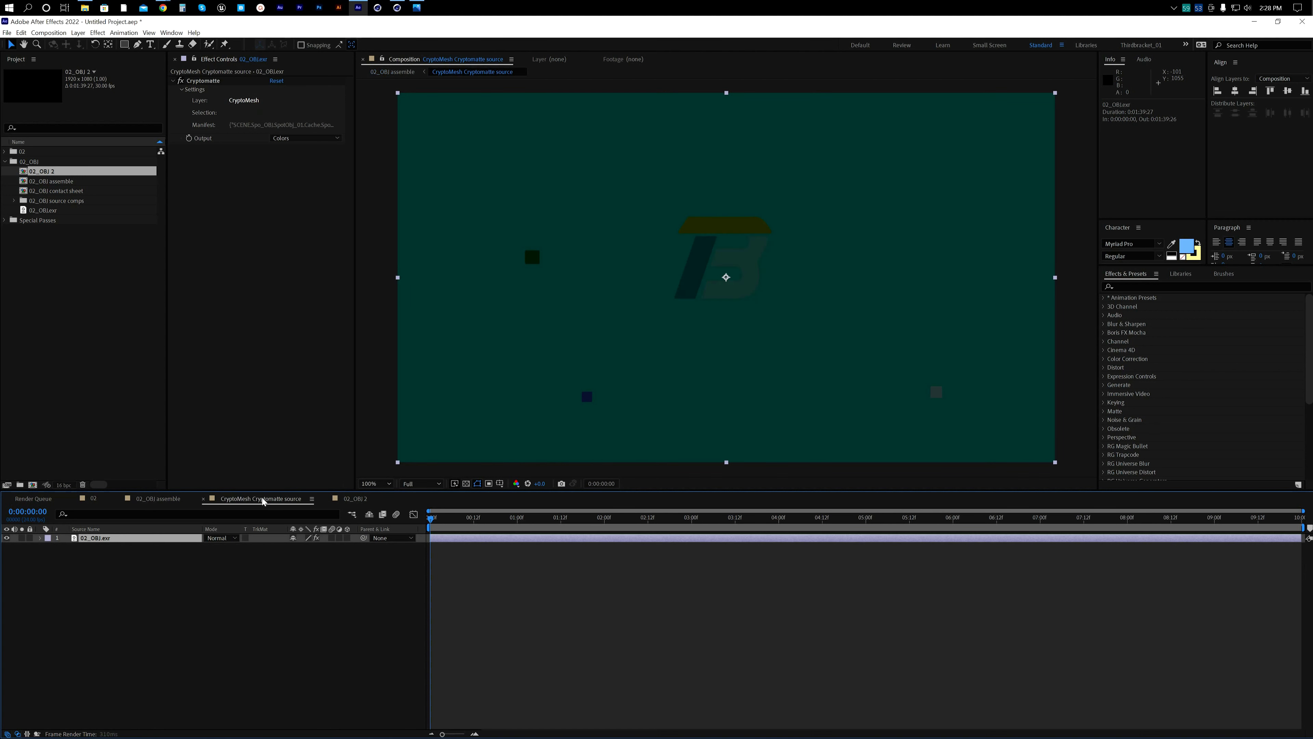
pyautogui.click(174, 502)
pyautogui.click(94, 498)
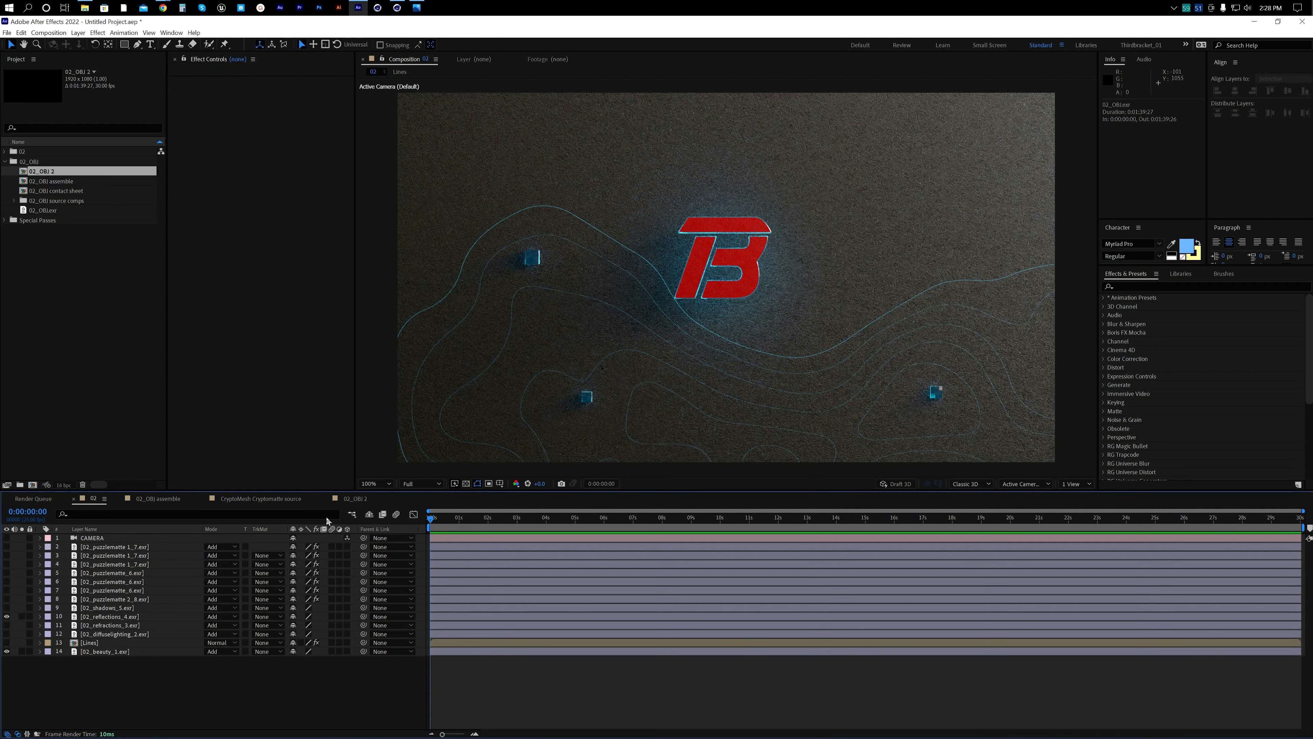
pyautogui.click(356, 498)
# Step: Set the Cryptomatte effect's output on the 02_OBJ.exr layer to Matte Only
pyautogui.click(127, 538)
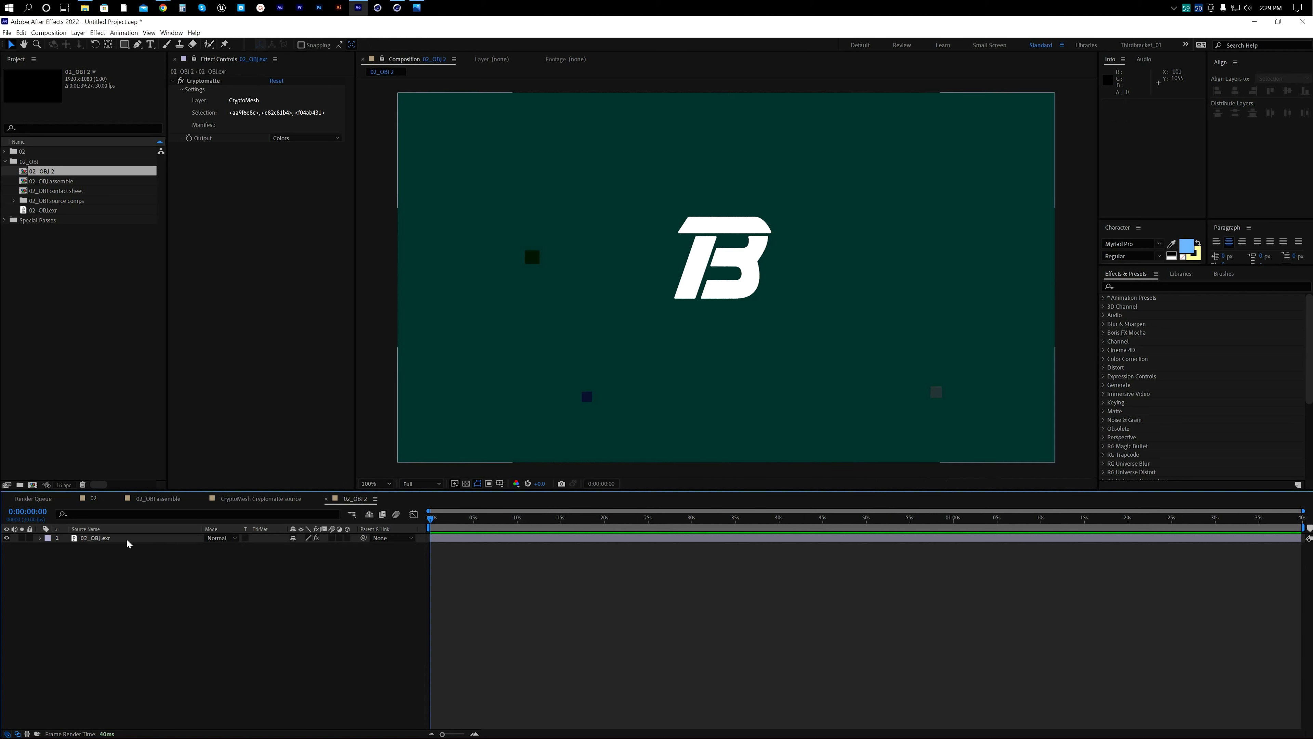
pyautogui.click(302, 139)
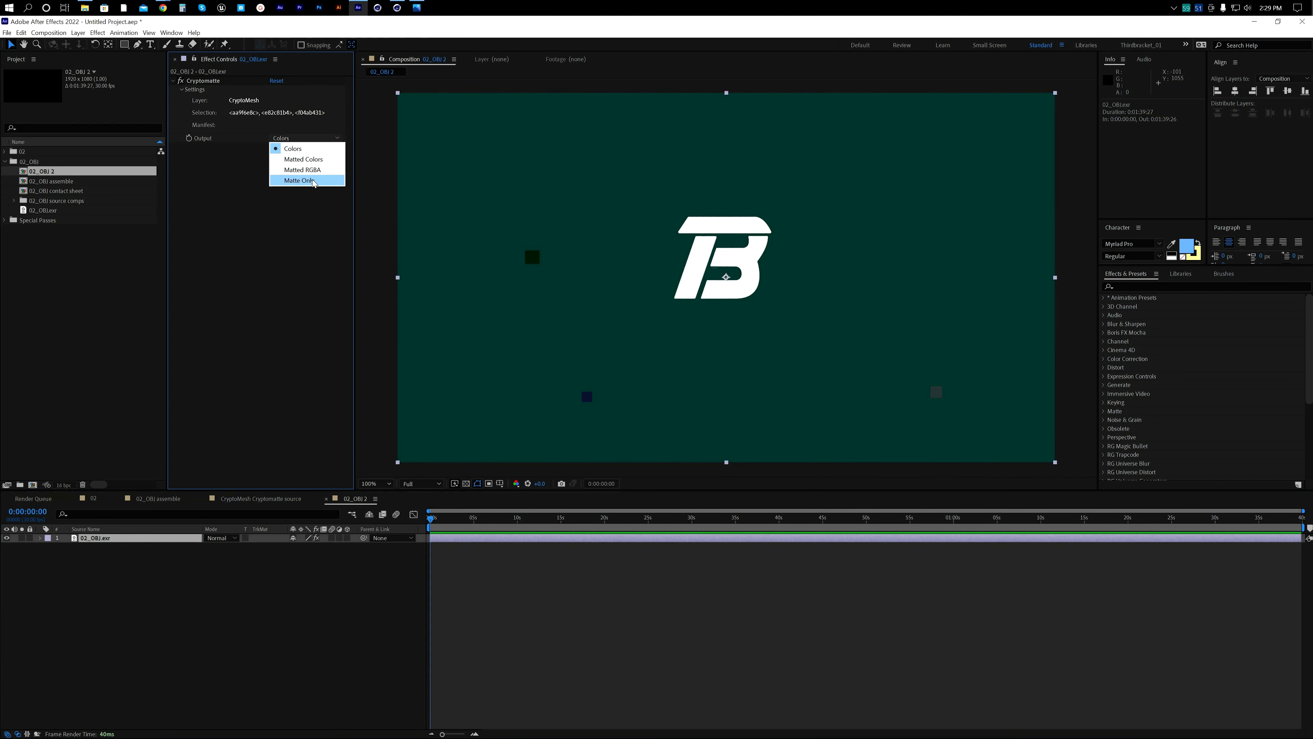
pyautogui.click(301, 180)
pyautogui.click(171, 581)
pyautogui.click(115, 538)
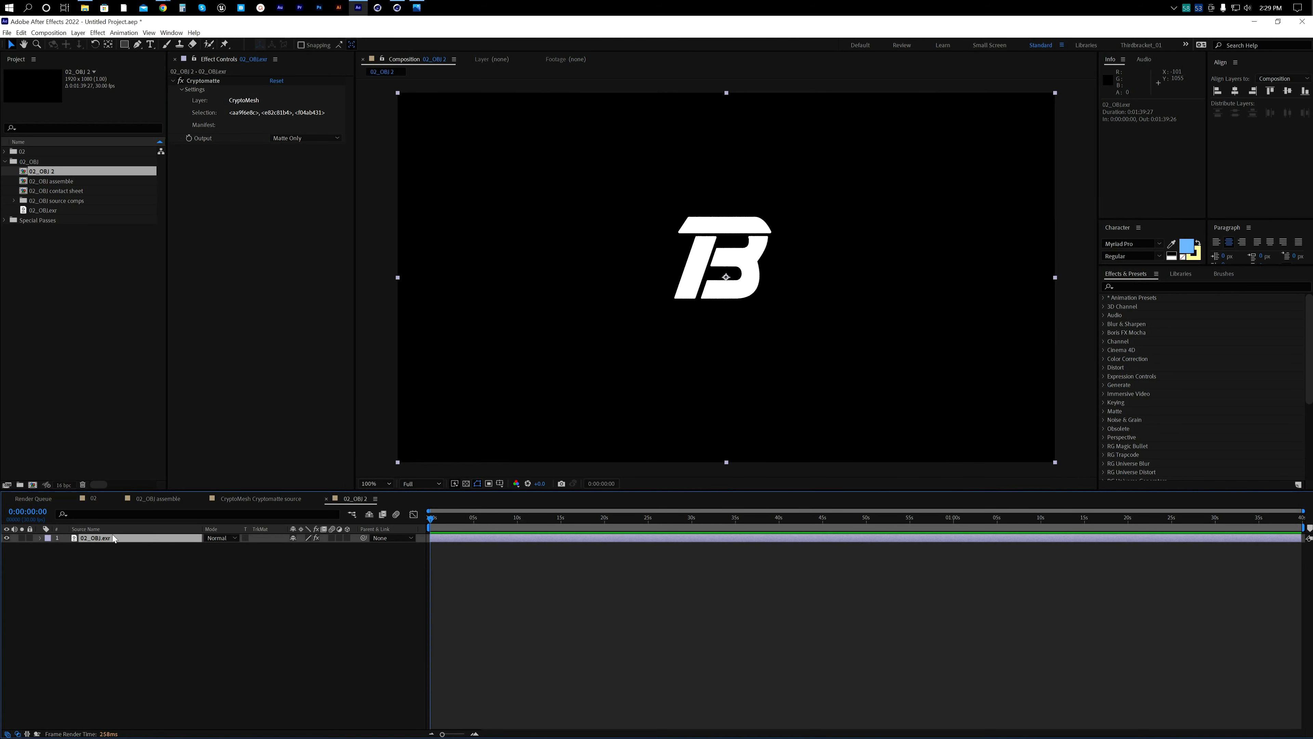
# Step: Pre-compose the 02_OBJ.exr layer and use it as a luma track matte for 02_beauty_1.exr placed beneath it
pyautogui.hotkey('ctrl', 'shift', 'c')
pyautogui.click(687, 449)
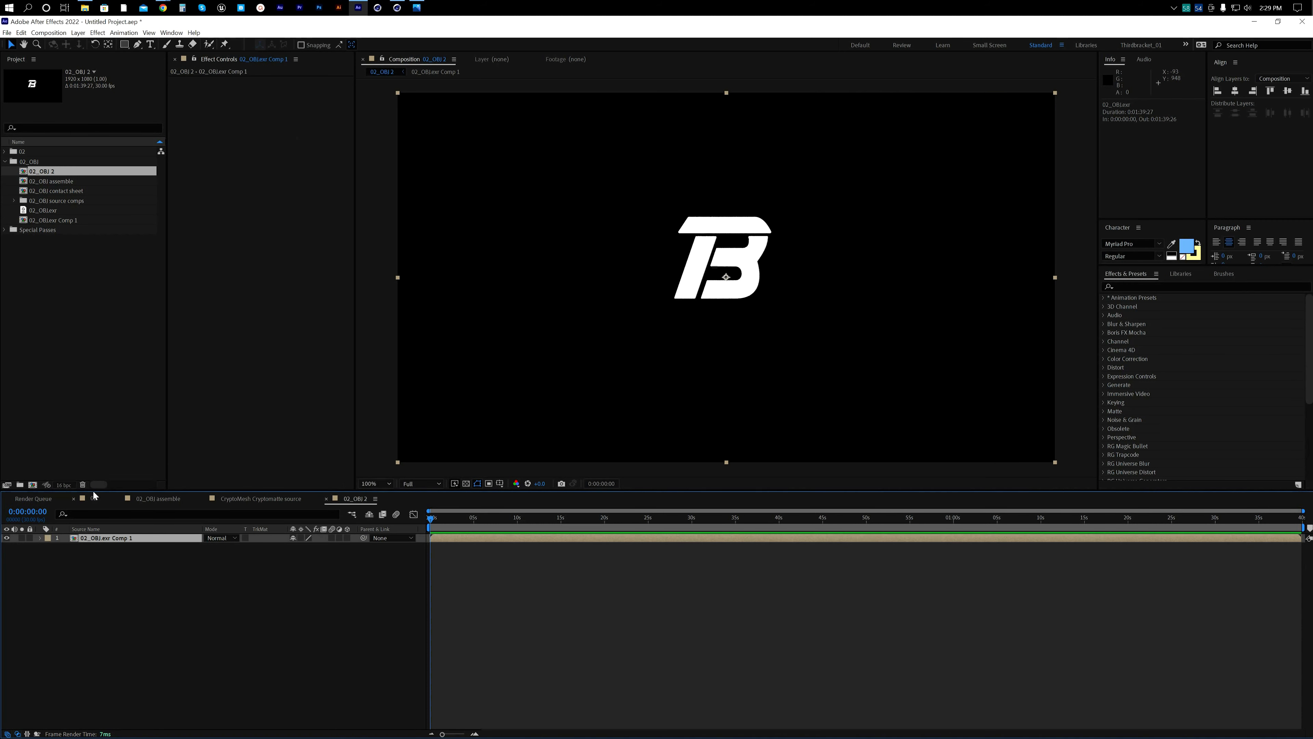
pyautogui.click(5, 151)
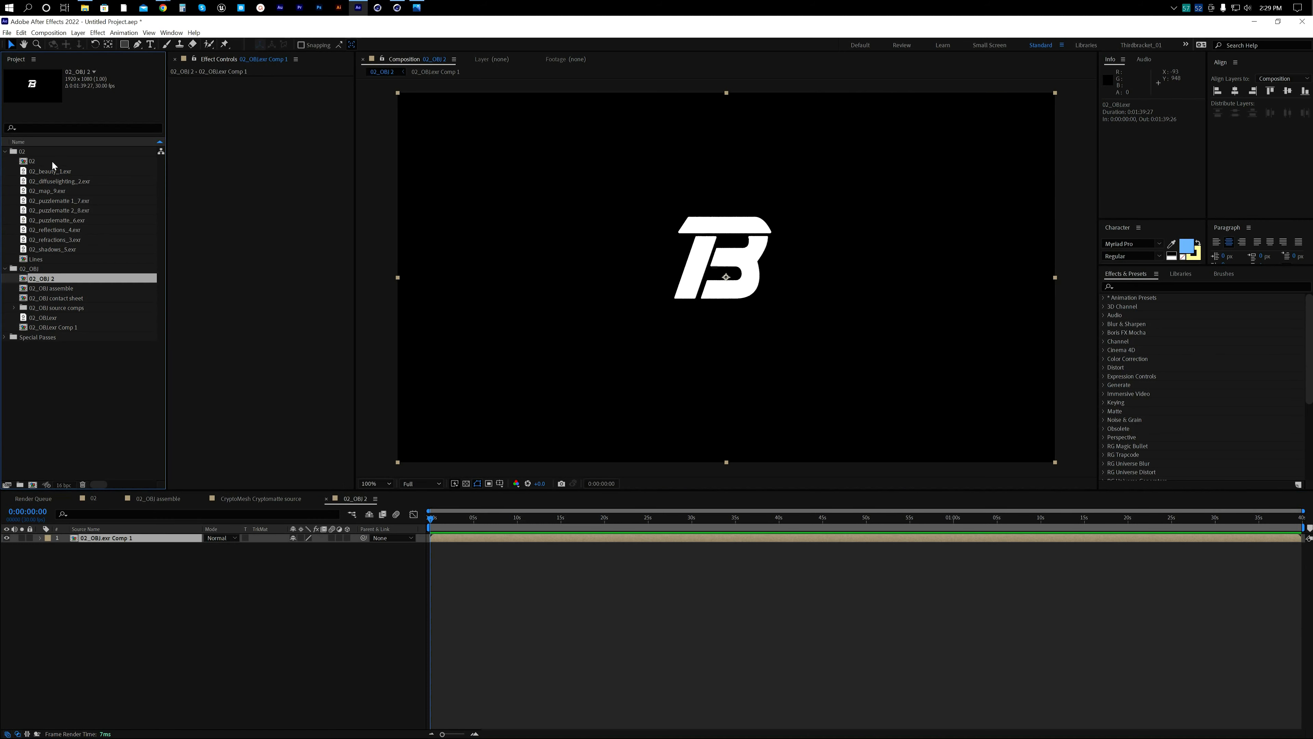
pyautogui.moveTo(59, 176); pyautogui.dragTo(295, 547)
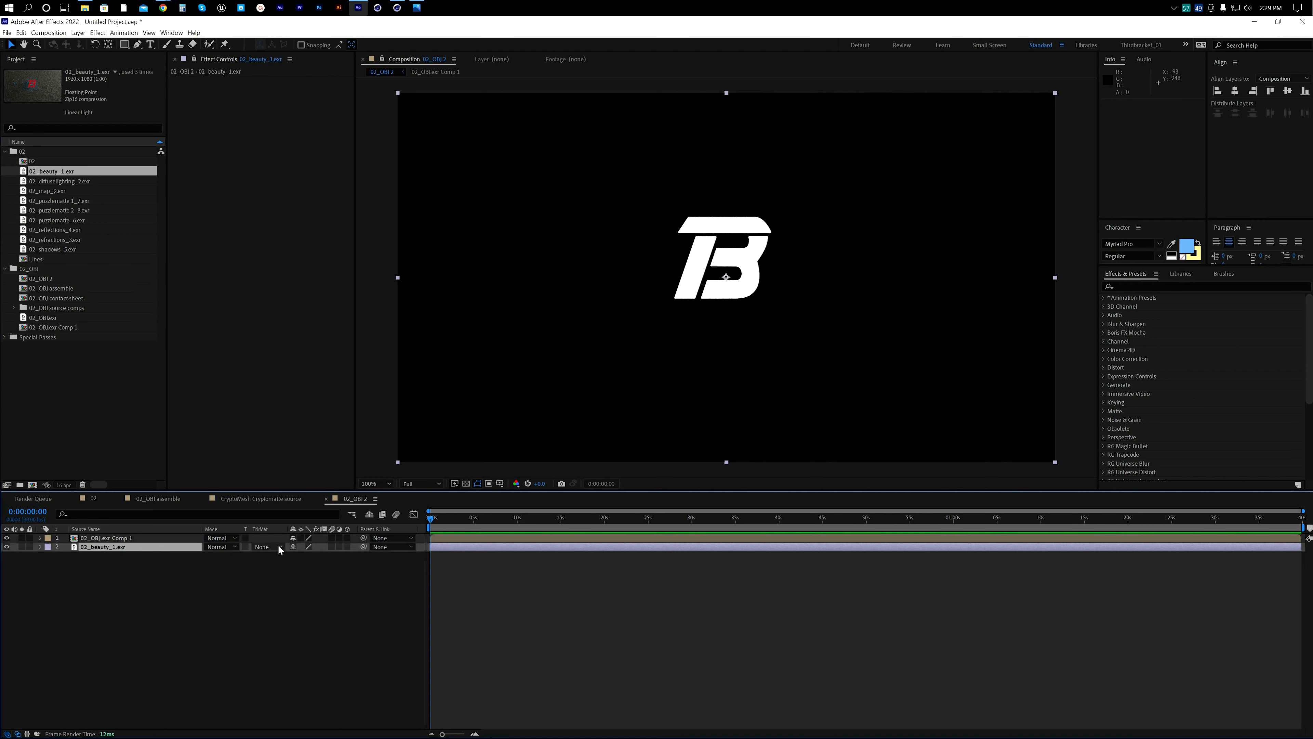
pyautogui.click(269, 547)
pyautogui.click(302, 591)
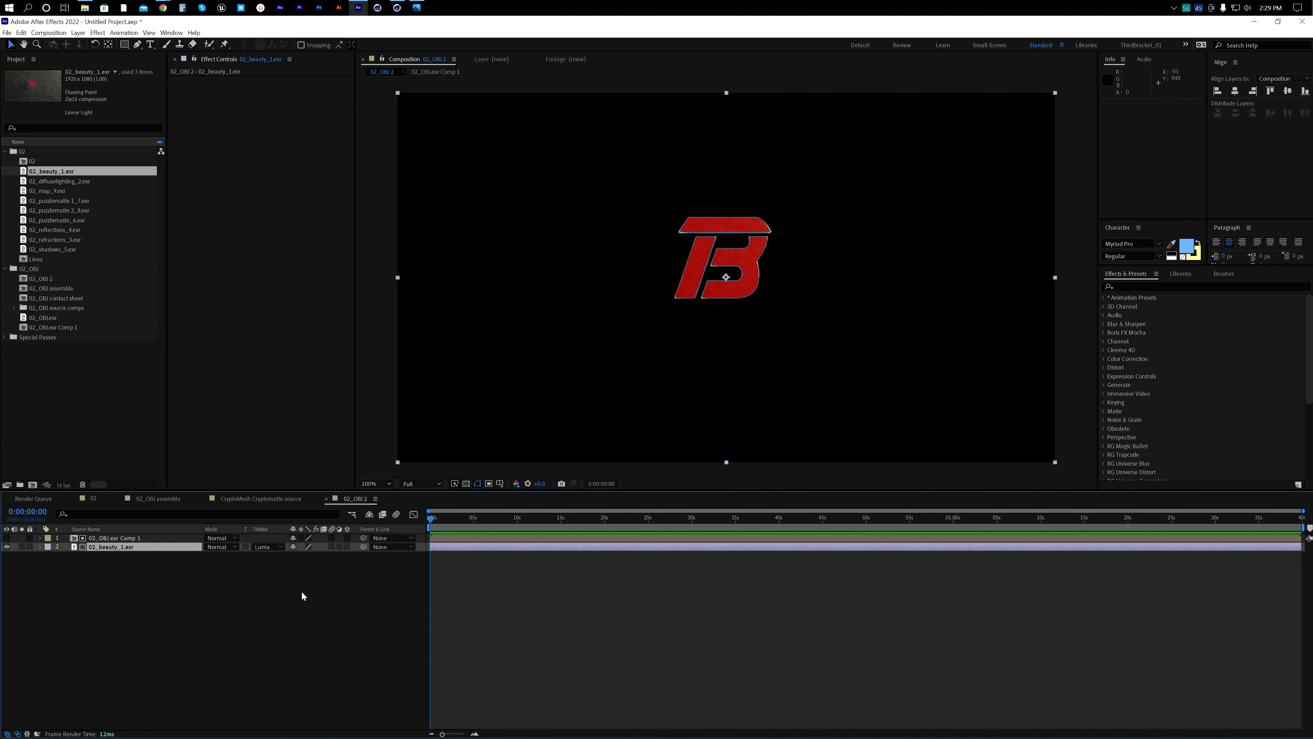
pyautogui.click(163, 569)
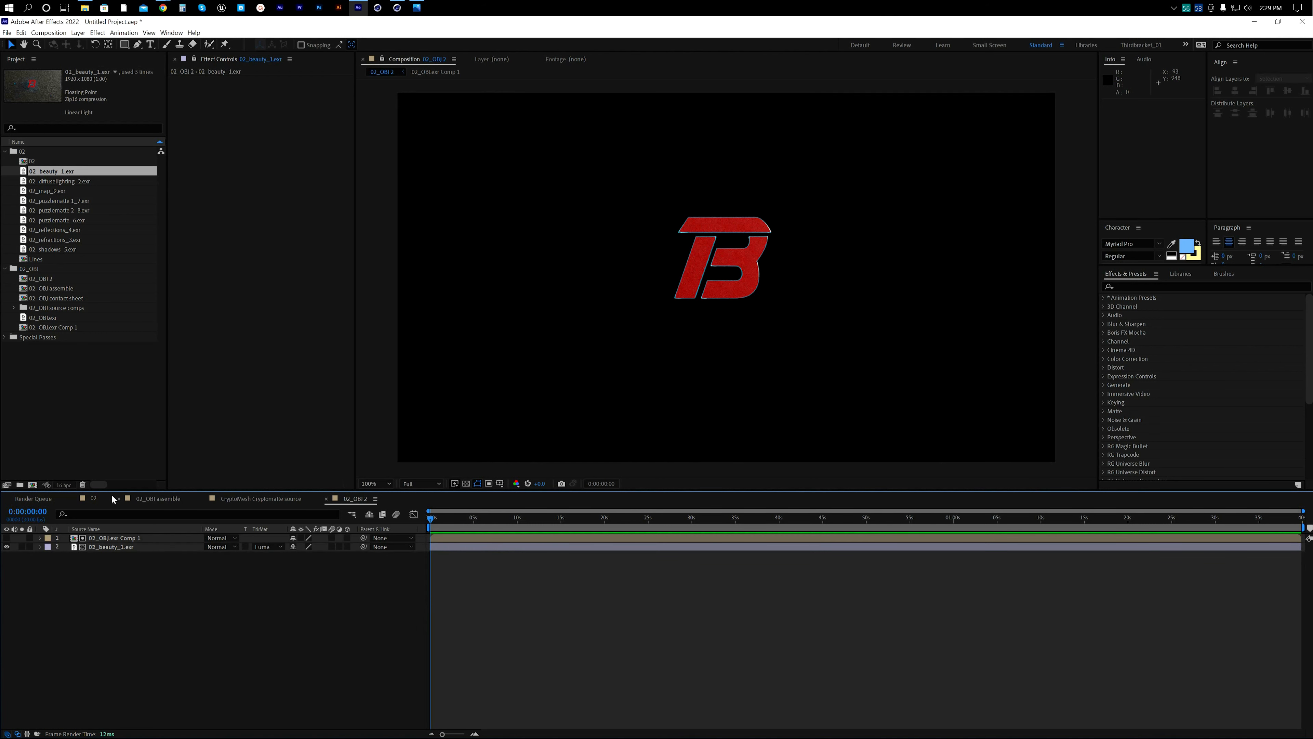
# Step: Return to the 02 composition with the combined render passes
pyautogui.click(97, 497)
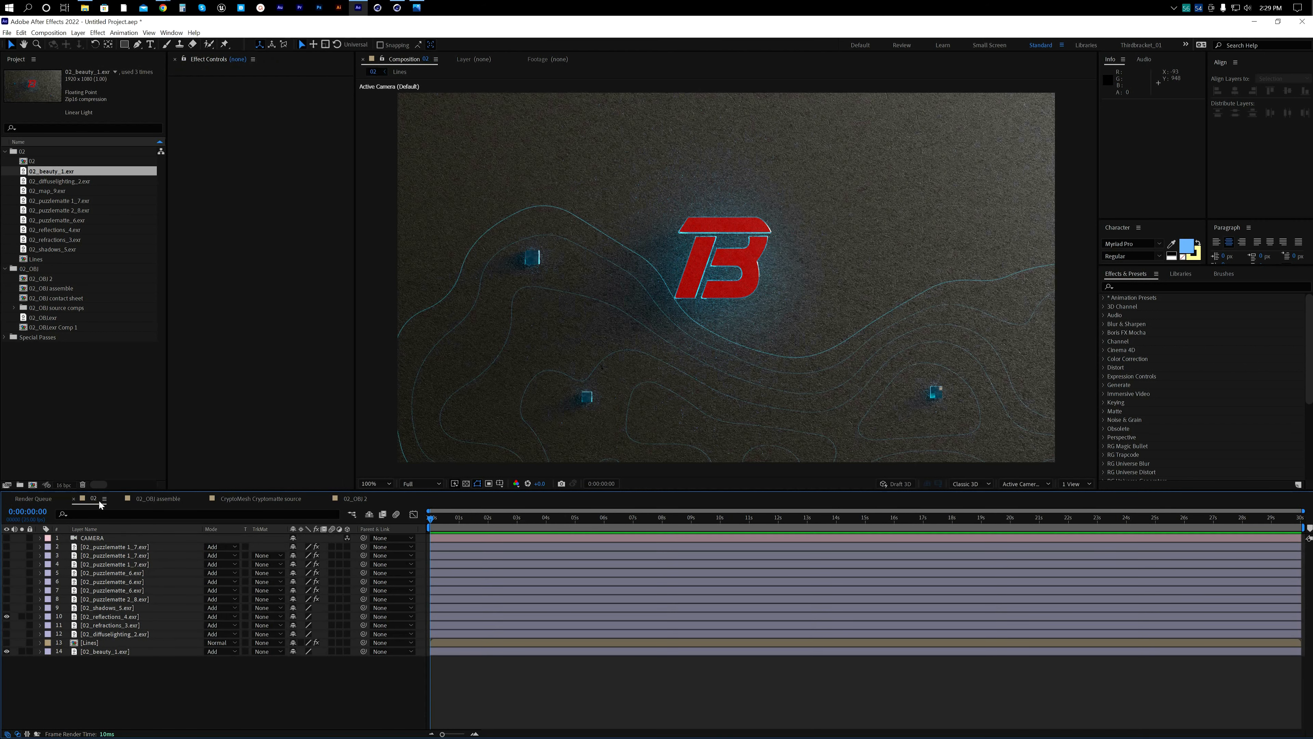